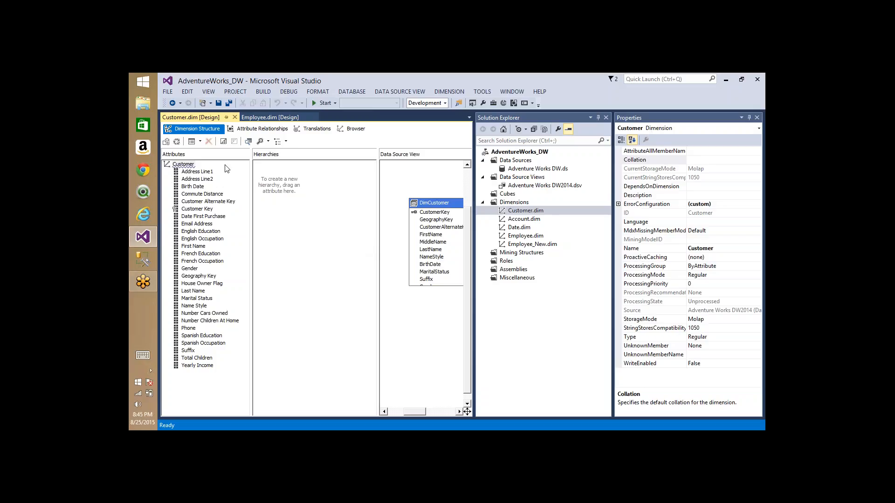
- Examine the Customer dimension's properties, including Collation, ErrorConfiguration, Name, ProcessingMode, StorageMode and UnknownMember
{"action": "left_click", "coordinate": [209, 173]}
{"action": "left_click", "coordinate": [207, 167]}
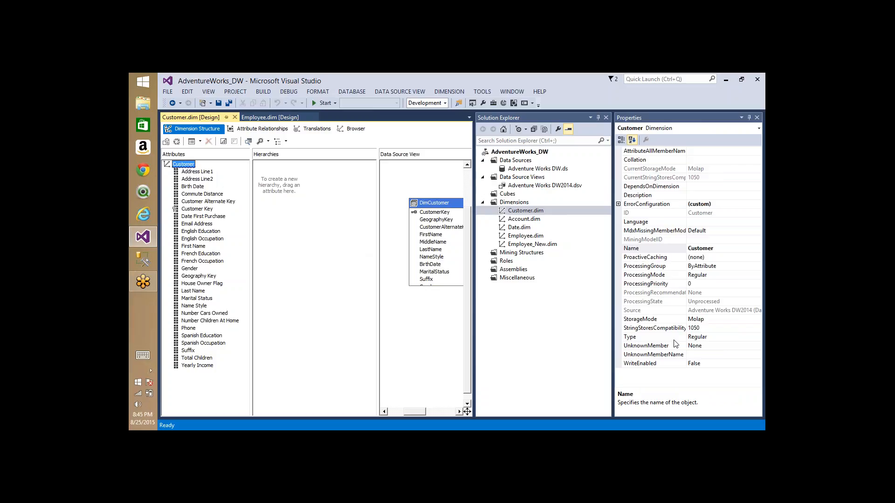
{"action": "left_click", "coordinate": [672, 187]}
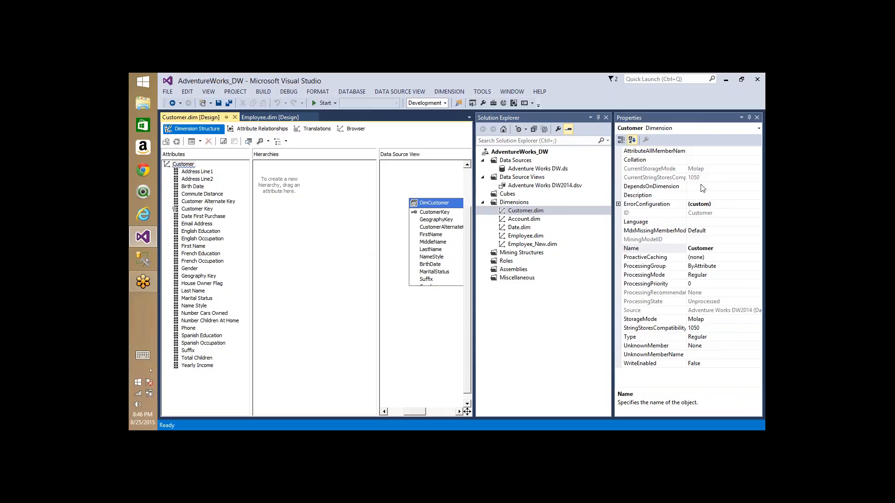
{"action": "left_click", "coordinate": [703, 160]}
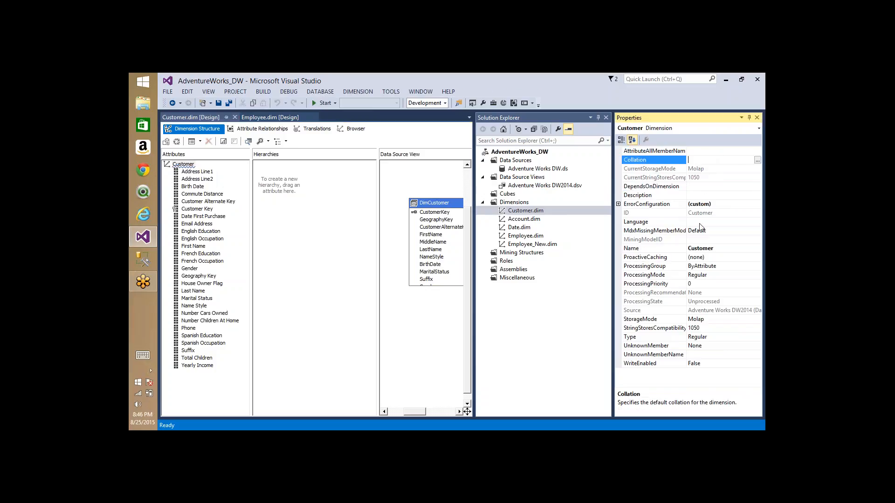
{"action": "left_click", "coordinate": [725, 206]}
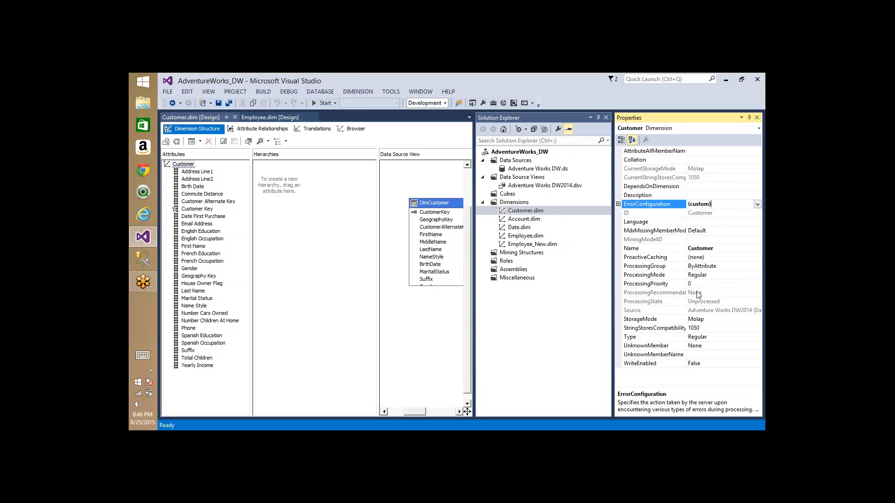
{"action": "left_click", "coordinate": [730, 224]}
{"action": "left_click", "coordinate": [724, 248]}
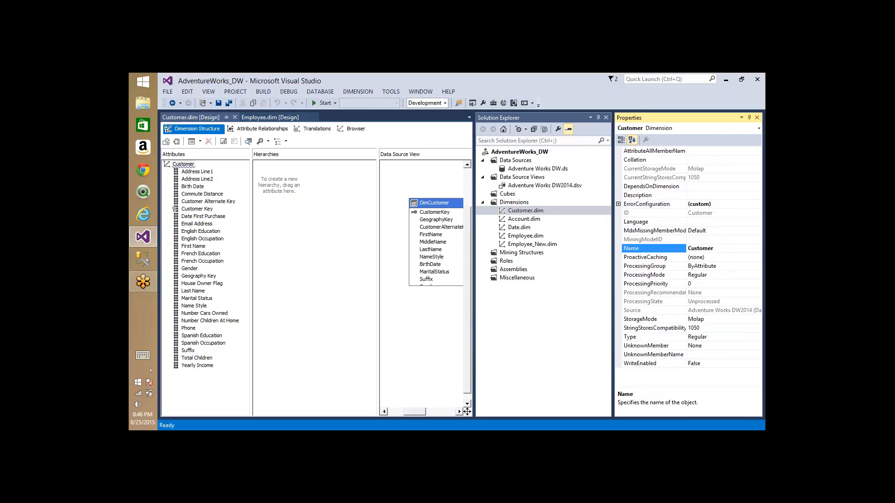
{"action": "left_click", "coordinate": [721, 275]}
{"action": "left_click", "coordinate": [718, 301]}
{"action": "left_click", "coordinate": [715, 321]}
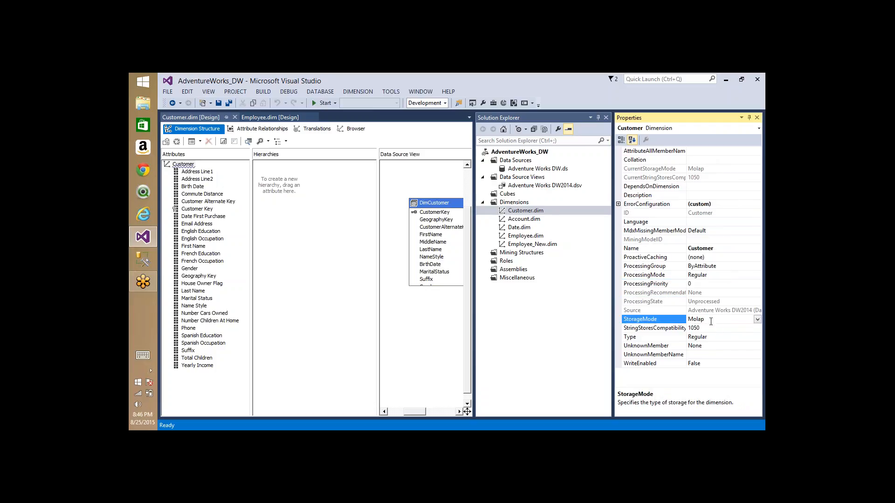
{"action": "left_click_drag", "start_coordinate": [711, 321], "coordinate": [691, 323]}
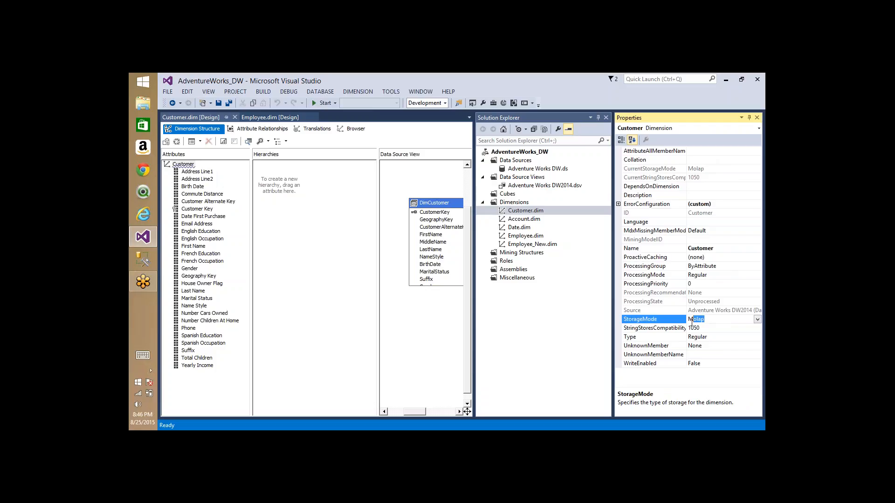
{"action": "left_click", "coordinate": [732, 356]}
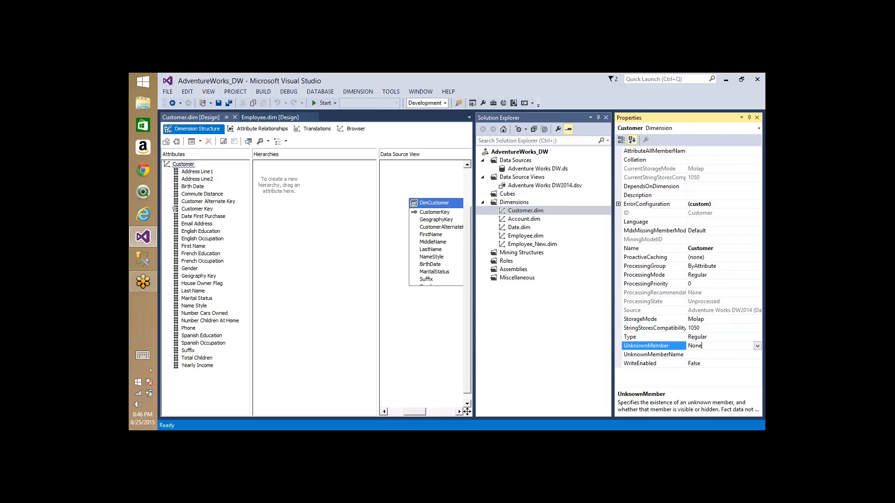
- Examine the Address Line1 attribute's properties, including the AttributeHierarchyOptimizedState options, Description and KeyColumns
{"action": "left_click", "coordinate": [196, 172]}
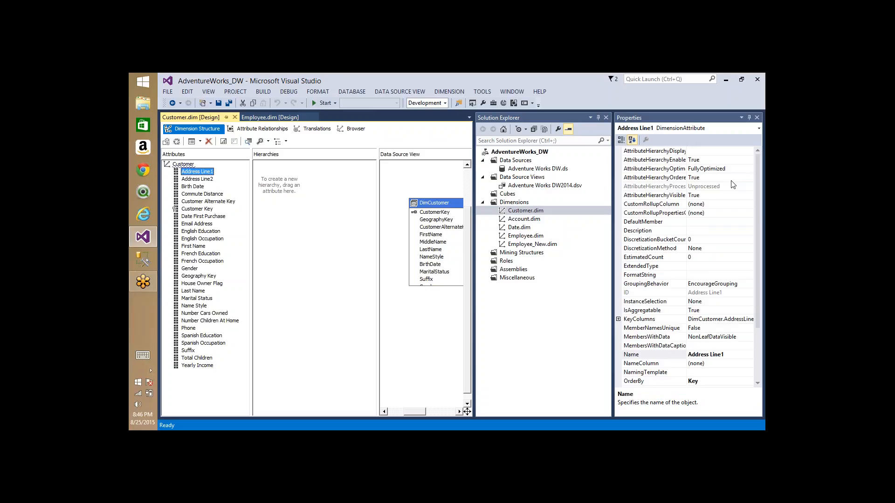
{"action": "left_click", "coordinate": [706, 159]}
{"action": "left_click", "coordinate": [707, 151]}
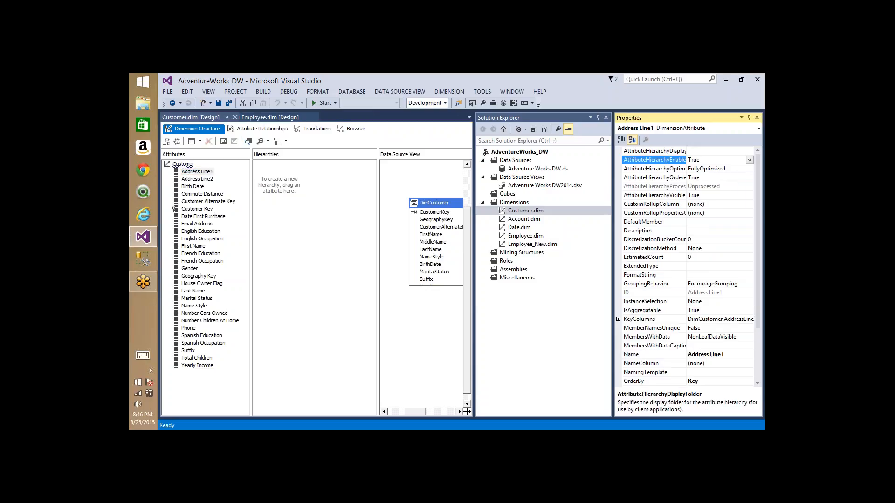
{"action": "left_click", "coordinate": [716, 160]}
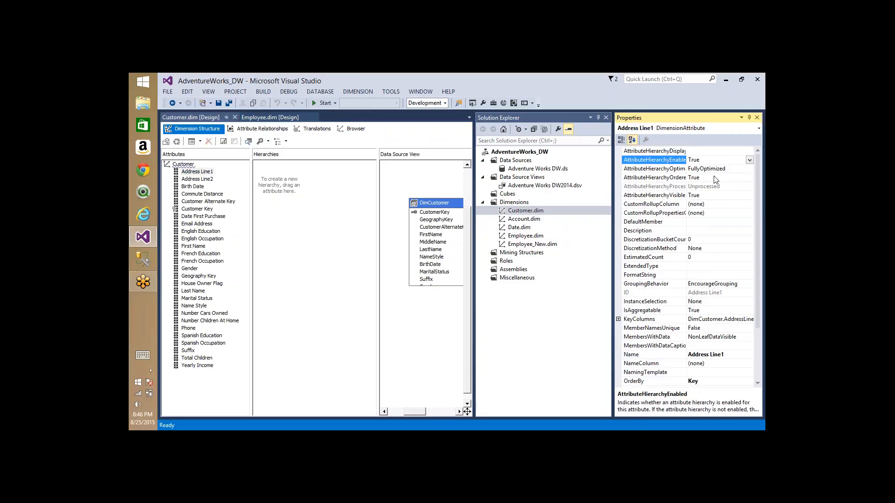
{"action": "left_click", "coordinate": [716, 179]}
{"action": "left_click", "coordinate": [740, 171]}
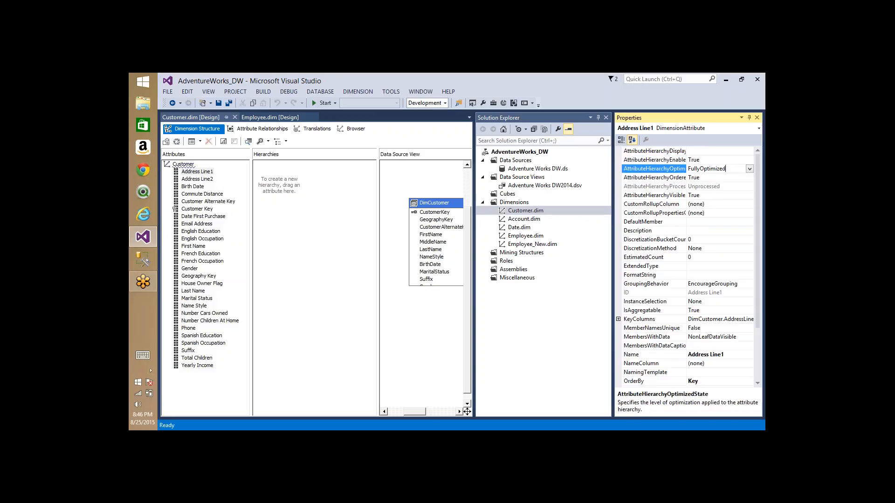
{"action": "left_click", "coordinate": [749, 169]}
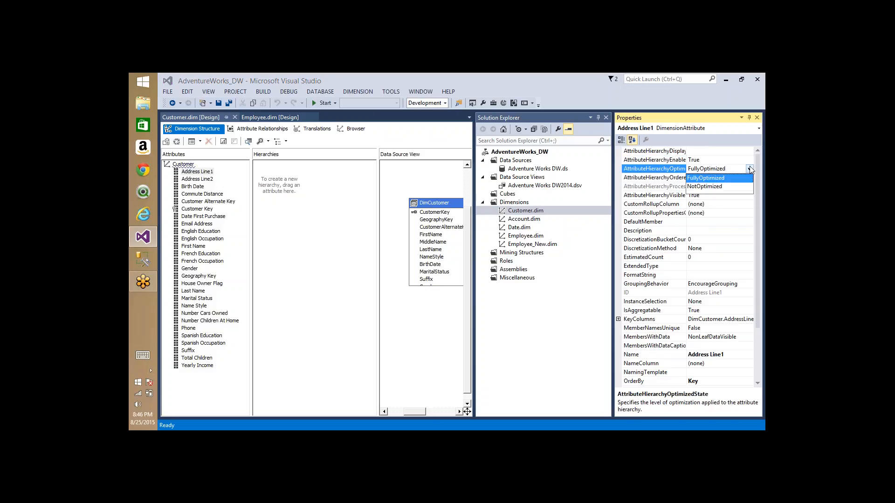
{"action": "left_click", "coordinate": [750, 169]}
{"action": "left_click", "coordinate": [733, 230]}
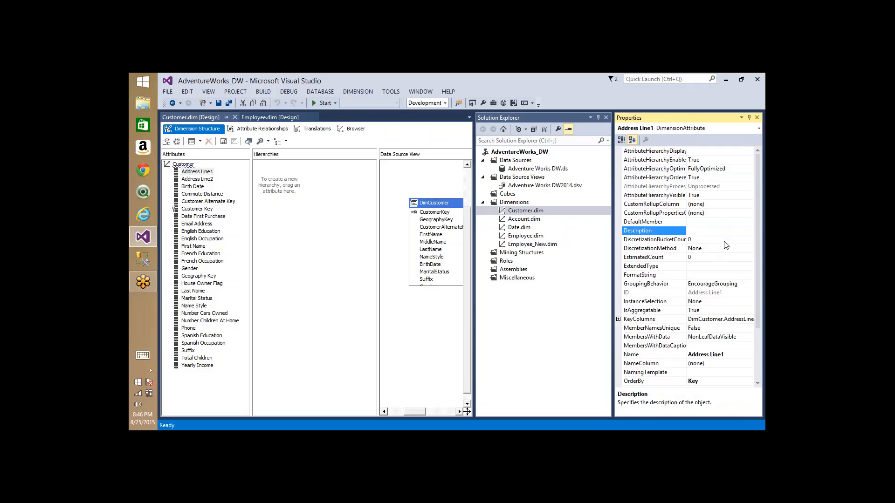
{"action": "left_click", "coordinate": [709, 319]}
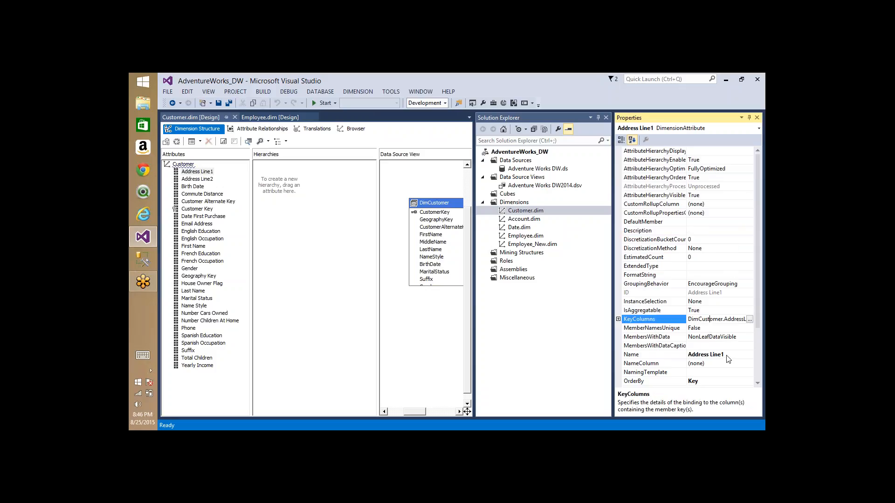
- Group the Address Line1 attribute's properties by category and bring the Advanced category into view
{"action": "left_click", "coordinate": [619, 140]}
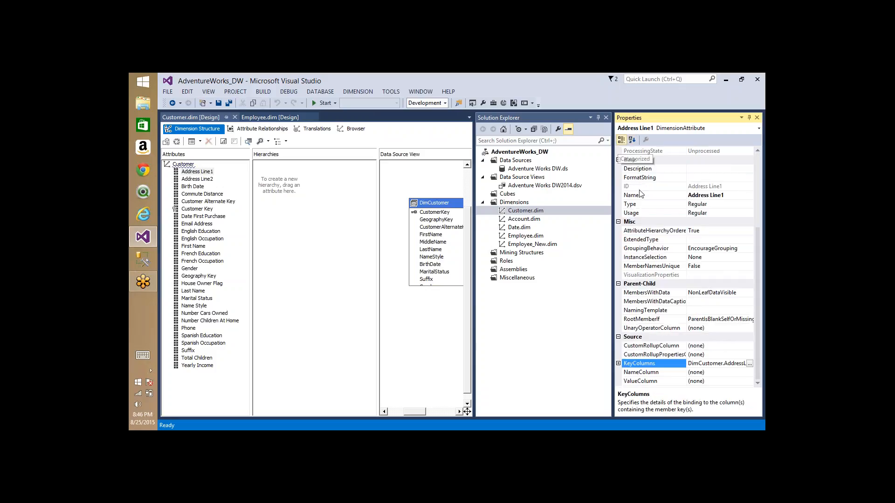
{"action": "left_click", "coordinate": [633, 140]}
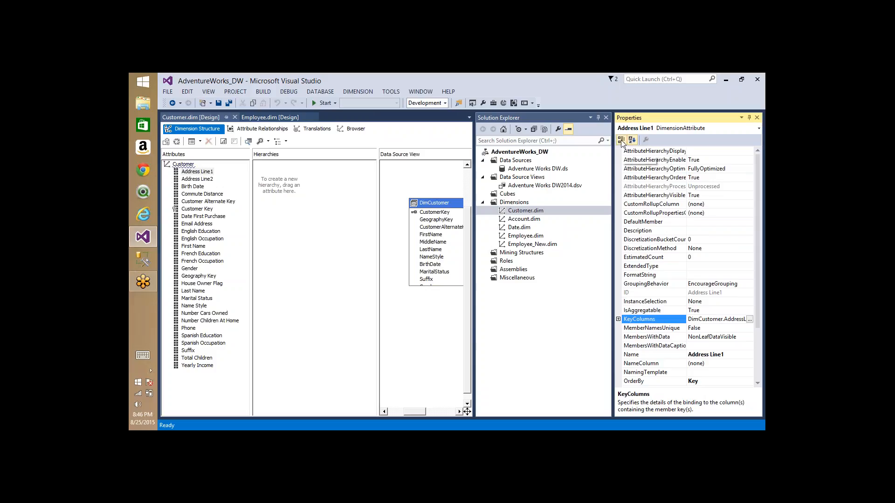
{"action": "left_click", "coordinate": [620, 139]}
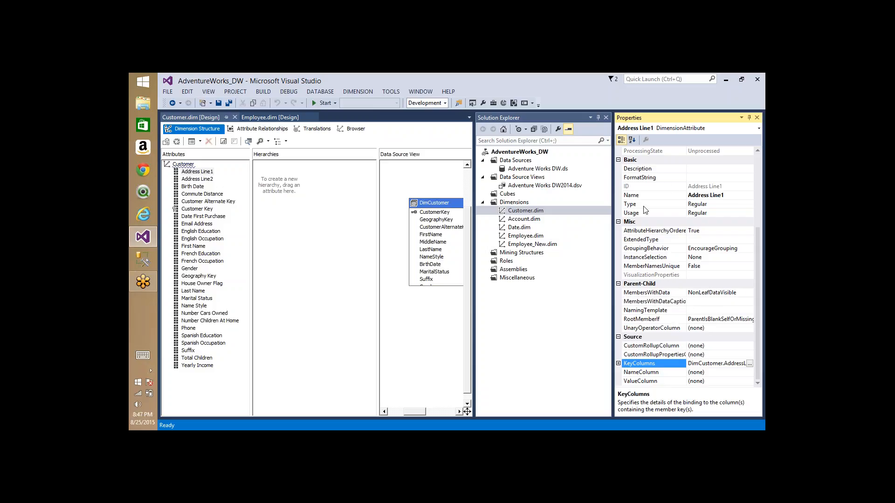
{"action": "left_click_drag", "start_coordinate": [757, 239], "coordinate": [759, 171]}
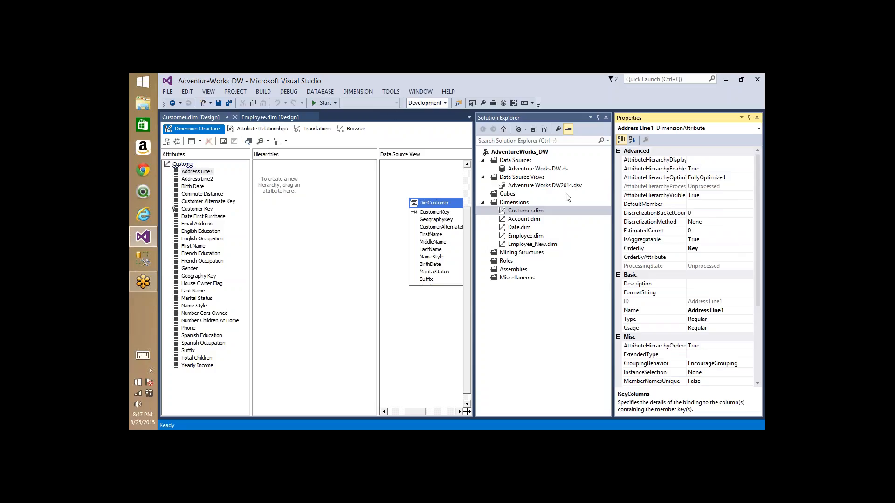
- Compare the properties of the Address Line2, Address Line1 and Customer Key attributes in the Customer dimension
{"action": "left_click", "coordinate": [326, 84]}
{"action": "left_click", "coordinate": [197, 180]}
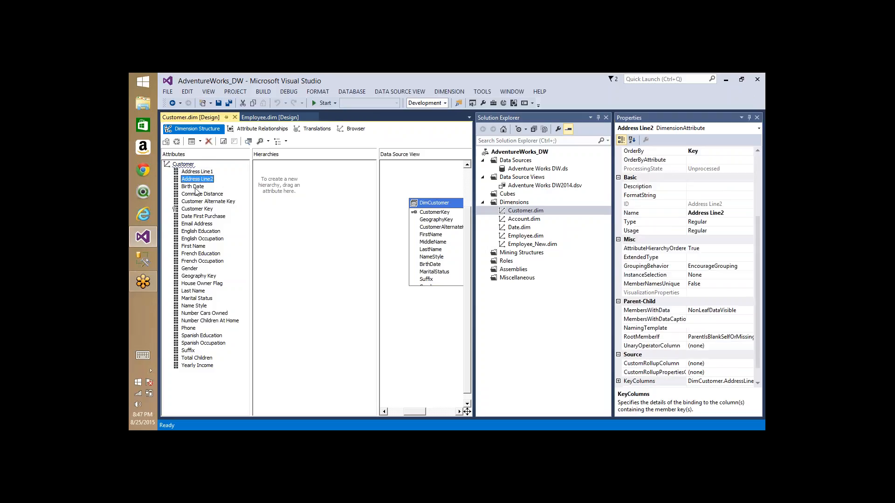
{"action": "left_click", "coordinate": [199, 172]}
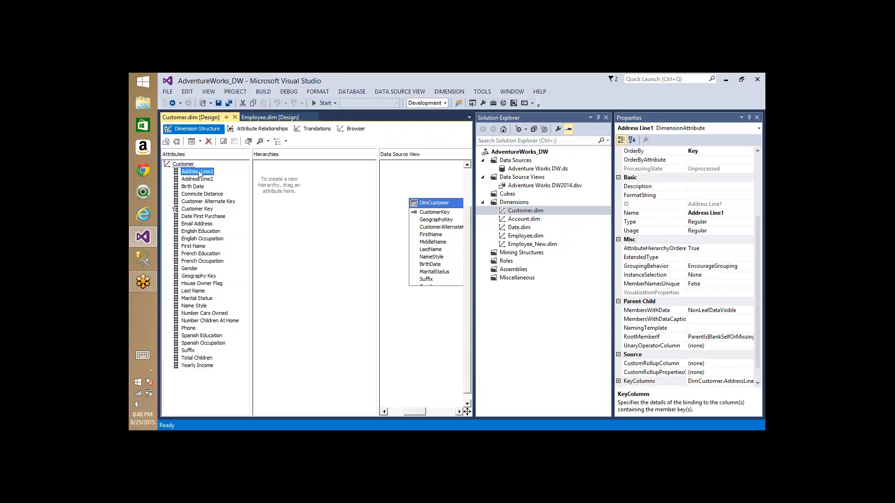
{"action": "left_click", "coordinate": [201, 209]}
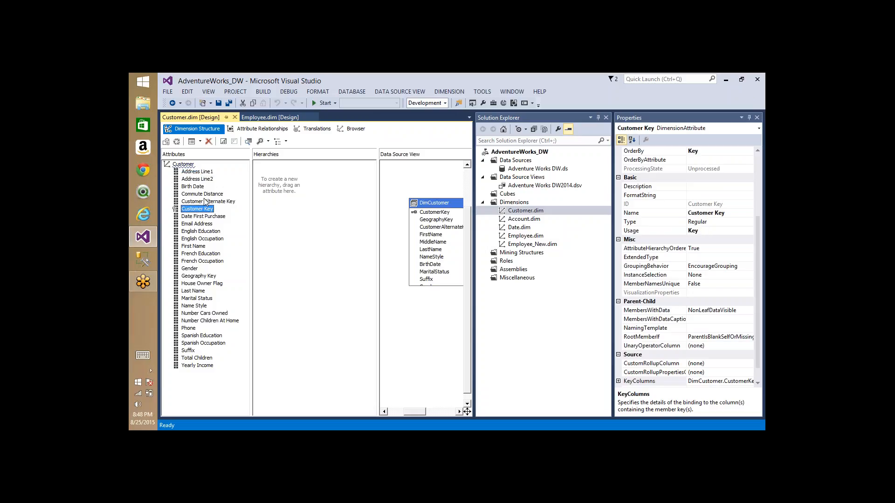
- Open the Date dimension and inspect the Calendar Year level, the dimension itself and the Calendar Semester level
{"action": "double_click", "coordinate": [511, 228]}
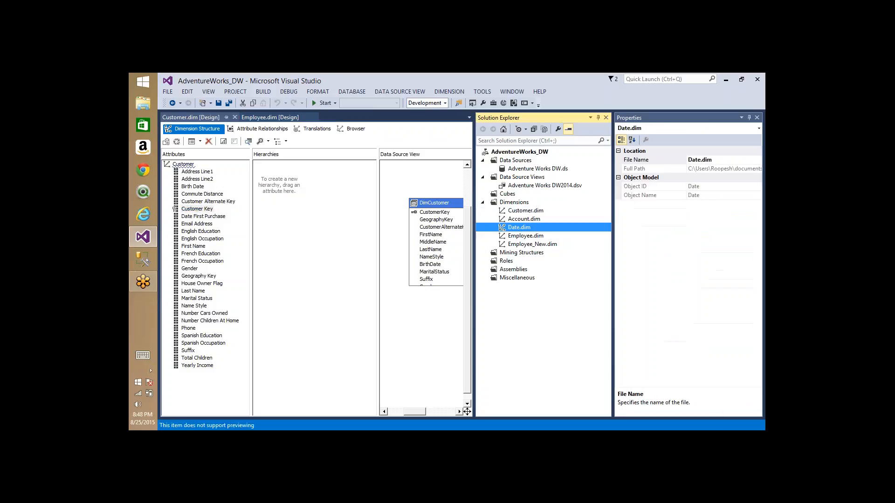
{"action": "left_click", "coordinate": [274, 177]}
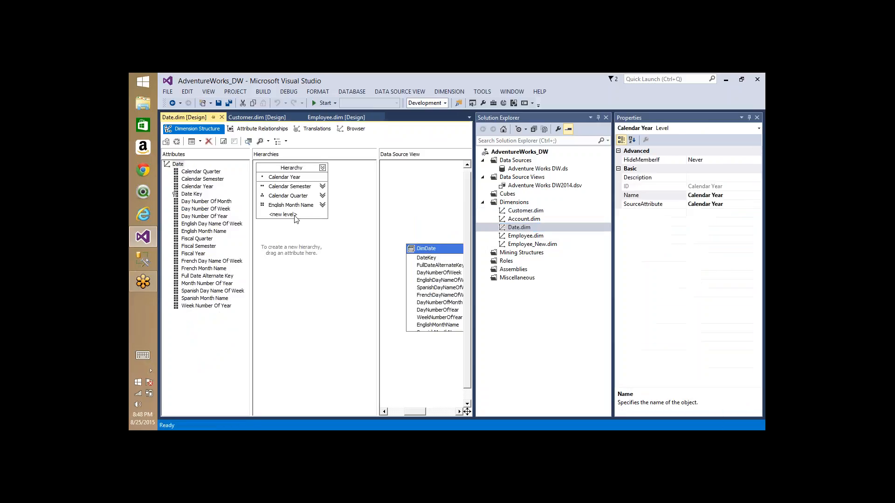
{"action": "left_click", "coordinate": [303, 229]}
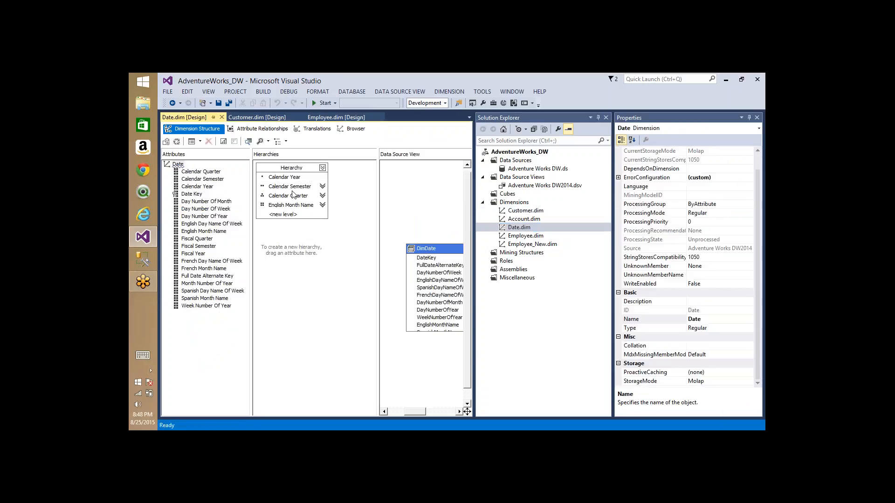
{"action": "left_click", "coordinate": [291, 188]}
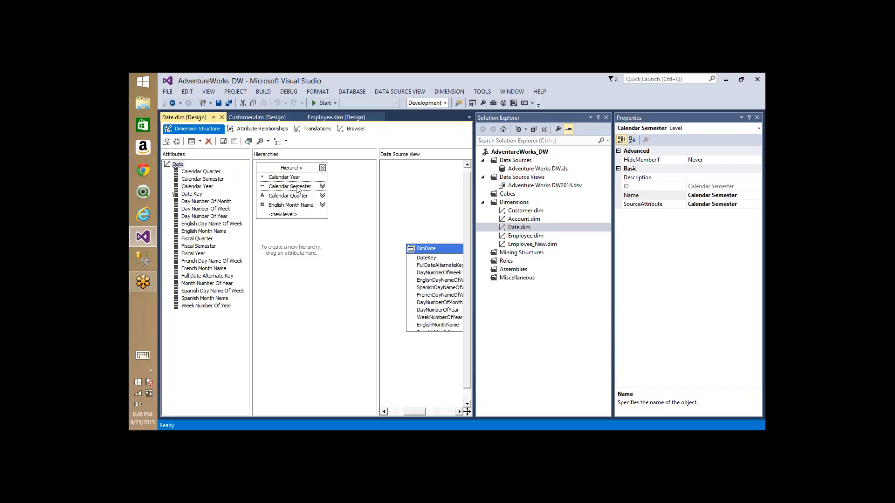
- View the Calendar Quarter and Calendar Year attributes' properties and set Solution Explorer to auto-hide
{"action": "left_click", "coordinate": [204, 172]}
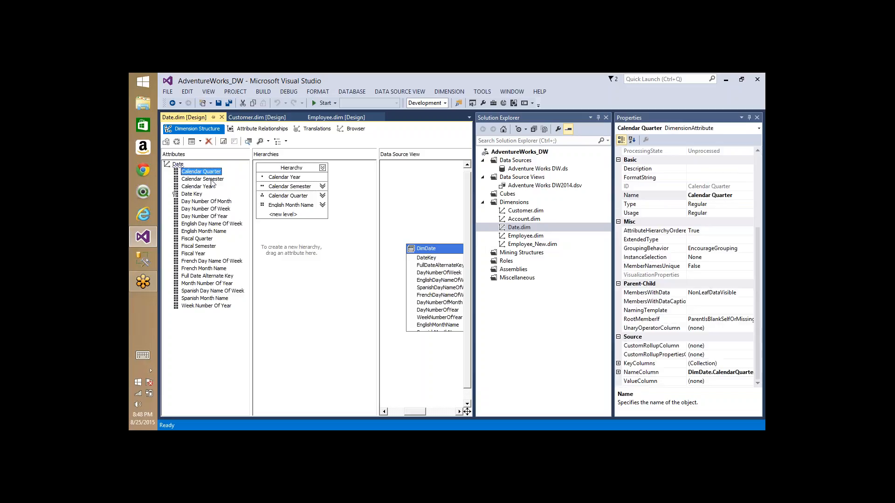
{"action": "left_click", "coordinate": [199, 188]}
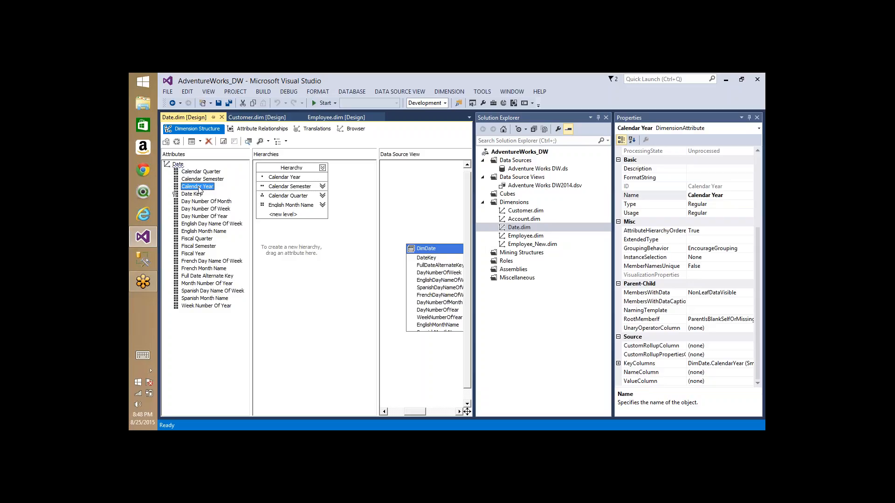
{"action": "left_click", "coordinate": [598, 118]}
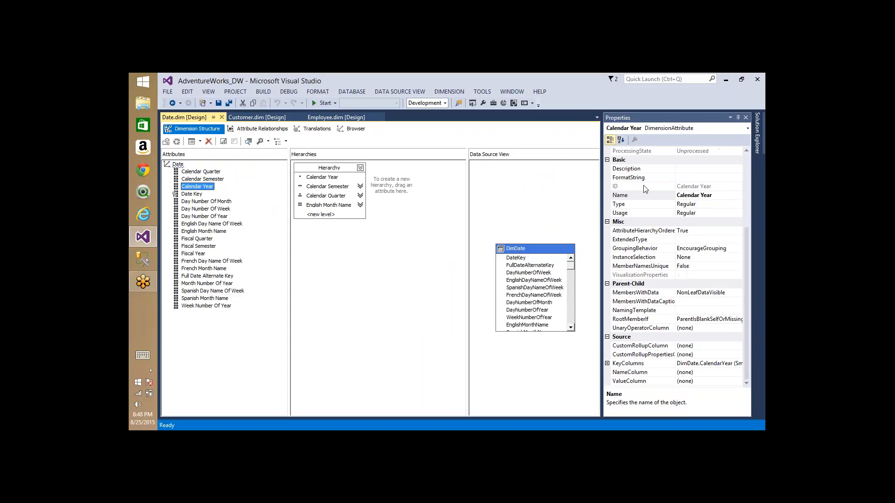
- Switch the displayed properties from the Calendar Year attribute to the Fiscal Year attribute
{"action": "left_click", "coordinate": [635, 132]}
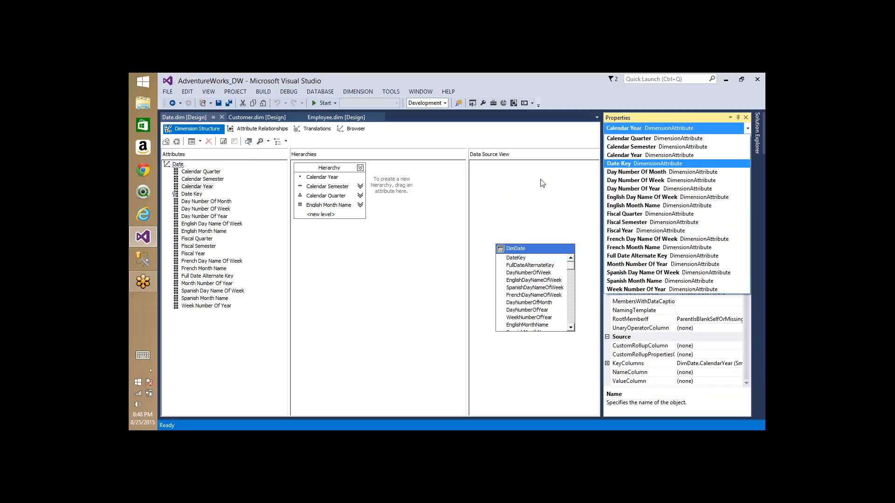
{"action": "left_click", "coordinate": [624, 156]}
{"action": "left_click", "coordinate": [642, 128]}
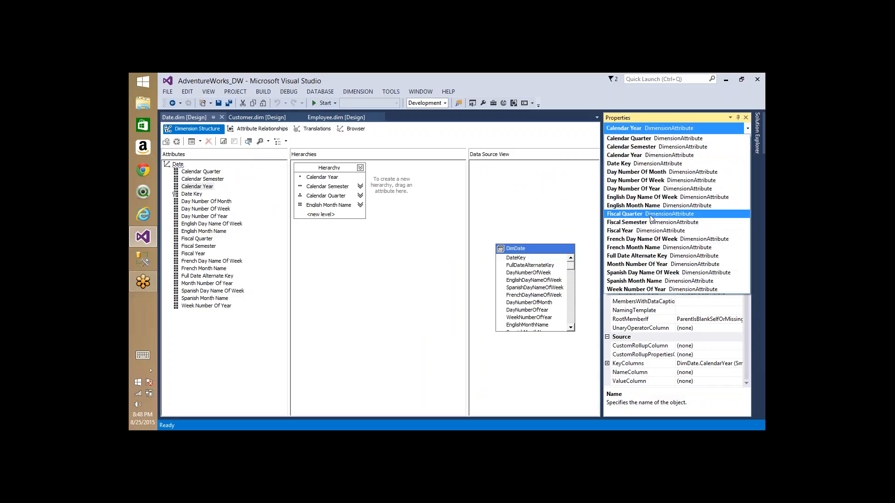
{"action": "left_click", "coordinate": [631, 231]}
- Show the Calendar Year attribute's properties from the Advanced category and slightly widen the property name column
{"action": "left_click", "coordinate": [636, 129]}
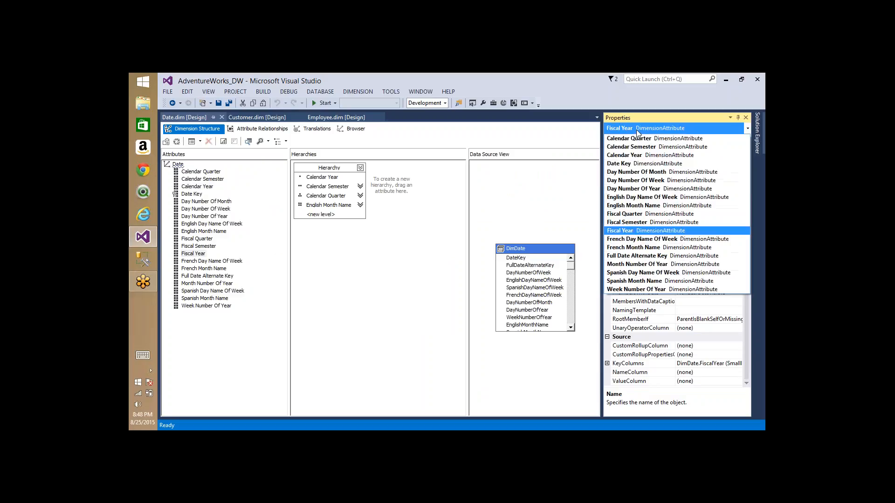
{"action": "left_click", "coordinate": [633, 160]}
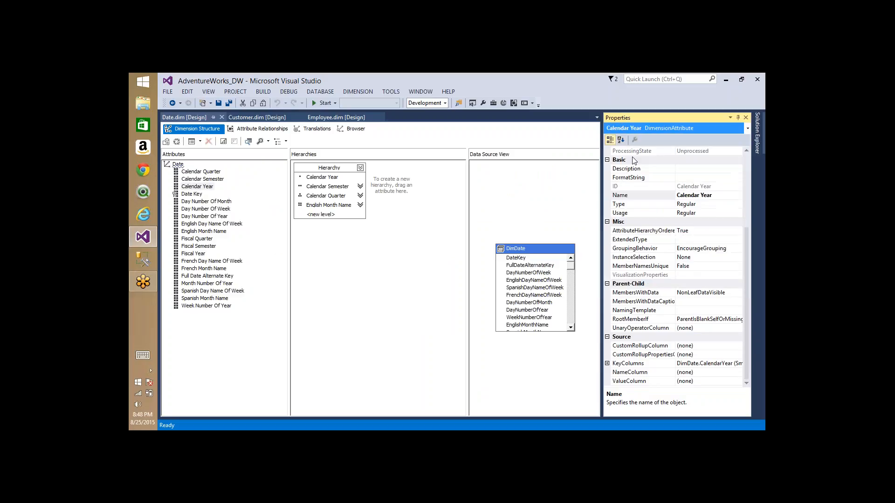
{"action": "left_click", "coordinate": [745, 179]}
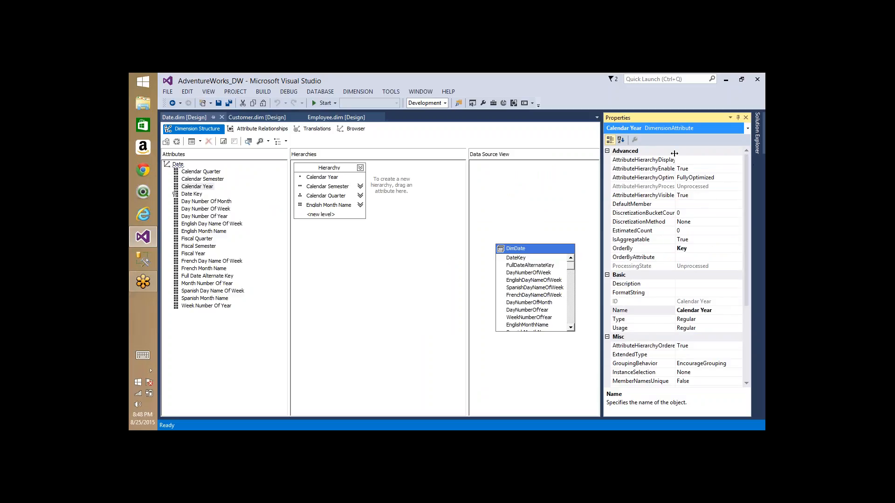
{"action": "mouse_move", "coordinate": [674, 152]}
{"action": "left_mouse_down"}
{"action": "mouse_move", "coordinate": [701, 153]}
{"action": "mouse_move", "coordinate": [678, 152]}
{"action": "left_mouse_up"}
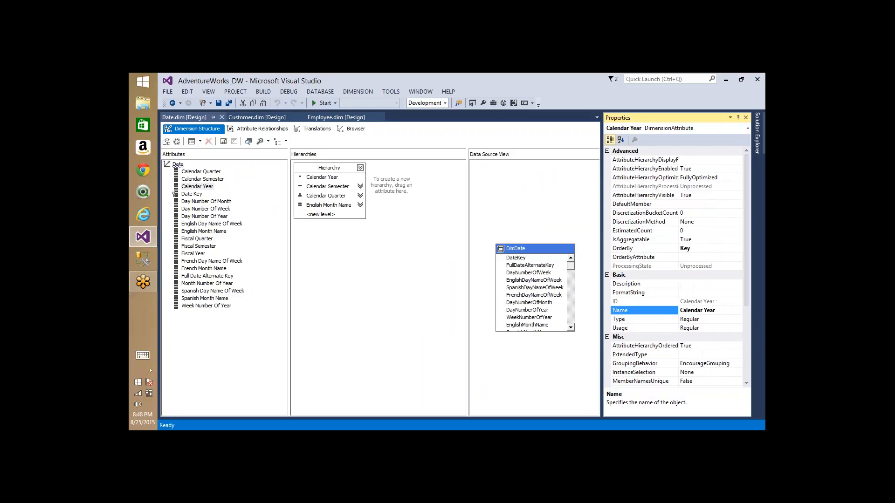
- Review the descriptions of the Calendar Year attribute's AttributeHierarchyDisplayFolder, AttributeHierarchyEnabled and AttributeHierarchyVisible properties
{"action": "left_click", "coordinate": [694, 159]}
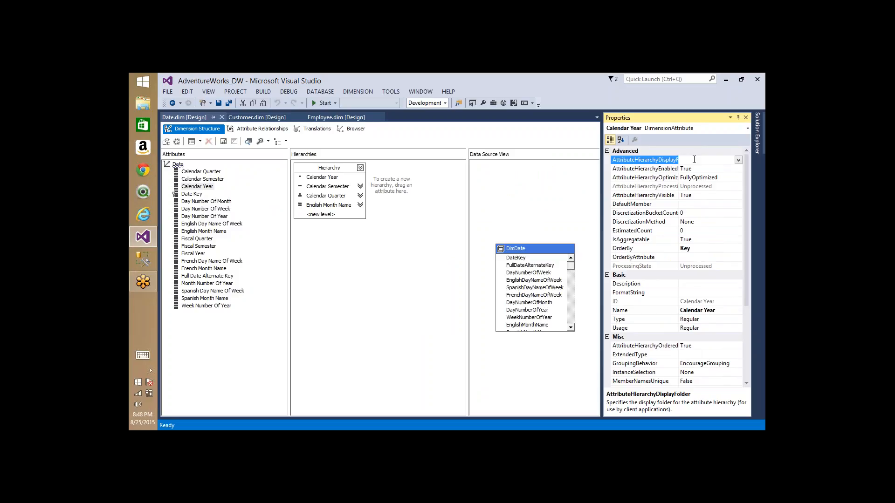
{"action": "left_click", "coordinate": [659, 170]}
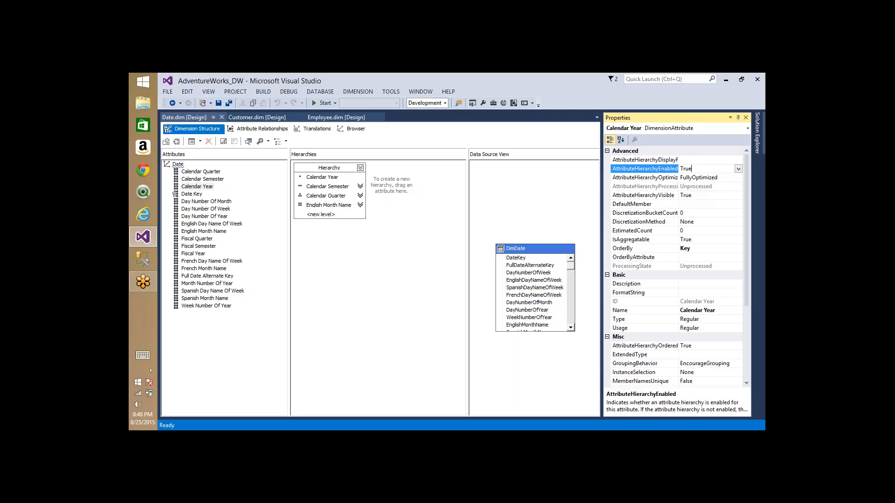
{"action": "left_click", "coordinate": [664, 196]}
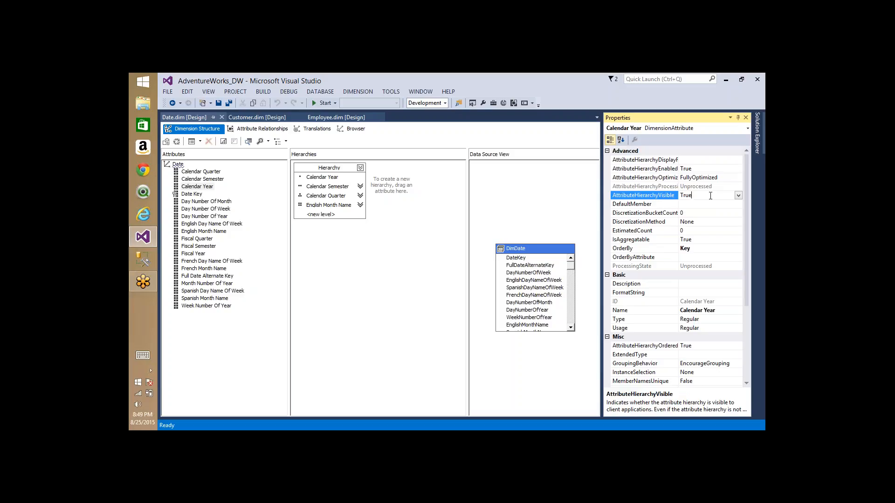
{"action": "left_click", "coordinate": [709, 170]}
{"action": "left_click", "coordinate": [700, 197]}
{"action": "left_click", "coordinate": [669, 170]}
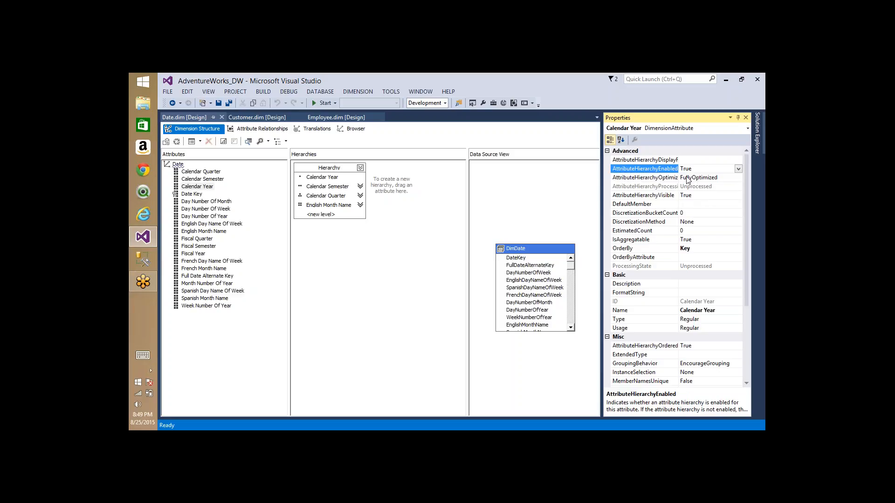
- Switch the Calendar Year attribute's AttributeHierarchyEnabled to False and back to True, and compare it with AttributeHierarchyVisible
{"action": "double_click", "coordinate": [661, 170]}
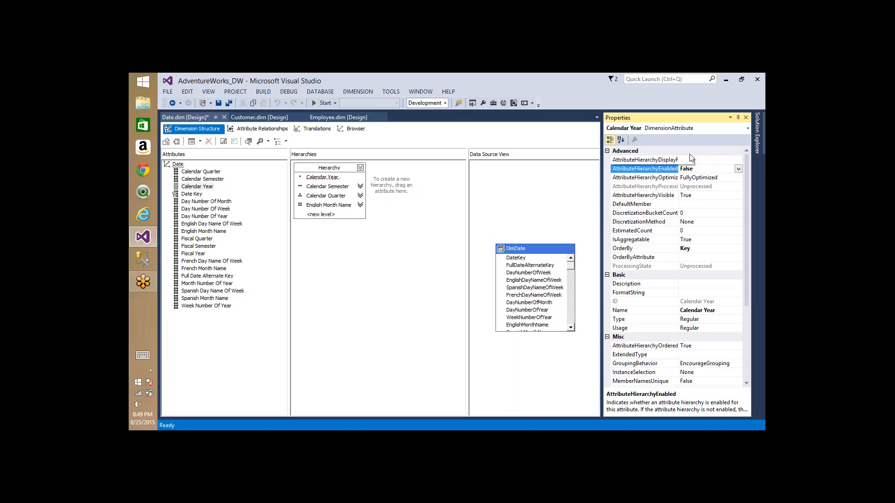
{"action": "double_click", "coordinate": [697, 170]}
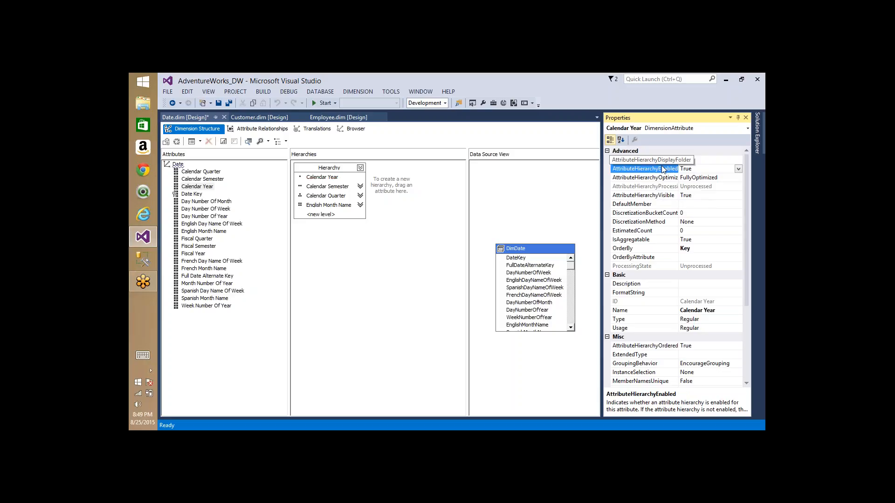
{"action": "left_click", "coordinate": [653, 200]}
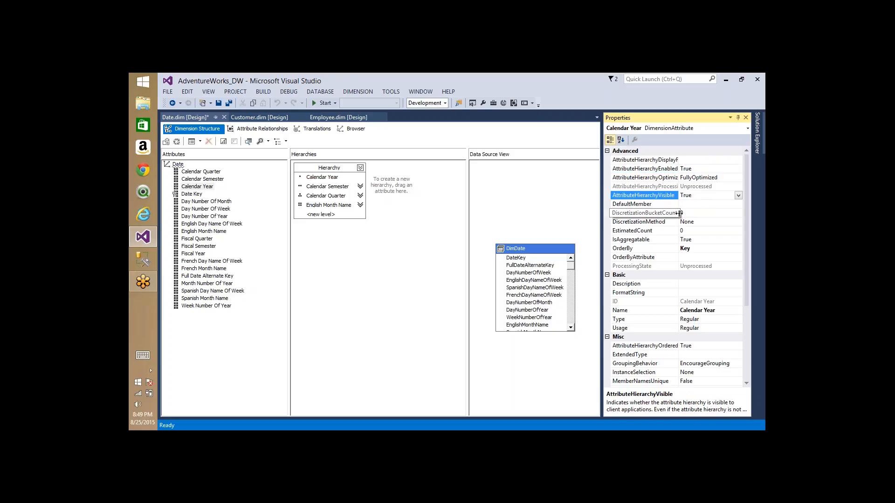
{"action": "left_click", "coordinate": [696, 170]}
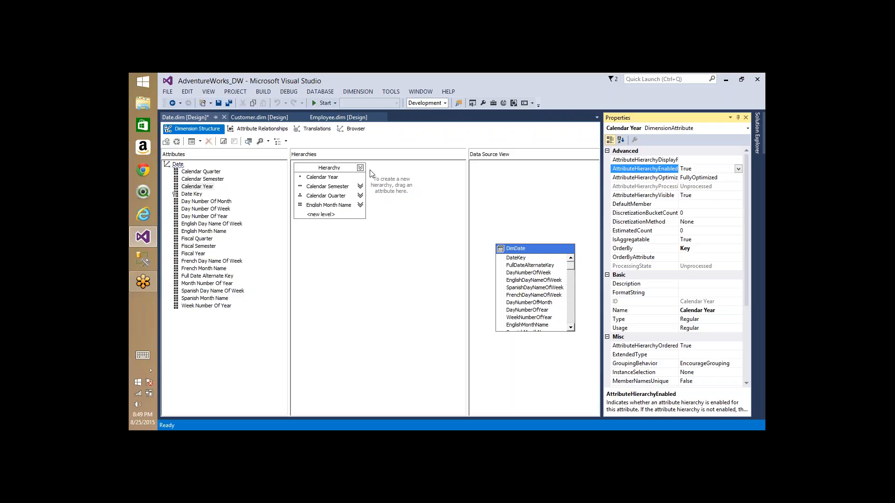
{"action": "left_click", "coordinate": [259, 104]}
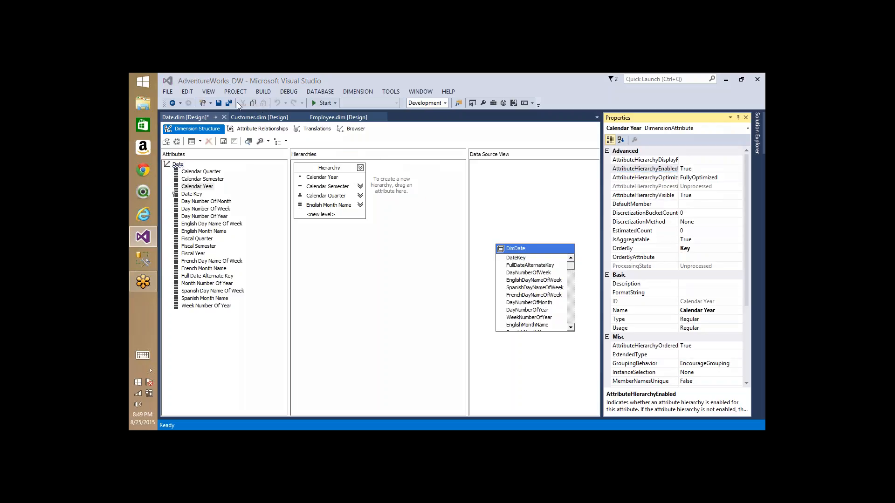
{"action": "mouse_move", "coordinate": [382, 188]}
{"action": "left_mouse_down"}
{"action": "mouse_move", "coordinate": [380, 198]}
{"action": "mouse_move", "coordinate": [496, 201]}
{"action": "mouse_move", "coordinate": [405, 182]}
{"action": "mouse_move", "coordinate": [378, 187]}
{"action": "left_mouse_up"}
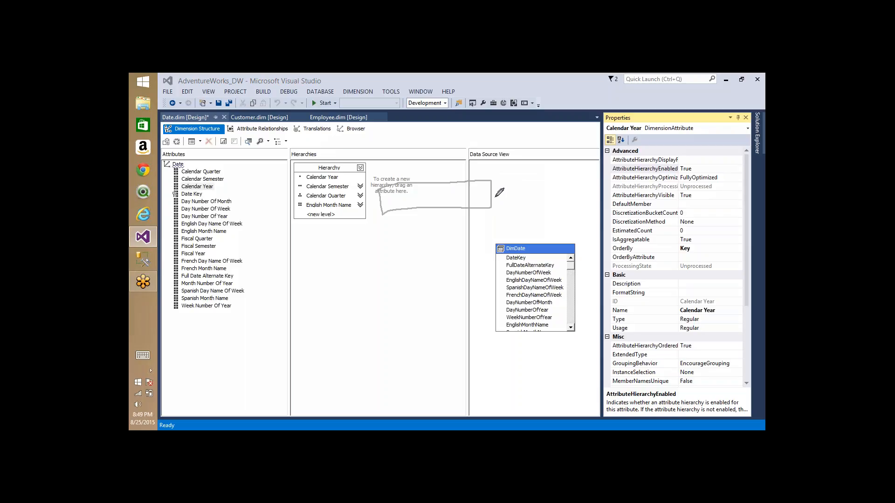
{"action": "mouse_move", "coordinate": [474, 187]}
{"action": "left_mouse_down"}
{"action": "mouse_move", "coordinate": [588, 150]}
{"action": "mouse_move", "coordinate": [591, 181]}
{"action": "left_mouse_up"}
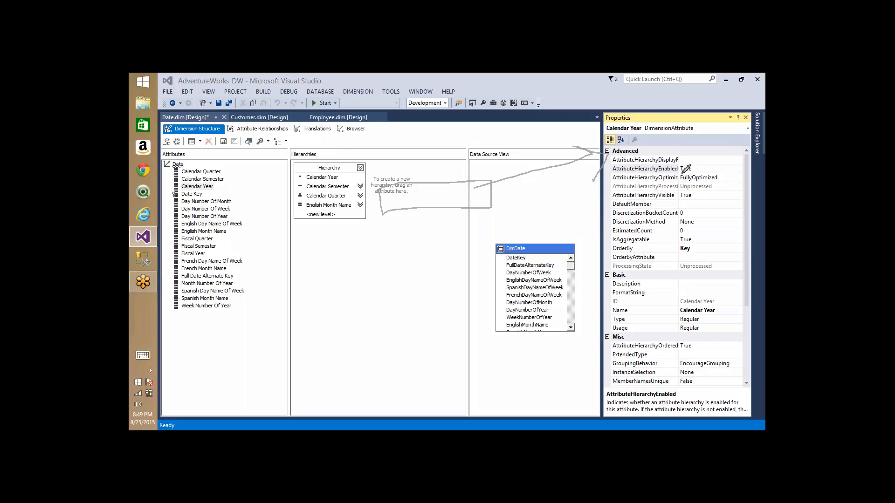
{"action": "mouse_move", "coordinate": [680, 174]}
{"action": "left_mouse_down"}
{"action": "mouse_move", "coordinate": [736, 172]}
{"action": "mouse_move", "coordinate": [740, 164]}
{"action": "mouse_move", "coordinate": [678, 164]}
{"action": "mouse_move", "coordinate": [684, 172]}
{"action": "left_mouse_up"}
{"action": "key", "text": "Escape"}
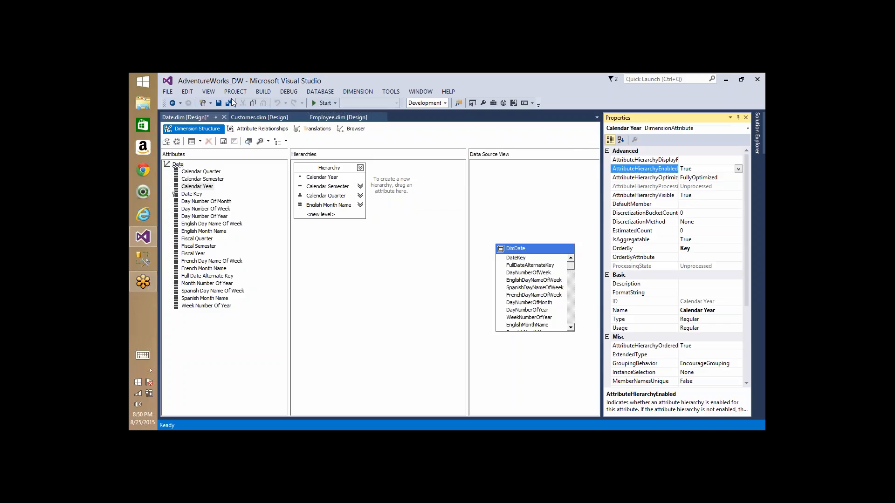
- Set AttributeHierarchyEnabled to False for the Calendar Year attribute of the Date dimension
{"action": "left_click", "coordinate": [738, 169]}
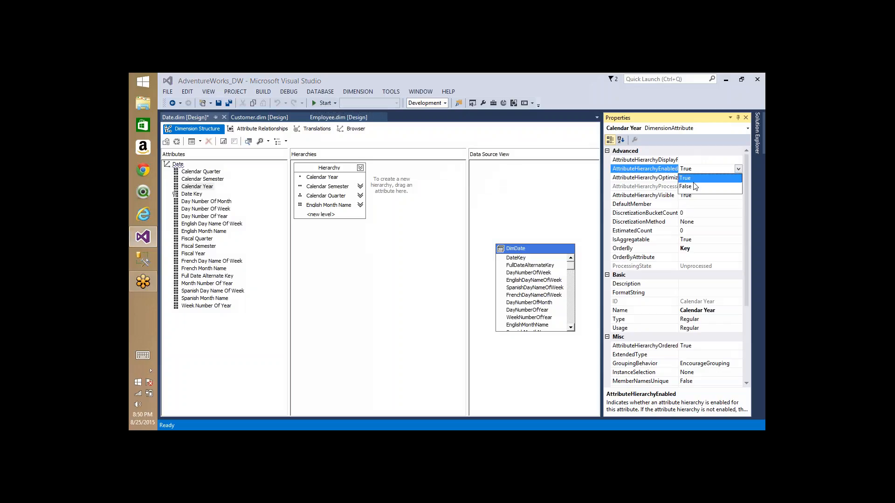
{"action": "left_click", "coordinate": [692, 186]}
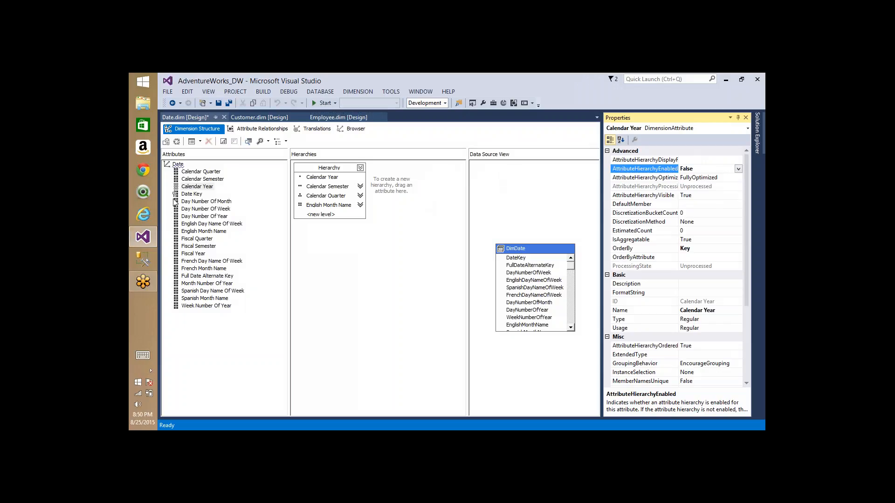
{"action": "left_click", "coordinate": [192, 187]}
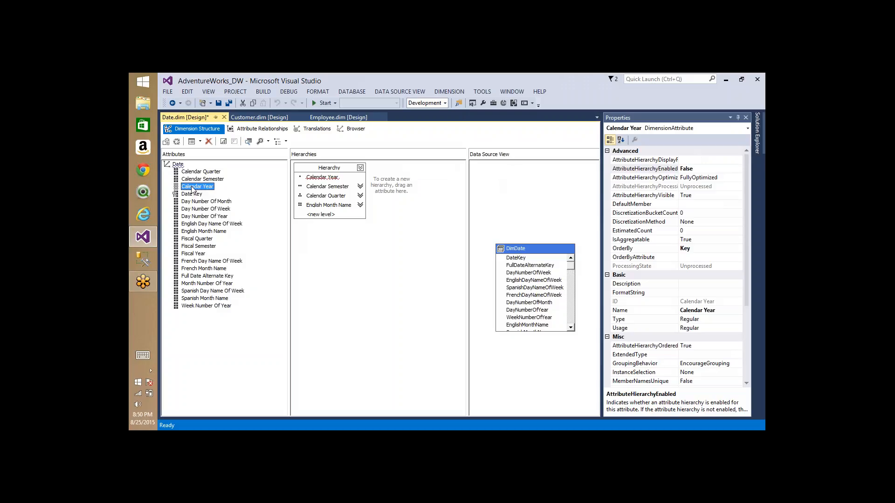
- Examine how the user hierarchy and its Calendar Year and Calendar Semester levels relate to the disabled Calendar Year attribute
{"action": "left_click", "coordinate": [327, 176]}
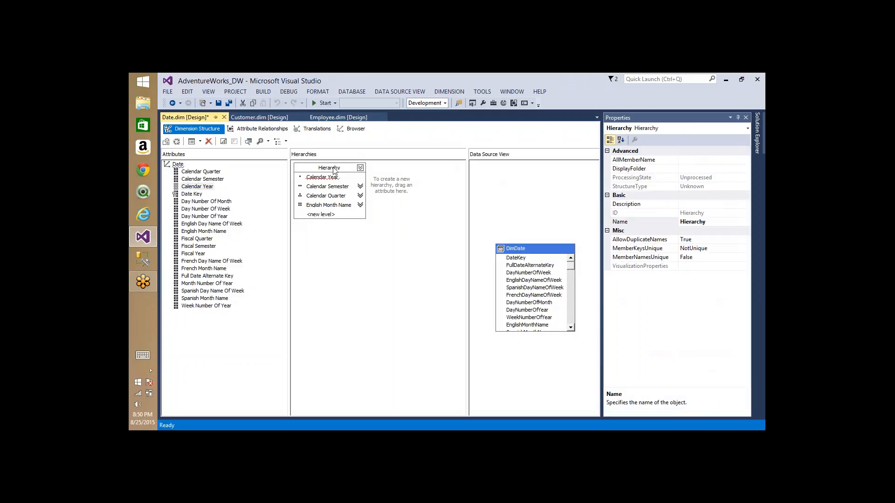
{"action": "left_click", "coordinate": [316, 167]}
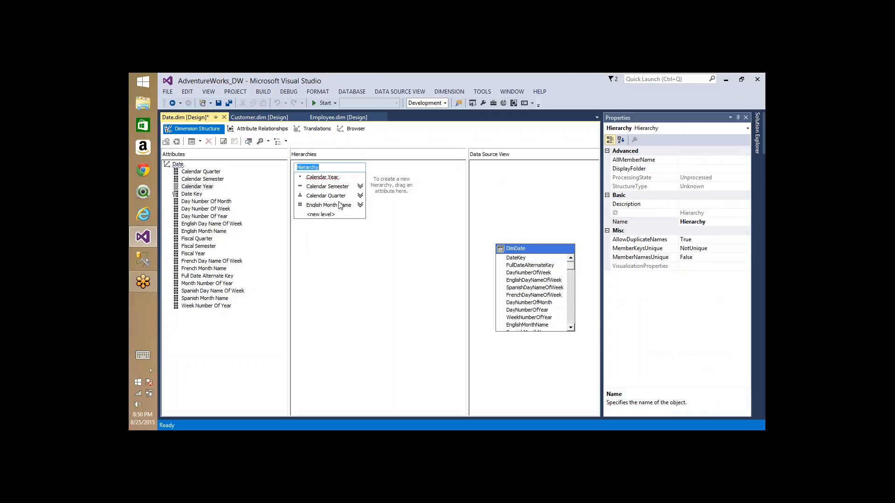
{"action": "left_click", "coordinate": [337, 181]}
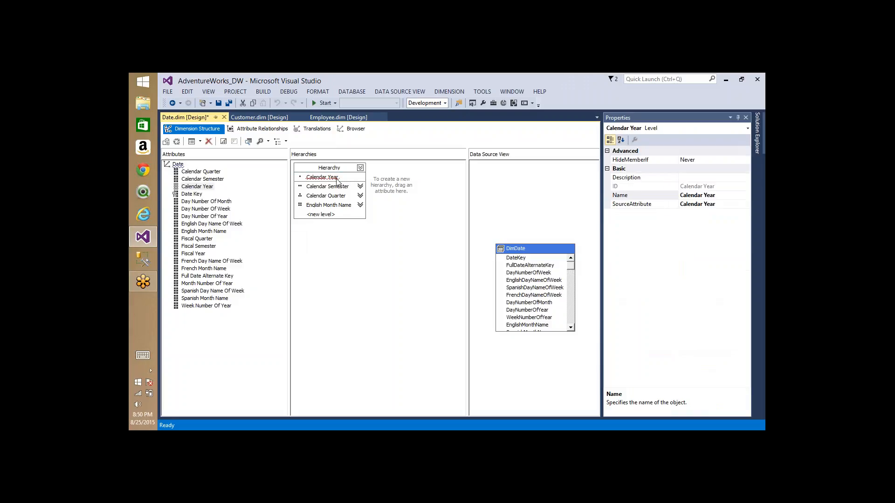
{"action": "left_click", "coordinate": [411, 179]}
{"action": "left_click", "coordinate": [205, 187]}
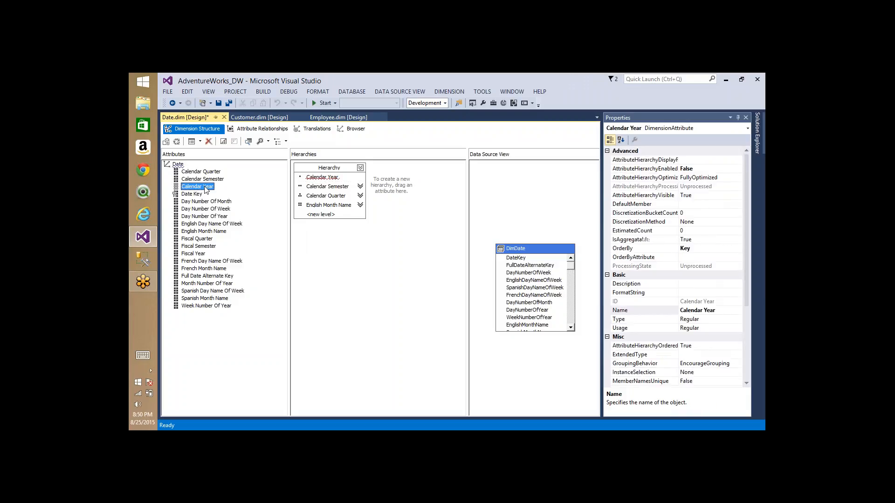
{"action": "left_click", "coordinate": [323, 180]}
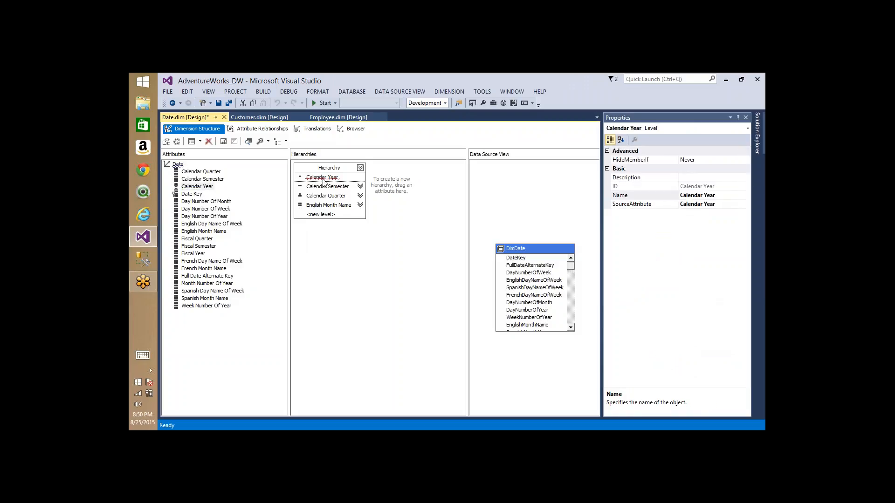
{"action": "left_click", "coordinate": [327, 187]}
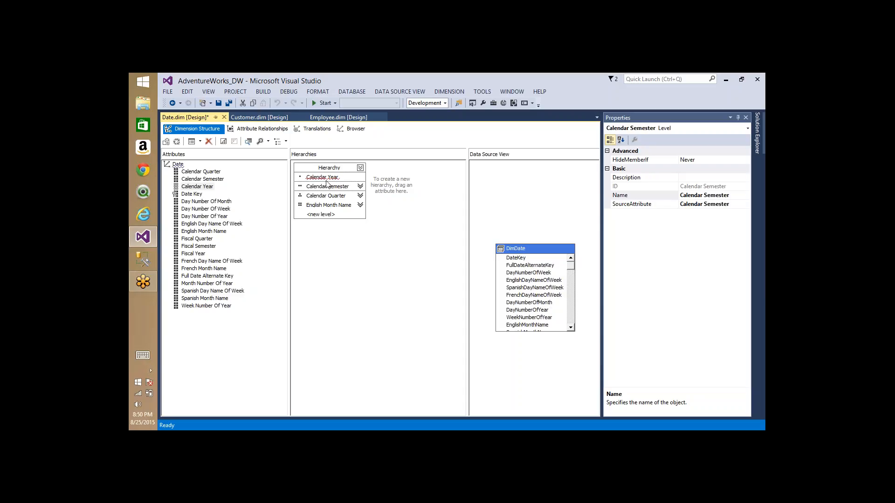
{"action": "mouse_move", "coordinate": [327, 180]}
- Restore the Calendar Year attribute's AttributeHierarchyEnabled property to True
{"action": "left_click", "coordinate": [200, 187]}
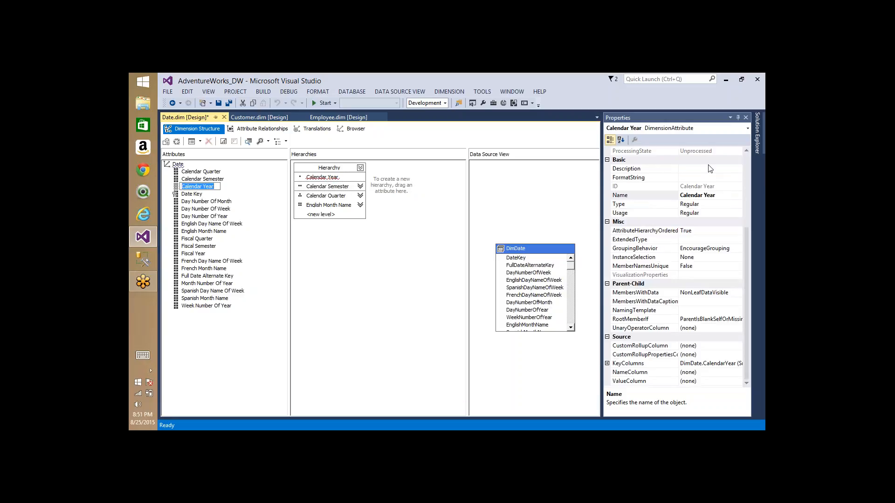
{"action": "left_click", "coordinate": [747, 165]}
{"action": "double_click", "coordinate": [728, 168]}
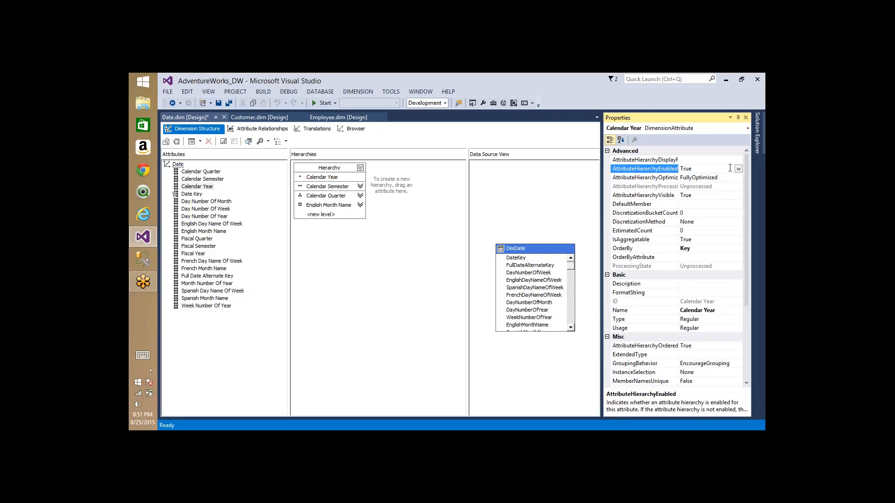
- View the Date dimension's properties, and compare the Calendar Year attribute with the Calendar Year level in the hierarchy
{"action": "left_click", "coordinate": [396, 236]}
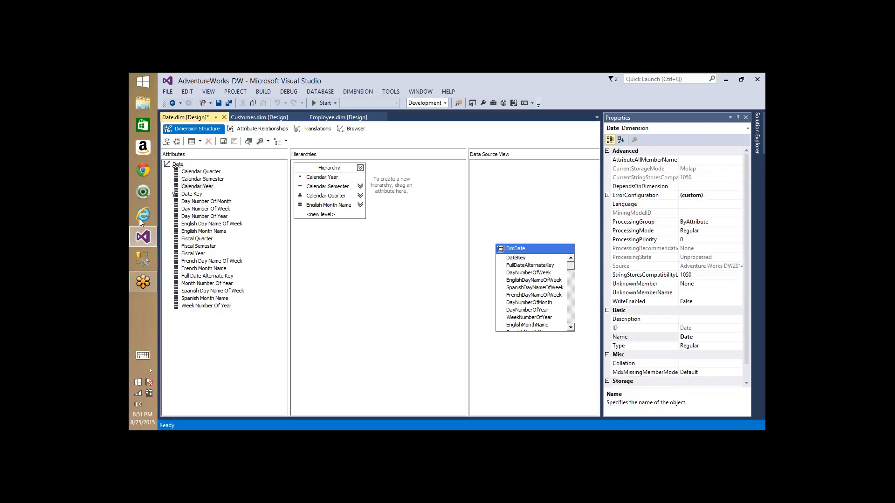
{"action": "left_click", "coordinate": [192, 187]}
{"action": "left_click", "coordinate": [320, 183]}
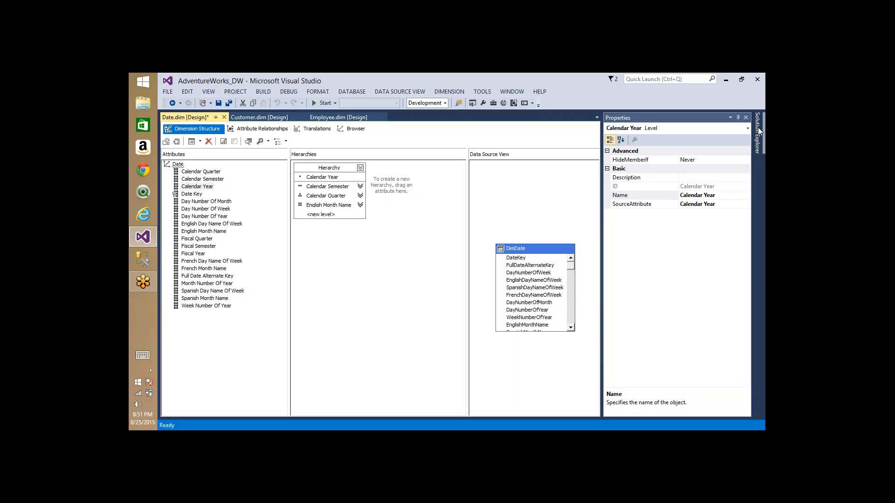
- Set AttributeHierarchyEnabled to False for the Fiscal Year attribute, which is not used in the hierarchy
{"action": "left_click", "coordinate": [194, 254]}
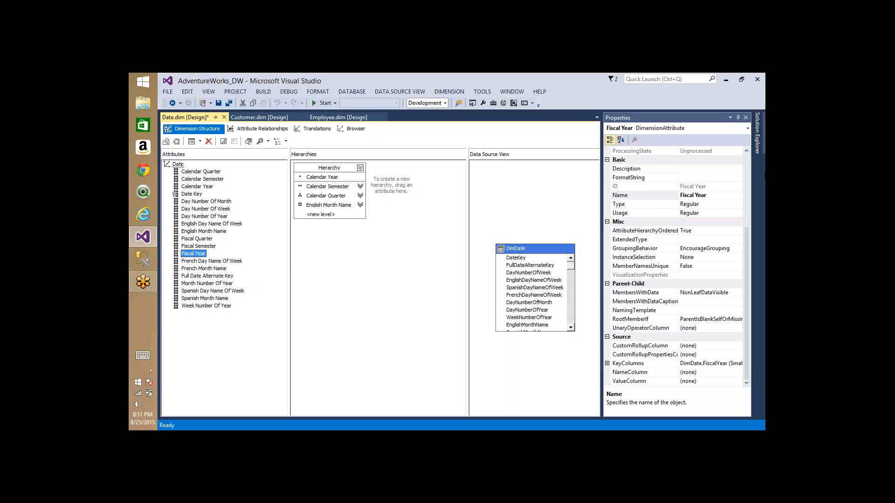
{"action": "left_click", "coordinate": [746, 161]}
{"action": "left_click", "coordinate": [738, 171]}
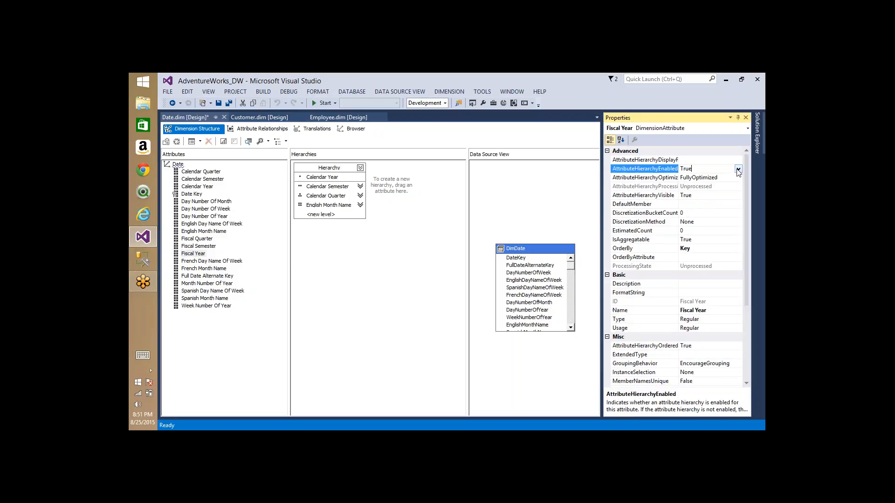
{"action": "left_click", "coordinate": [738, 171]}
{"action": "left_click", "coordinate": [685, 188]}
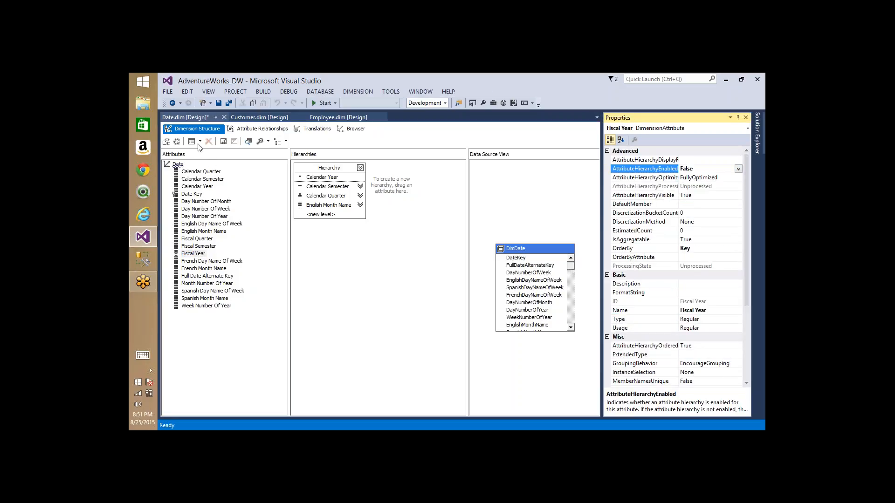
- Save the changes and process the Date dimension with the Process Update option
{"action": "left_click", "coordinate": [178, 142]}
{"action": "key", "text": "Return"}
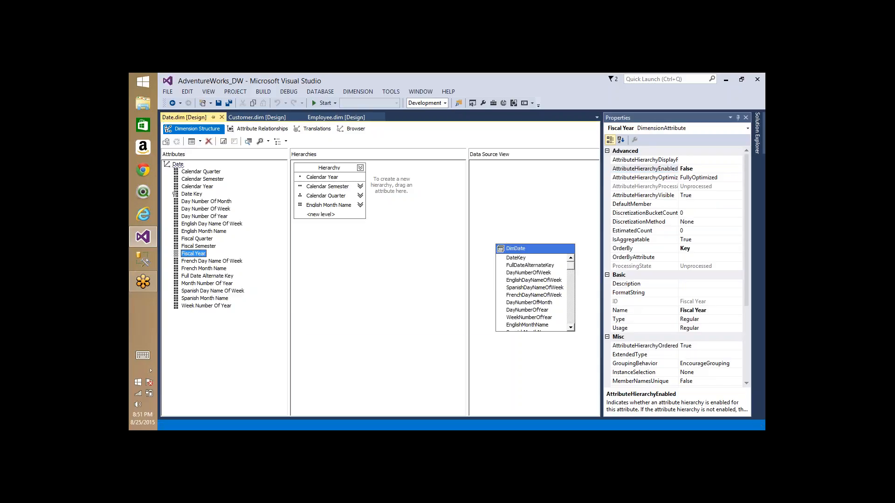
{"action": "left_click", "coordinate": [554, 275]}
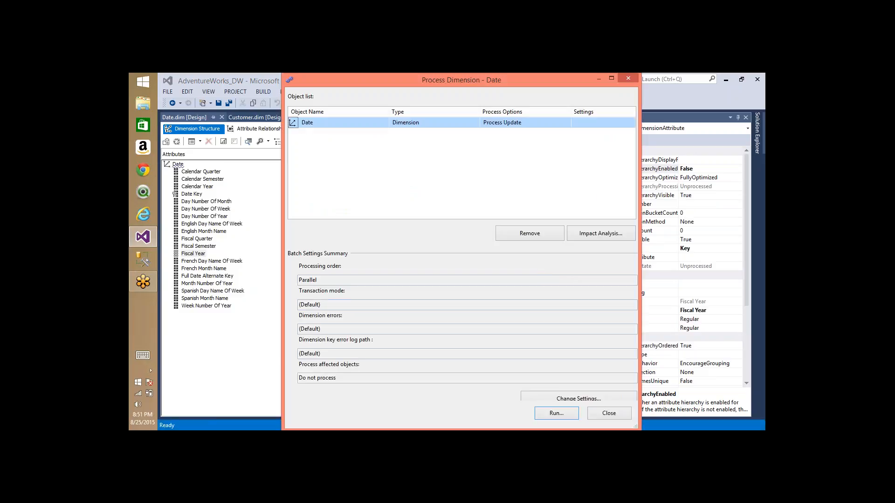
{"action": "left_click", "coordinate": [564, 412]}
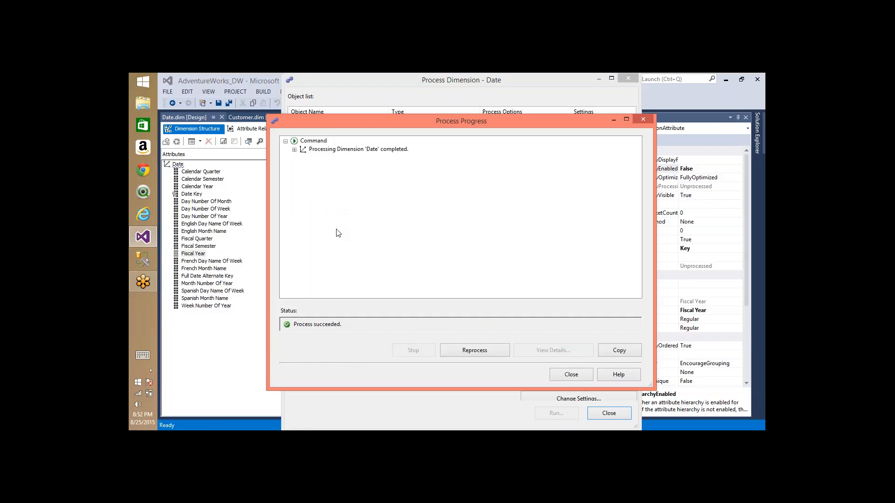
- Expand the Date dimension's processing details and inspect the SQL query run for the Fiscal Year attribute
{"action": "left_click", "coordinate": [295, 150]}
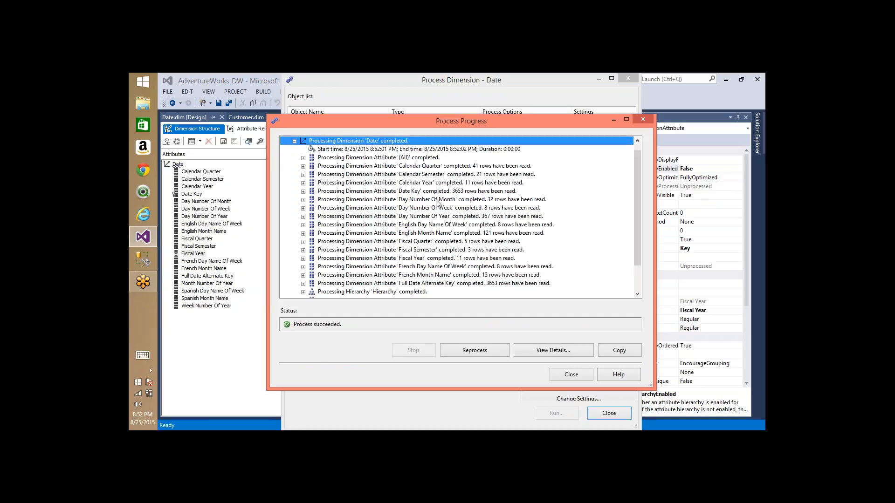
{"action": "left_click", "coordinate": [433, 235]}
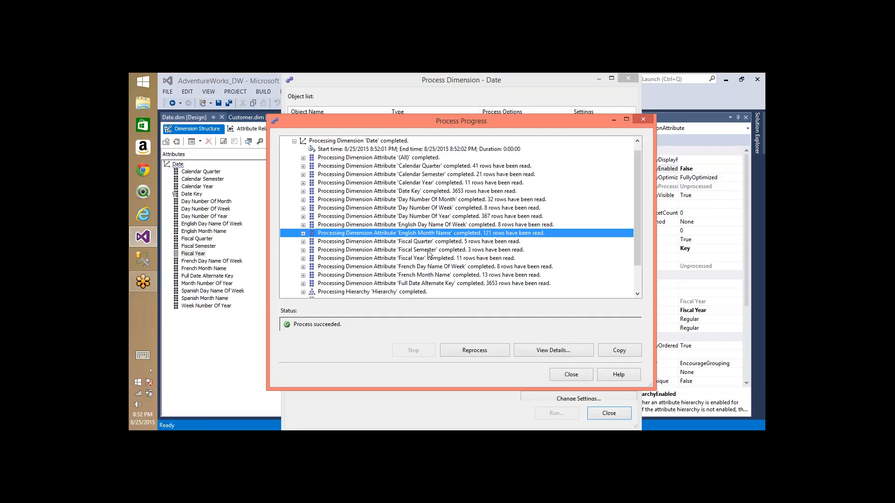
{"action": "left_click", "coordinate": [427, 250]}
{"action": "left_click", "coordinate": [426, 259]}
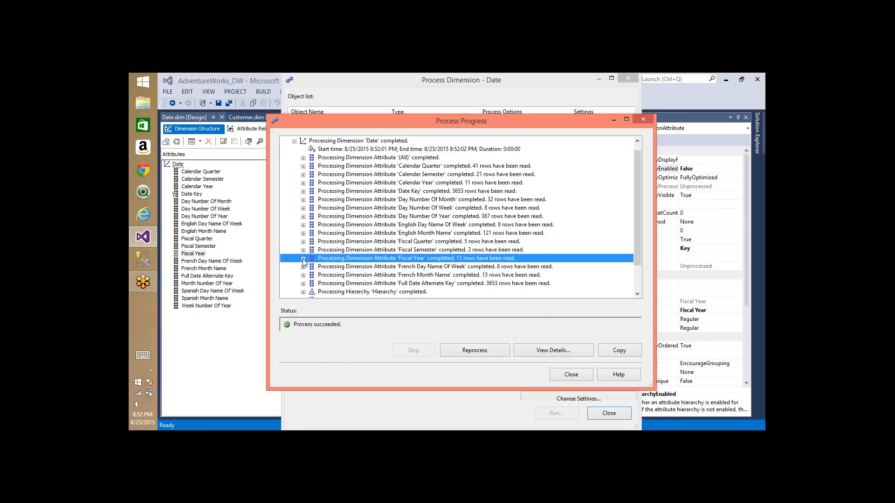
{"action": "left_click", "coordinate": [303, 260]}
{"action": "double_click", "coordinate": [358, 276]}
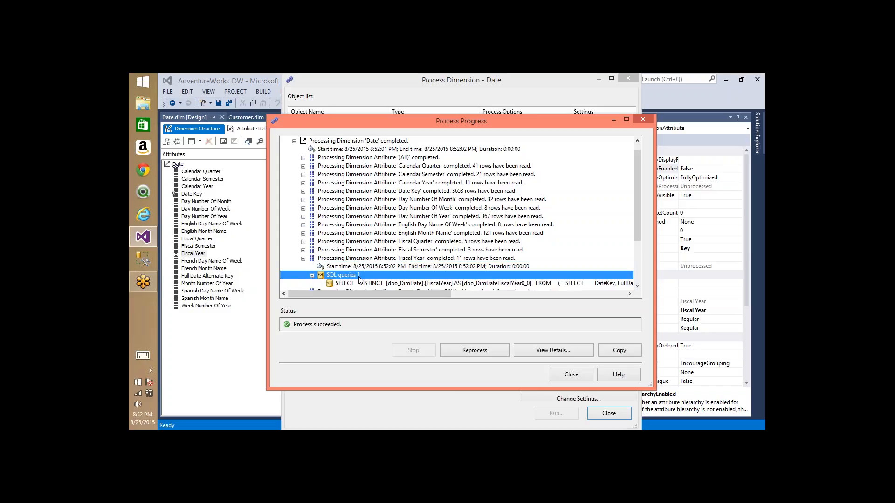
- Review the SQL query and the attribute list in the Date dimension's processing results, and close the processing windows
{"action": "scroll", "coordinate": [461, 261], "scroll_direction": "down", "scroll_amount": 1}
{"action": "left_click", "coordinate": [460, 261]}
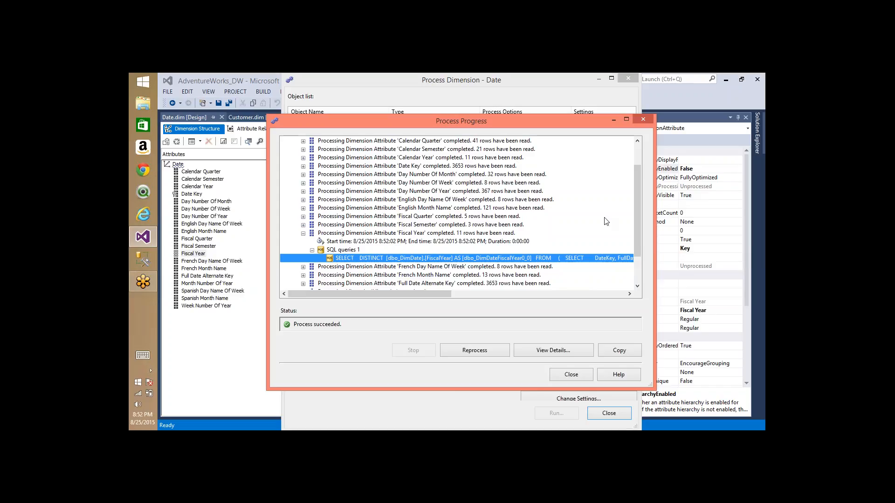
{"action": "left_click_drag", "start_coordinate": [634, 187], "coordinate": [638, 161]}
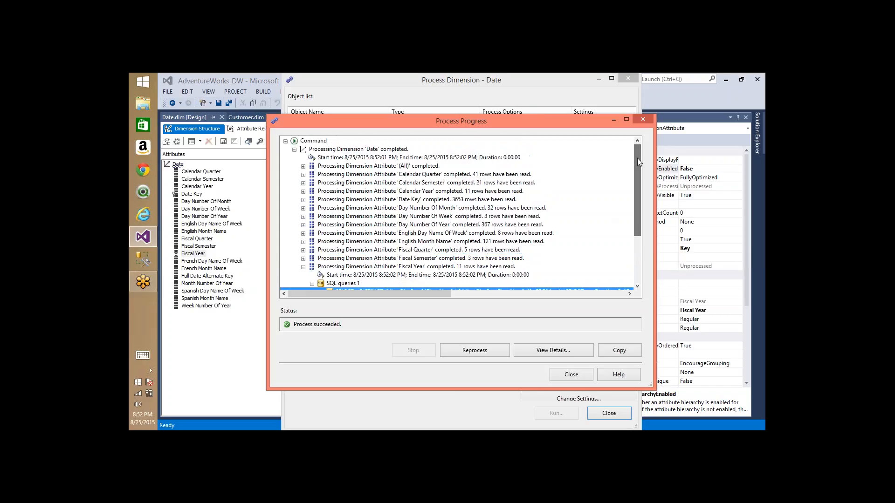
{"action": "left_click", "coordinate": [571, 374]}
{"action": "left_click", "coordinate": [609, 413]}
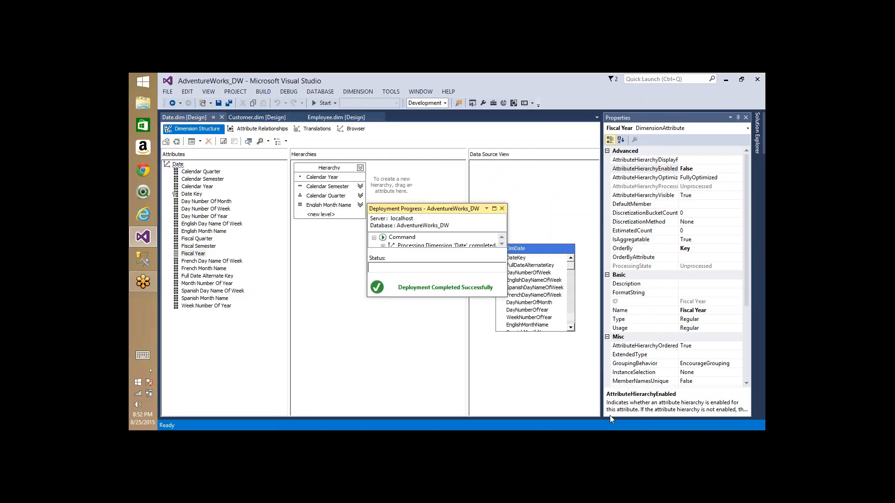
- Browse the Date dimension, check whether Fiscal Year is among the selectable hierarchies, and return to the dimension structure
{"action": "left_click", "coordinate": [697, 171]}
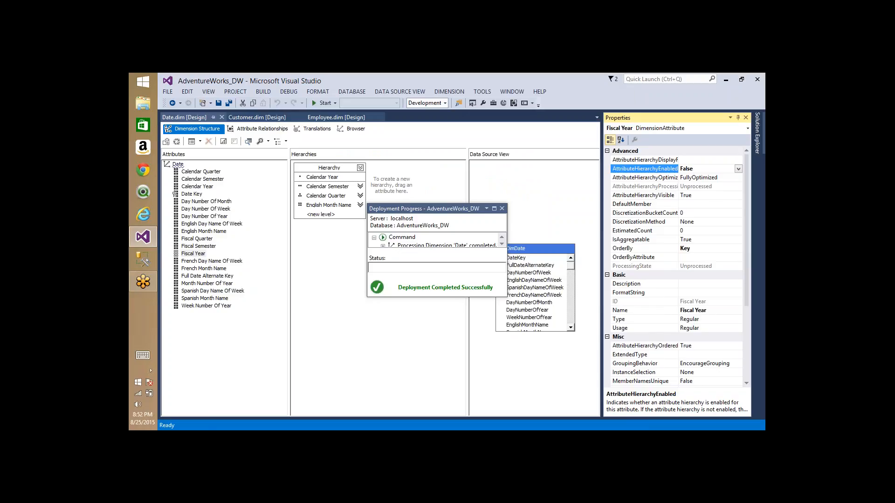
{"action": "left_click", "coordinate": [353, 129]}
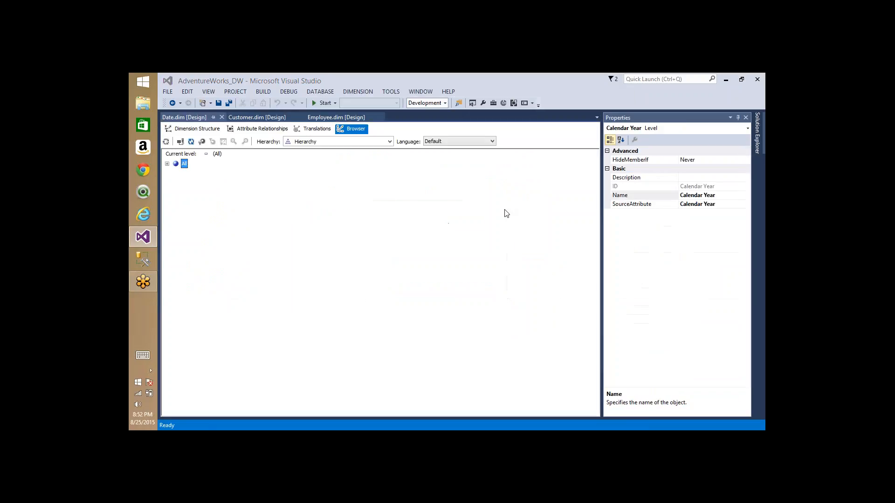
{"action": "left_click", "coordinate": [364, 142]}
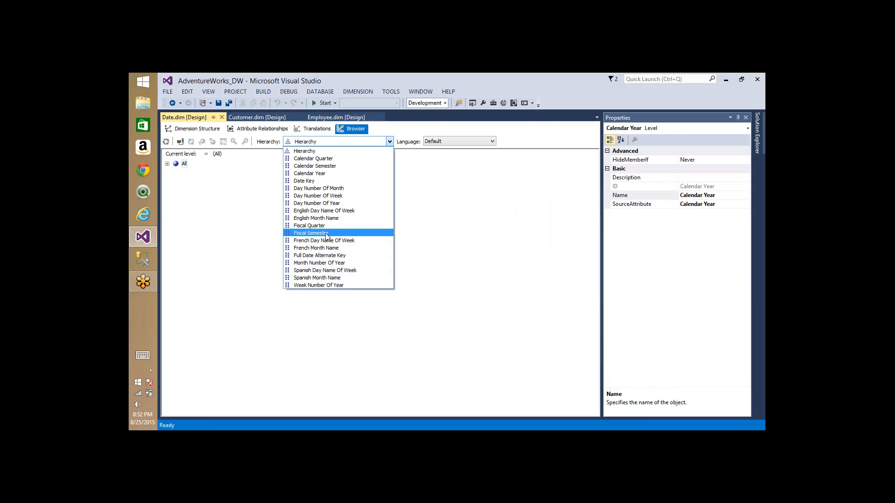
{"action": "left_click", "coordinate": [189, 132]}
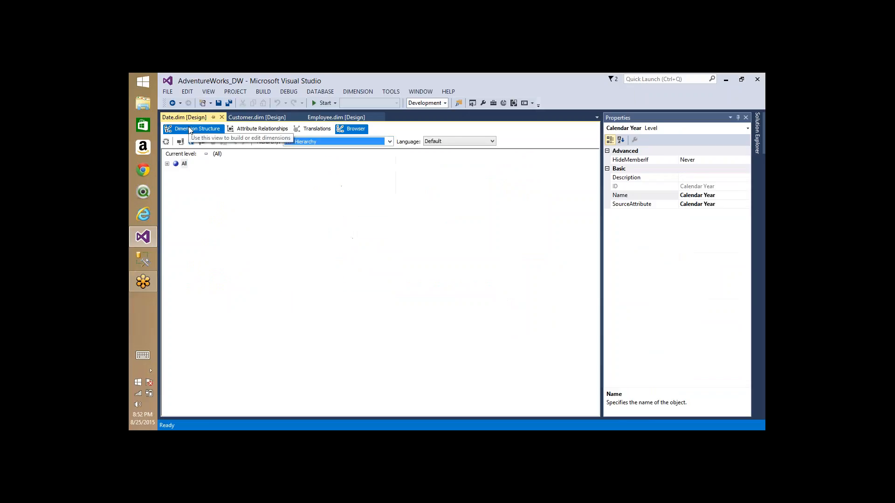
{"action": "left_click", "coordinate": [192, 129]}
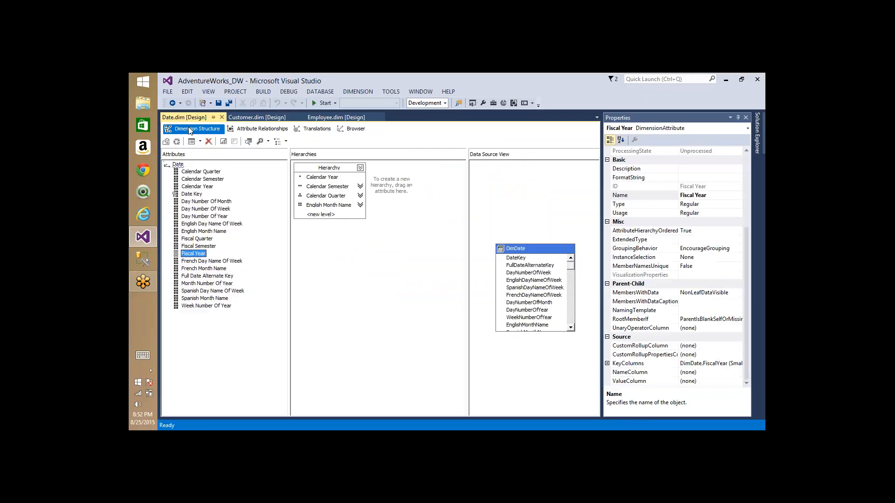
- Try NotOptimized as the Fiscal Year attribute's AttributeHierarchyOptimizedState and restore it to FullyOptimized
{"action": "left_click", "coordinate": [743, 157]}
{"action": "left_click", "coordinate": [707, 169]}
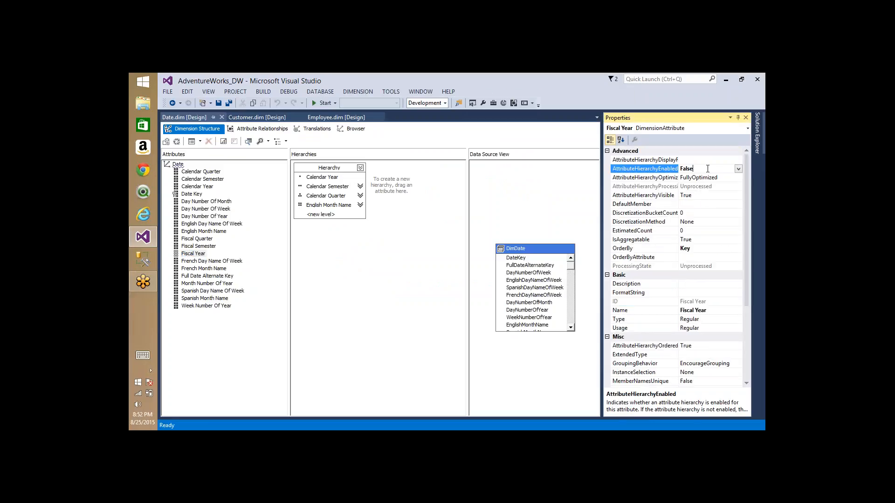
{"action": "left_click", "coordinate": [728, 178]}
{"action": "double_click", "coordinate": [728, 177]}
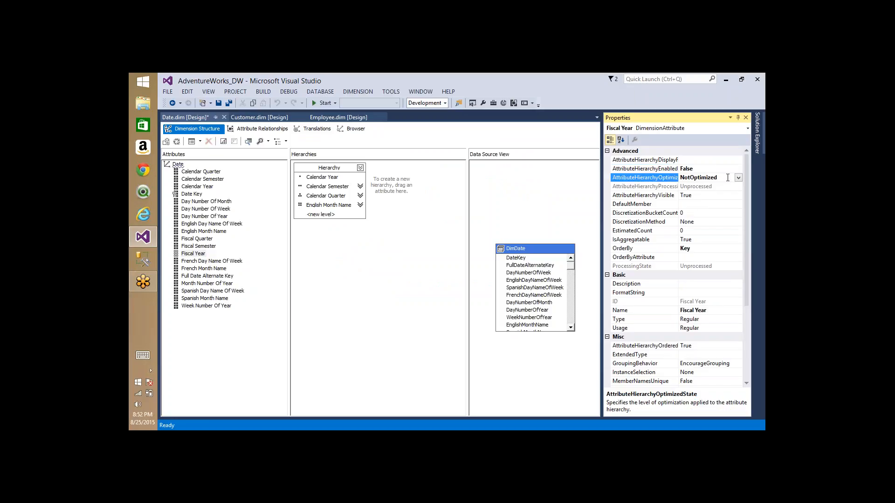
{"action": "double_click", "coordinate": [727, 178]}
- Examine how Fiscal Year's AttributeHierarchyEnabled setting relates to its visibility, OrderBy, AttributeHierarchyOrdered and optimized-state properties
{"action": "left_click", "coordinate": [694, 168]}
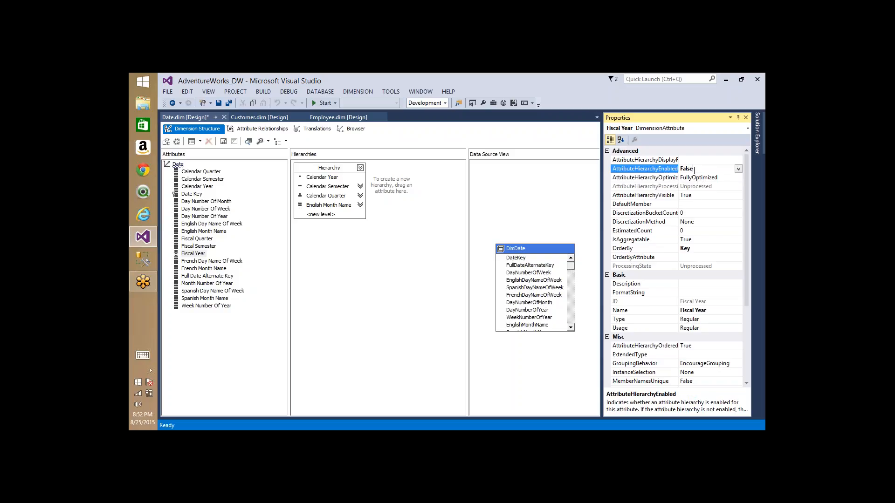
{"action": "left_click", "coordinate": [698, 197]}
{"action": "left_click", "coordinate": [696, 169]}
{"action": "left_click", "coordinate": [700, 196]}
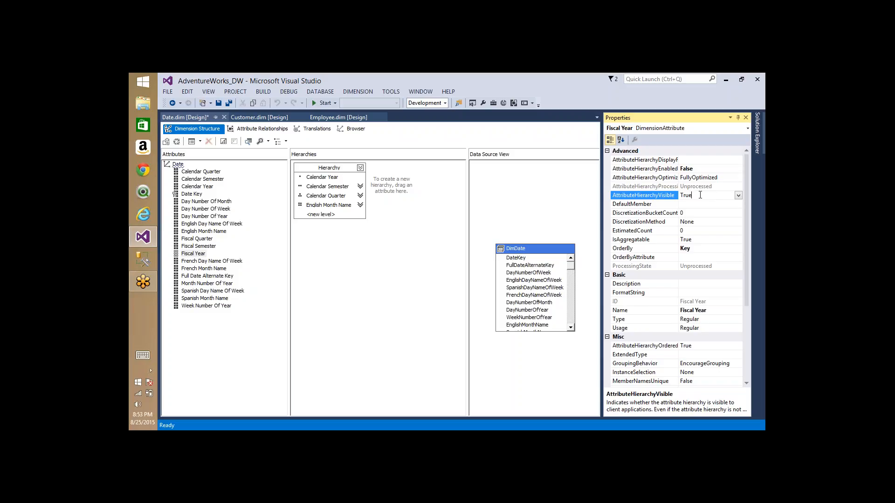
{"action": "left_click", "coordinate": [701, 251]}
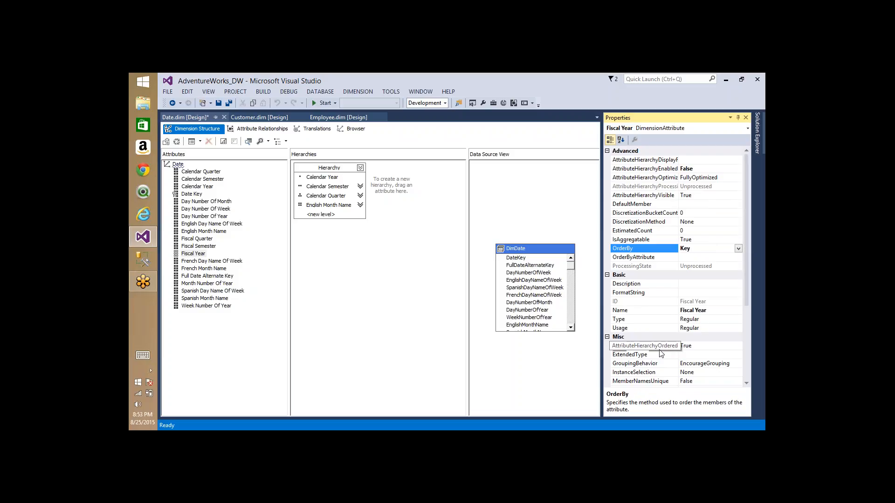
{"action": "left_click", "coordinate": [706, 346]}
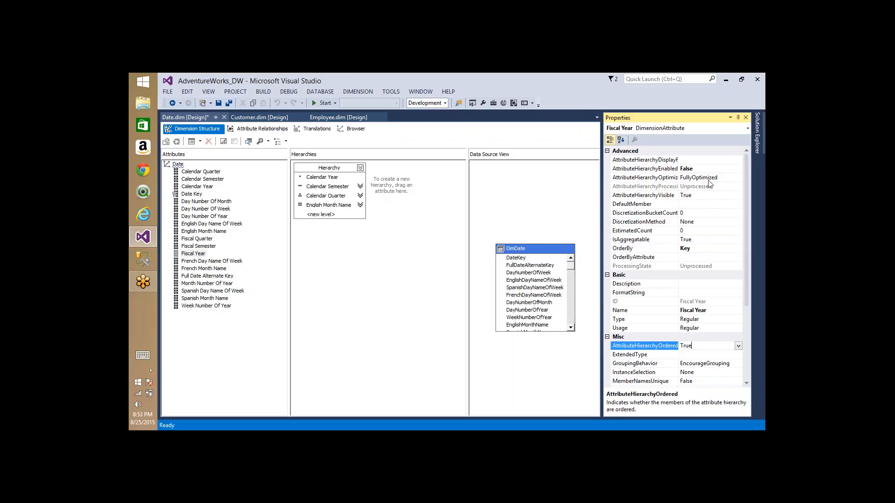
{"action": "left_click", "coordinate": [699, 168]}
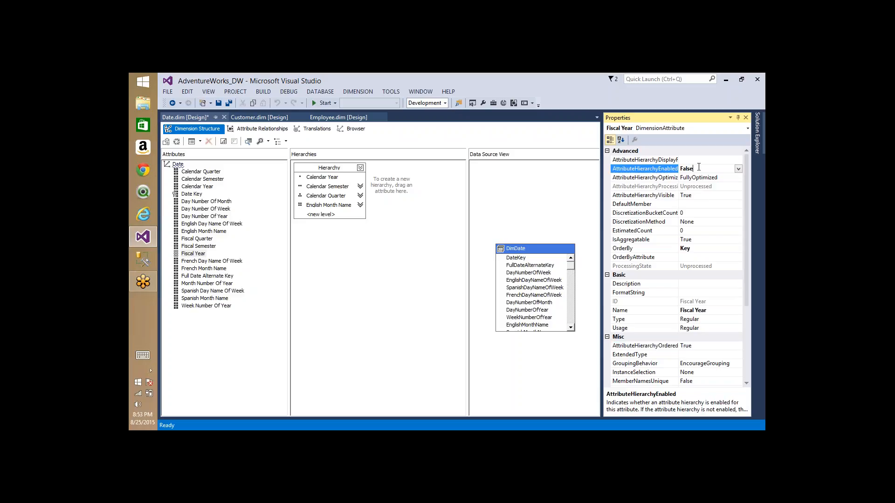
{"action": "double_click", "coordinate": [699, 345]}
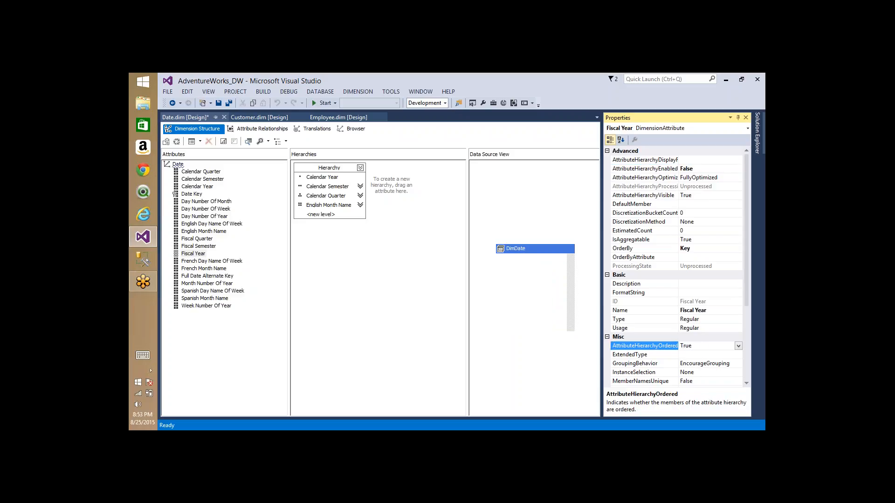
{"action": "left_click", "coordinate": [699, 169]}
{"action": "left_click", "coordinate": [719, 347]}
{"action": "double_click", "coordinate": [710, 347]}
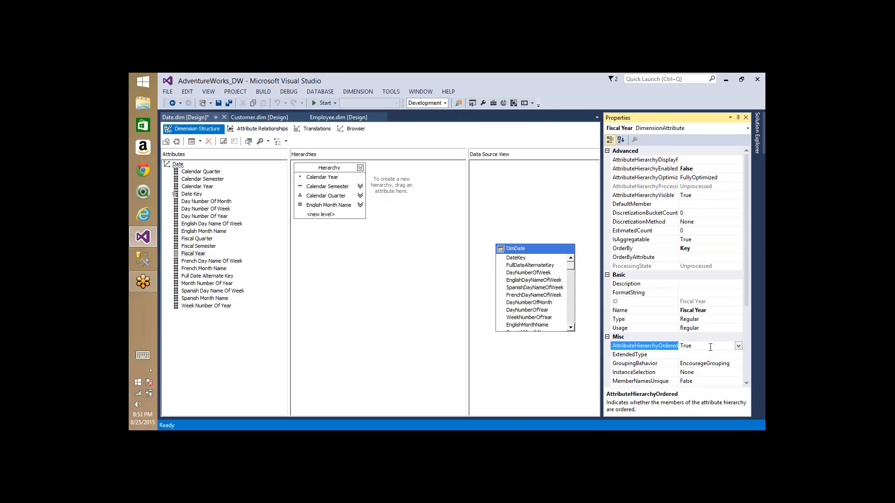
{"action": "left_click", "coordinate": [699, 200]}
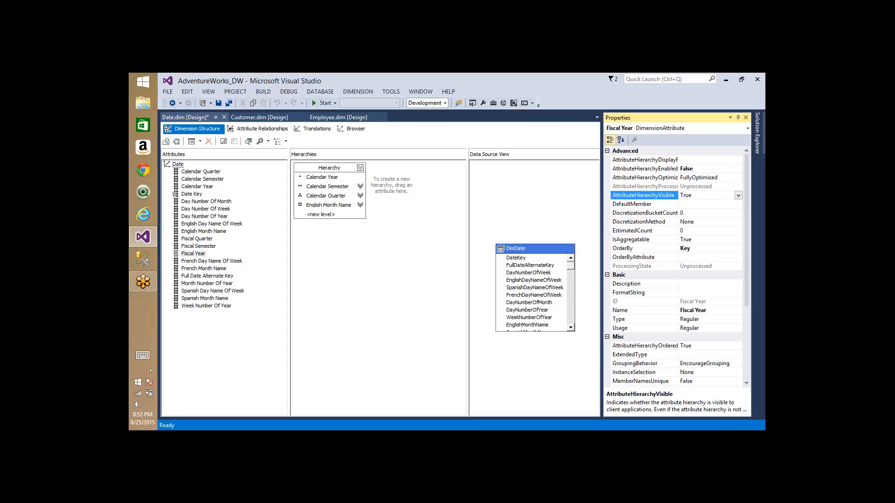
{"action": "left_click", "coordinate": [699, 178]}
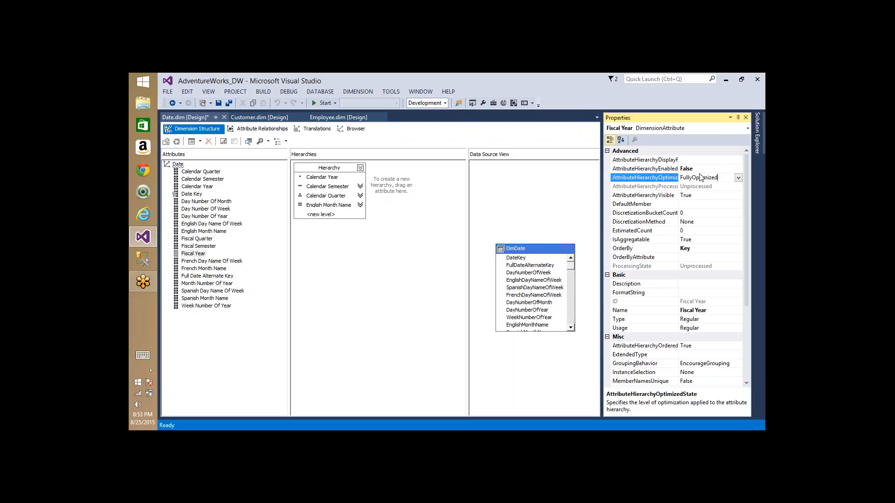
{"action": "left_click", "coordinate": [738, 169]}
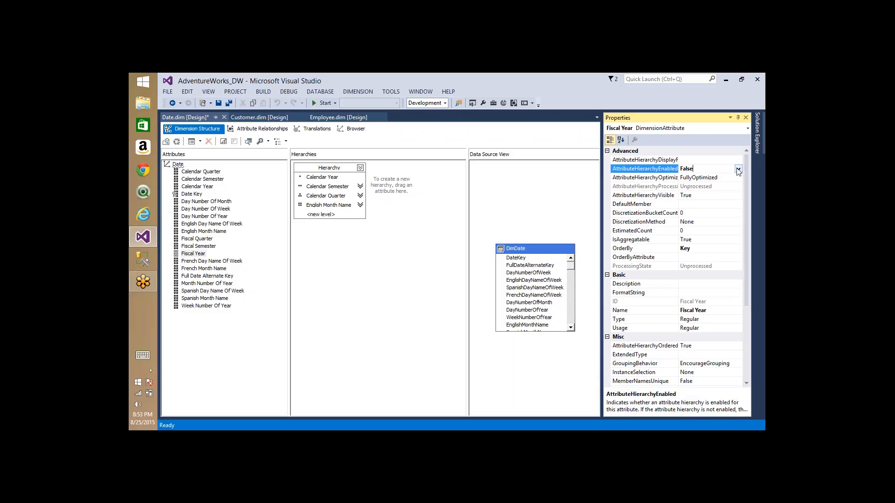
{"action": "left_click", "coordinate": [757, 148]}
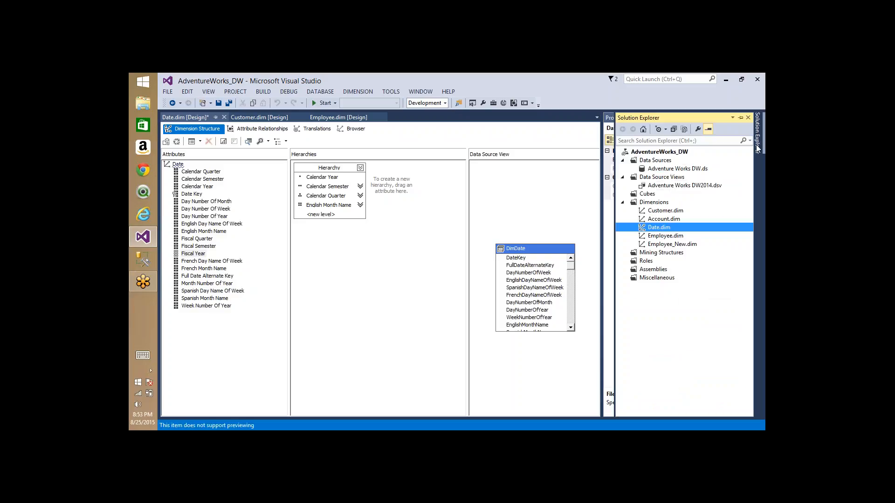
{"action": "left_click", "coordinate": [740, 118]}
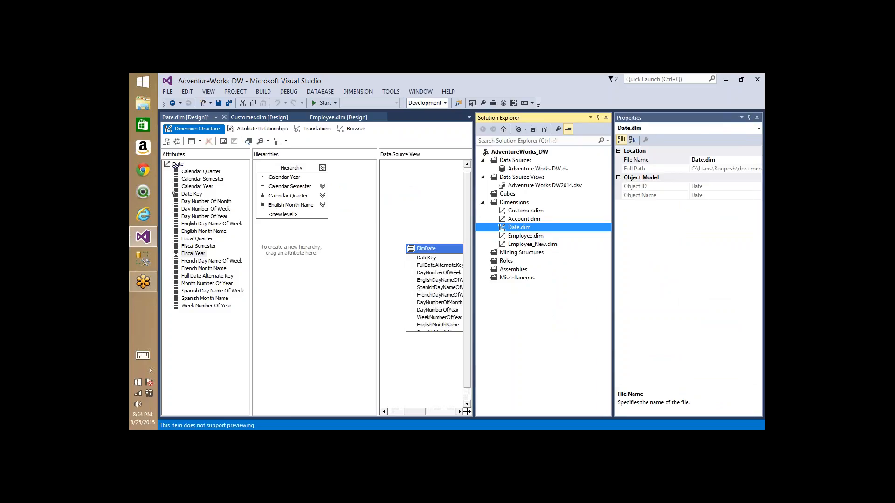
{"action": "left_click", "coordinate": [606, 118]}
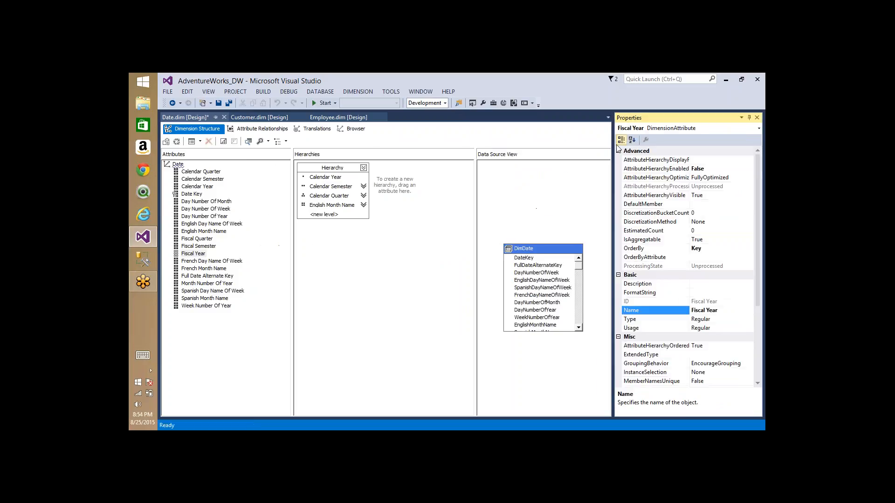
- Set AttributeHierarchyEnabled back to True for the Fiscal Year attribute
{"action": "left_click", "coordinate": [720, 194]}
{"action": "left_click", "coordinate": [723, 169]}
{"action": "double_click", "coordinate": [720, 170]}
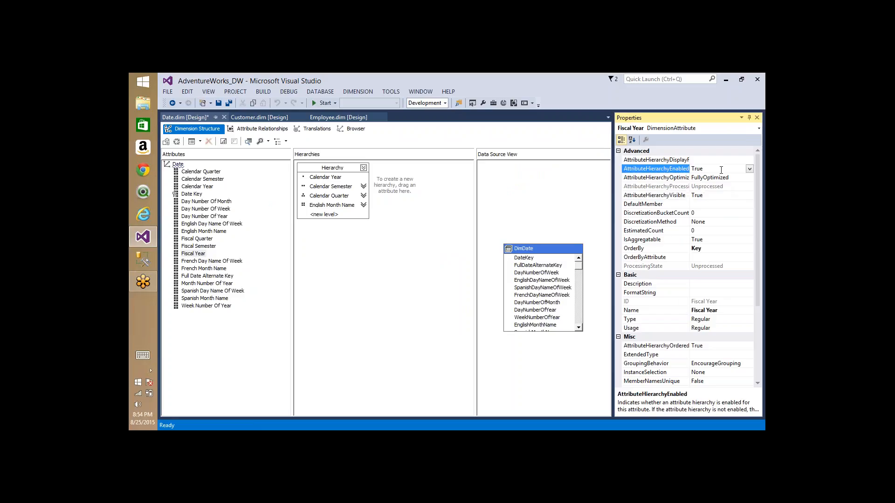
- Try AttributeHierarchyVisible as False for the Fiscal Year attribute and switch it back to True
{"action": "left_click", "coordinate": [705, 196]}
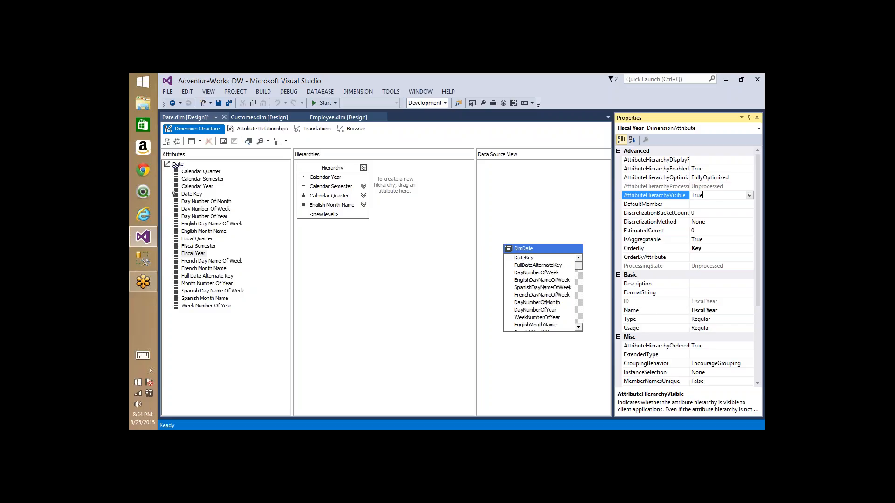
{"action": "double_click", "coordinate": [709, 195]}
{"action": "left_click", "coordinate": [196, 254]}
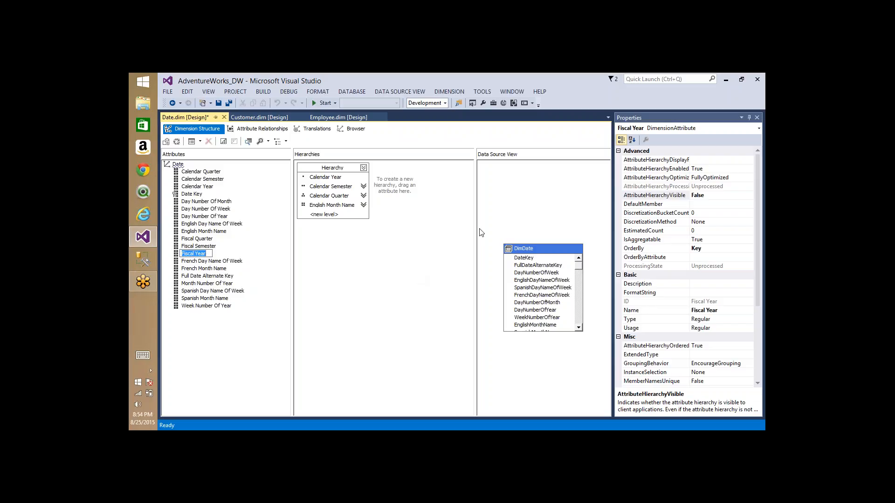
{"action": "left_click", "coordinate": [703, 169]}
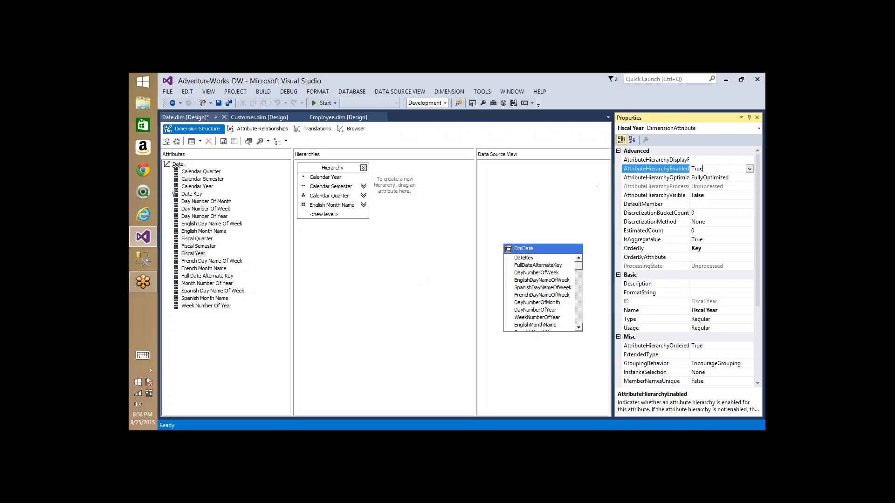
{"action": "left_click", "coordinate": [711, 195]}
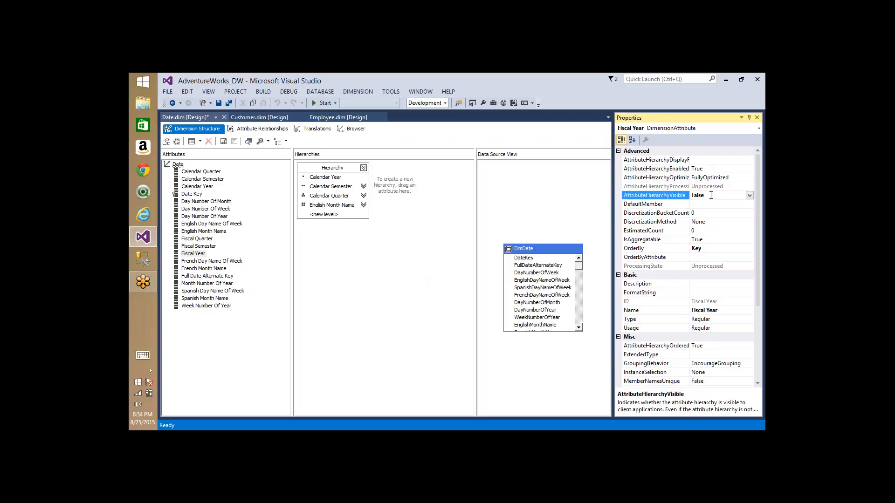
{"action": "double_click", "coordinate": [711, 195]}
- Set AttributeHierarchyVisible to False for the Calendar Year attribute, which is used in the hierarchy
{"action": "left_click", "coordinate": [197, 187]}
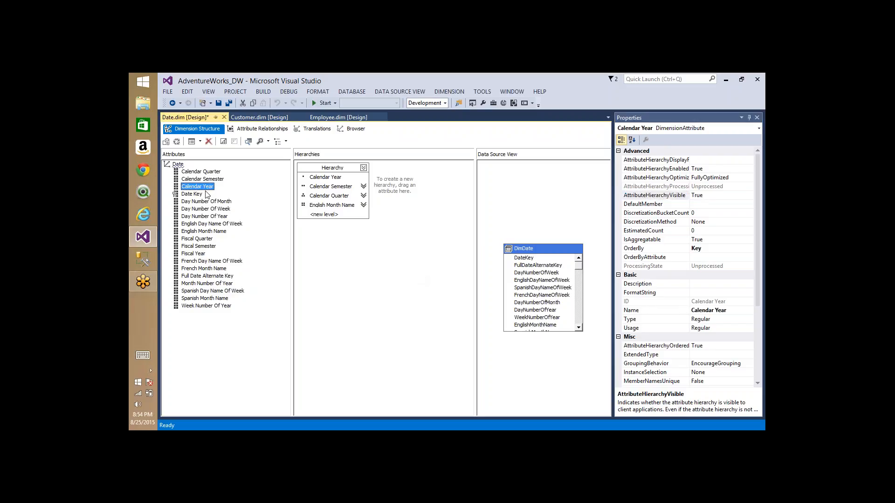
{"action": "left_click", "coordinate": [707, 169]}
{"action": "left_click", "coordinate": [710, 195]}
{"action": "double_click", "coordinate": [712, 195]}
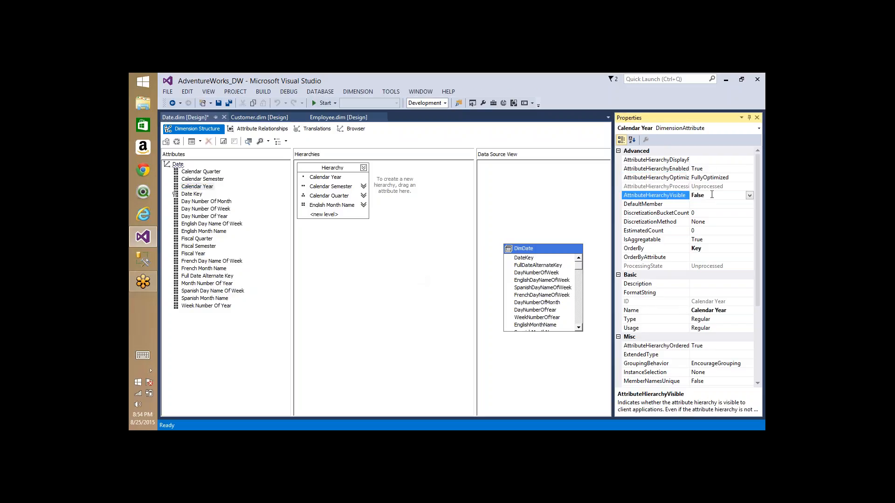
- Compare the properties of the Calendar Year hierarchy level with the Calendar Year attribute's AttributeHierarchyVisible setting
{"action": "left_click", "coordinate": [319, 186]}
{"action": "left_click", "coordinate": [324, 178]}
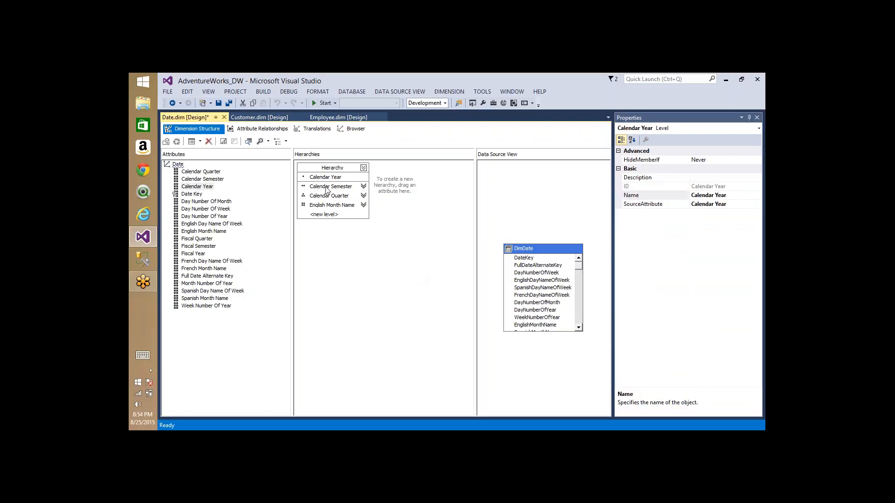
{"action": "left_click", "coordinate": [195, 186]}
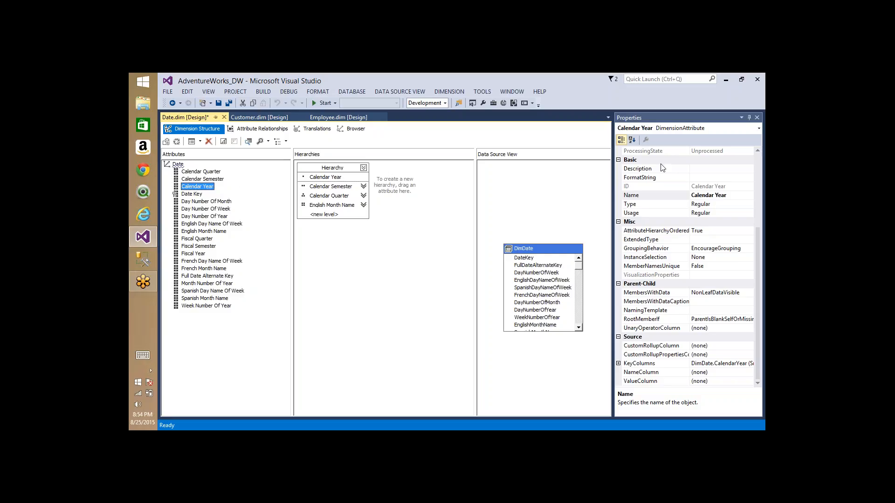
{"action": "left_click", "coordinate": [758, 168]}
{"action": "left_click", "coordinate": [705, 195]}
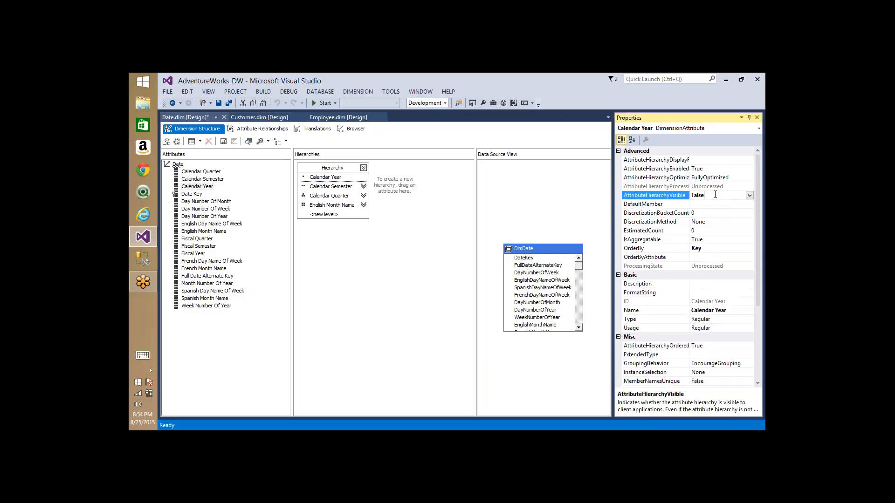
- Deploy the project and process the Date dimension with the Process Update option
{"action": "left_click", "coordinate": [177, 146]}
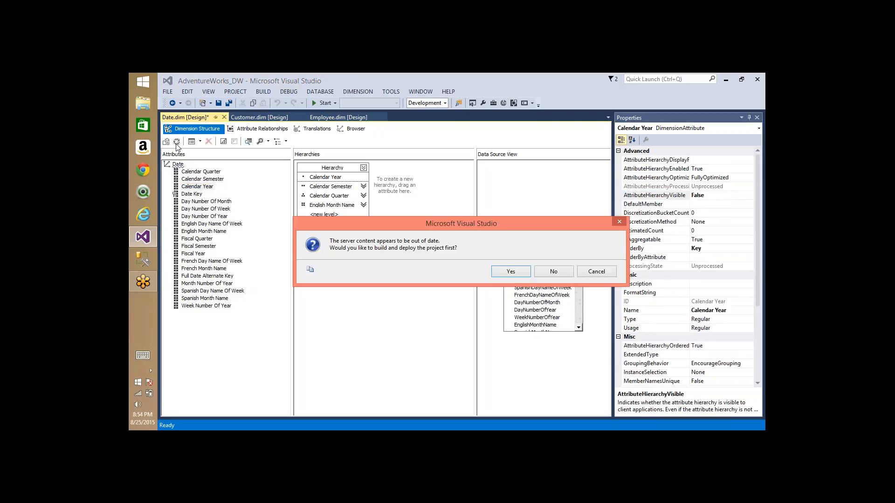
{"action": "key", "text": "Return"}
{"action": "key", "text": "Return"}
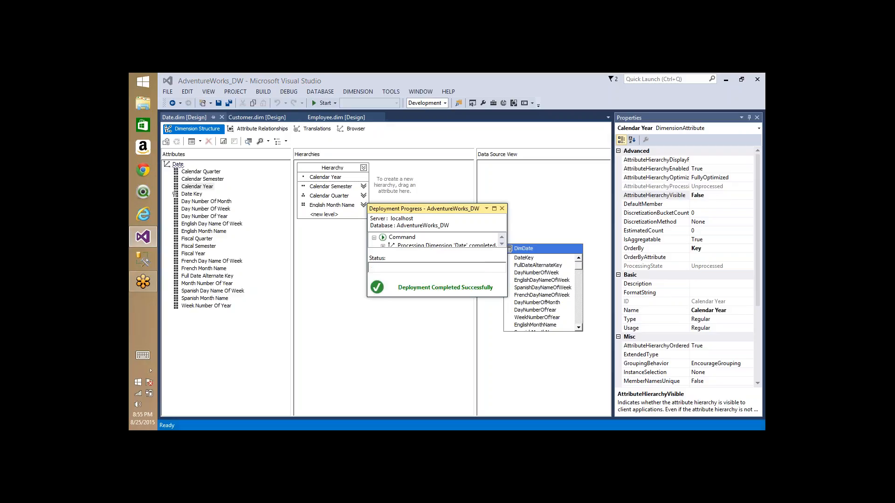
{"action": "key", "text": "Return"}
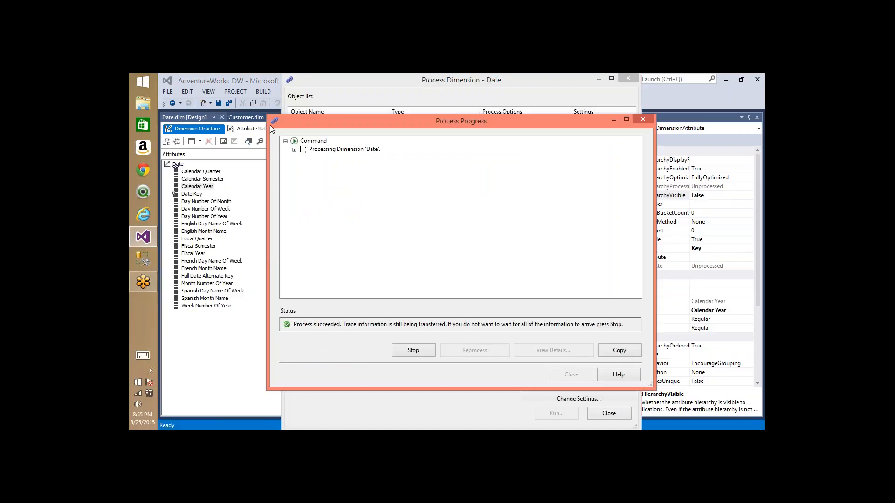
{"action": "left_click", "coordinate": [573, 376]}
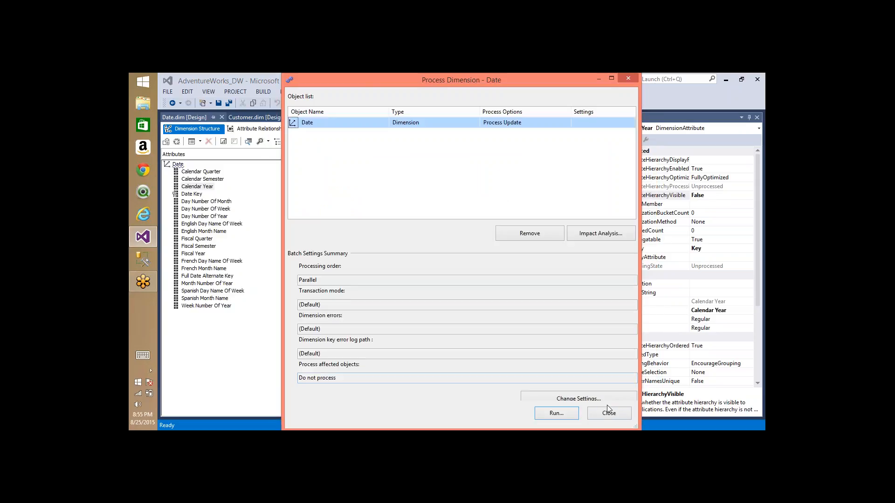
{"action": "left_click", "coordinate": [608, 413]}
- Browse the Date dimension, checking the list of available hierarchies and expanding the All member of the user-defined Hierarchy
{"action": "left_click", "coordinate": [348, 128]}
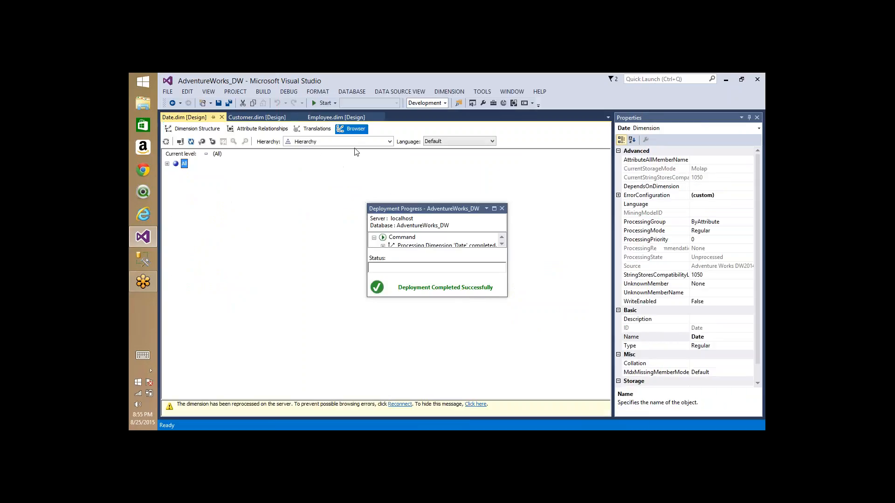
{"action": "left_click", "coordinate": [317, 142]}
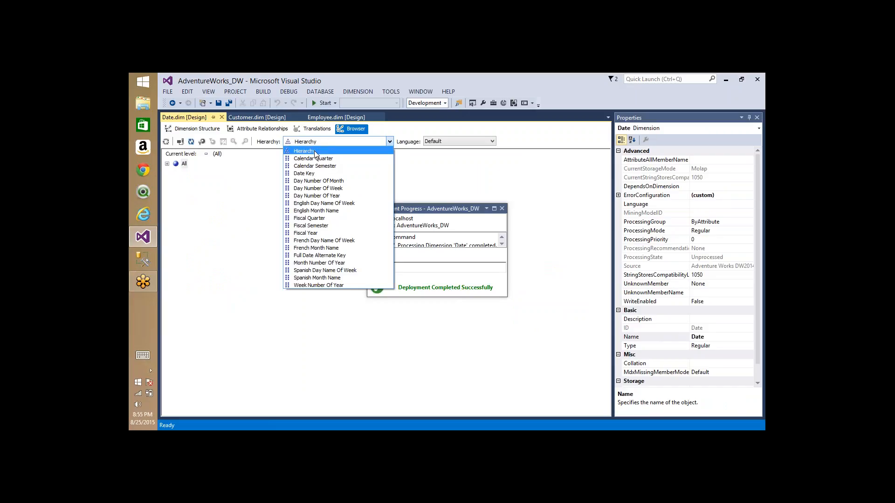
{"action": "left_click", "coordinate": [316, 151]}
{"action": "left_click", "coordinate": [167, 164]}
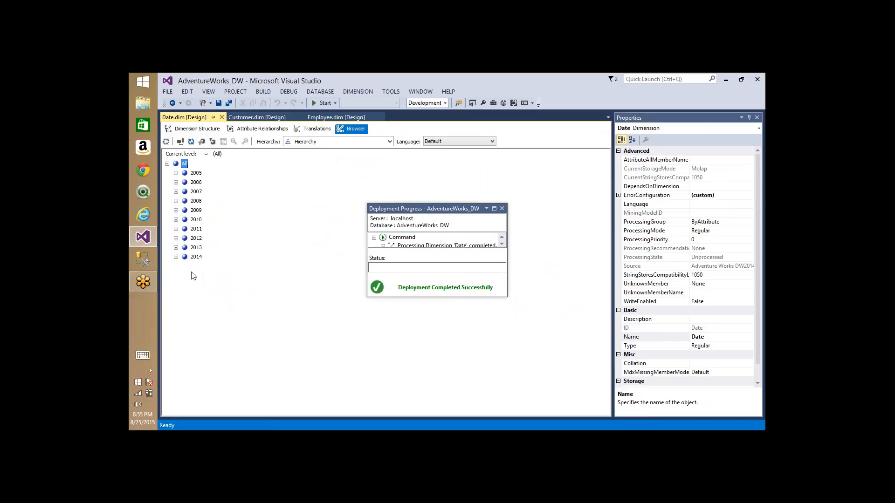
- Review the AttributeHierarchyEnabled and AttributeHierarchyVisible descriptions for the Calendar Year attribute in the dimension structure
{"action": "left_click", "coordinate": [195, 130]}
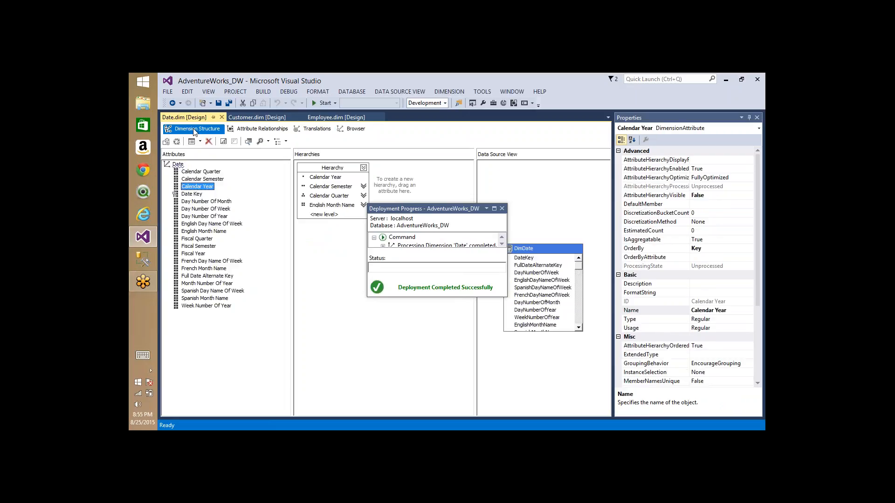
{"action": "left_click", "coordinate": [502, 209]}
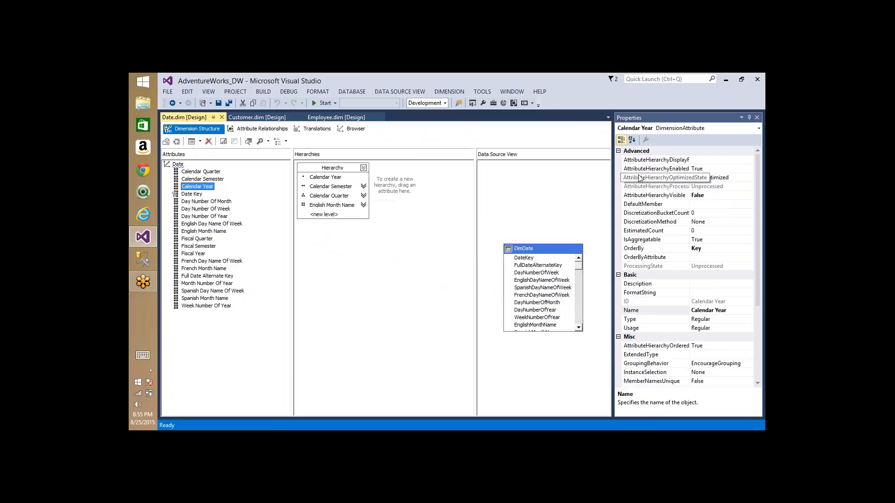
{"action": "left_click", "coordinate": [655, 169]}
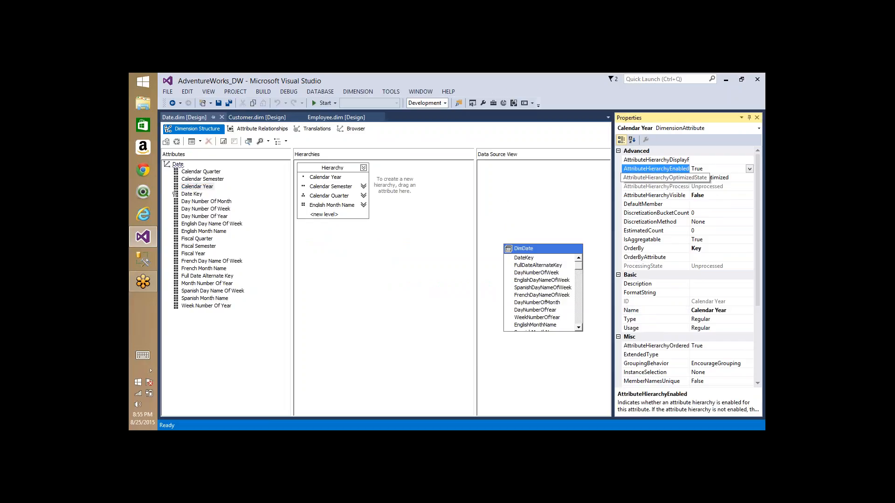
{"action": "left_click", "coordinate": [671, 196]}
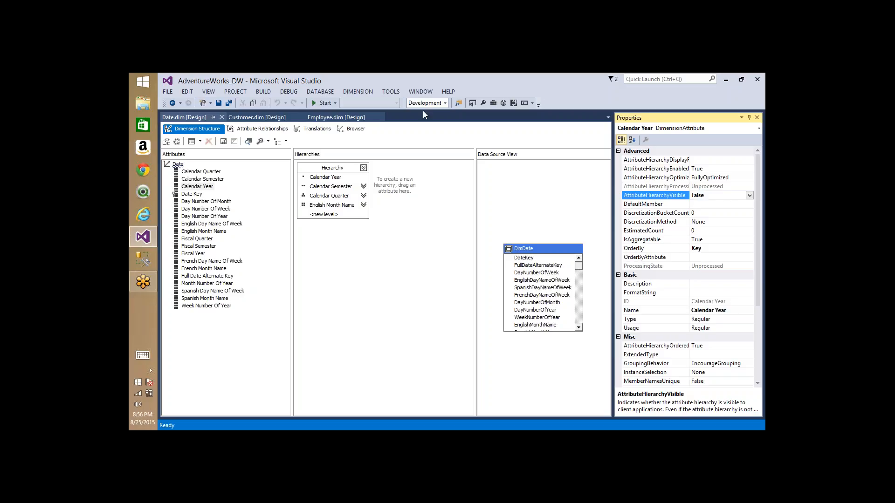
- Create an empty cube in the project with the Cube Wizard, keeping the name Adventure Works DW2014
{"action": "left_click", "coordinate": [472, 103]}
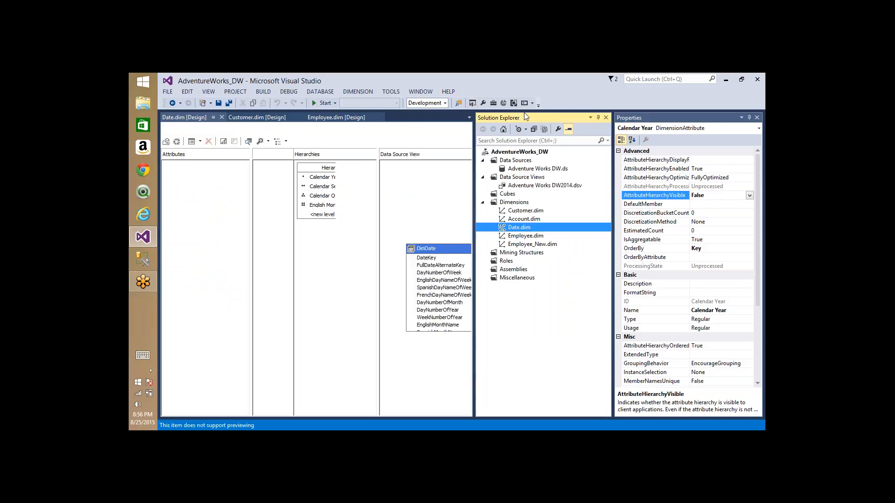
{"action": "left_click", "coordinate": [511, 195]}
{"action": "right_click", "coordinate": [511, 195]}
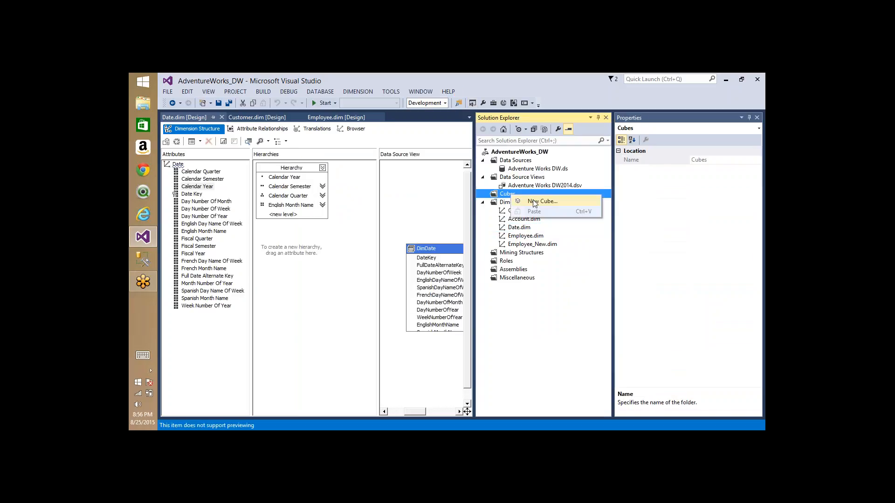
{"action": "left_click", "coordinate": [524, 199]}
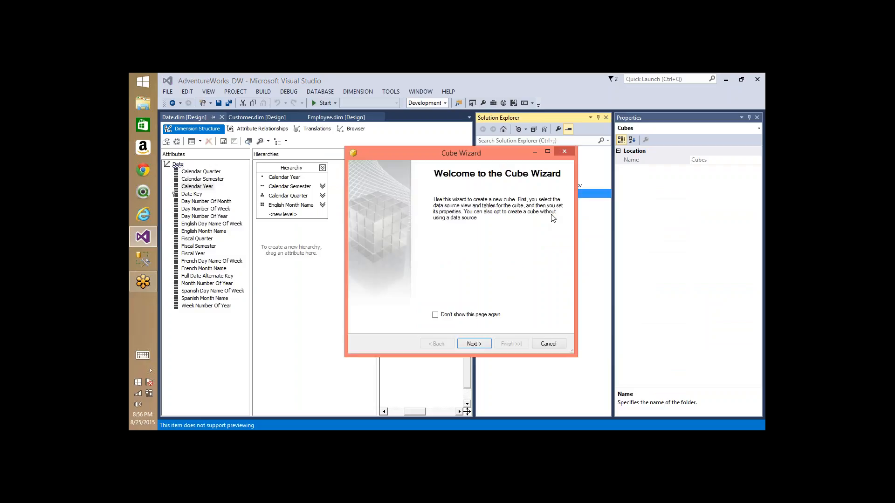
{"action": "left_click", "coordinate": [476, 344]}
{"action": "left_click", "coordinate": [402, 218]}
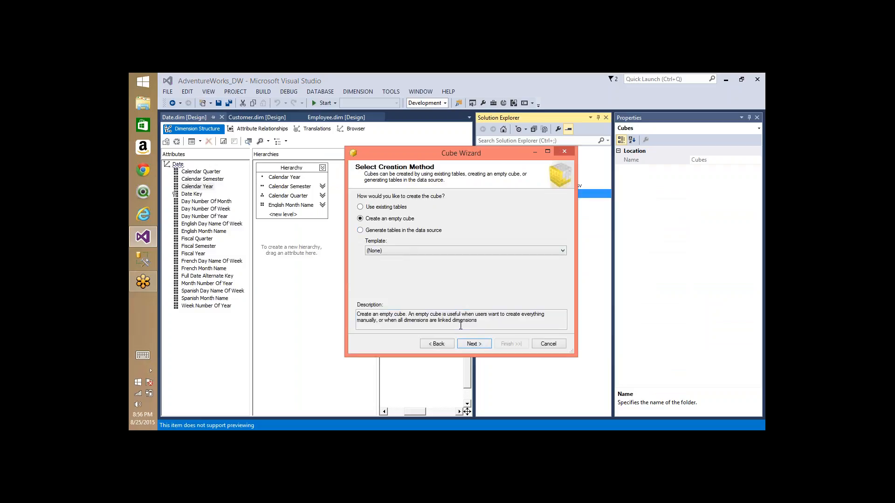
{"action": "left_click", "coordinate": [483, 345]}
{"action": "left_click", "coordinate": [483, 346]}
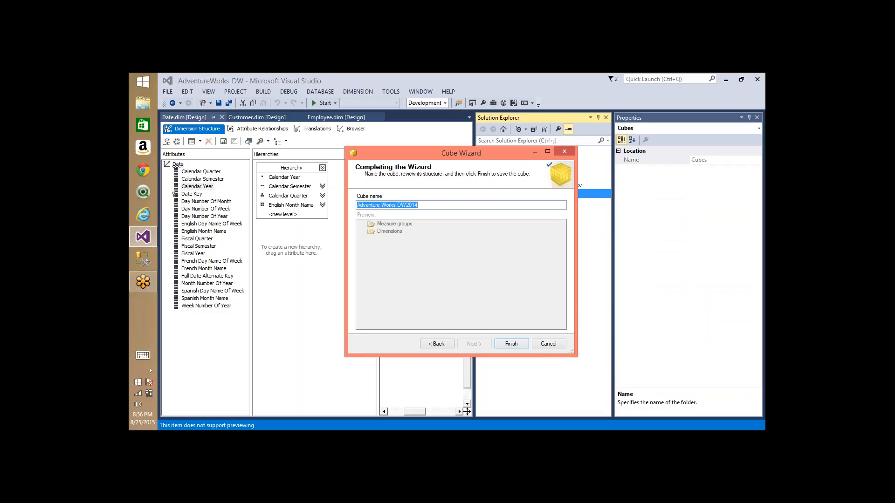
{"action": "left_click", "coordinate": [511, 344]}
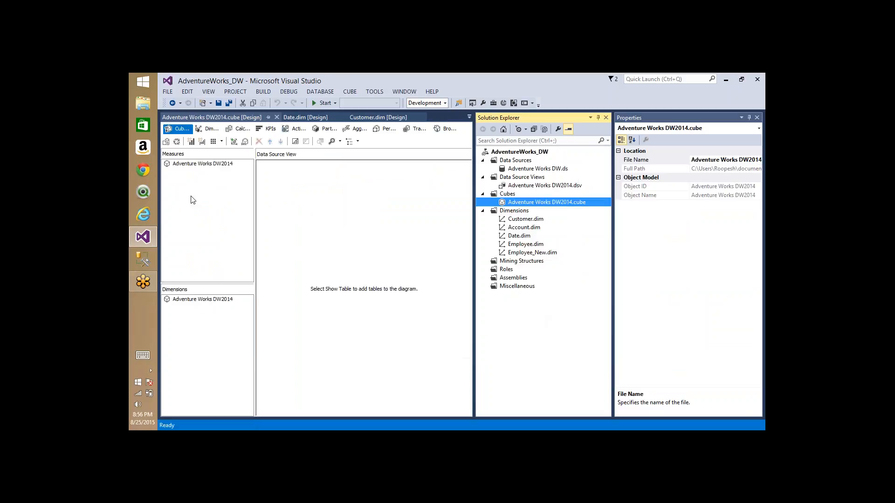
- Add a Sum measure to the cube based on the SalesAmount column of the FactInternetSales table
{"action": "right_click", "coordinate": [187, 166]}
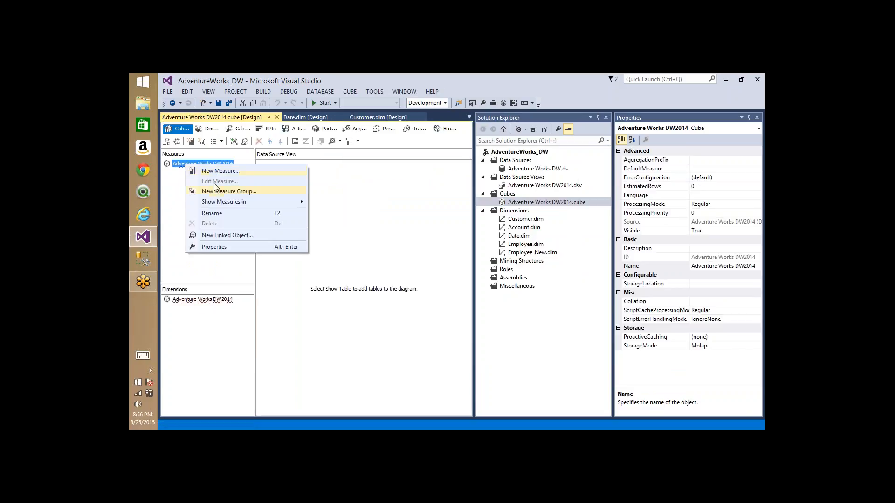
{"action": "left_click", "coordinate": [217, 172]}
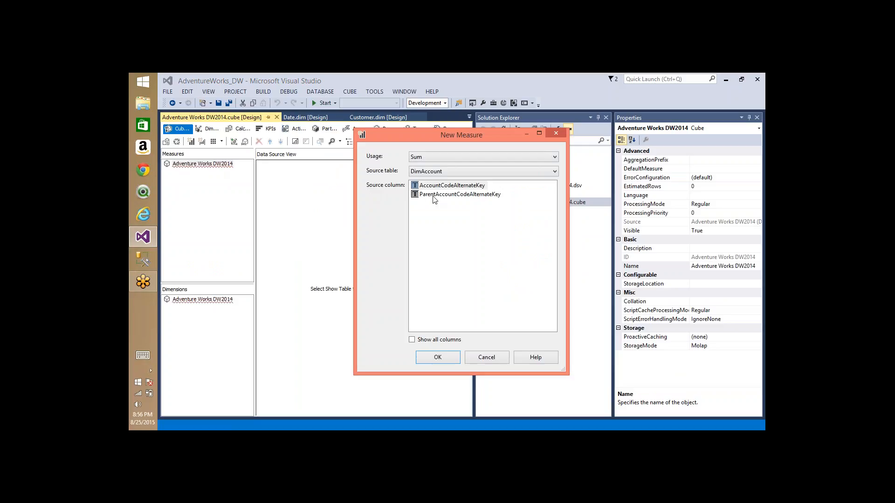
{"action": "left_click", "coordinate": [428, 171]}
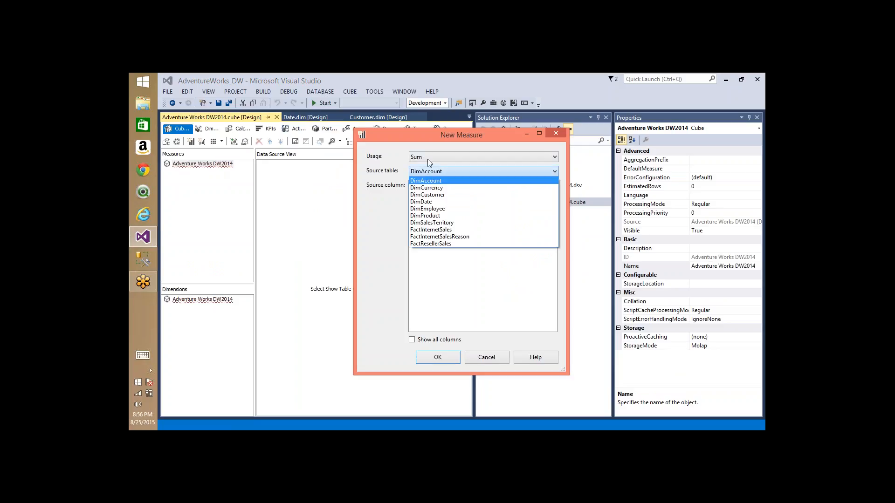
{"action": "left_click", "coordinate": [440, 229]}
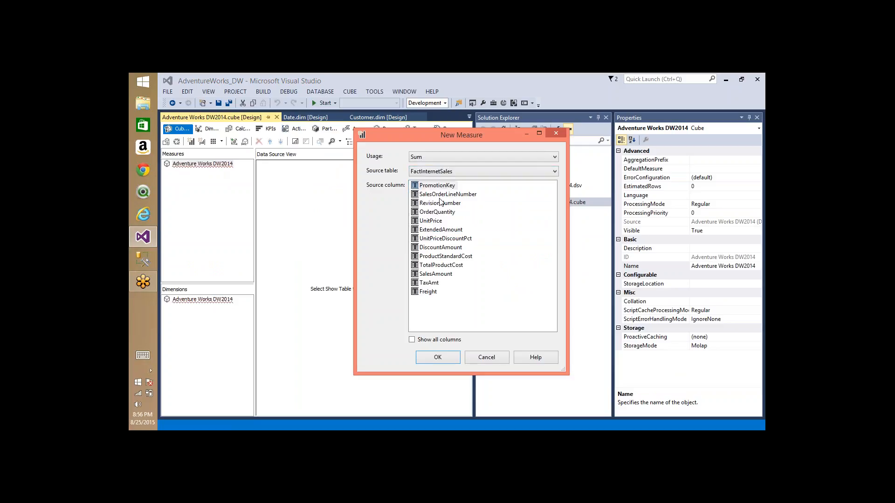
{"action": "left_click", "coordinate": [435, 274]}
{"action": "left_click", "coordinate": [438, 360]}
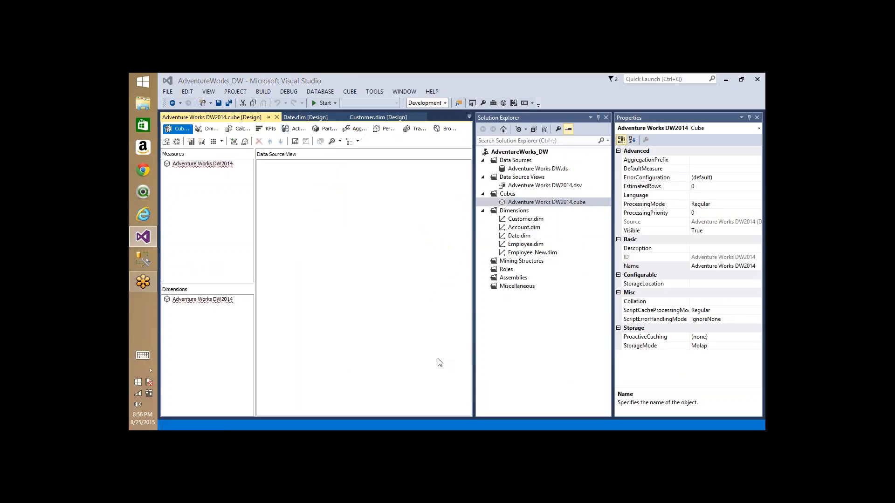
- Add the existing Date dimension to the Adventure Works DW2014 cube
{"action": "right_click", "coordinate": [189, 300]}
{"action": "left_click", "coordinate": [238, 307]}
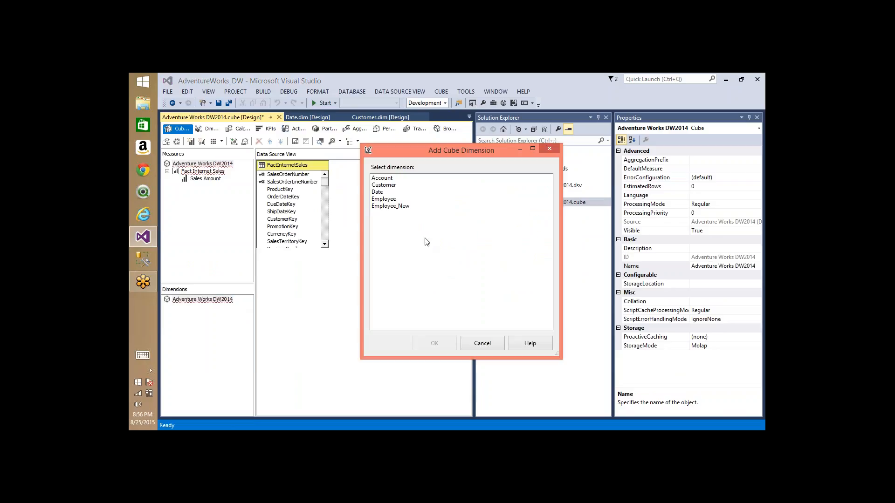
{"action": "left_click", "coordinate": [380, 192]}
{"action": "left_click", "coordinate": [438, 347]}
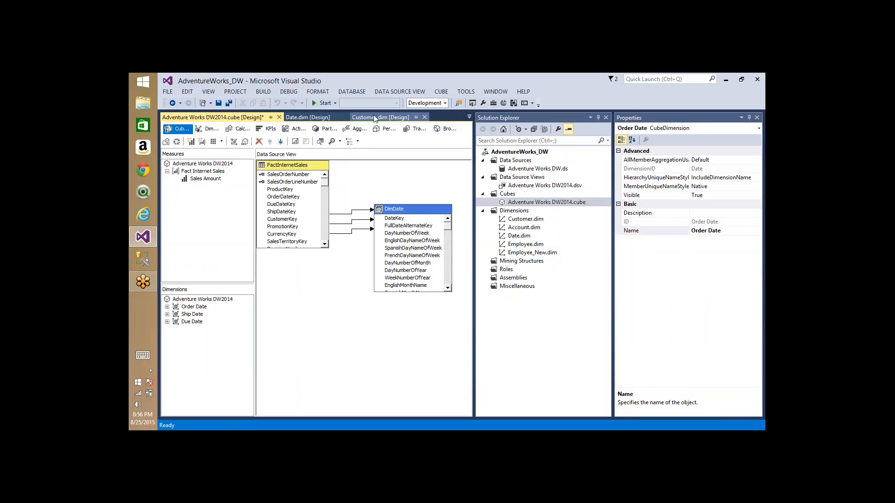
- Check Calendar Year's AttributeHierarchyVisible setting in the Date dimension and set AttributeHierarchyEnabled to False for the Fiscal Year attribute
{"action": "left_click", "coordinate": [321, 117]}
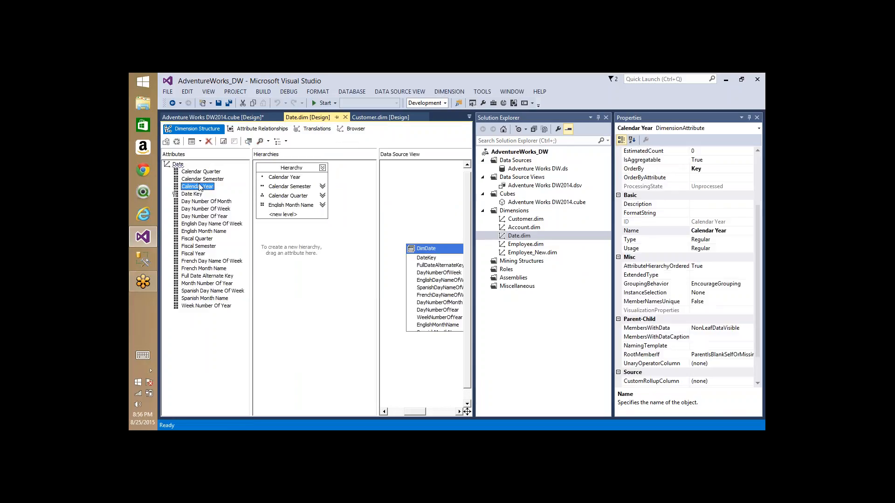
{"action": "left_click", "coordinate": [759, 158]}
{"action": "left_click", "coordinate": [706, 199]}
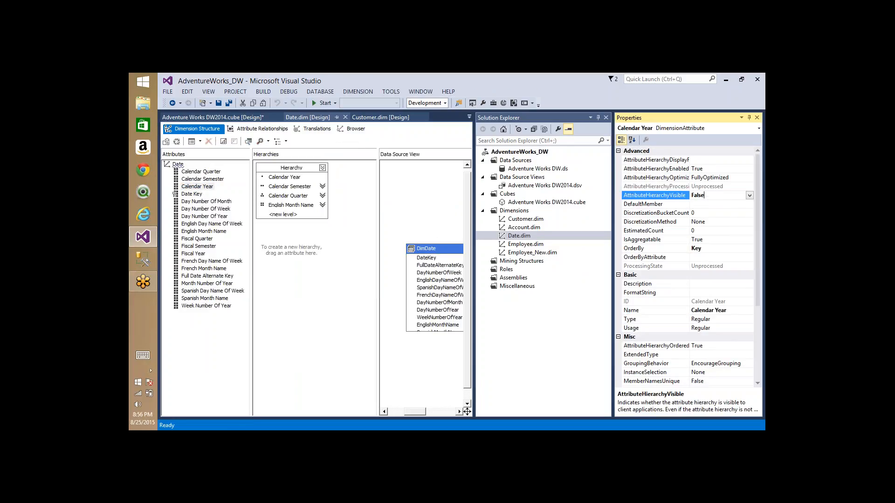
{"action": "left_click", "coordinate": [195, 254]}
{"action": "left_click", "coordinate": [709, 195]}
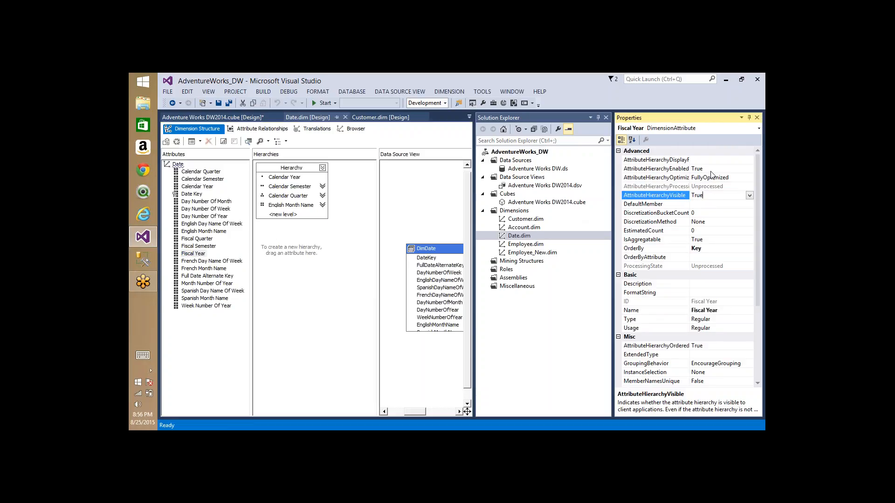
{"action": "double_click", "coordinate": [710, 171]}
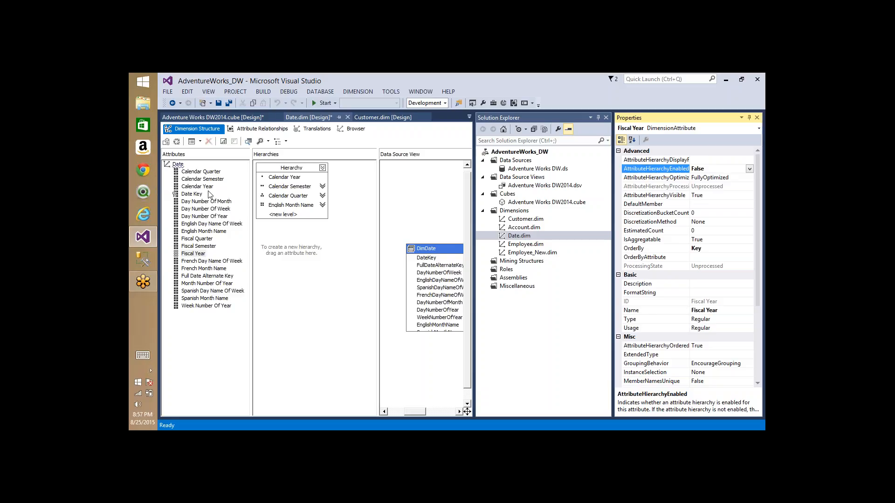
- Try adding Fiscal Year as a level above English Month Name in the hierarchy and delete that level again
{"action": "left_click", "coordinate": [289, 178]}
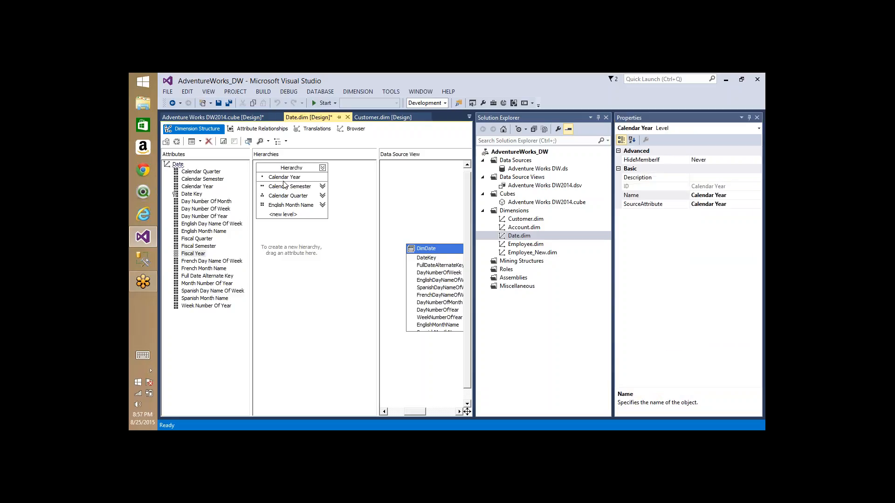
{"action": "left_click_drag", "start_coordinate": [200, 255], "coordinate": [290, 208]}
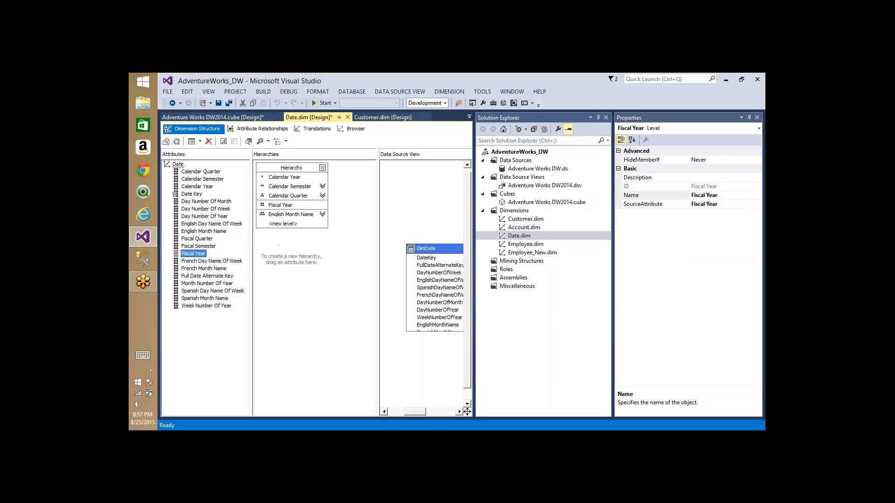
{"action": "left_click", "coordinate": [282, 215]}
{"action": "left_click", "coordinate": [289, 206]}
{"action": "key", "text": "Delete"}
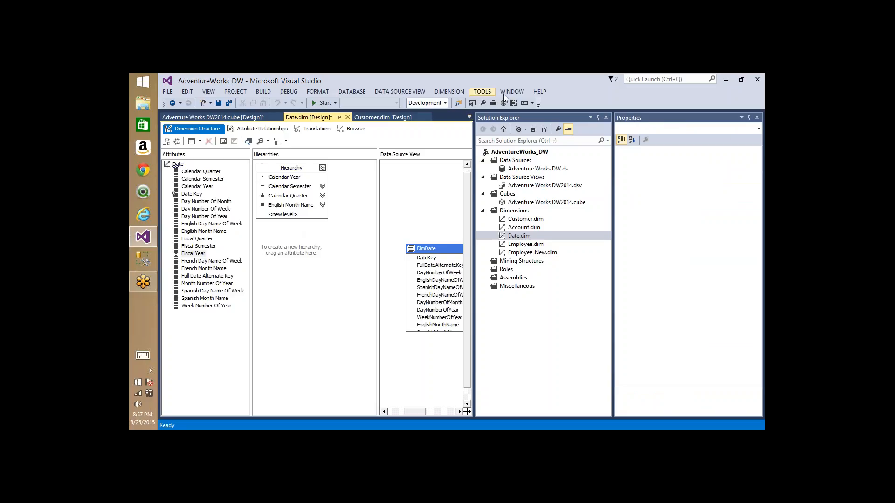
- Deploy the project and process the Adventure Works DW2014 cube with the Process Full option
{"action": "left_click", "coordinate": [212, 117]}
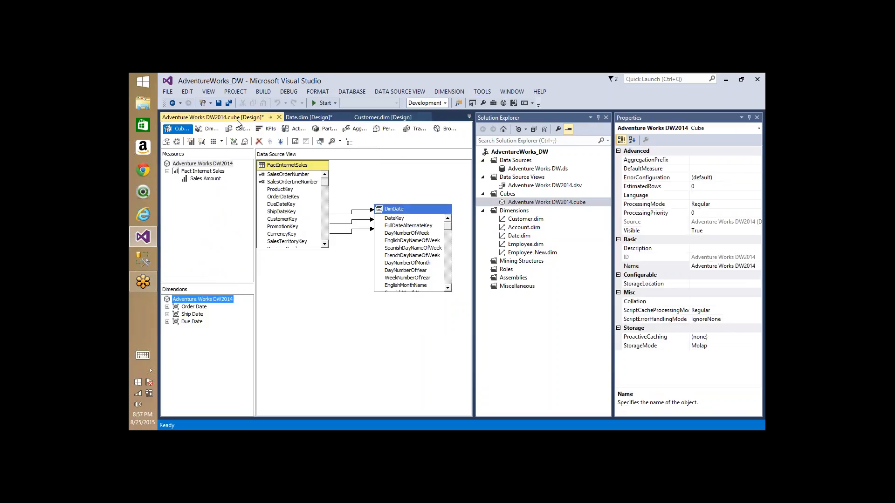
{"action": "left_click", "coordinate": [177, 143]}
{"action": "key", "text": "Return"}
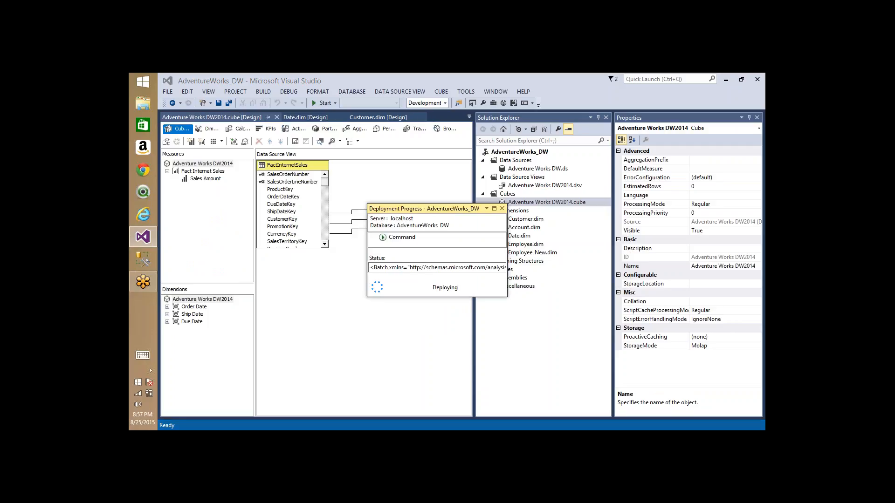
{"action": "key", "text": "Return"}
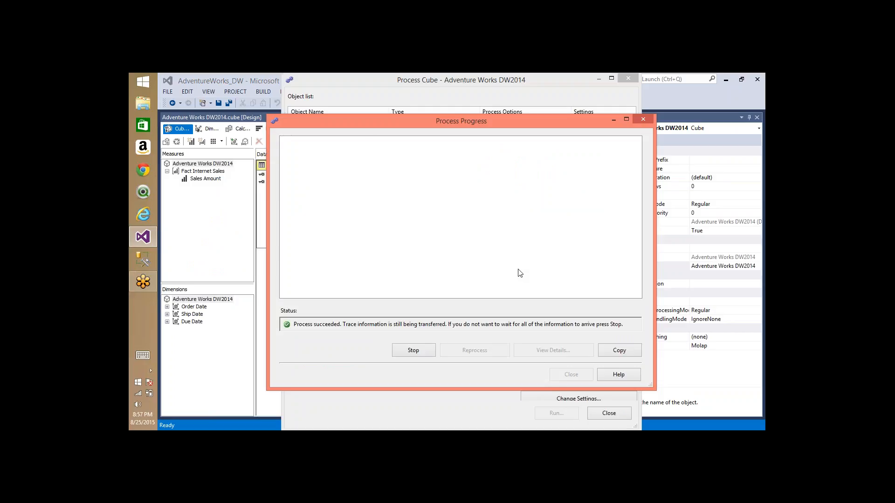
{"action": "left_click", "coordinate": [570, 374]}
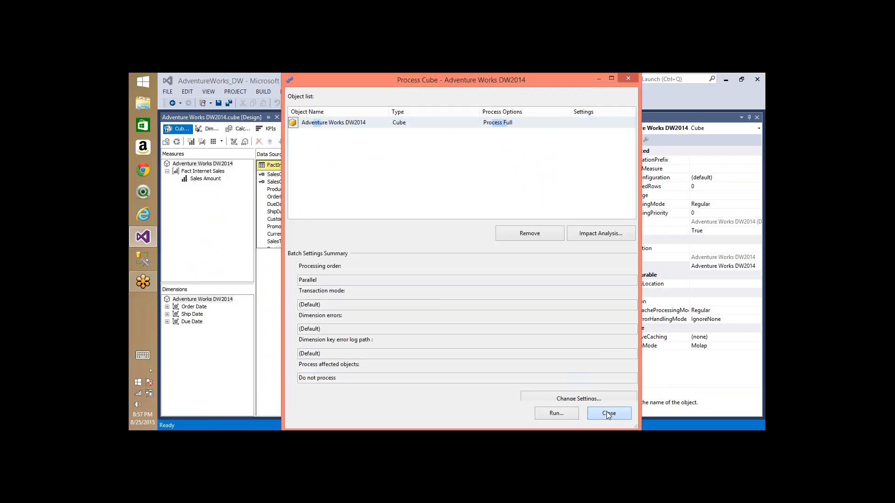
- Close the processing windows and browse the Adventure Works DW2014 cube with the Sales Amount measure in the query
{"action": "left_click", "coordinate": [609, 413]}
{"action": "left_click", "coordinate": [446, 129]}
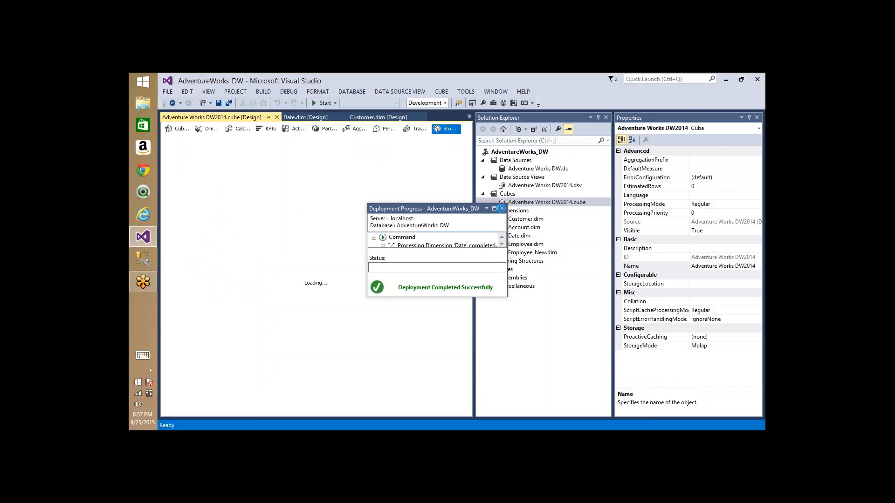
{"action": "left_click", "coordinate": [502, 209]}
{"action": "left_click", "coordinate": [174, 222]}
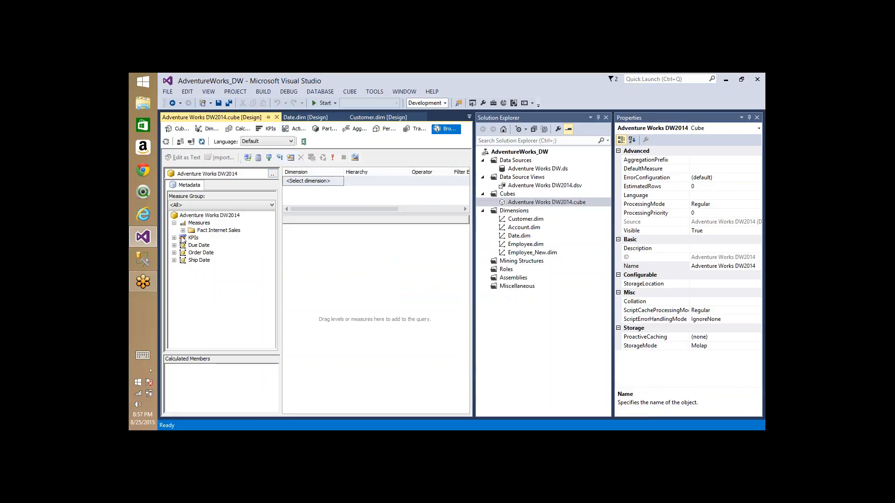
{"action": "left_click", "coordinate": [183, 230]}
{"action": "left_click_drag", "start_coordinate": [221, 238], "coordinate": [327, 261]}
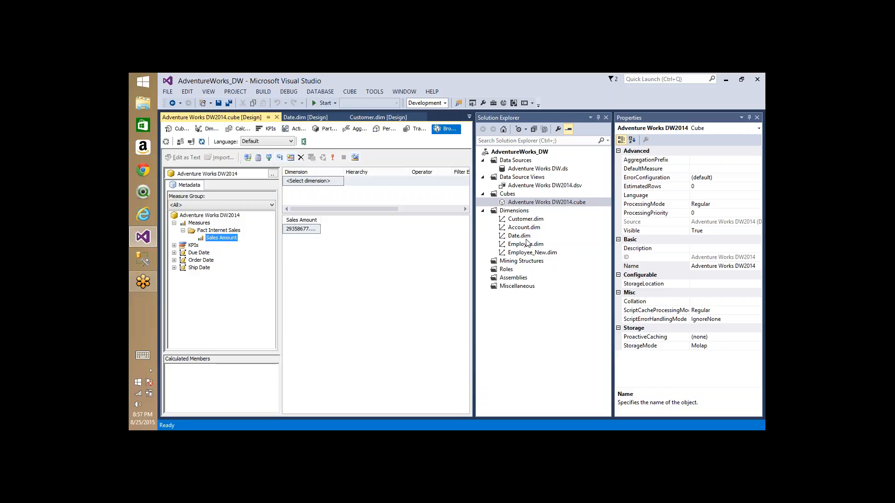
- Switch to SQL Server Management Studio, connect to the Analysis Services server and open a new MDX query on AdventureWorks_DW
{"action": "left_click", "coordinate": [144, 267]}
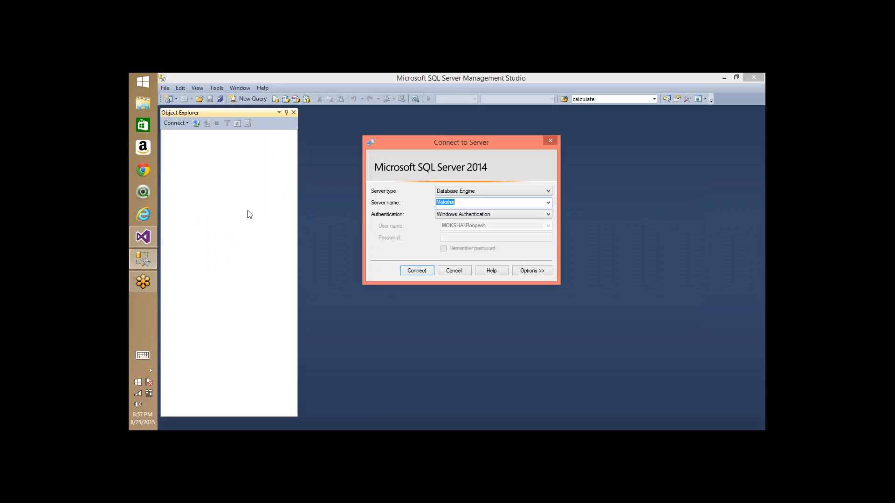
{"action": "left_click", "coordinate": [463, 191]}
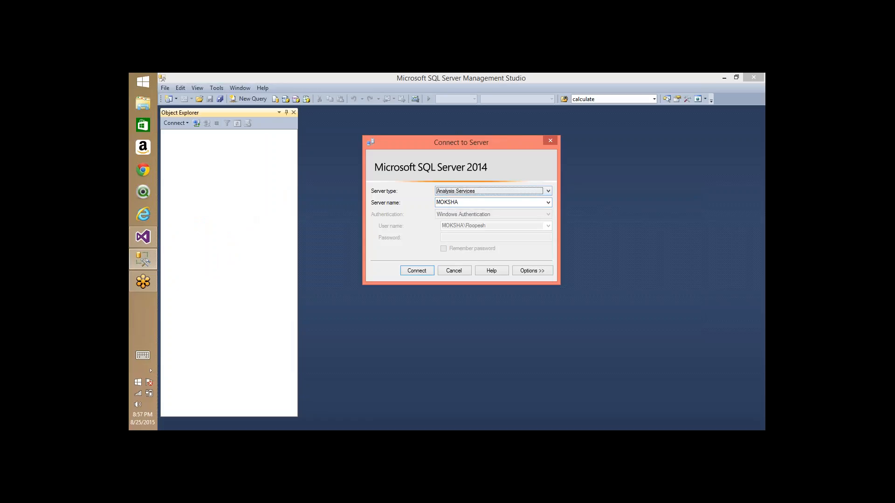
{"action": "left_click", "coordinate": [417, 270]}
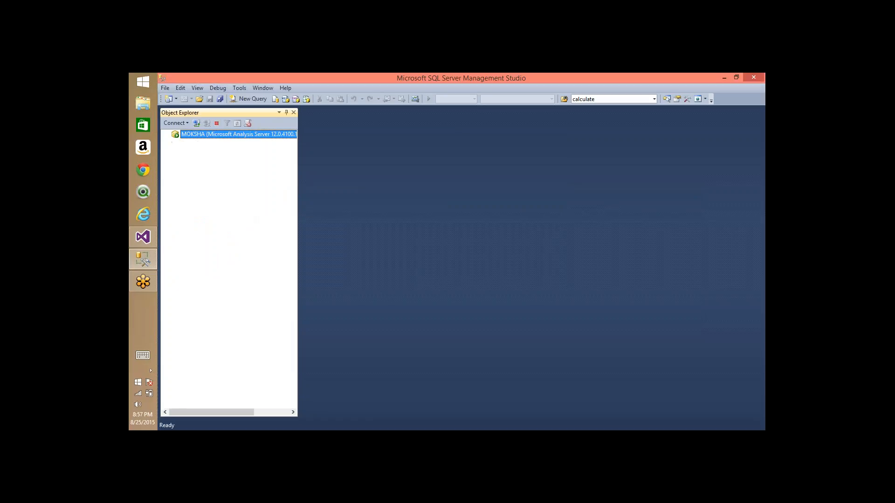
{"action": "left_click", "coordinate": [175, 142]}
{"action": "left_click", "coordinate": [240, 150]}
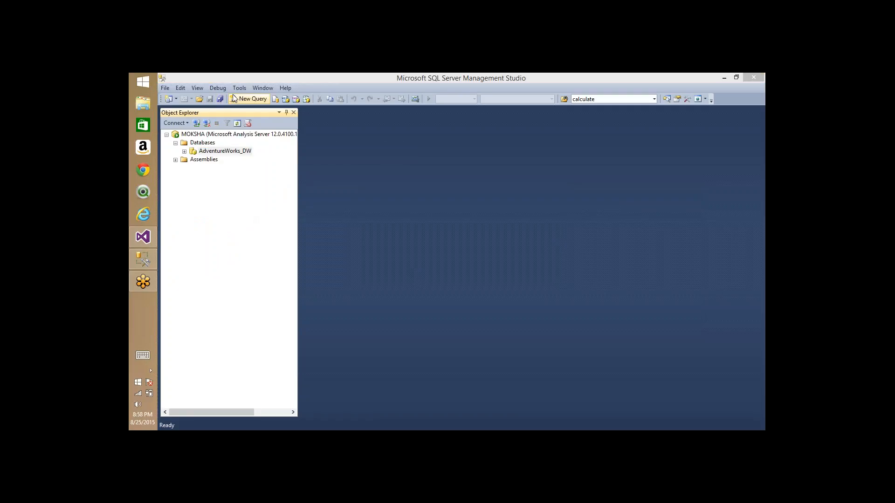
{"action": "left_click", "coordinate": [252, 100]}
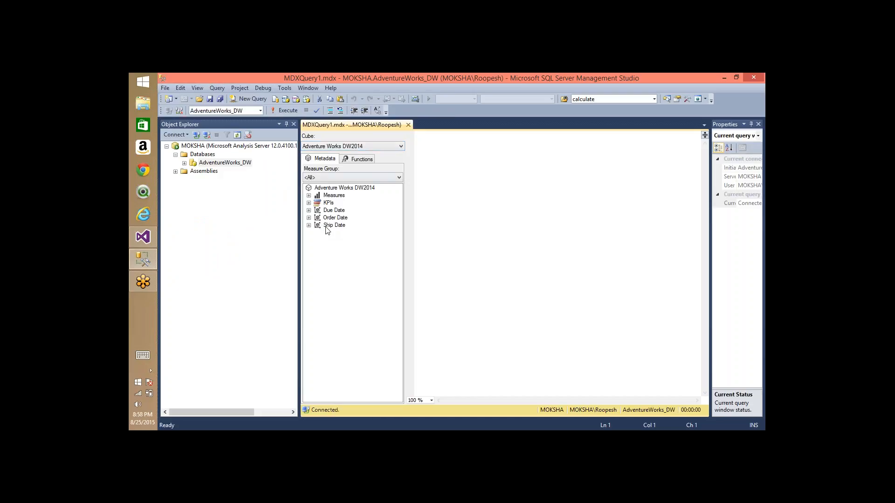
- Write the MDX clause select [Measures].[Sales Amount] on 0 using the measure from Fact Internet Sales
{"action": "left_click", "coordinate": [309, 196]}
{"action": "left_click", "coordinate": [318, 203]}
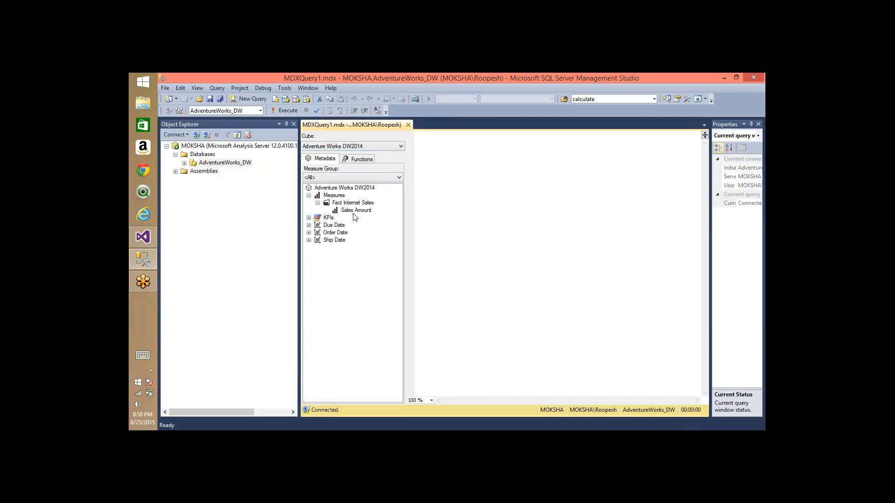
{"action": "left_click_drag", "start_coordinate": [356, 210], "coordinate": [427, 136]}
{"action": "left_click", "coordinate": [558, 172]}
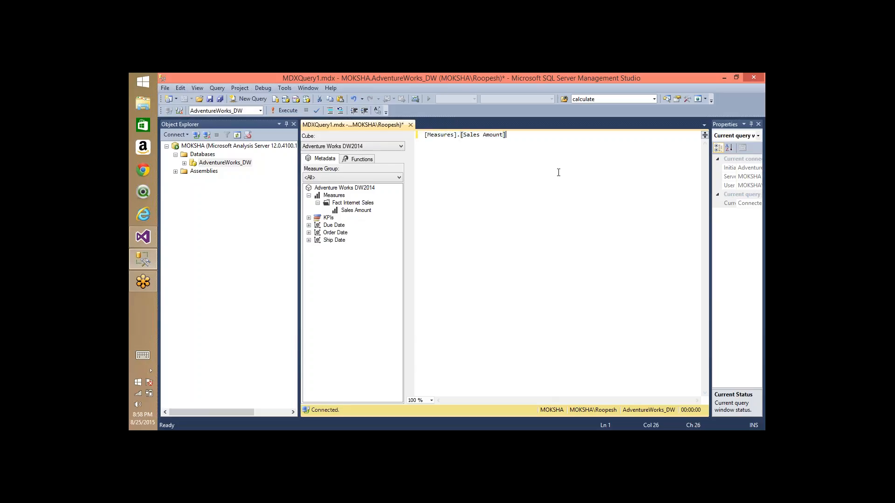
{"action": "key", "text": "Home"}
{"action": "type", "text": "select"}
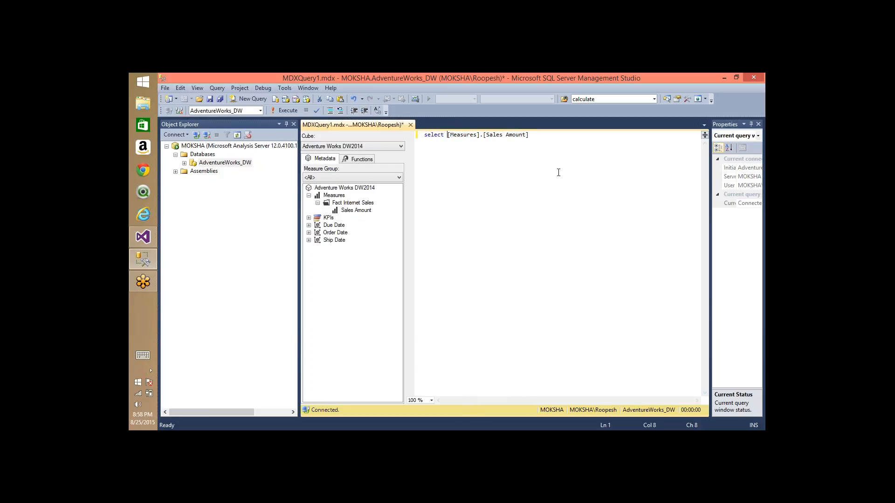
{"action": "key", "text": "ctrl+Right"}
{"action": "key", "text": "ctrl+Right"}
{"action": "key", "text": "ctrl+Right"}
{"action": "key", "text": "ctrl+Right"}
{"action": "type", "text": "0"}
- Complete the query with from [Adventure Works DW2014] and execute it
{"action": "key", "text": "Return"}
{"action": "type", "text": "f"}
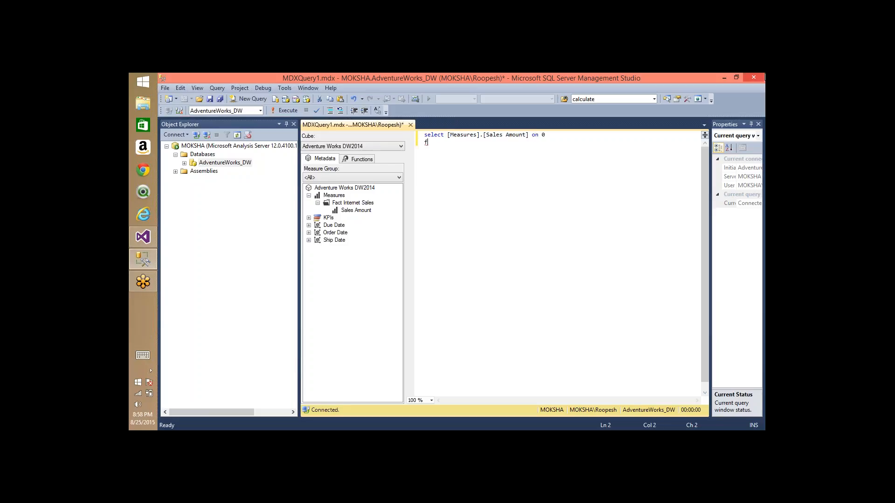
{"action": "type", "text": "rom"}
{"action": "left_click_drag", "start_coordinate": [344, 188], "coordinate": [490, 204]}
{"action": "key", "text": "F5"}
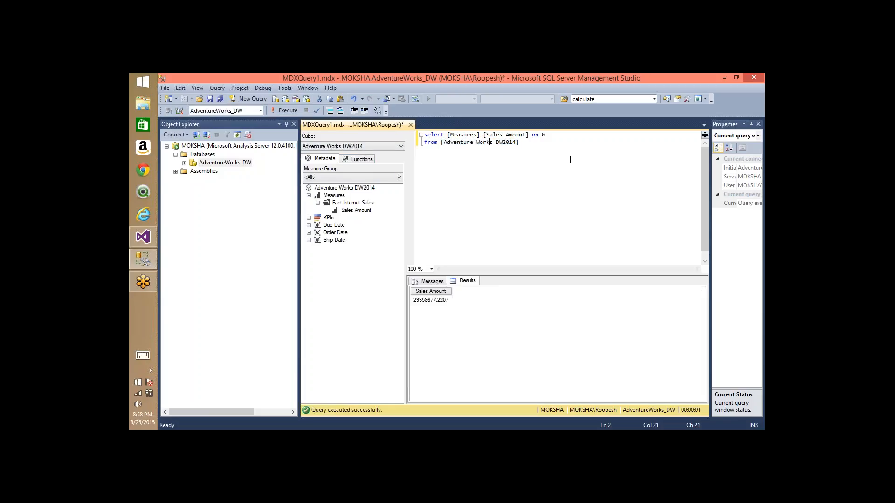
- Insert the Due Date Calendar Quarter level on a new line after "on 0," in the select clause
{"action": "type", "text": ","}
{"action": "key", "text": "Return"}
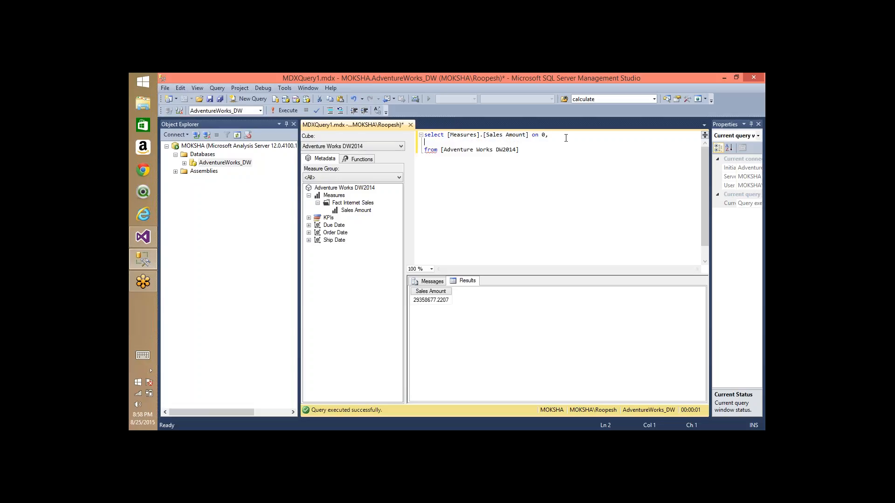
{"action": "left_click", "coordinate": [308, 225]}
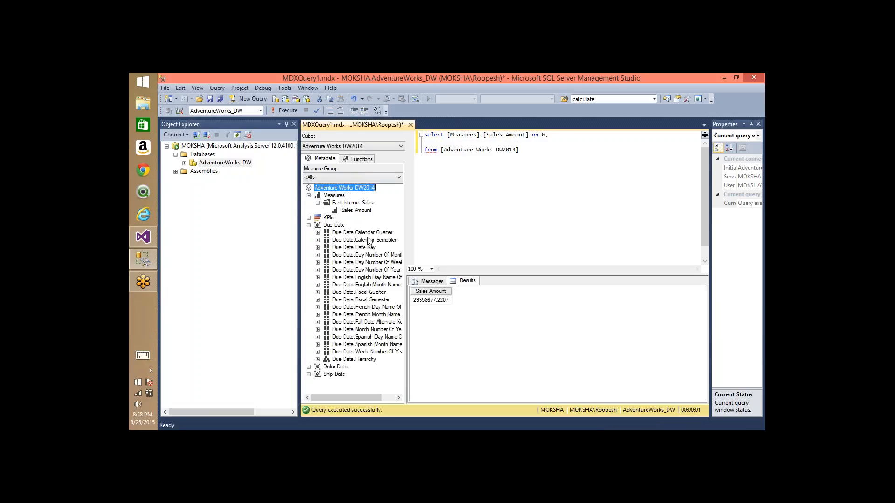
{"action": "left_click", "coordinate": [368, 235]}
{"action": "left_click", "coordinate": [367, 240]}
{"action": "left_click", "coordinate": [317, 232]}
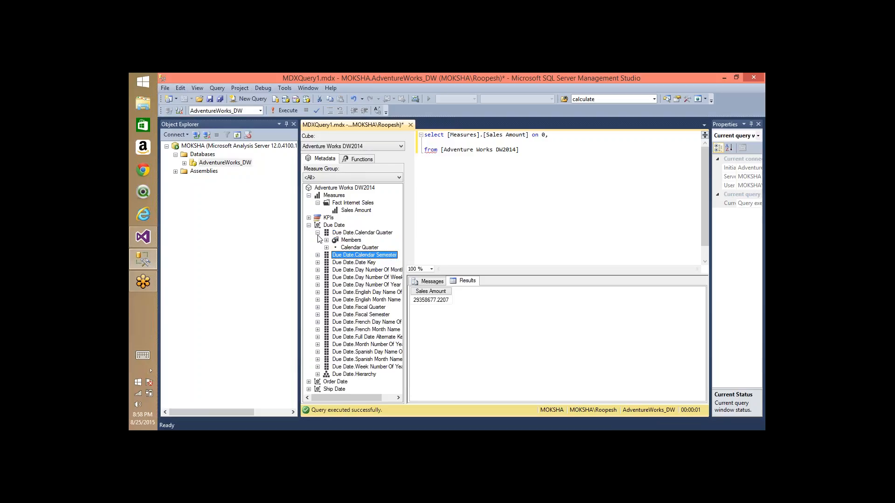
{"action": "left_click", "coordinate": [358, 248]}
{"action": "left_click_drag", "start_coordinate": [428, 150], "coordinate": [425, 142]}
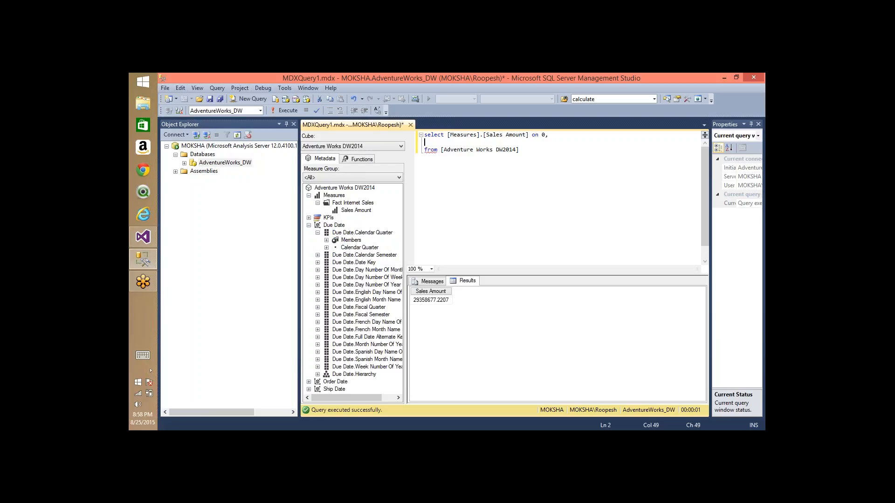
- Change the second axis to [Due Date].[Calendar Year].[Calendar Year] on 1 and execute the query
{"action": "left_click", "coordinate": [514, 142]}
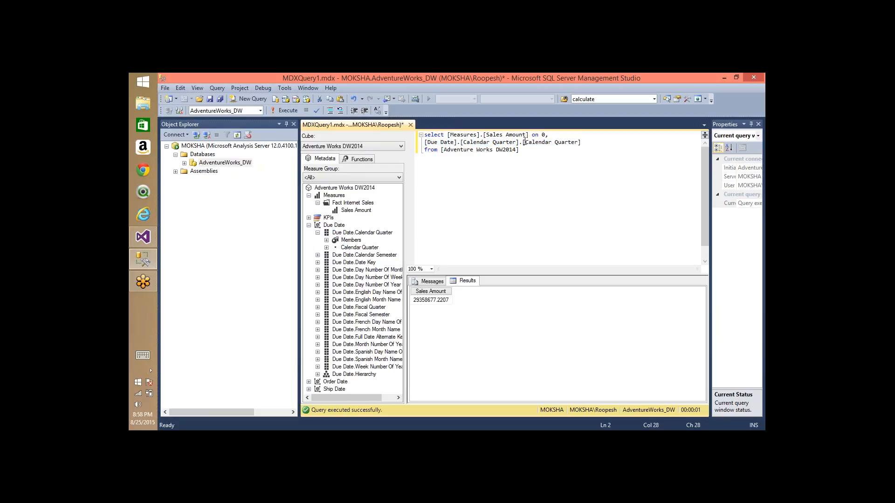
{"action": "key", "text": "ctrl+shift+Left"}
{"action": "type", "text": "Year"}
{"action": "key", "text": "ctrl+shift+Left"}
{"action": "type", "text": "Yeas"}
{"action": "key", "text": "BackSpace"}
{"action": "type", "text": "r"}
{"action": "key", "text": "End"}
{"action": "type", "text": "on"}
{"action": "key", "text": "F5"}
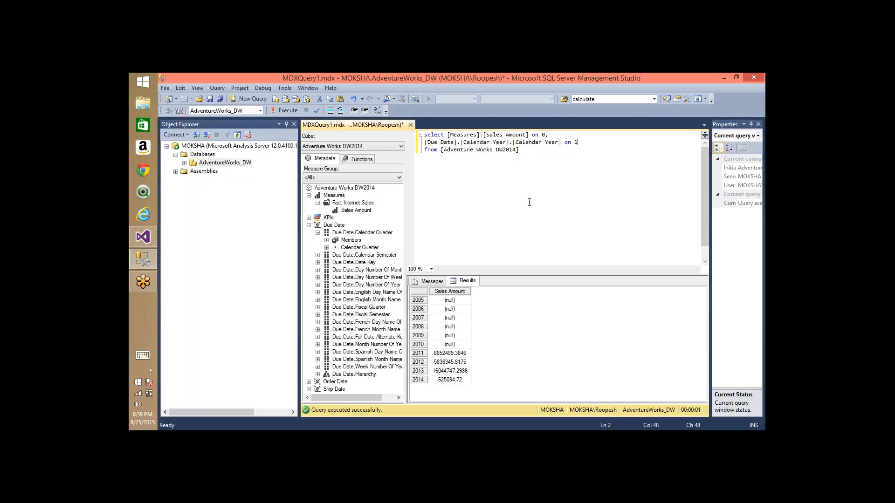
{"action": "left_click", "coordinate": [317, 374]}
{"action": "left_click", "coordinate": [449, 165]}
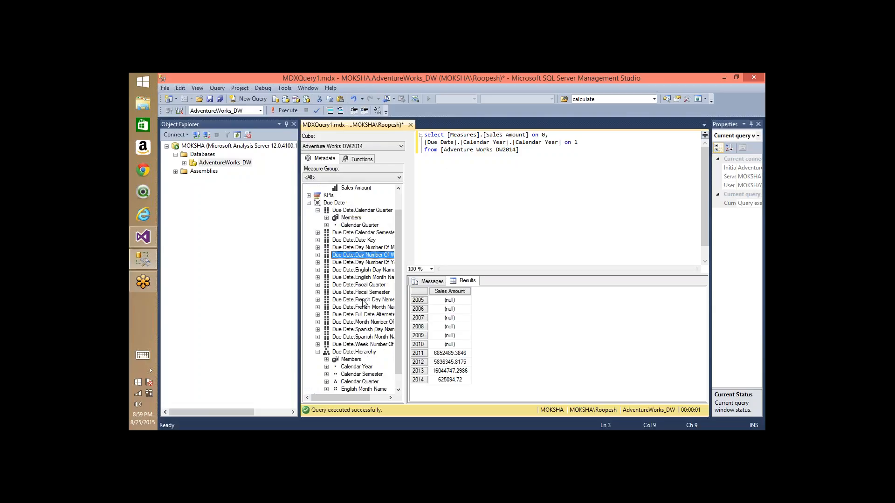
{"action": "left_click_drag", "start_coordinate": [361, 292], "coordinate": [531, 216]}
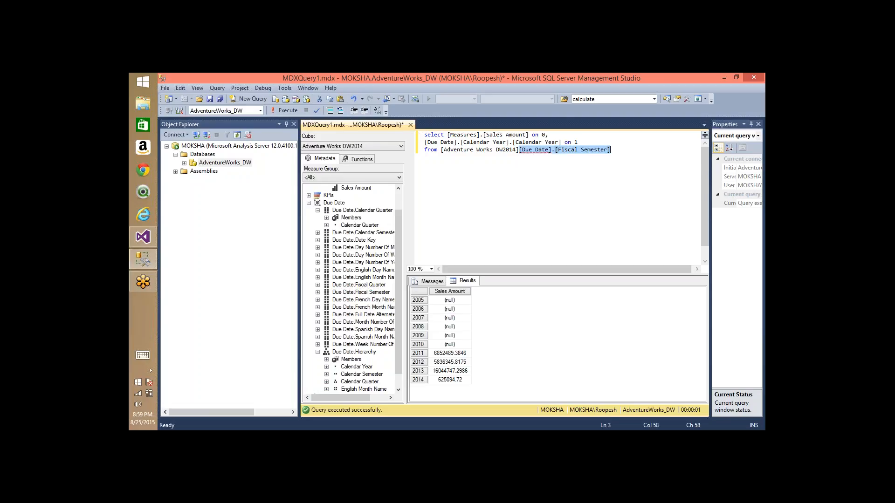
{"action": "left_click", "coordinate": [522, 154]}
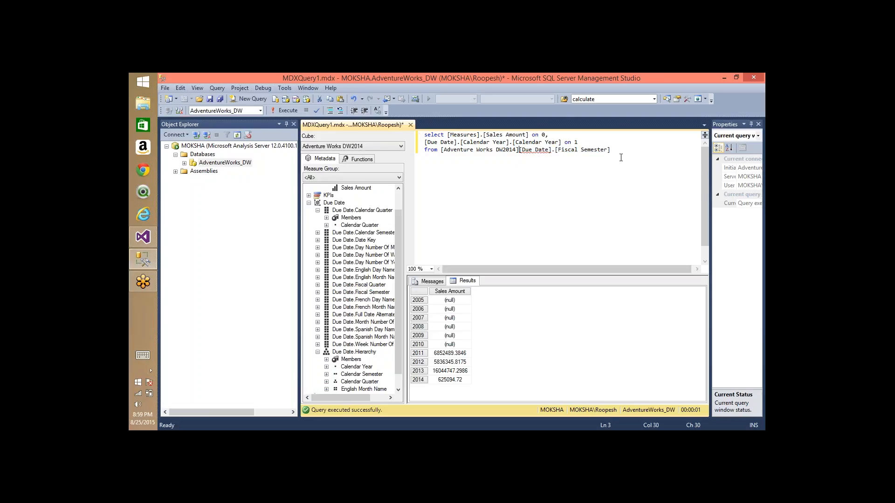
{"action": "double_click", "coordinate": [565, 150]}
{"action": "key", "text": "Delete"}
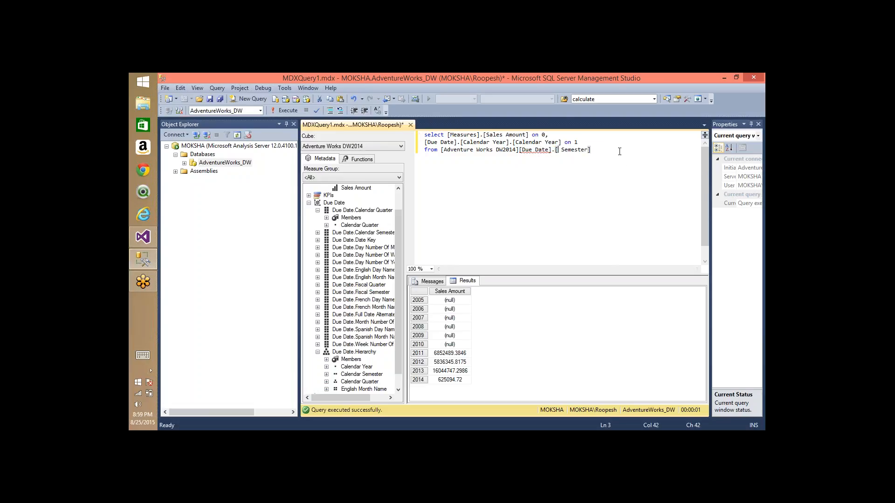
{"action": "key", "text": "End"}
{"action": "left_click", "coordinate": [518, 149], "text": "shift"}
{"action": "key", "text": "Delete"}
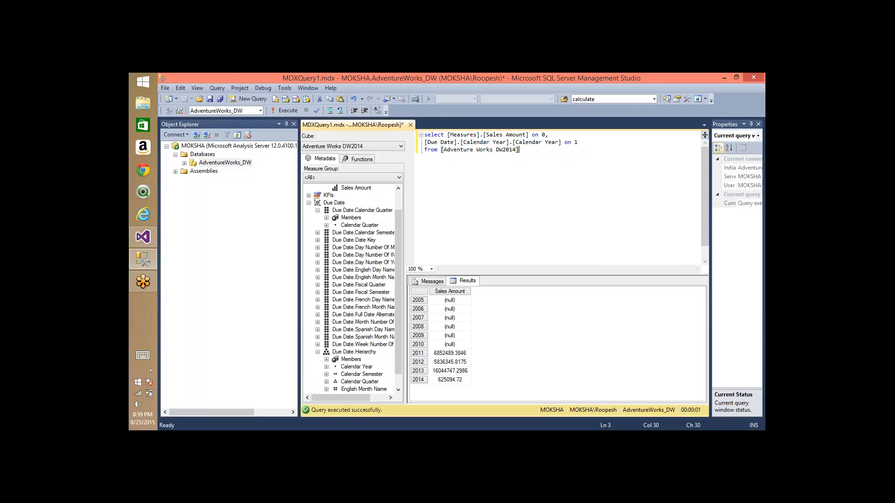
- Change the row axis to [Due Date].[Fiscal Year].[Fiscal Year] on 1 and execute the query
{"action": "double_click", "coordinate": [477, 142]}
{"action": "type", "text": "Fiscal"}
{"action": "double_click", "coordinate": [527, 142]}
{"action": "type", "text": "Fiscal"}
{"action": "left_click", "coordinate": [542, 190]}
{"action": "key", "text": "F5"}
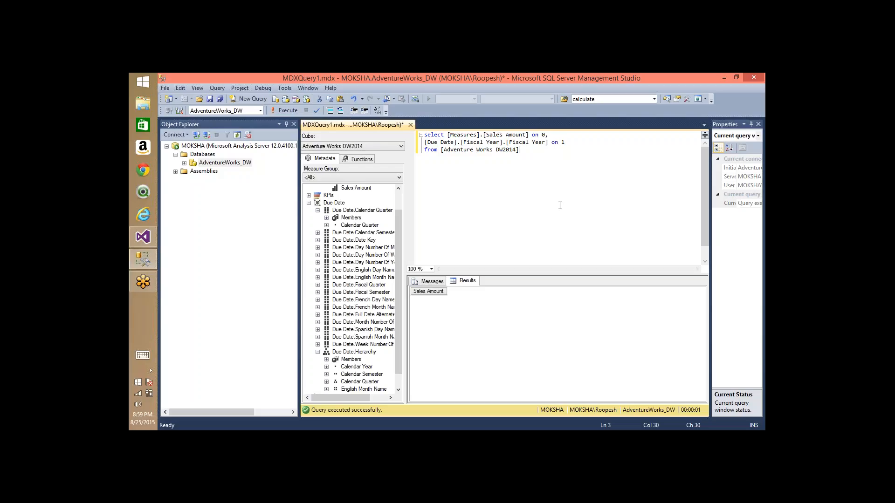
- Switch back to Visual Studio and show the Fiscal Year attribute's properties in the Date dimension
{"action": "key", "text": "alt+Tab"}
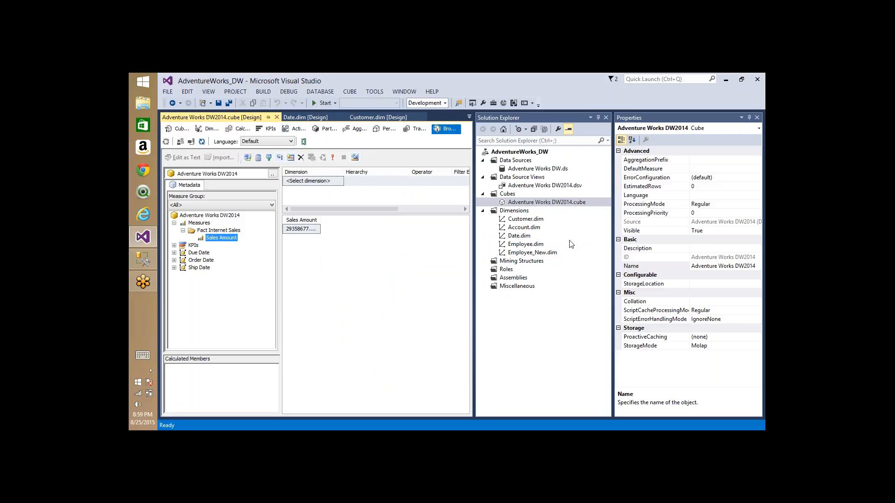
{"action": "left_click", "coordinate": [608, 85]}
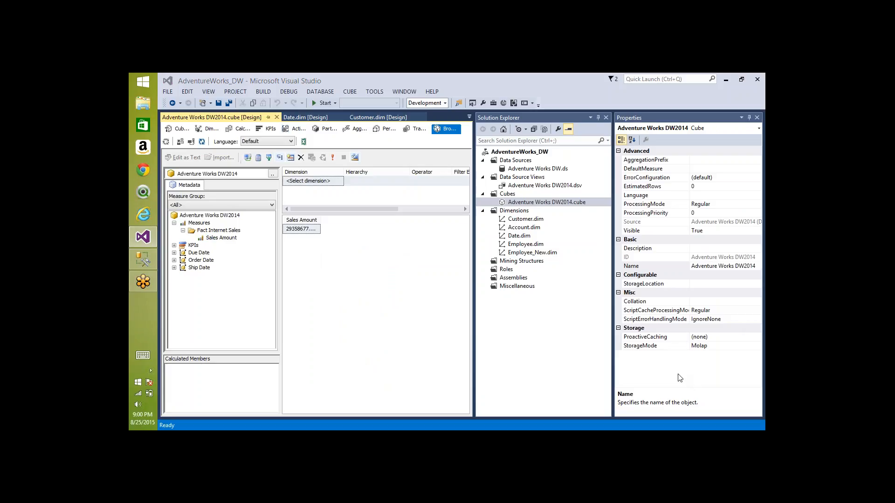
{"action": "left_click", "coordinate": [305, 117]}
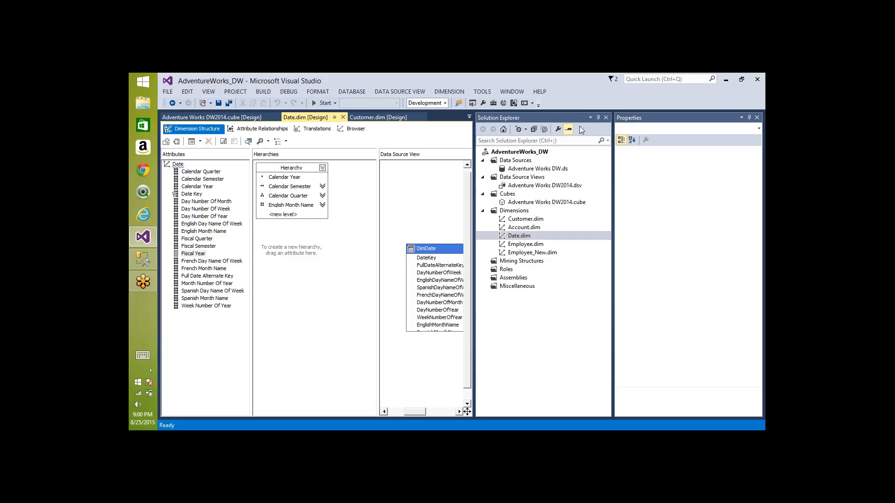
{"action": "left_click", "coordinate": [193, 254]}
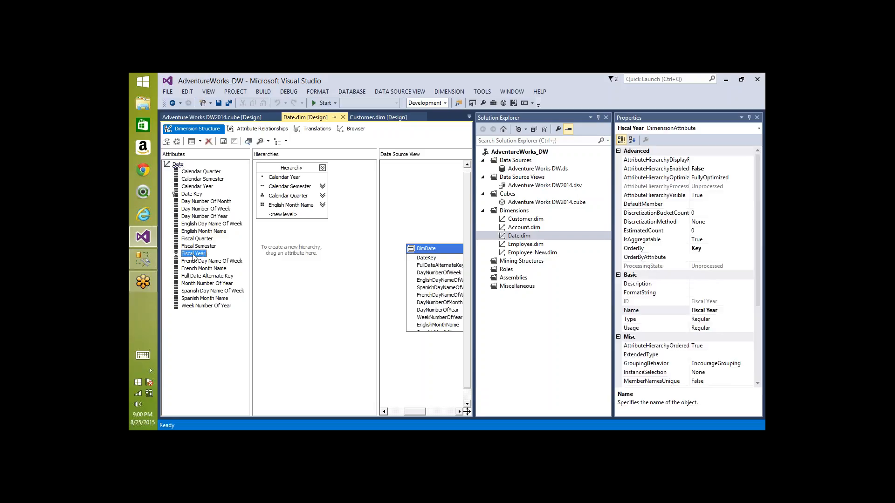
{"action": "double_click", "coordinate": [706, 170]}
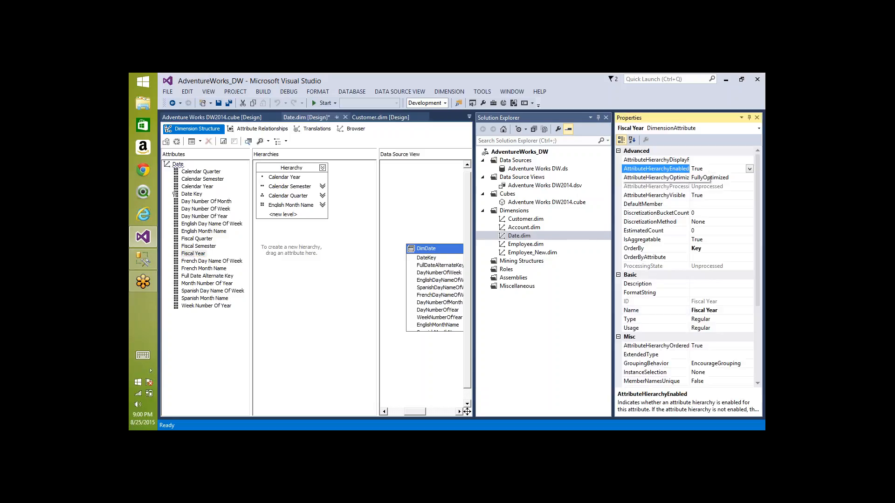
{"action": "double_click", "coordinate": [706, 169]}
{"action": "left_click", "coordinate": [718, 196]}
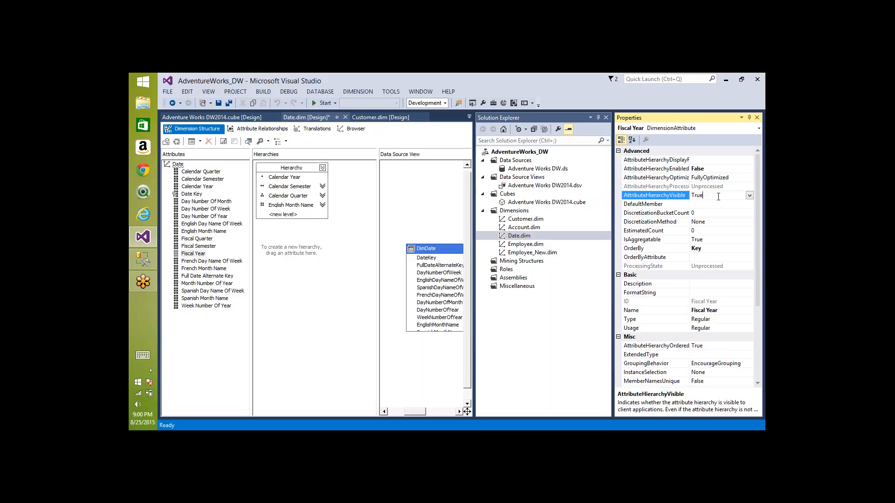
{"action": "double_click", "coordinate": [700, 195]}
- Switch the Fiscal Year attribute's AttributeHierarchyOptimizedState to NotOptimized and back to FullyOptimized
{"action": "key", "text": "Up"}
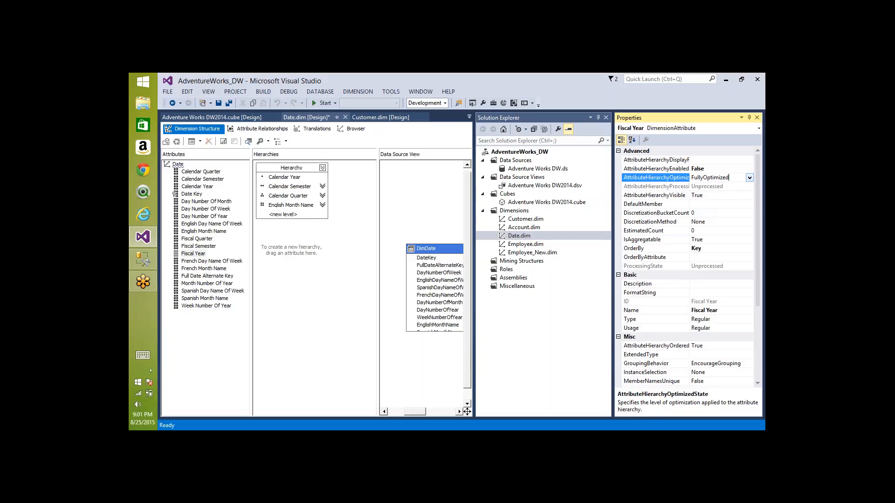
{"action": "left_click", "coordinate": [749, 178]}
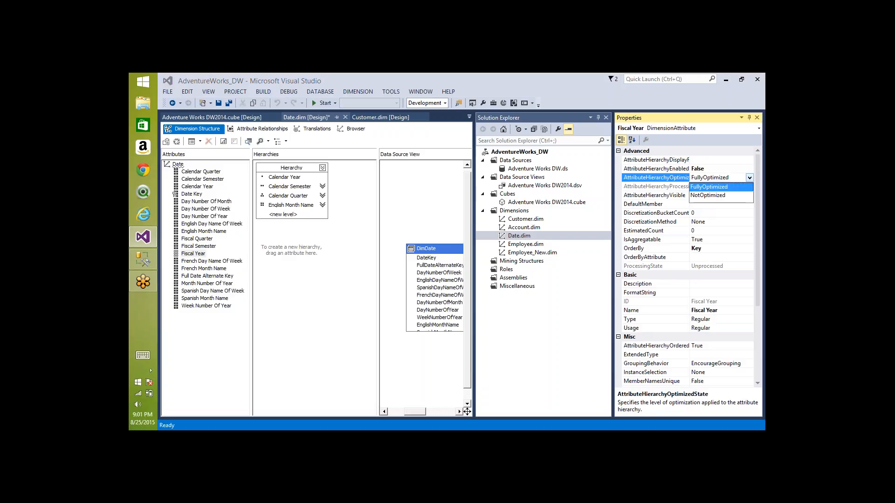
{"action": "left_click", "coordinate": [707, 195]}
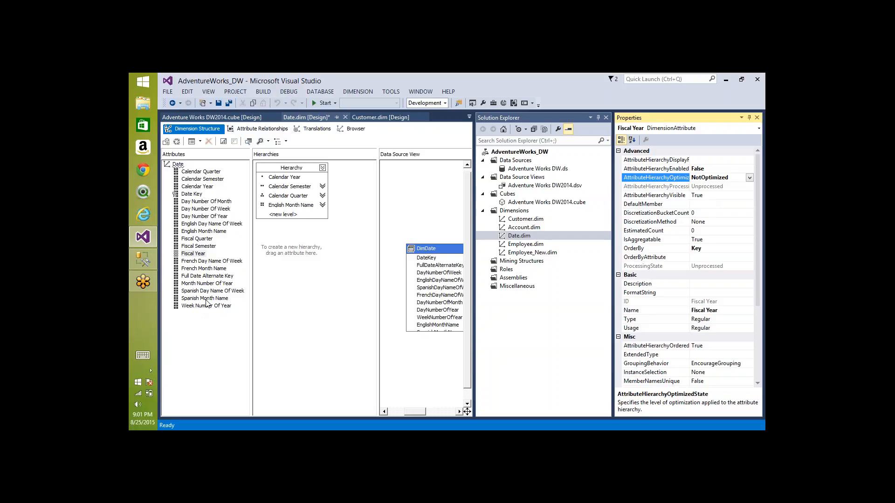
{"action": "left_click", "coordinate": [748, 178]}
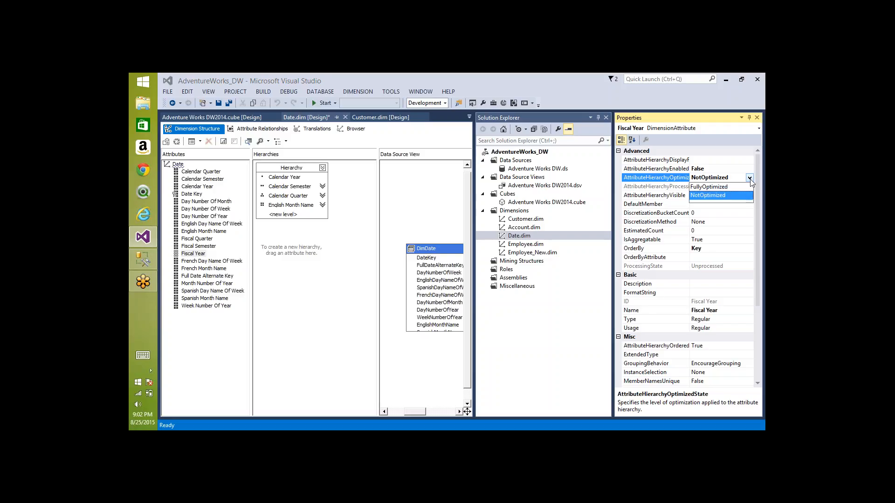
{"action": "left_click", "coordinate": [726, 187]}
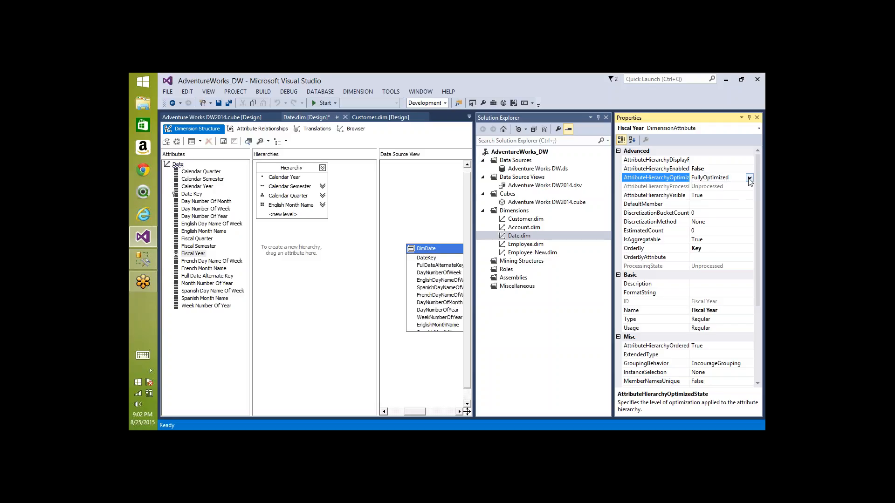
{"action": "left_click", "coordinate": [725, 169]}
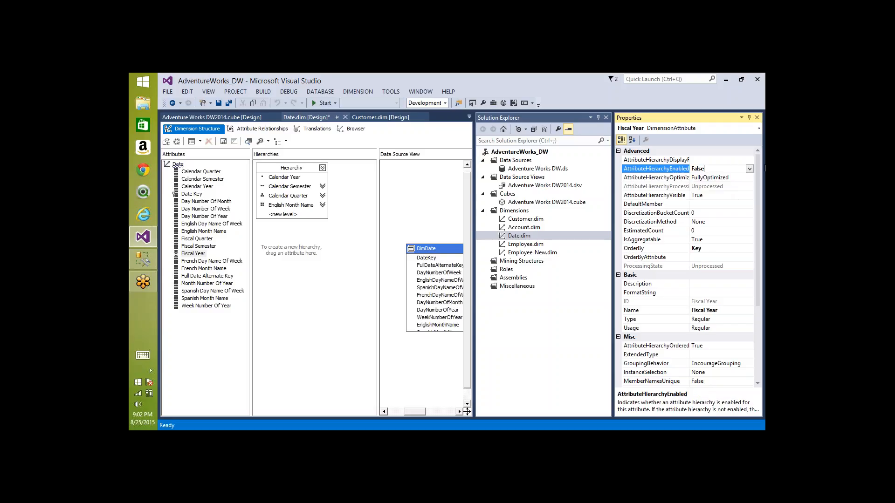
{"action": "key", "text": "Down"}
{"action": "left_click", "coordinate": [752, 179]}
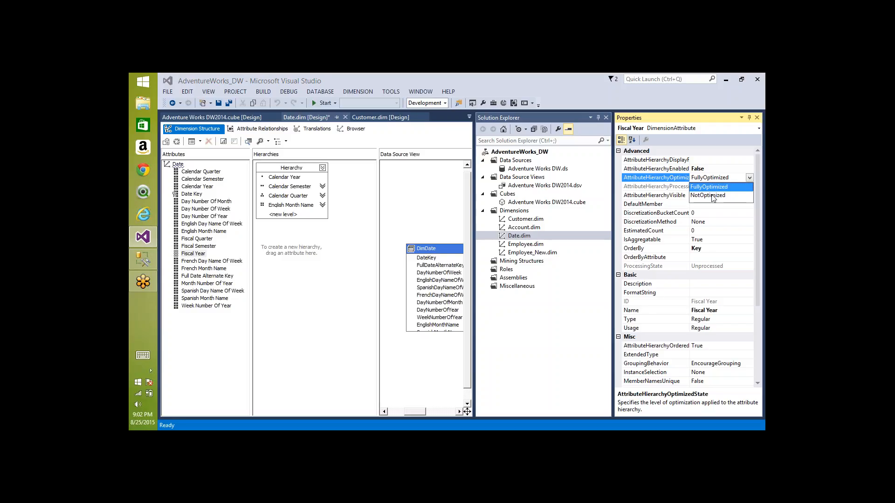
{"action": "left_click", "coordinate": [713, 195]}
{"action": "left_click", "coordinate": [750, 178]}
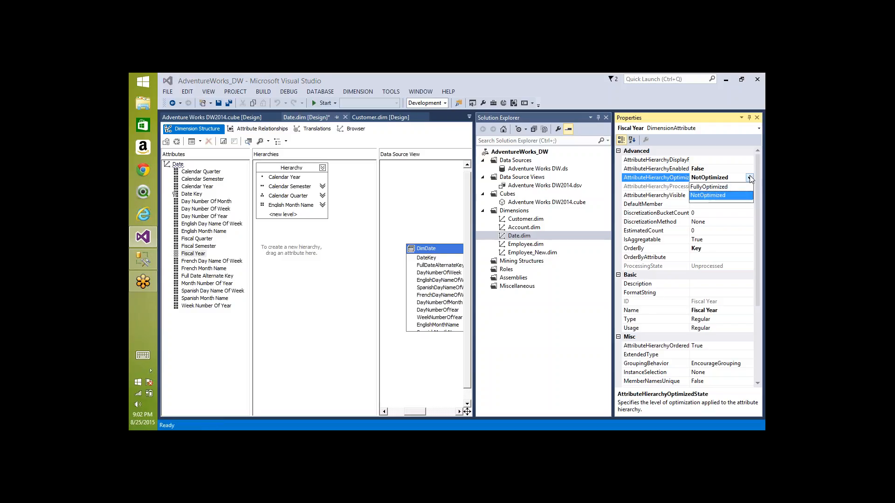
{"action": "left_click", "coordinate": [711, 187]}
- Try AttributeHierarchyEnabled True with AttributeHierarchyVisible False on Fiscal Year, check the optimization options, and restore both to False and True
{"action": "left_click", "coordinate": [705, 169]}
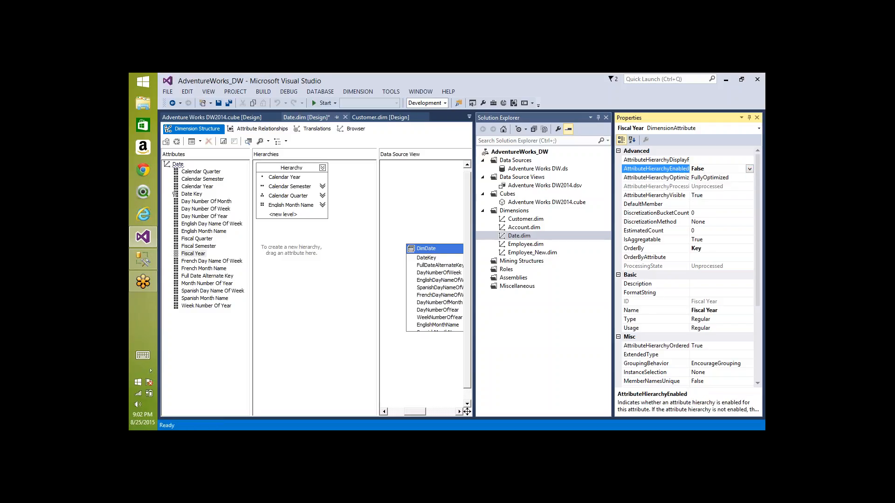
{"action": "double_click", "coordinate": [702, 169]}
{"action": "double_click", "coordinate": [715, 196]}
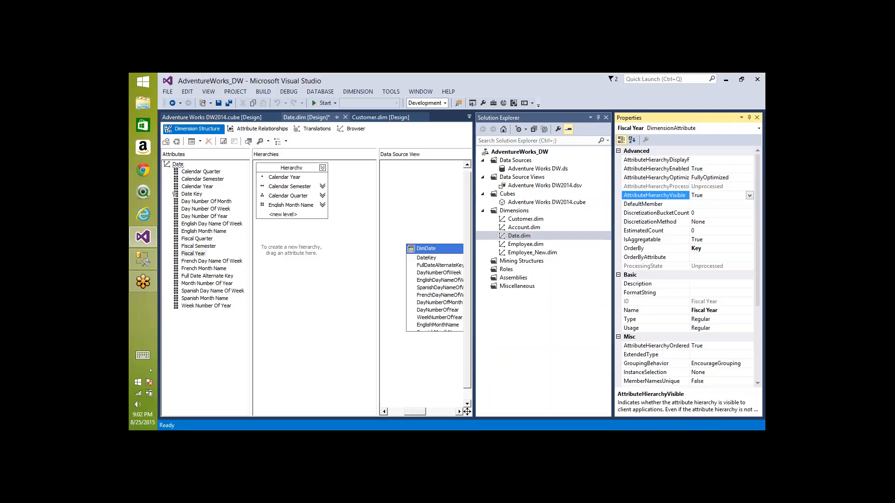
{"action": "left_click", "coordinate": [747, 178]}
{"action": "left_click", "coordinate": [749, 178]}
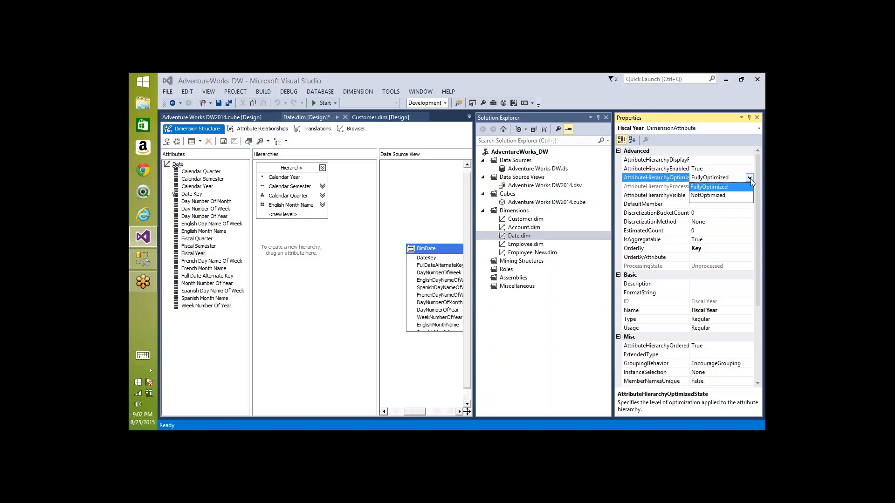
{"action": "left_click", "coordinate": [750, 178]}
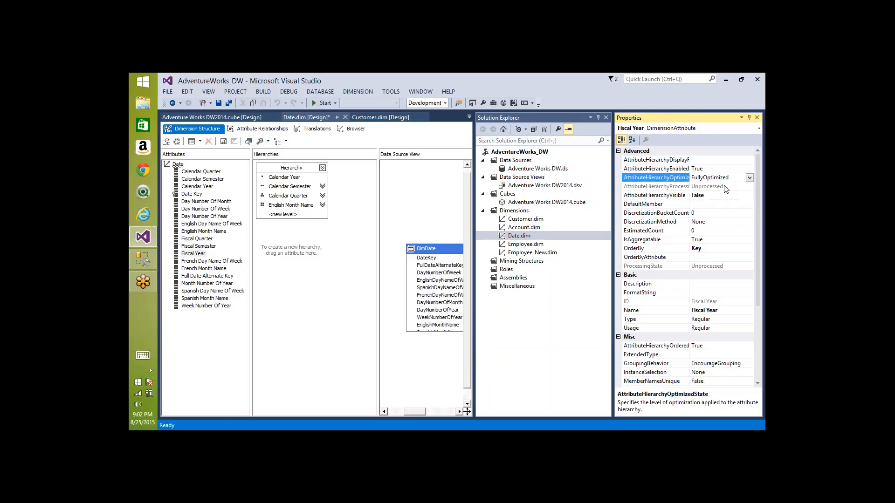
{"action": "left_click", "coordinate": [750, 179]}
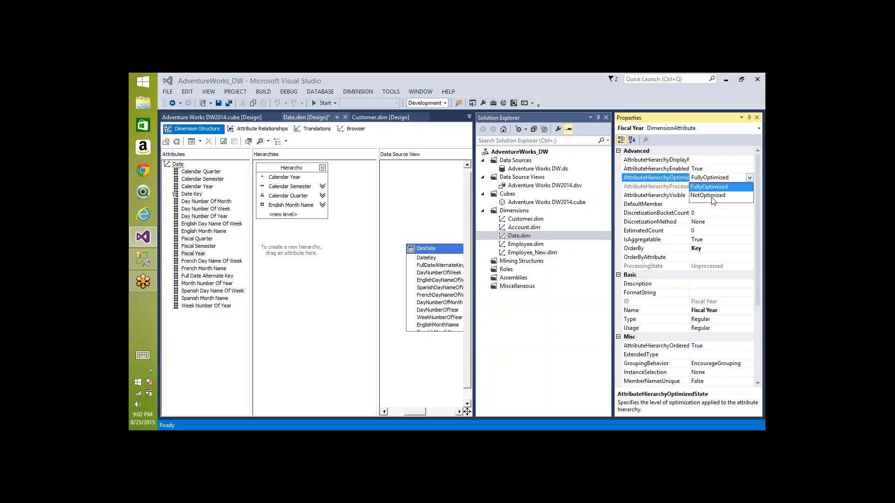
{"action": "left_click", "coordinate": [749, 178]}
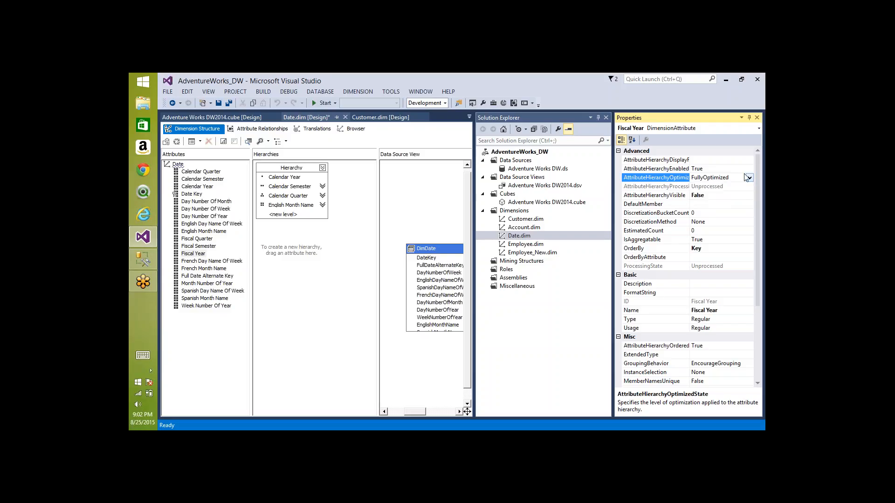
{"action": "double_click", "coordinate": [708, 170]}
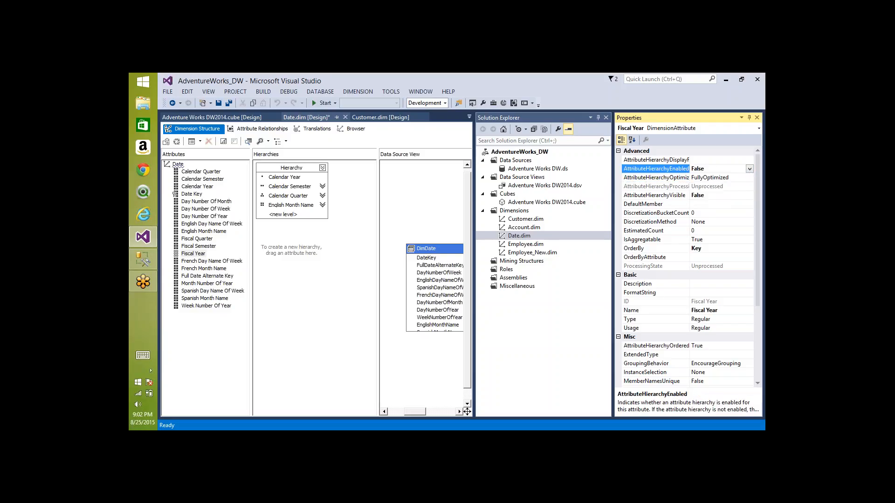
{"action": "double_click", "coordinate": [710, 195]}
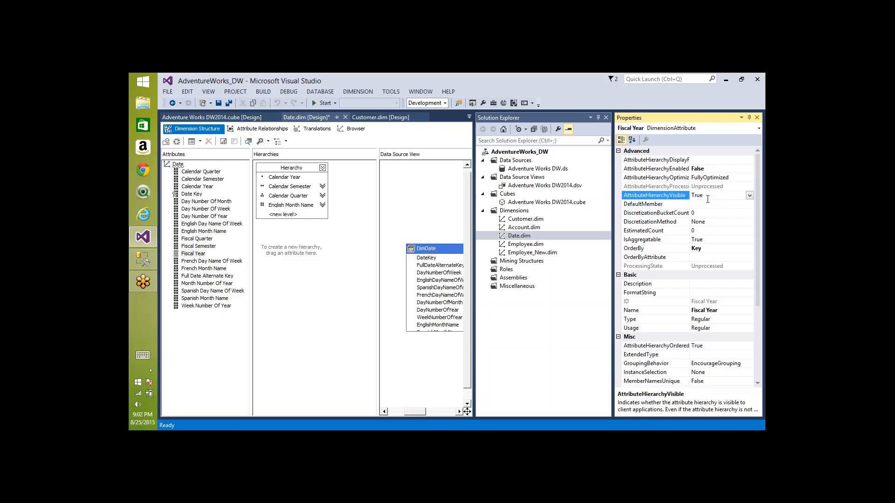
- Toggle the Fiscal Year attribute's AttributeHierarchyOrdered property between False and True
{"action": "left_click", "coordinate": [727, 178]}
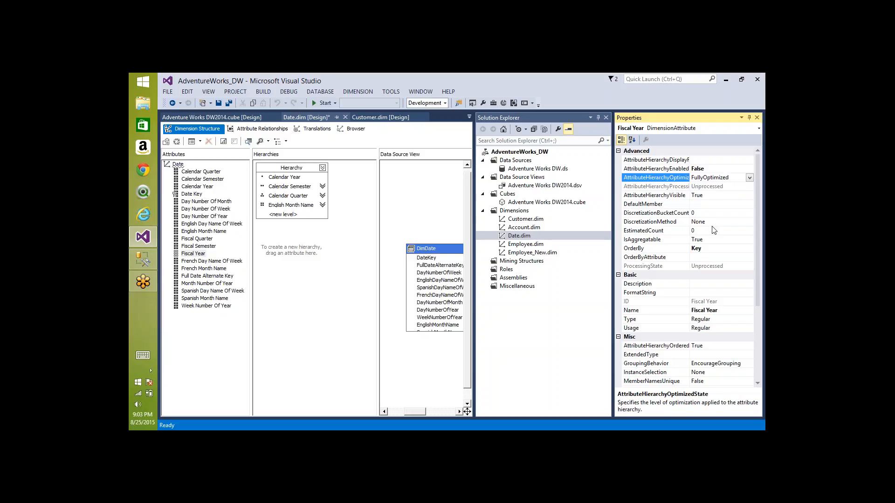
{"action": "left_click", "coordinate": [713, 347]}
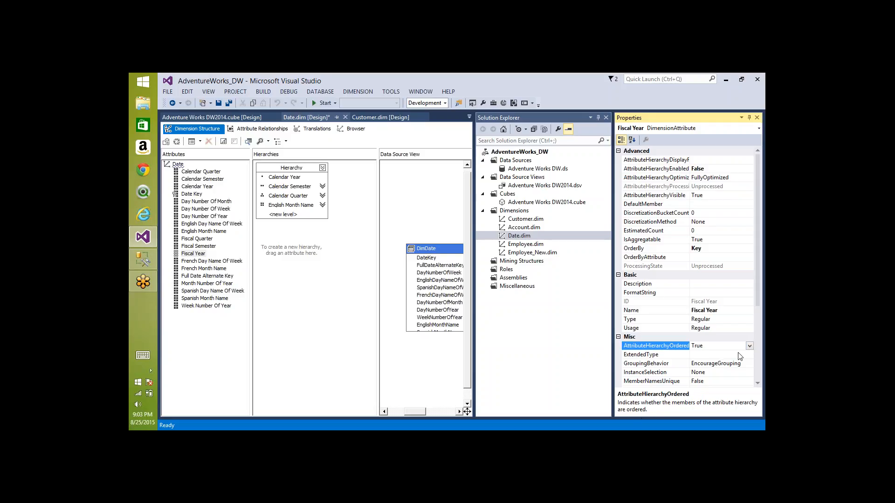
{"action": "left_click", "coordinate": [750, 346]}
{"action": "left_click", "coordinate": [695, 366]}
{"action": "double_click", "coordinate": [723, 347]}
{"action": "left_click", "coordinate": [707, 171]}
{"action": "left_click", "coordinate": [711, 347]}
{"action": "double_click", "coordinate": [711, 347]}
{"action": "double_click", "coordinate": [711, 347]}
- Examine the key columns and name column of the English Month Name attribute without changing them
{"action": "left_click", "coordinate": [202, 232]}
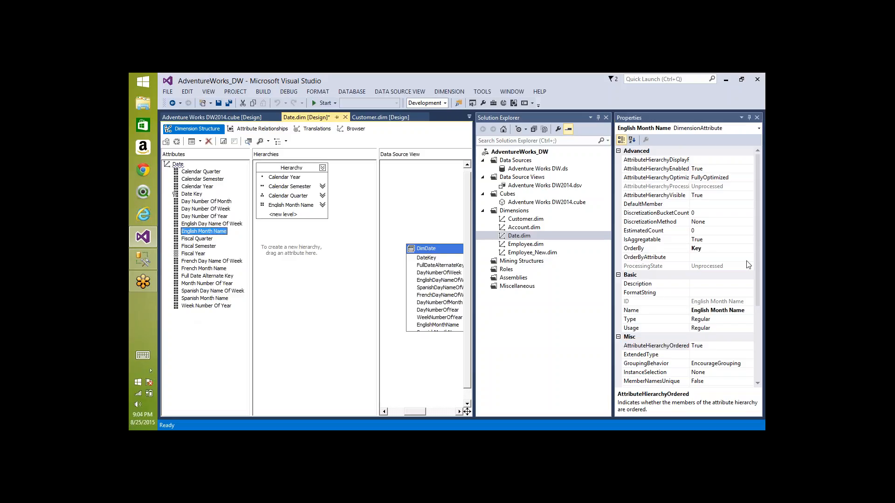
{"action": "left_click_drag", "start_coordinate": [757, 254], "coordinate": [757, 331]}
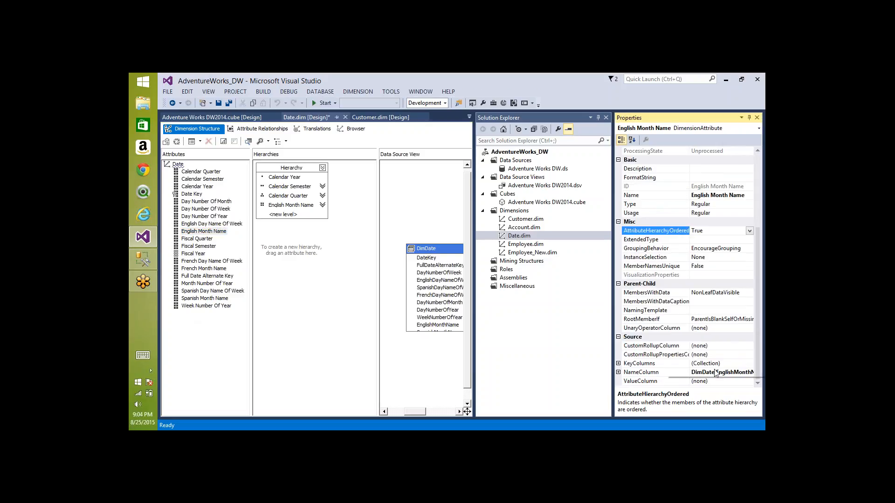
{"action": "left_click", "coordinate": [718, 363]}
{"action": "left_click", "coordinate": [750, 363]}
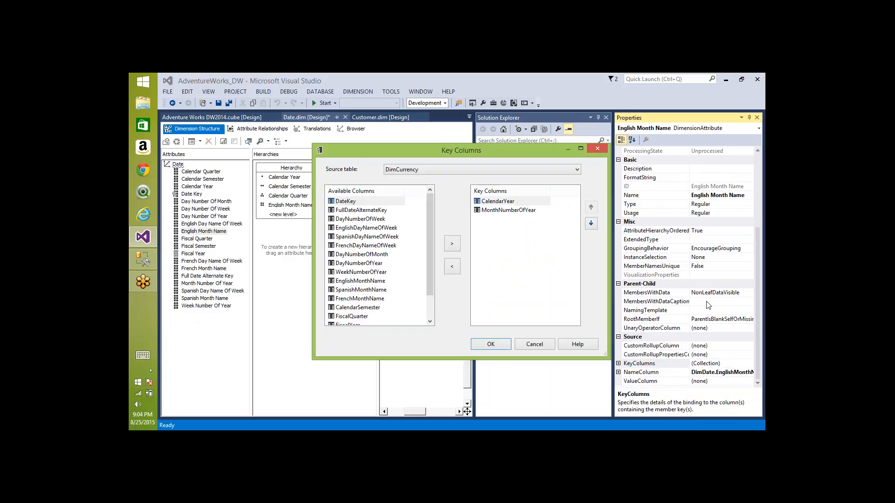
{"action": "left_click", "coordinate": [498, 205]}
{"action": "left_click", "coordinate": [503, 211]}
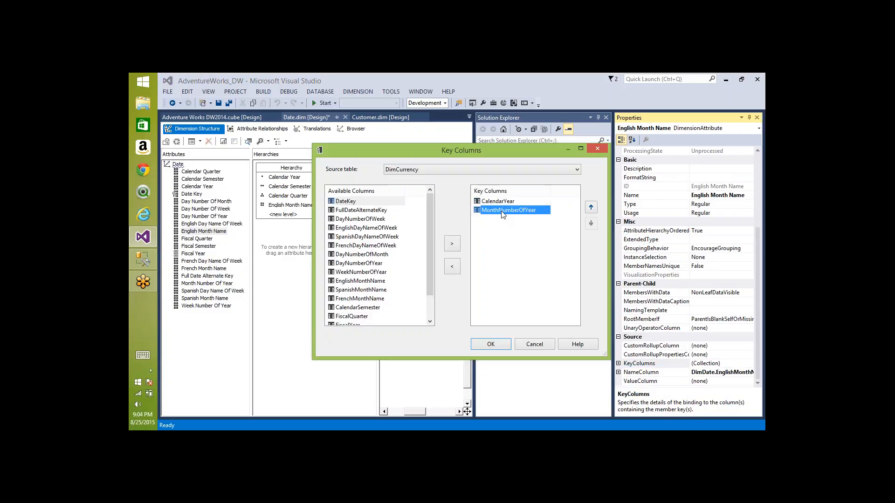
{"action": "left_click", "coordinate": [535, 347]}
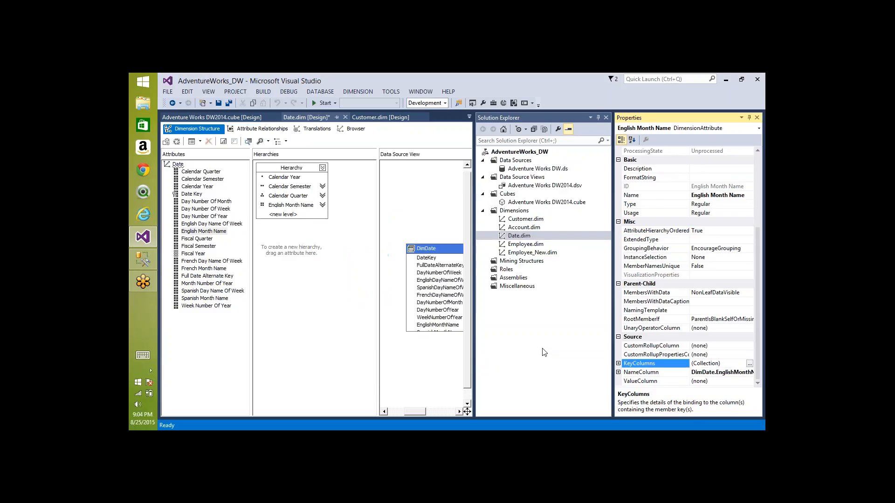
{"action": "left_click", "coordinate": [731, 373]}
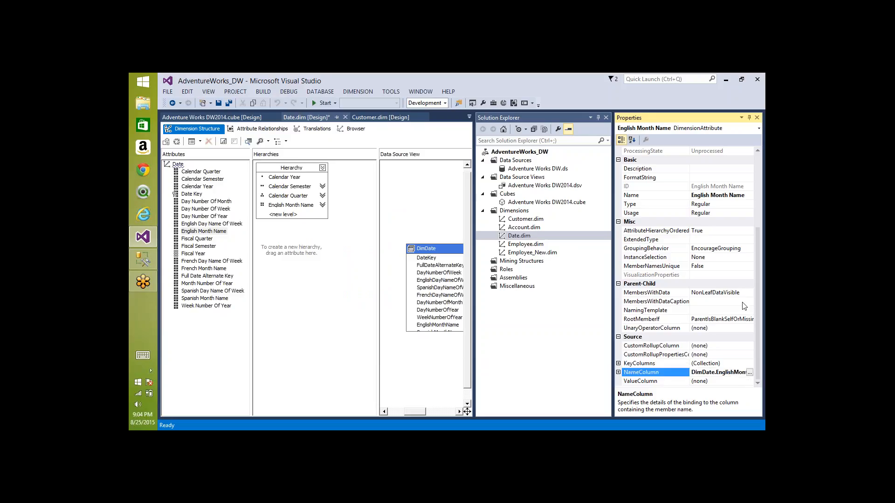
- Set AttributeHierarchyOrdered to False for the English Month Name attribute
{"action": "scroll", "coordinate": [758, 297], "scroll_direction": "up", "scroll_amount": 1}
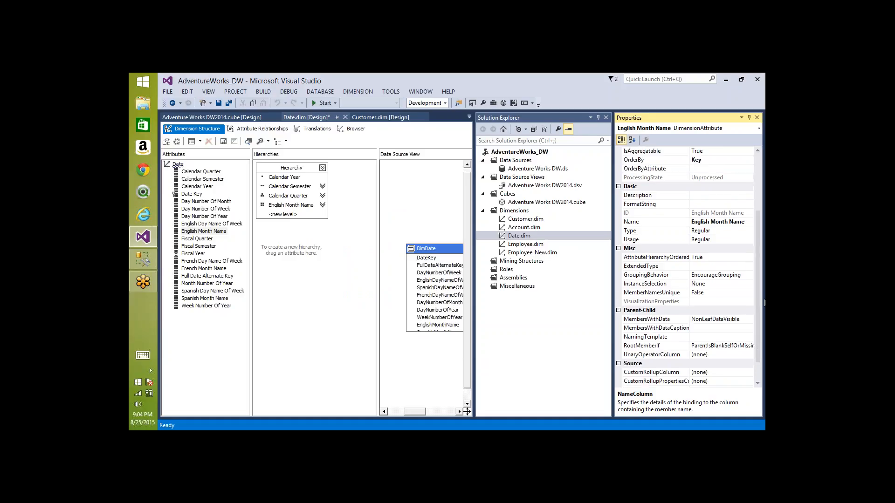
{"action": "left_click", "coordinate": [715, 256]}
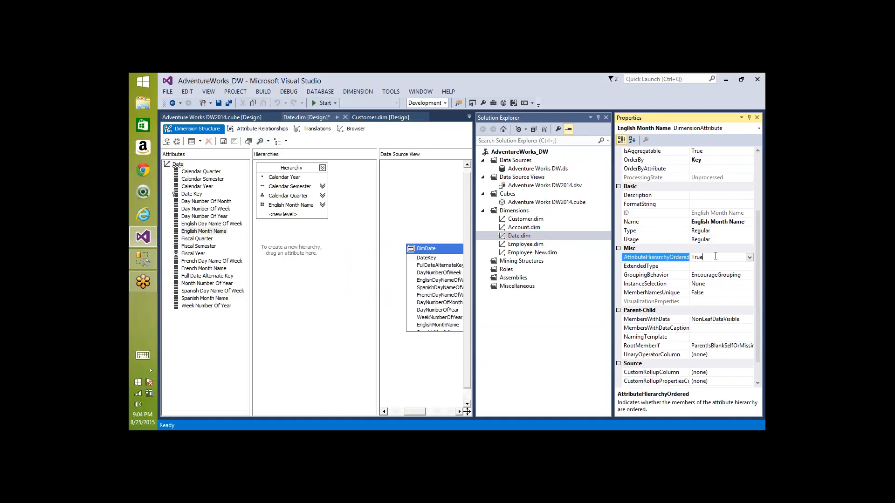
{"action": "double_click", "coordinate": [715, 256]}
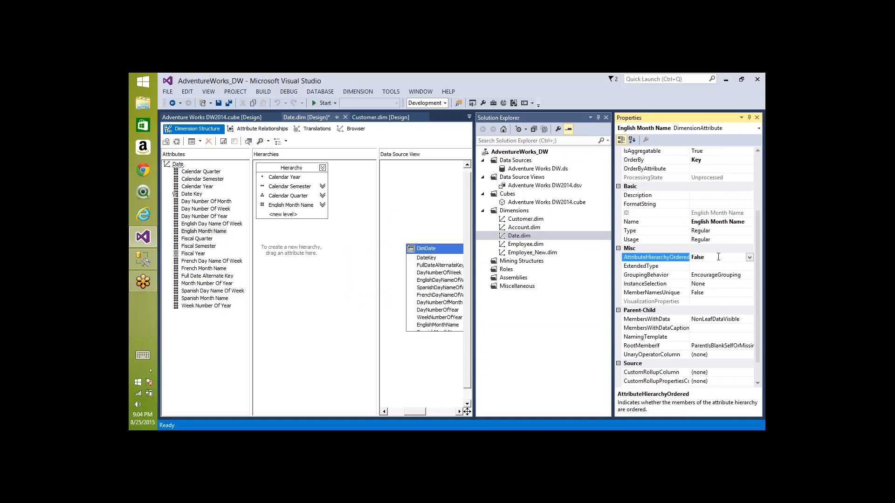
- Save and deploy the project, allow the database overwrite, and process the Date dimension with Process Update
{"action": "left_click", "coordinate": [177, 143]}
{"action": "key", "text": "Return"}
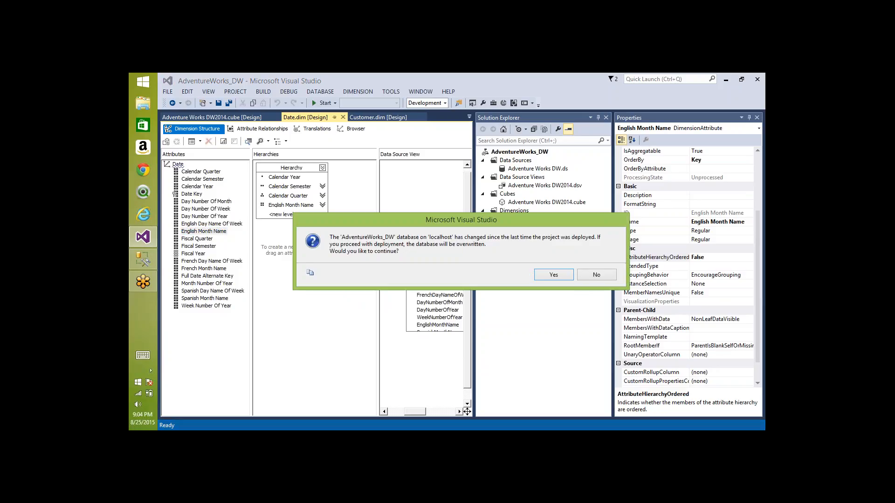
{"action": "left_click", "coordinate": [553, 275]}
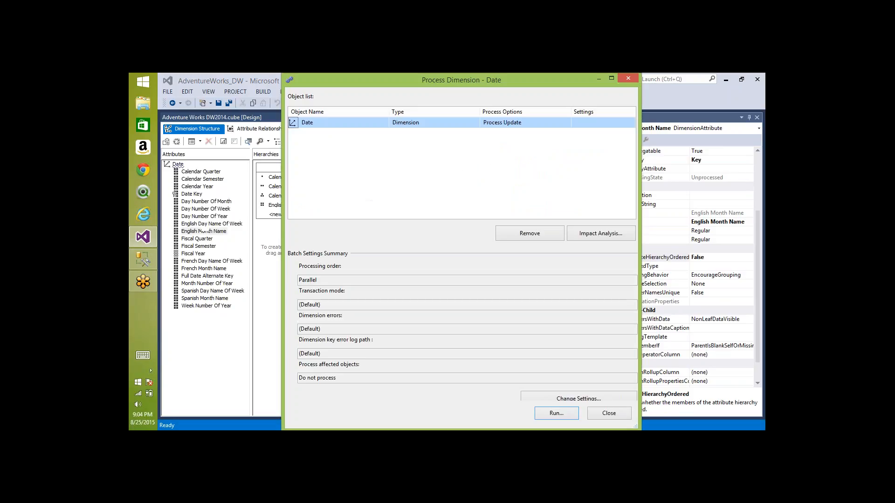
{"action": "left_click", "coordinate": [556, 414]}
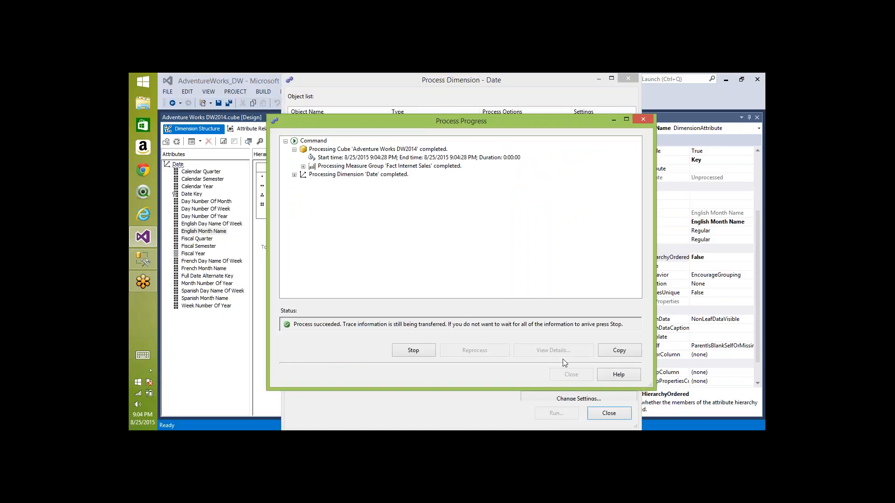
{"action": "left_click", "coordinate": [569, 374]}
{"action": "left_click", "coordinate": [609, 413]}
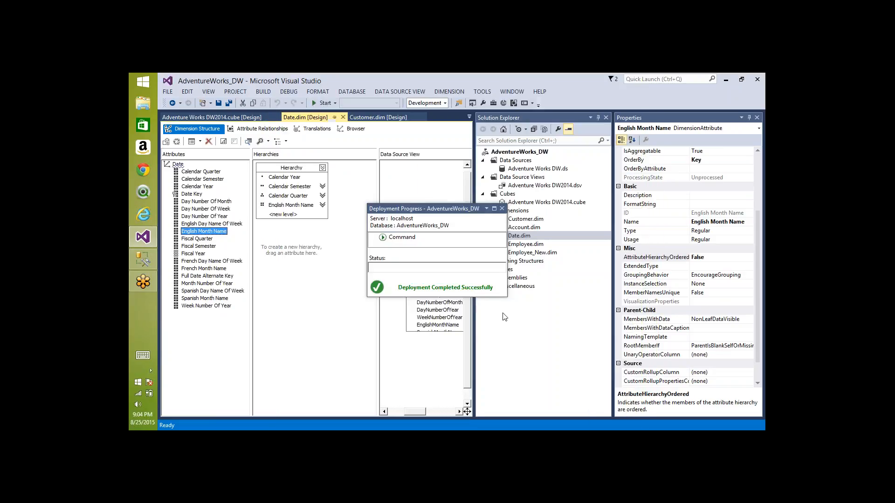
- Reconnect the Date dimension browser to the reprocessed dimension and display the English Month Name hierarchy
{"action": "left_click", "coordinate": [355, 129]}
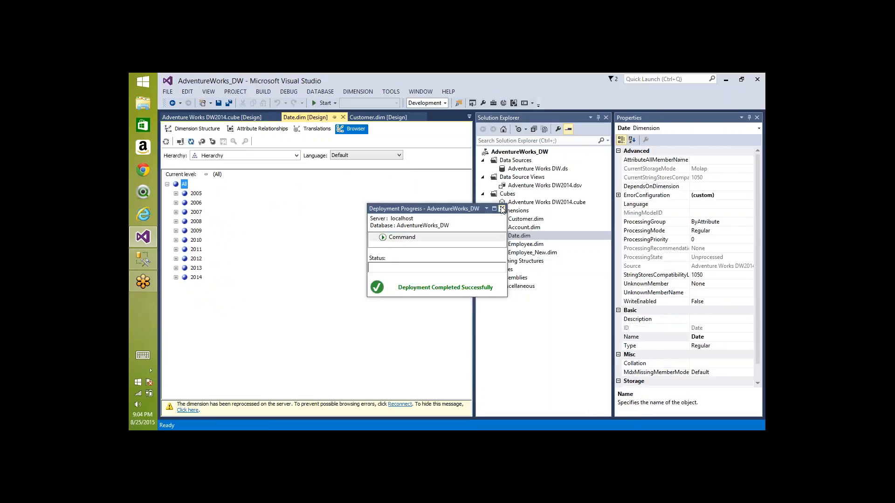
{"action": "left_click", "coordinate": [501, 208]}
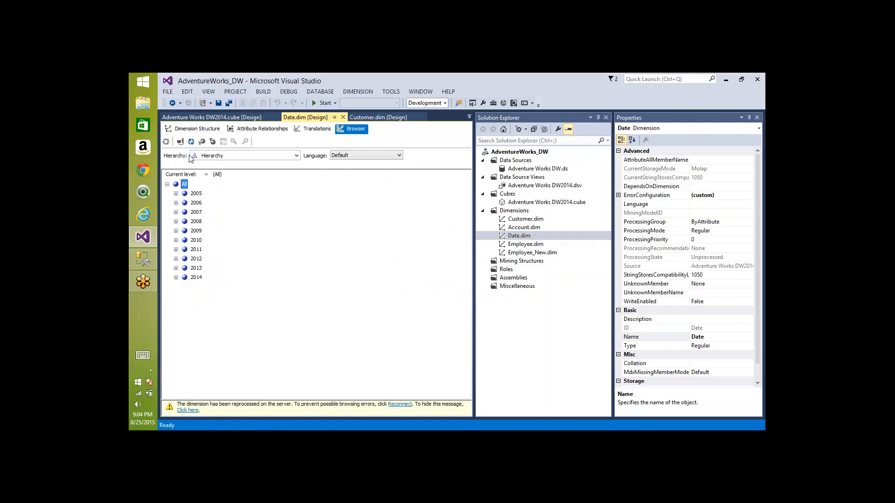
{"action": "left_click", "coordinate": [181, 144]}
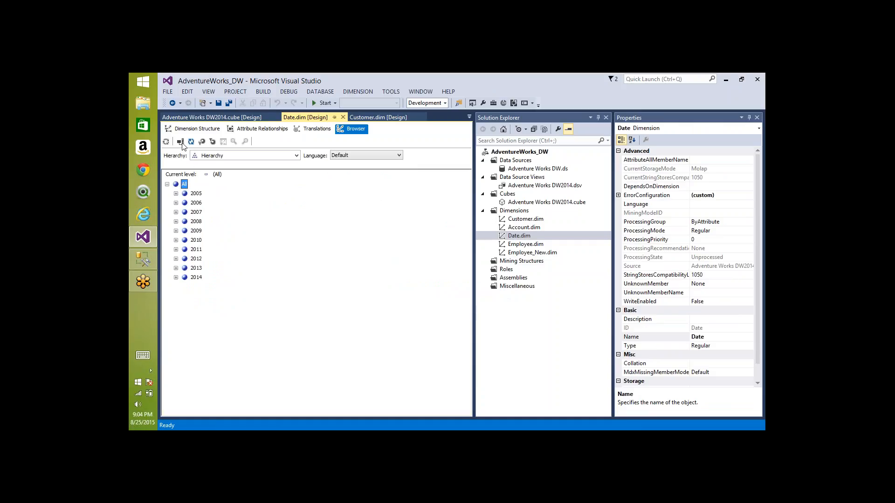
{"action": "left_click", "coordinate": [288, 155]}
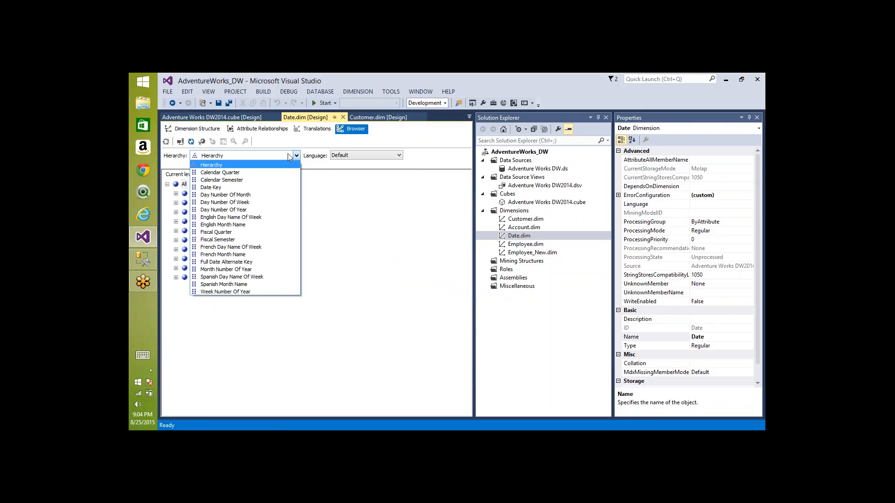
{"action": "left_click", "coordinate": [230, 226]}
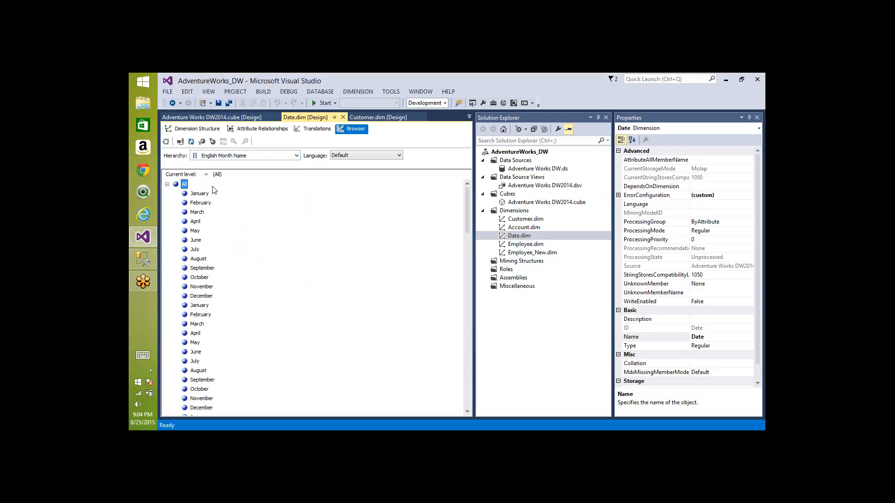
- Examine the order of the month members throughout the English Month Name hierarchy
{"action": "left_click", "coordinate": [197, 212]}
{"action": "left_click", "coordinate": [195, 230]}
{"action": "left_click", "coordinate": [195, 240]}
{"action": "left_click", "coordinate": [202, 267]}
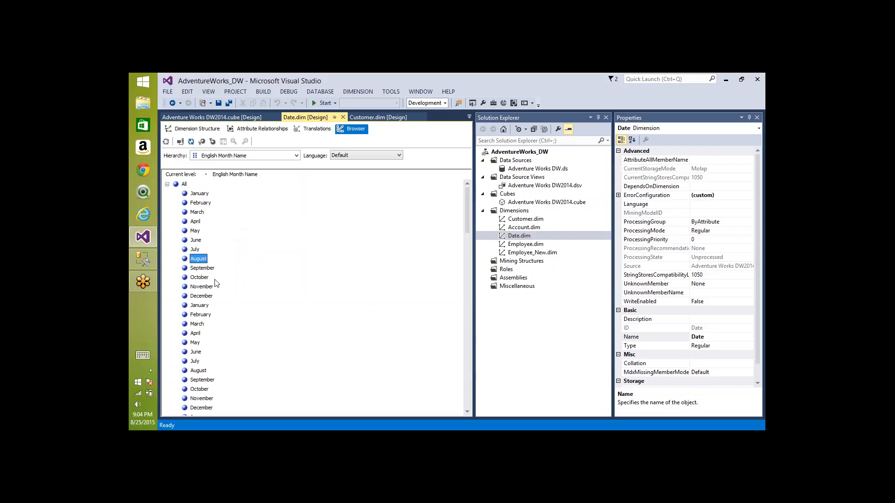
{"action": "left_click", "coordinate": [213, 286]}
{"action": "scroll", "coordinate": [256, 283], "scroll_direction": "down", "scroll_amount": 7}
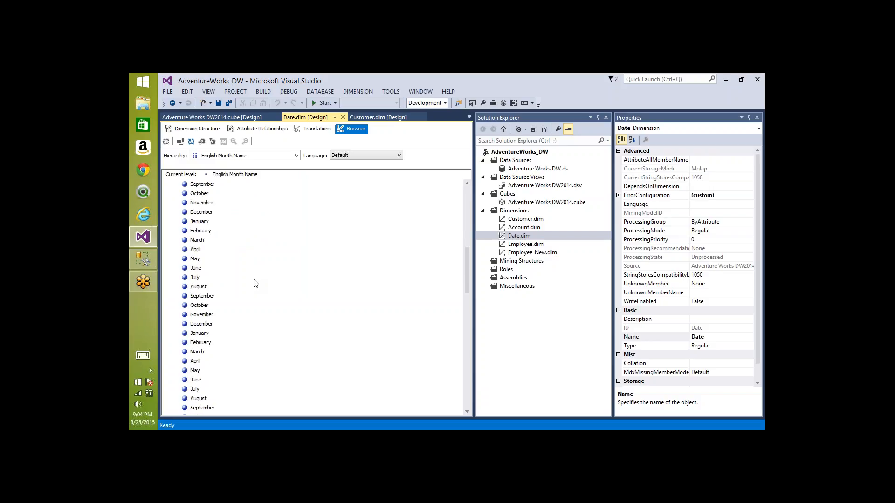
{"action": "scroll", "coordinate": [255, 283], "scroll_direction": "up", "scroll_amount": 7}
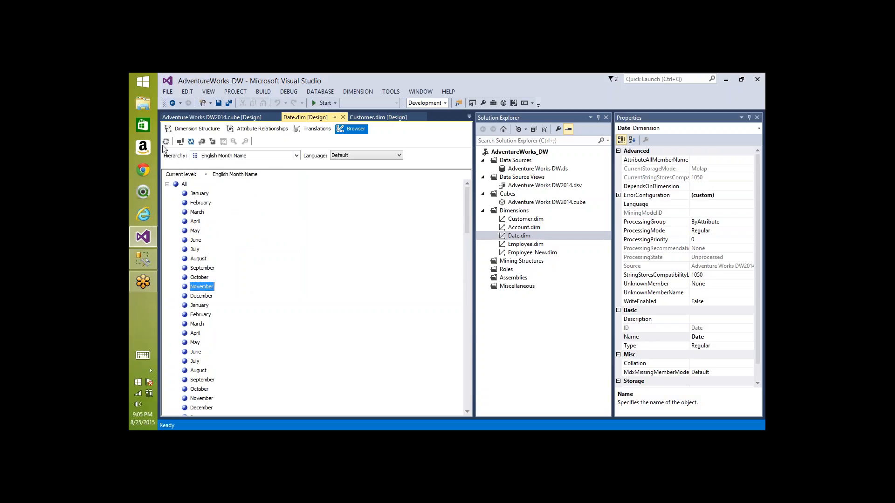
- Return to the dimension structure and review the AttributeHierarchyOrdered and OrderBy properties of the English Month Name attribute
{"action": "left_click", "coordinate": [180, 129]}
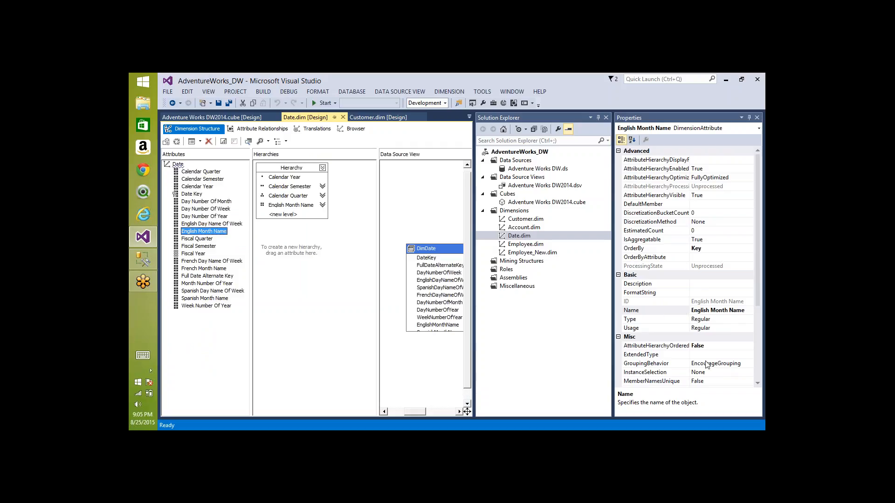
{"action": "left_click", "coordinate": [713, 348]}
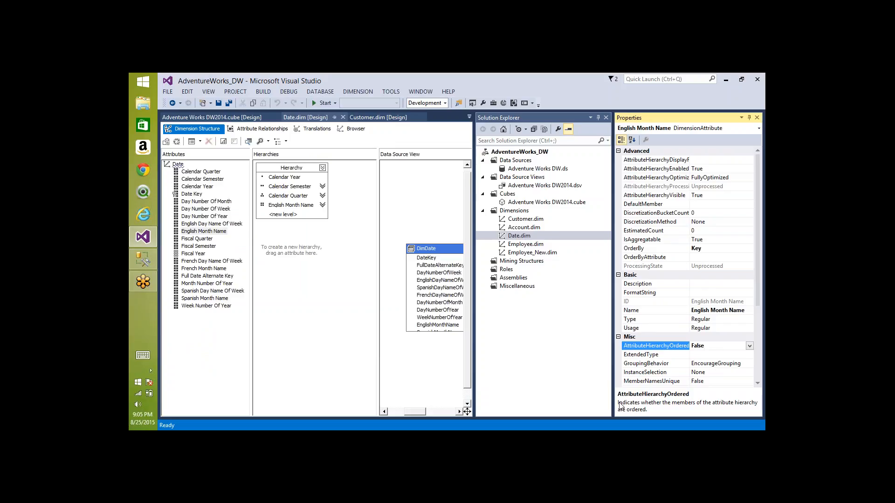
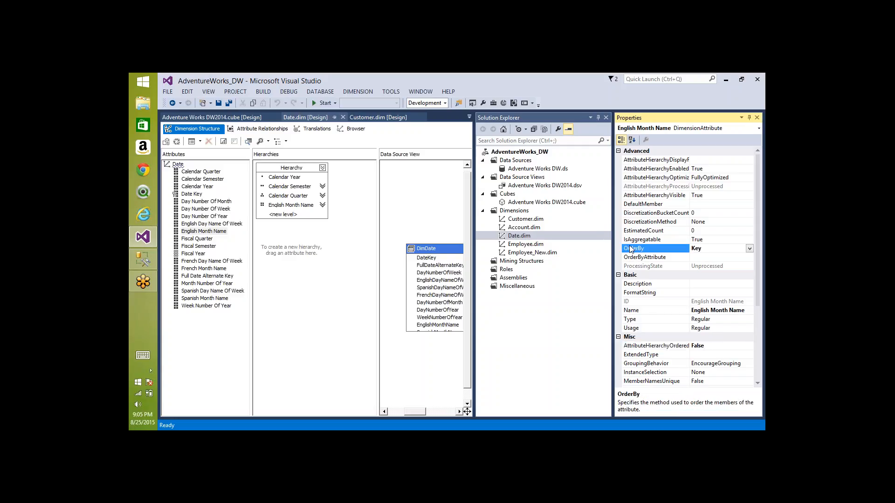
{"action": "left_click", "coordinate": [712, 248]}
{"action": "left_click_drag", "start_coordinate": [712, 248], "coordinate": [682, 244]}
- Switch AttributeHierarchyOrdered to True and back to False for English Month Name, and check its OrderBy property
{"action": "left_click", "coordinate": [704, 345]}
{"action": "double_click", "coordinate": [709, 346]}
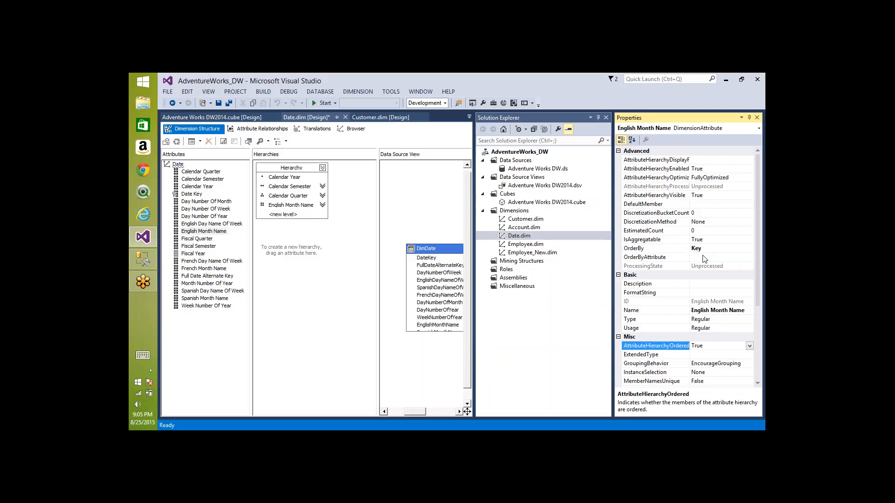
{"action": "double_click", "coordinate": [717, 345]}
{"action": "left_click", "coordinate": [710, 248]}
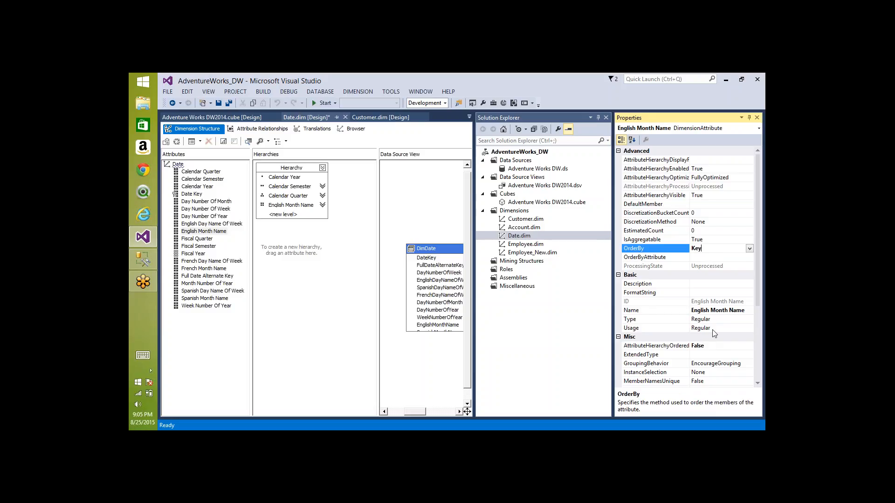
{"action": "left_click", "coordinate": [605, 82]}
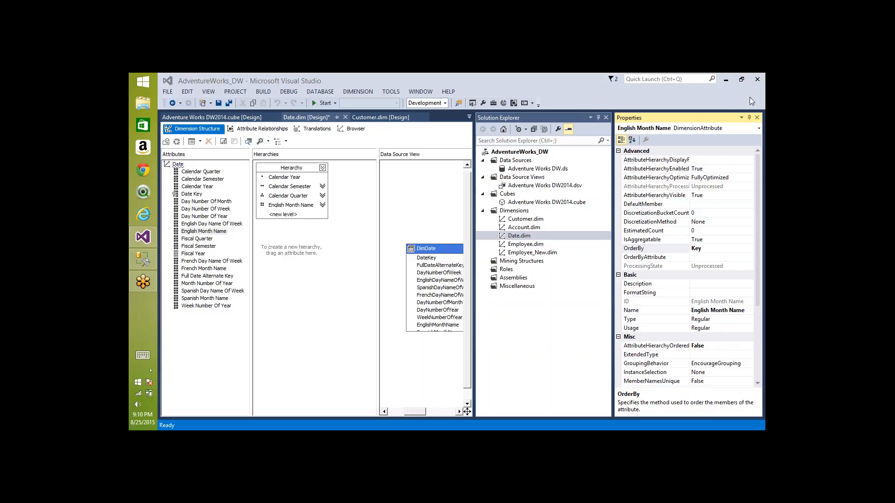
- Set AttributeHierarchyOrdered to True for the English Month Name attribute of the Date dimension
{"action": "left_click", "coordinate": [700, 248]}
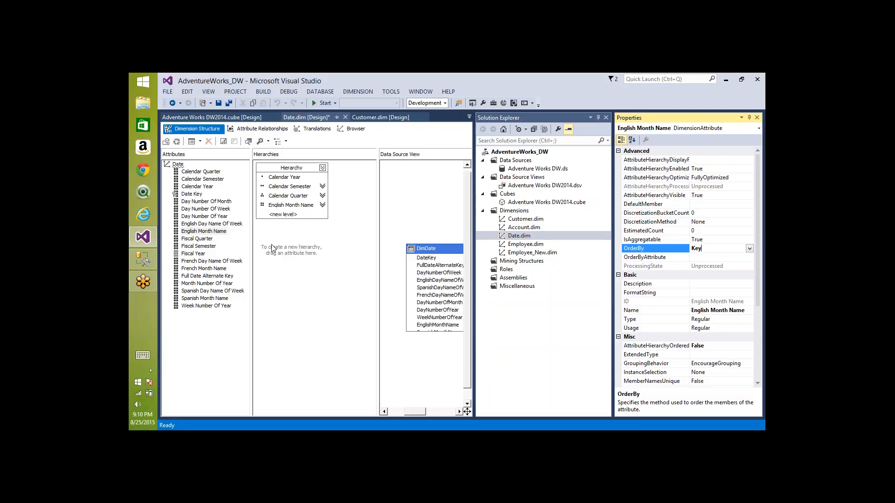
{"action": "left_click", "coordinate": [295, 207]}
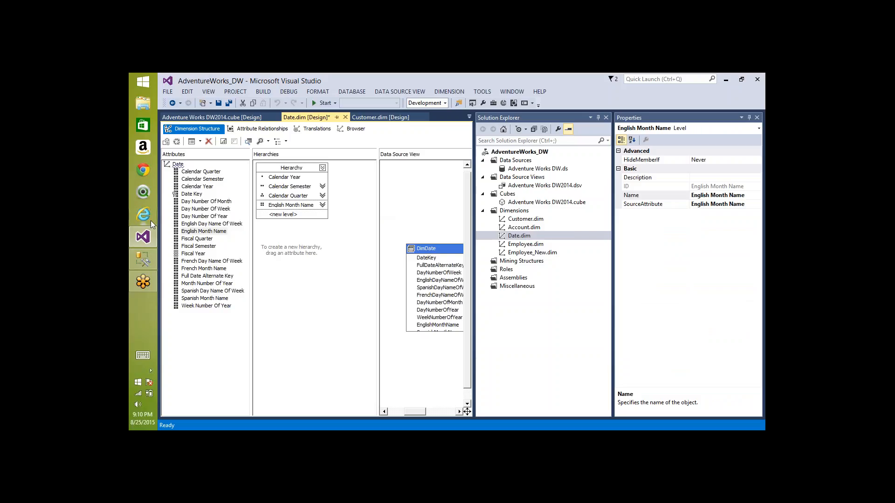
{"action": "left_click", "coordinate": [204, 231]}
{"action": "left_click", "coordinate": [204, 231]}
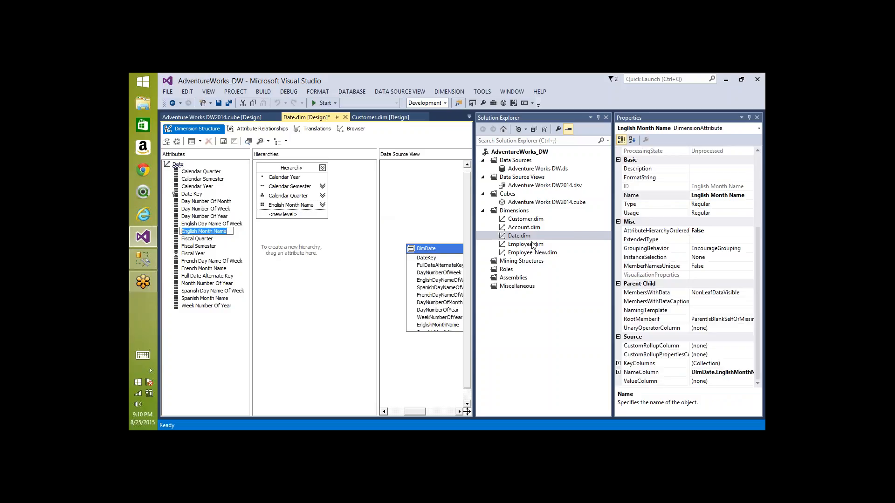
{"action": "double_click", "coordinate": [706, 232]}
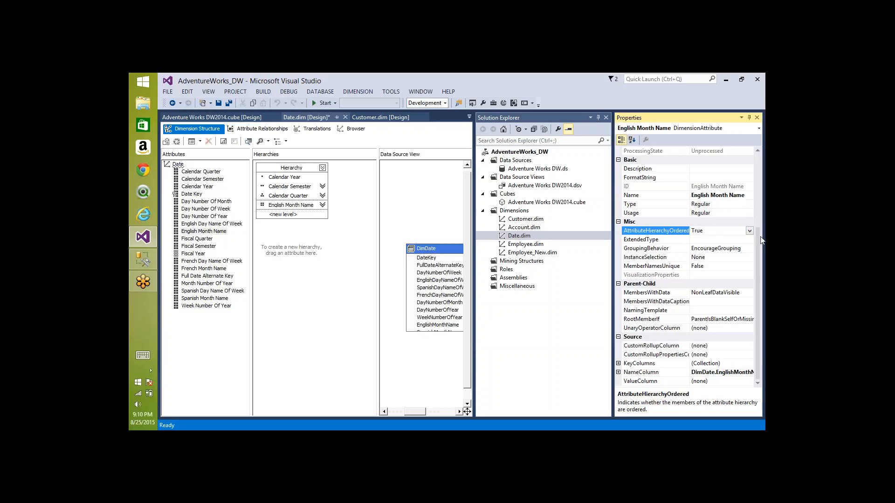
- Examine the OrderBy options and the key columns of the English Month Name attribute without changing them
{"action": "left_click_drag", "start_coordinate": [759, 236], "coordinate": [759, 189]}
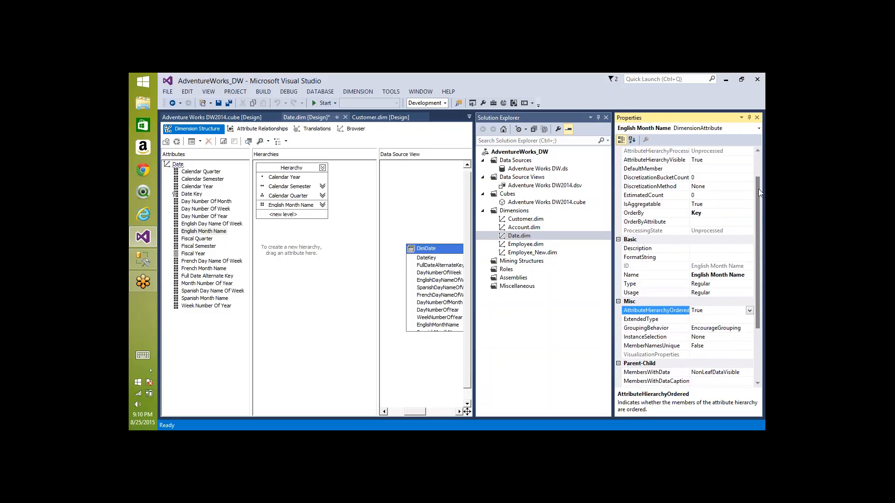
{"action": "left_click", "coordinate": [731, 213]}
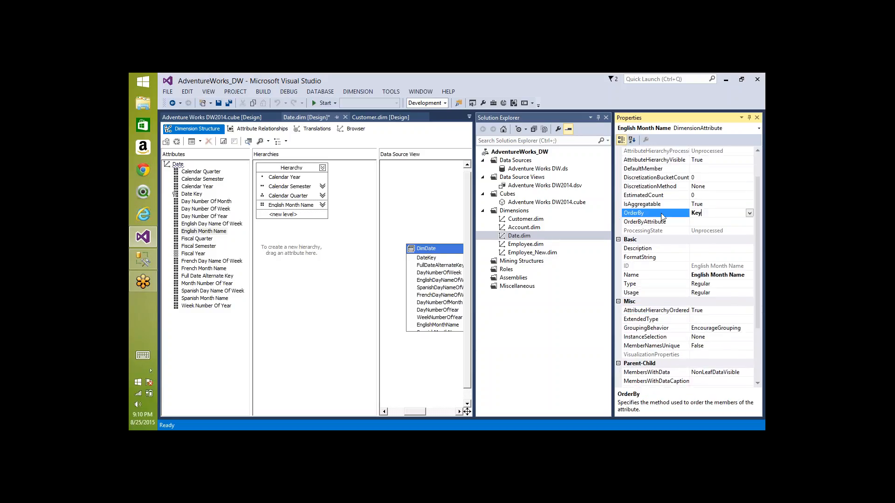
{"action": "left_click", "coordinate": [749, 213]}
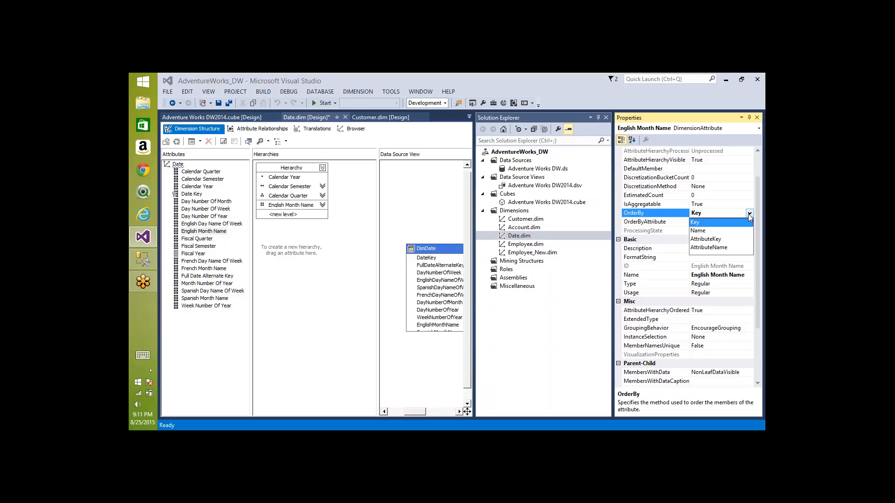
{"action": "left_click", "coordinate": [635, 218]}
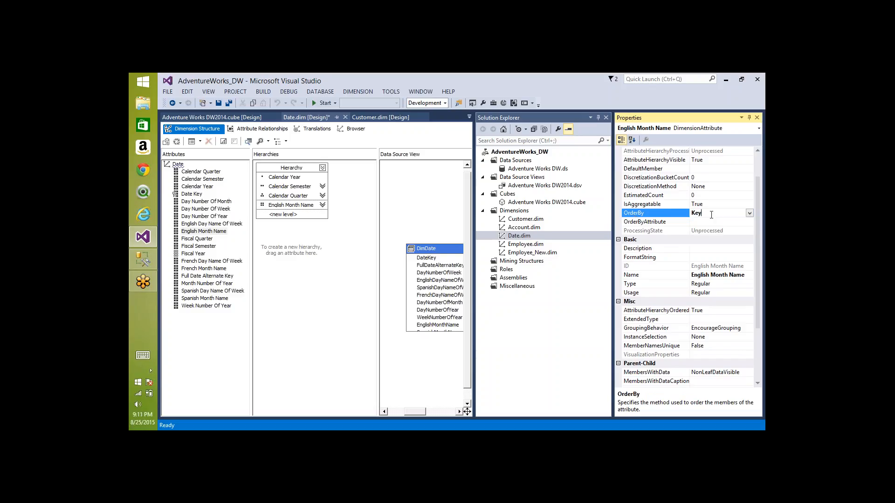
{"action": "left_click_drag", "start_coordinate": [761, 223], "coordinate": [762, 281]}
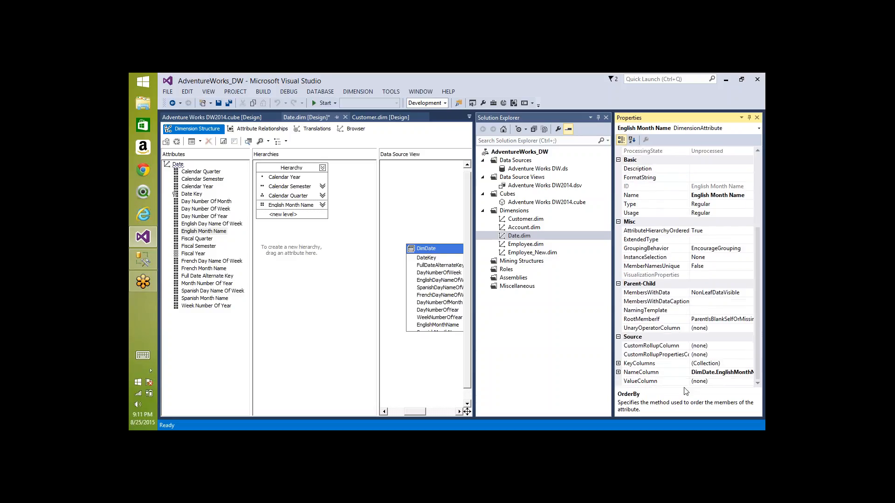
{"action": "left_click", "coordinate": [721, 364]}
{"action": "left_click", "coordinate": [749, 364]}
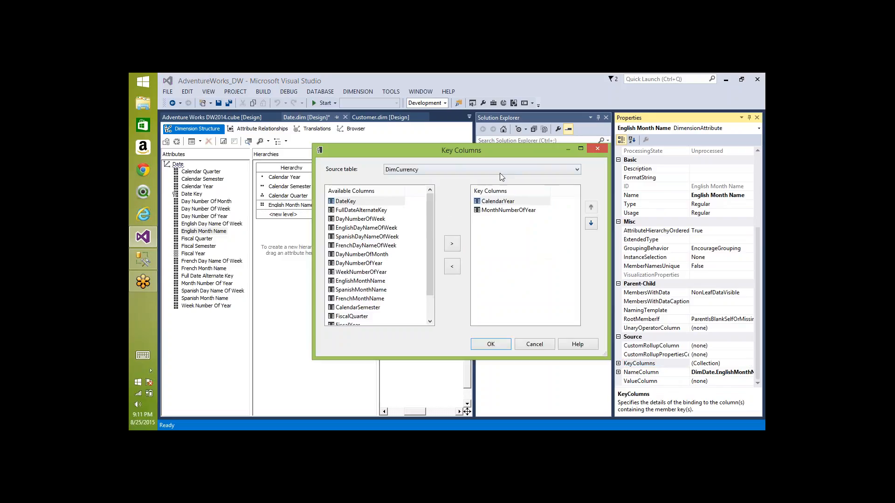
{"action": "left_click", "coordinate": [531, 345]}
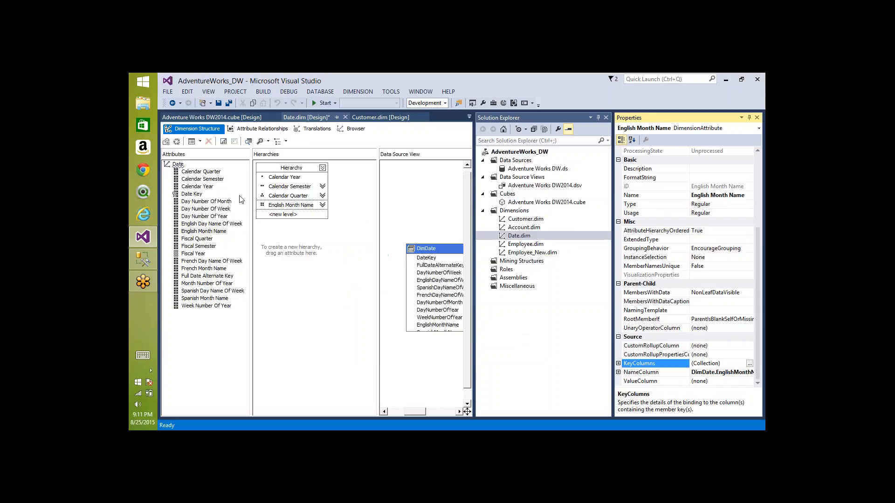
- Deploy the project, allowing the server database to be overwritten, and run Process Update on the Date dimension
{"action": "left_click", "coordinate": [177, 142]}
{"action": "key", "text": "Return"}
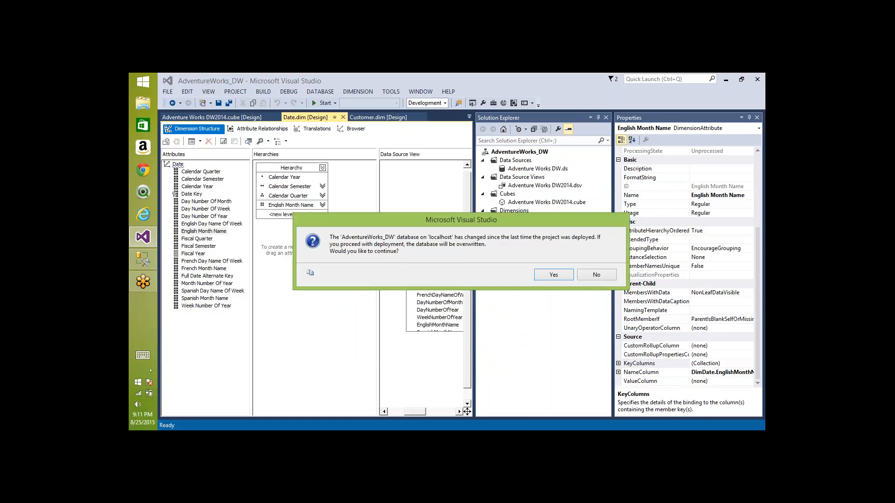
{"action": "key", "text": "Return"}
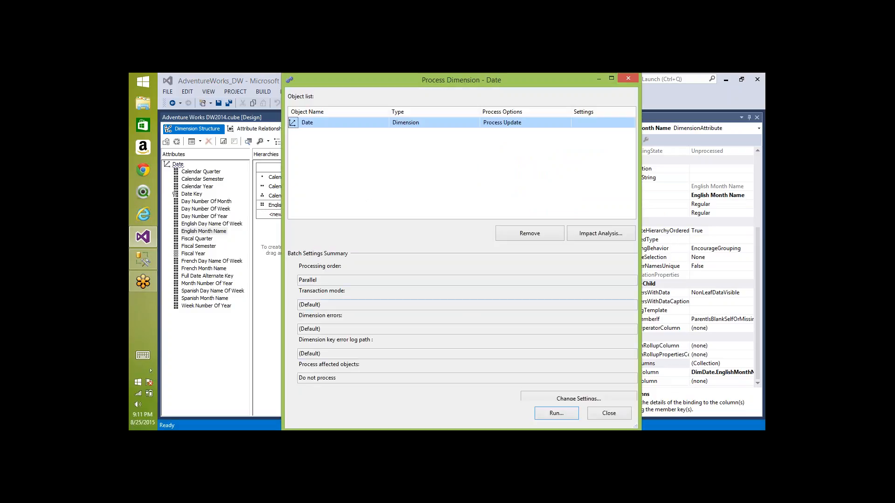
{"action": "left_click", "coordinate": [569, 414]}
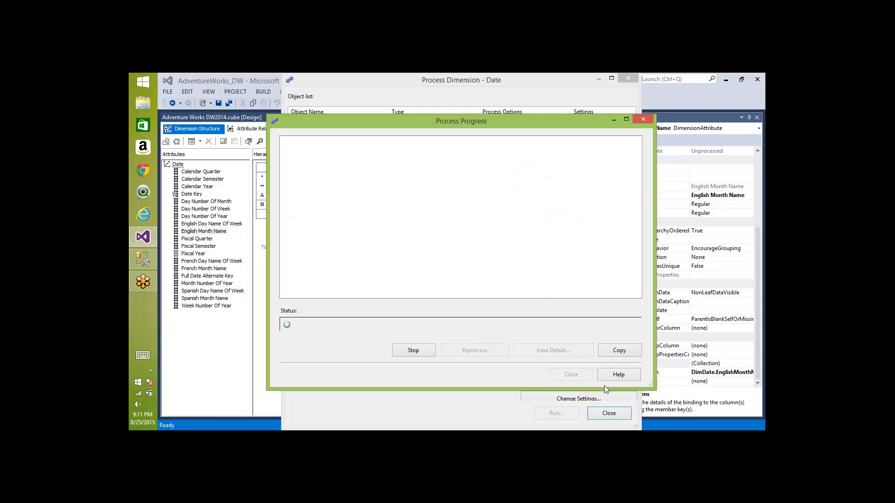
{"action": "left_click", "coordinate": [572, 376]}
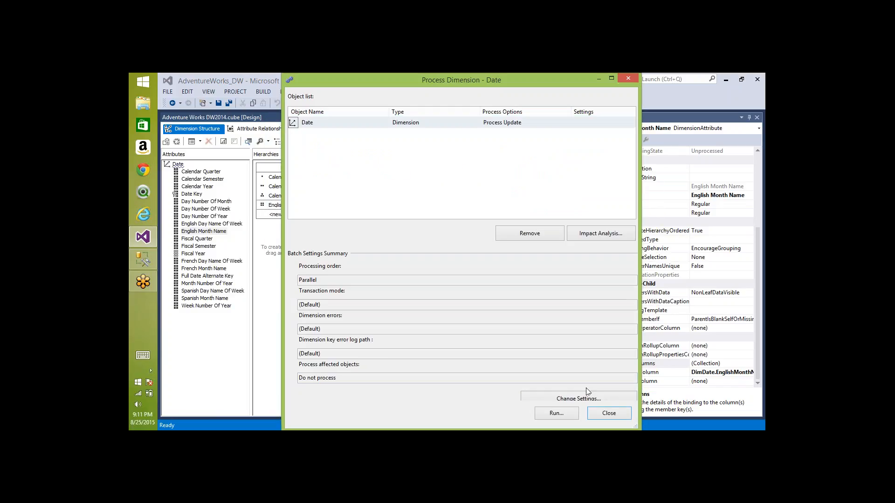
{"action": "left_click", "coordinate": [608, 414]}
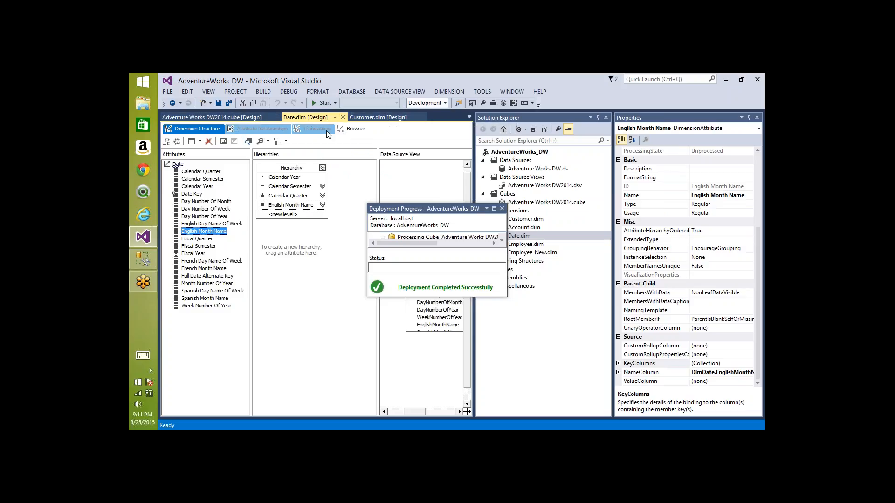
- Reconnect the Date dimension browser and check the order of the English Month Name members from January on
{"action": "left_click", "coordinate": [359, 132]}
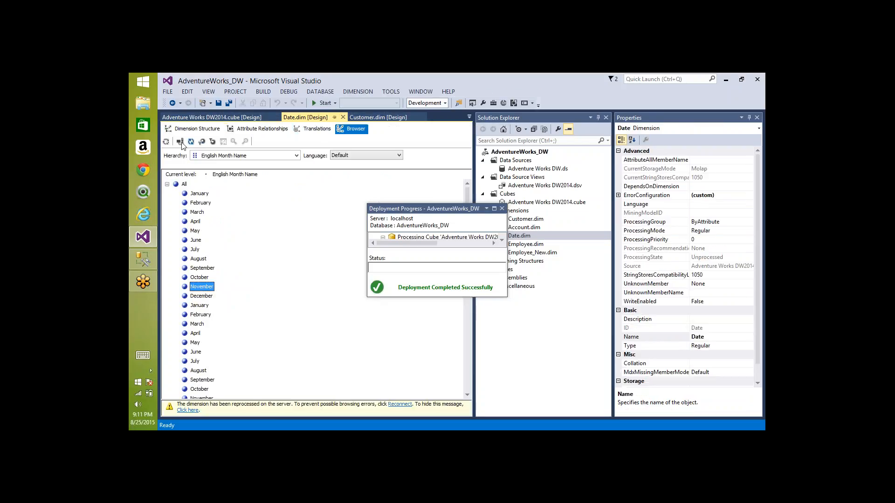
{"action": "left_click", "coordinate": [200, 194]}
{"action": "left_click", "coordinate": [200, 201]}
{"action": "left_click", "coordinate": [198, 209]}
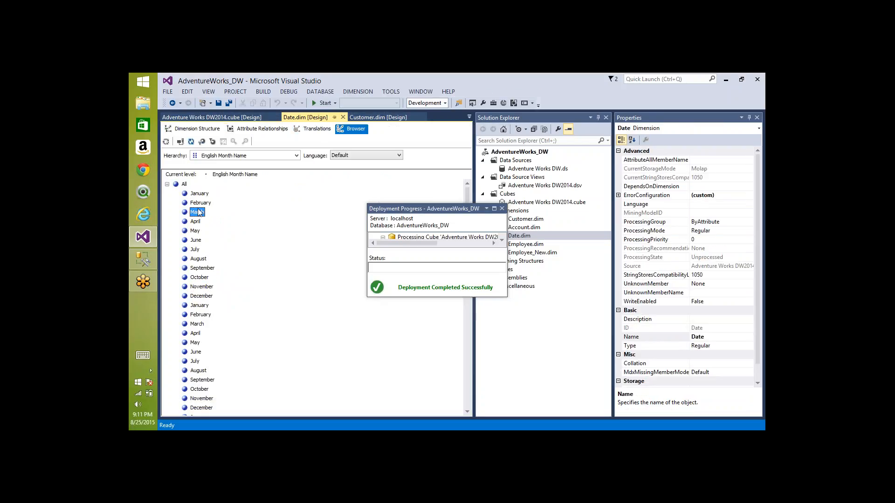
{"action": "left_click", "coordinate": [194, 220]}
{"action": "left_click", "coordinate": [193, 227]}
{"action": "left_click", "coordinate": [757, 193]}
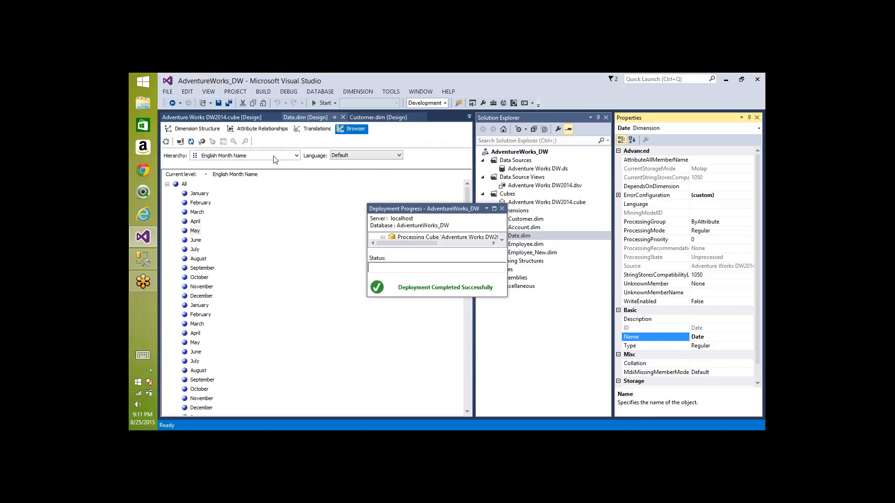
- Set the OrderBy property of the English Month Name attribute to Name
{"action": "left_click", "coordinate": [168, 128]}
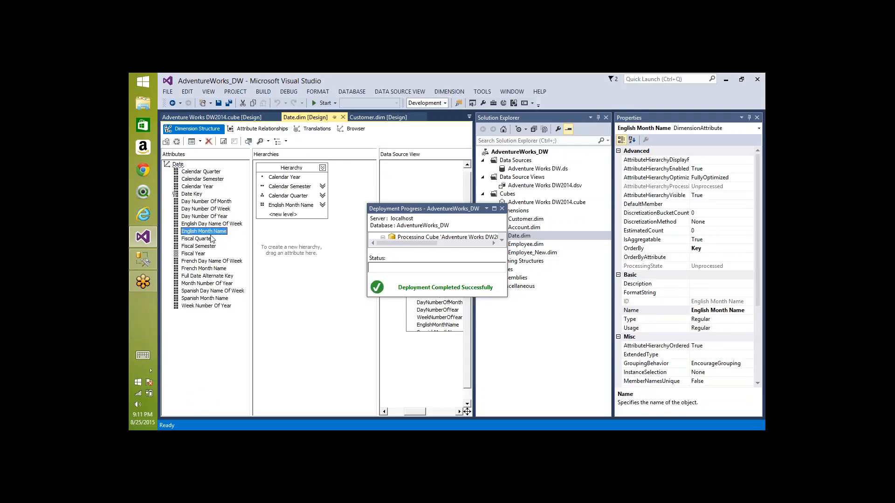
{"action": "left_click", "coordinate": [724, 248]}
{"action": "left_click", "coordinate": [749, 249]}
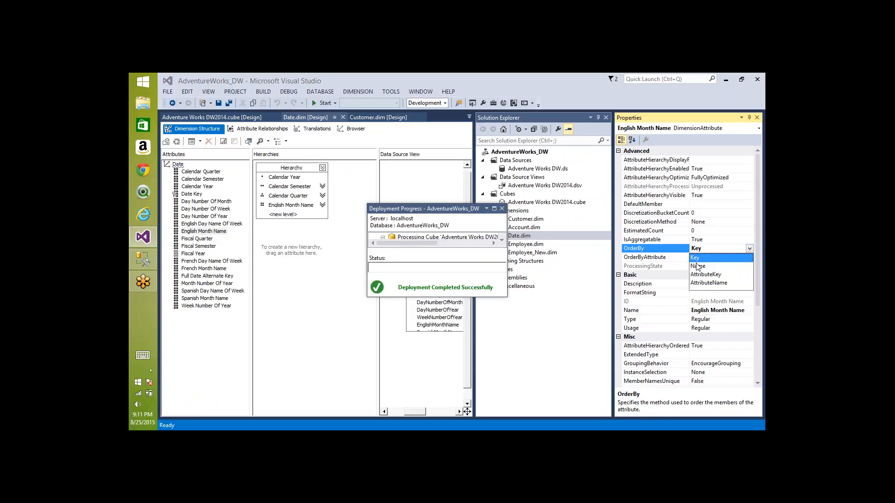
{"action": "left_click", "coordinate": [703, 265]}
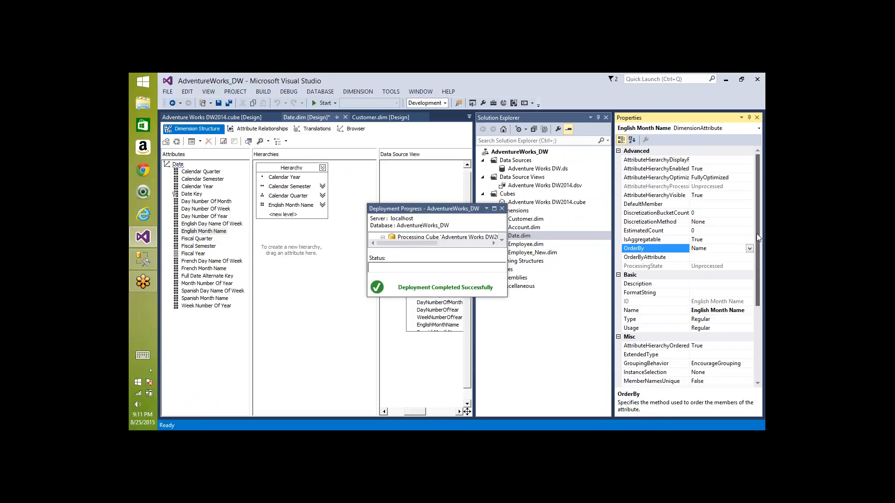
- Examine the name column binding and the KeyColumns property of English Month Name without changing them
{"action": "left_click_drag", "start_coordinate": [758, 234], "coordinate": [755, 345]}
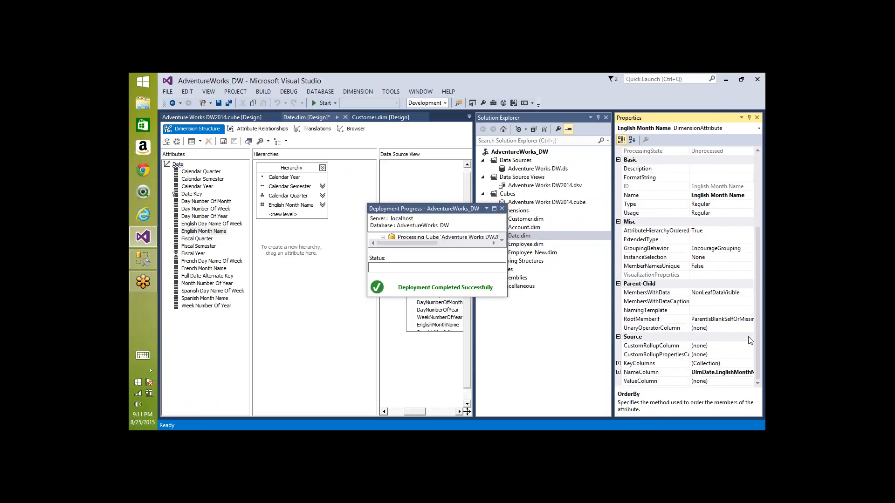
{"action": "left_click", "coordinate": [740, 373]}
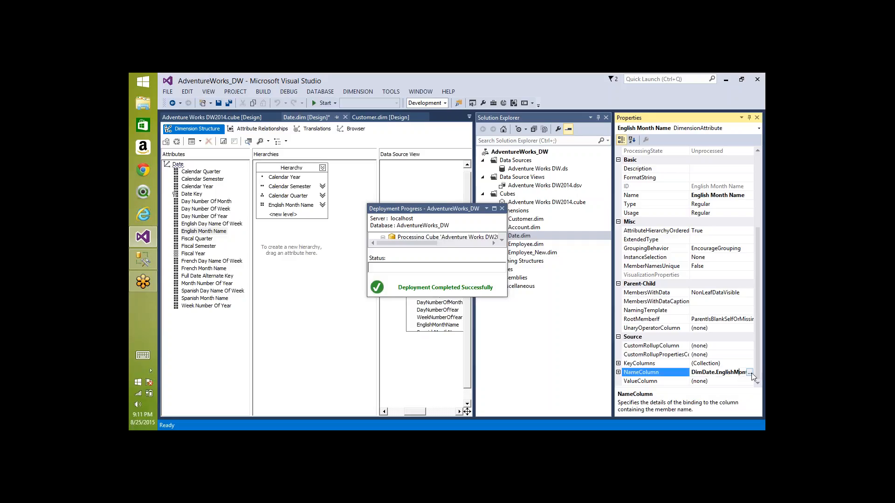
{"action": "left_click", "coordinate": [749, 372]}
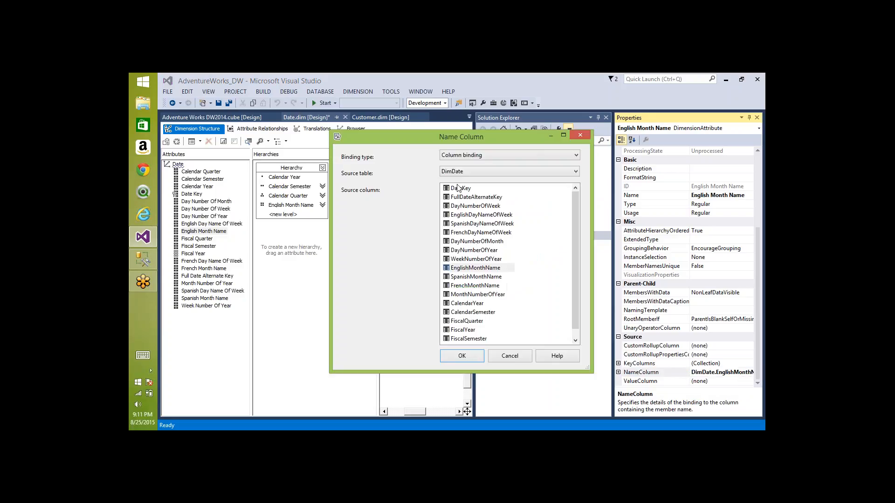
{"action": "left_click", "coordinate": [524, 358]}
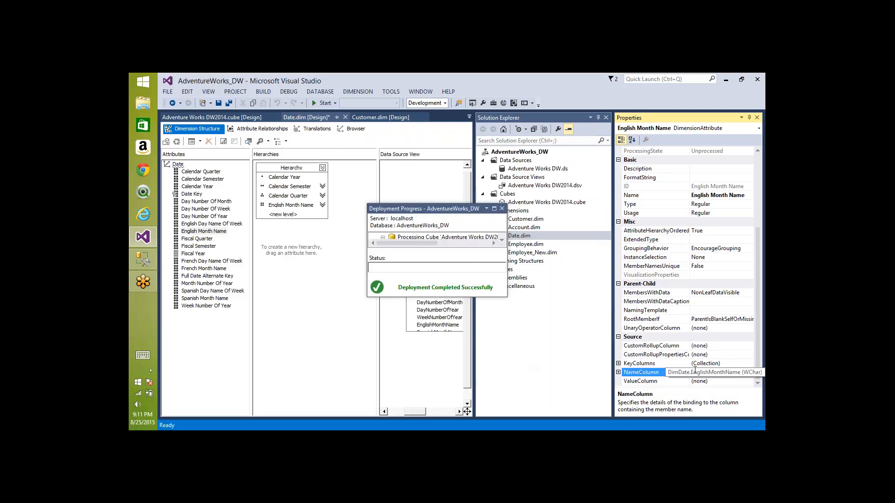
{"action": "left_click_drag", "start_coordinate": [693, 371], "coordinate": [748, 372]}
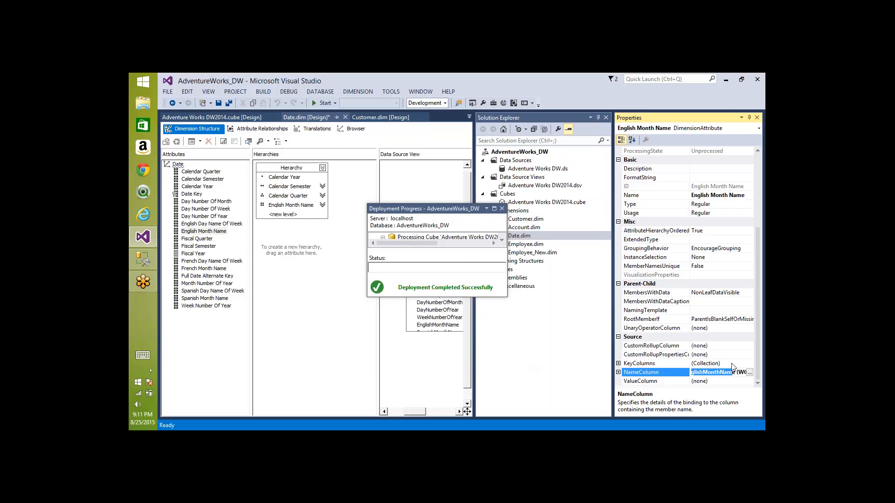
{"action": "left_click", "coordinate": [731, 365]}
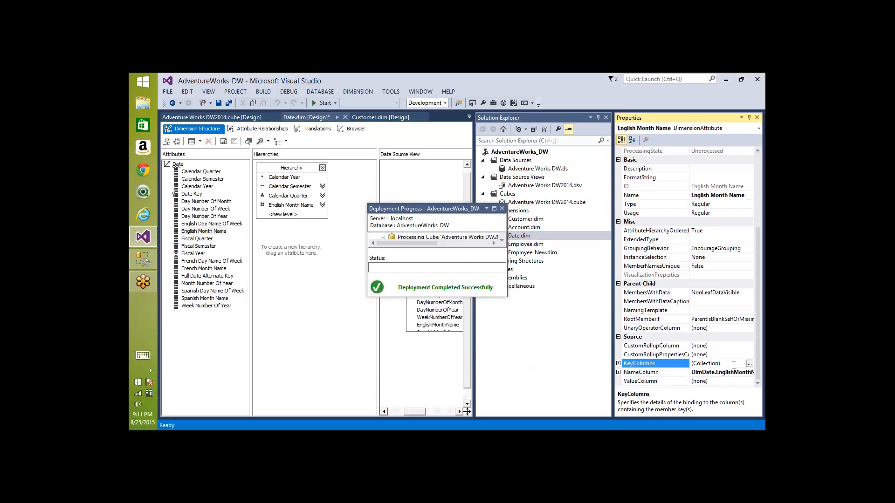
{"action": "left_click", "coordinate": [725, 373]}
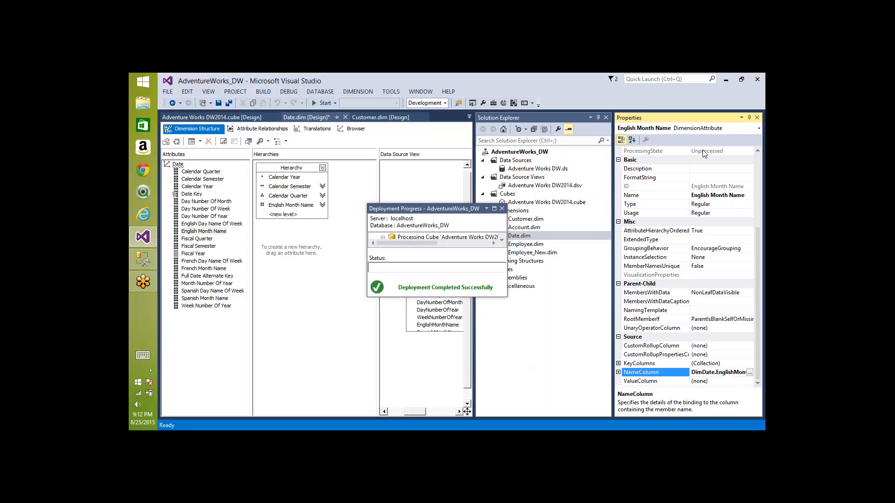
- Save and deploy the changed attribute ordering, and run Process Full on the Date dimension
{"action": "left_click", "coordinate": [177, 142]}
{"action": "key", "text": "Return"}
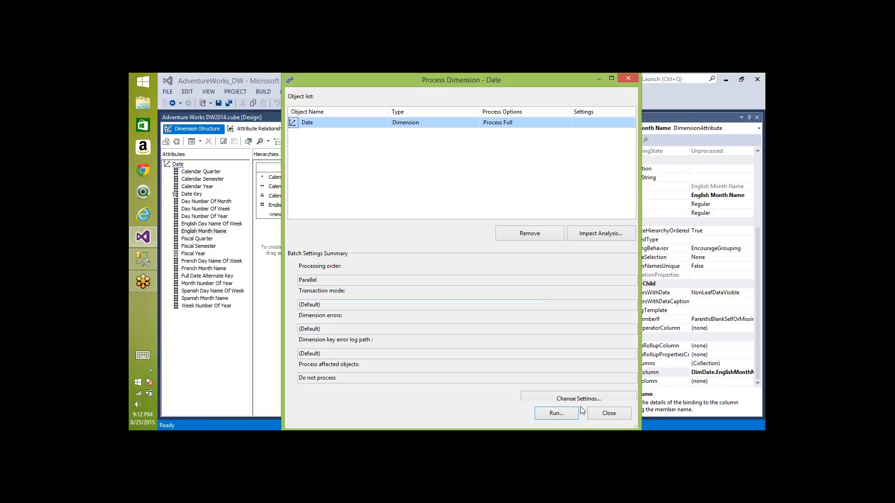
{"action": "left_click", "coordinate": [563, 414]}
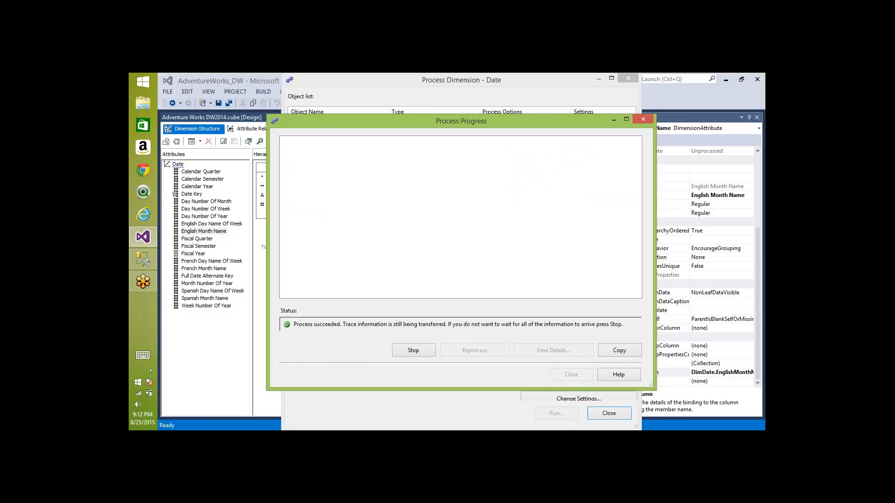
{"action": "left_click", "coordinate": [572, 374]}
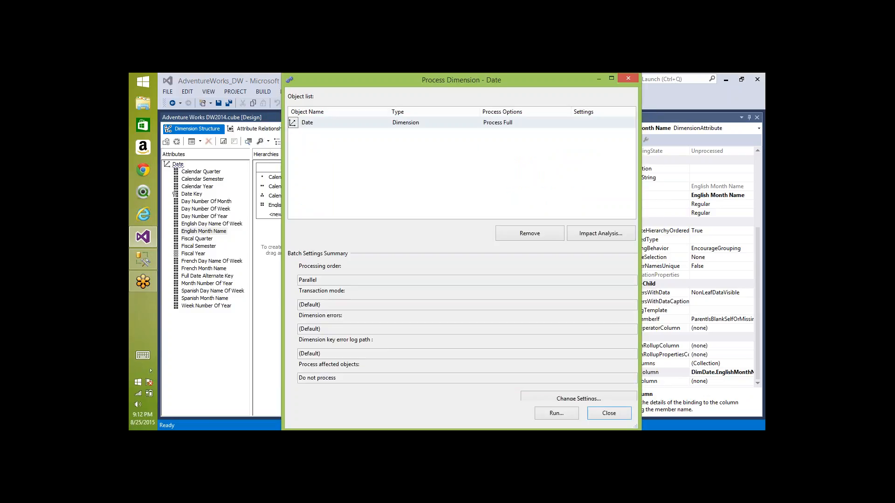
{"action": "left_click", "coordinate": [609, 413]}
- Reconnect the Date dimension browser and examine how the English Month Name members are sorted, returning to the dimension structure
{"action": "left_click", "coordinate": [351, 127]}
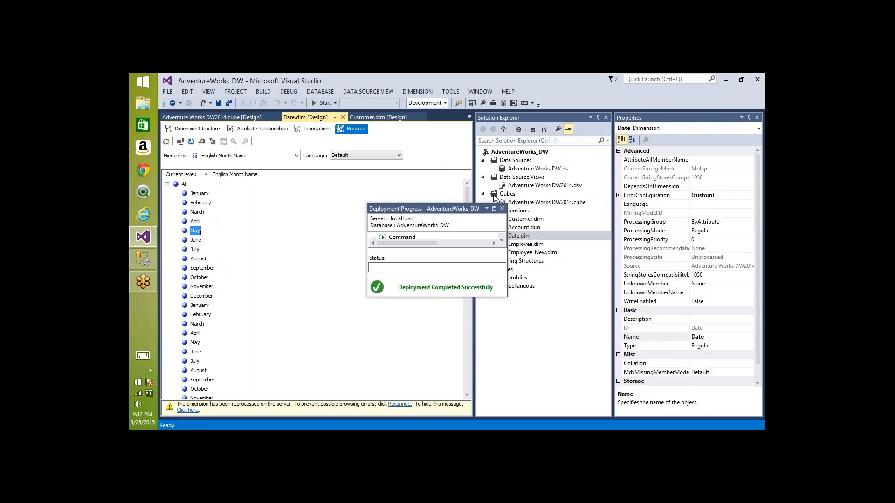
{"action": "left_click", "coordinate": [501, 209]}
{"action": "left_click", "coordinate": [182, 144]}
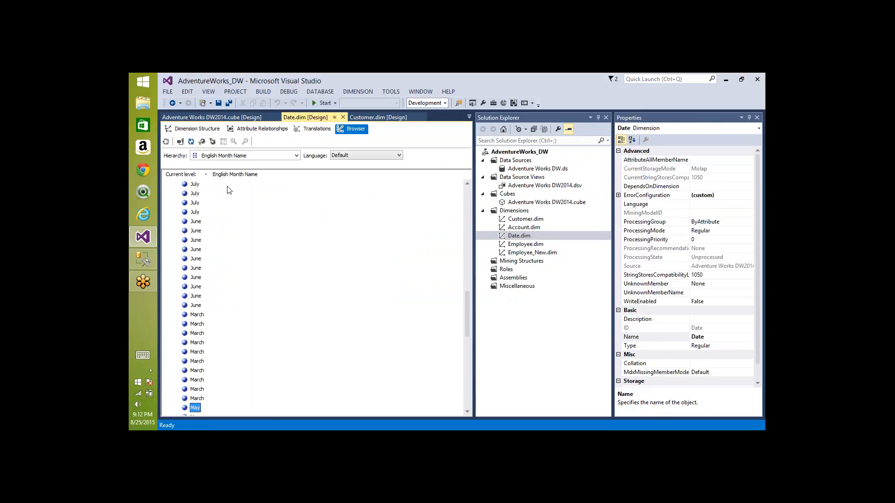
{"action": "left_click", "coordinate": [195, 185]}
{"action": "left_click", "coordinate": [194, 240]}
{"action": "left_click", "coordinate": [195, 286]}
{"action": "left_click", "coordinate": [193, 325]}
{"action": "left_click", "coordinate": [196, 361]}
{"action": "scroll", "coordinate": [219, 377], "scroll_direction": "down", "scroll_amount": 9}
{"action": "left_click", "coordinate": [194, 129]}
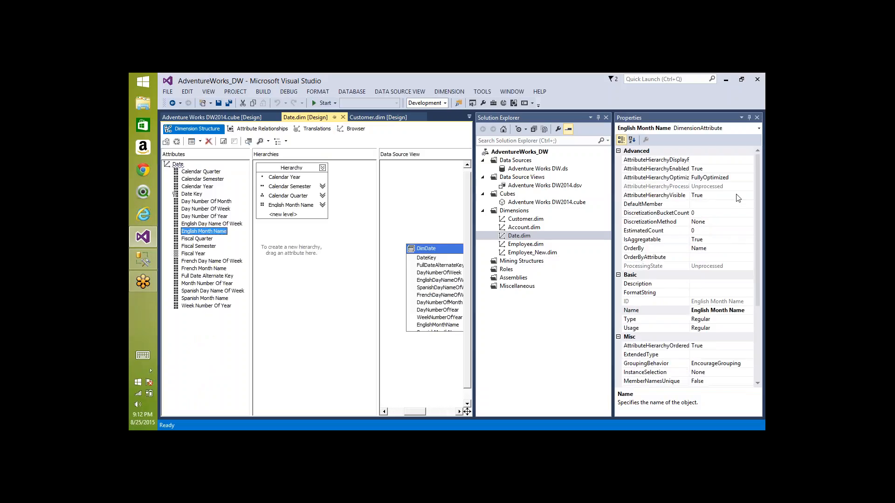
- Examine the OrderBy options of English Month Name and compare the properties of the Calendar, Fiscal and Month Number Of Year attributes
{"action": "left_click", "coordinate": [725, 248]}
{"action": "left_click", "coordinate": [750, 249]}
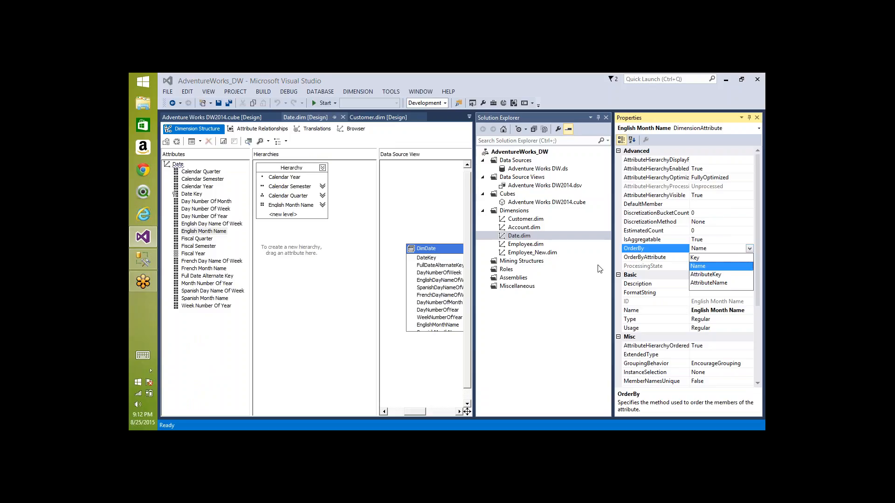
{"action": "left_click", "coordinate": [213, 175]}
{"action": "left_click", "coordinate": [213, 174]}
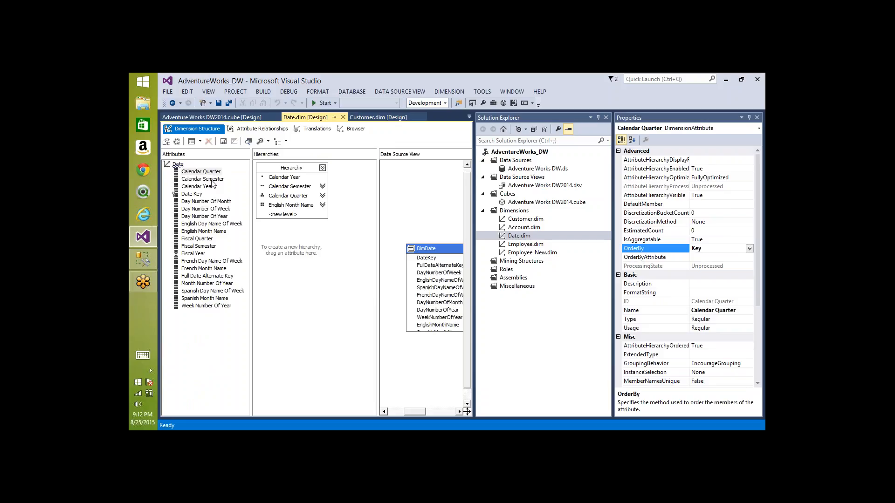
{"action": "left_click", "coordinate": [212, 182]}
{"action": "left_click", "coordinate": [202, 284]}
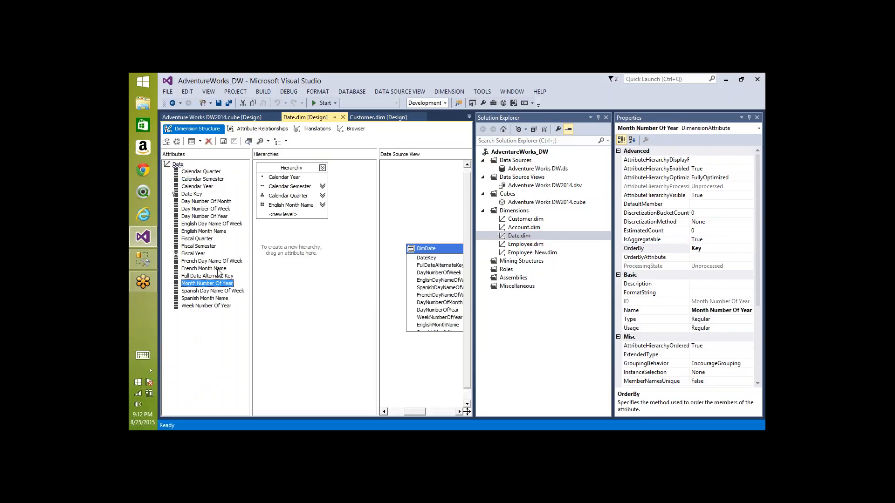
{"action": "left_click", "coordinate": [198, 239]}
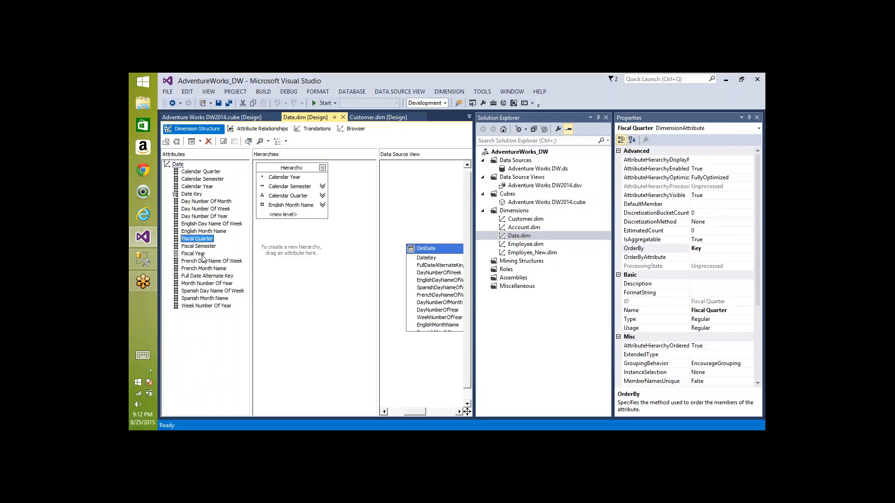
{"action": "left_click", "coordinate": [209, 189]}
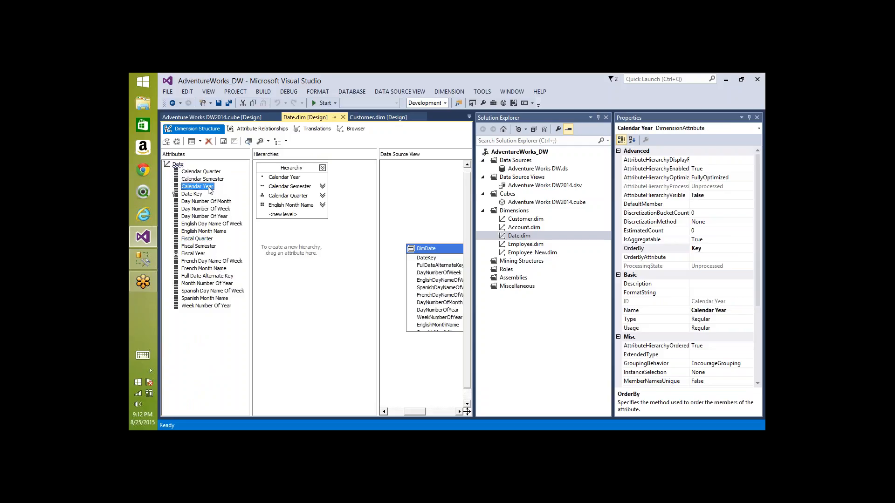
{"action": "left_click", "coordinate": [205, 254]}
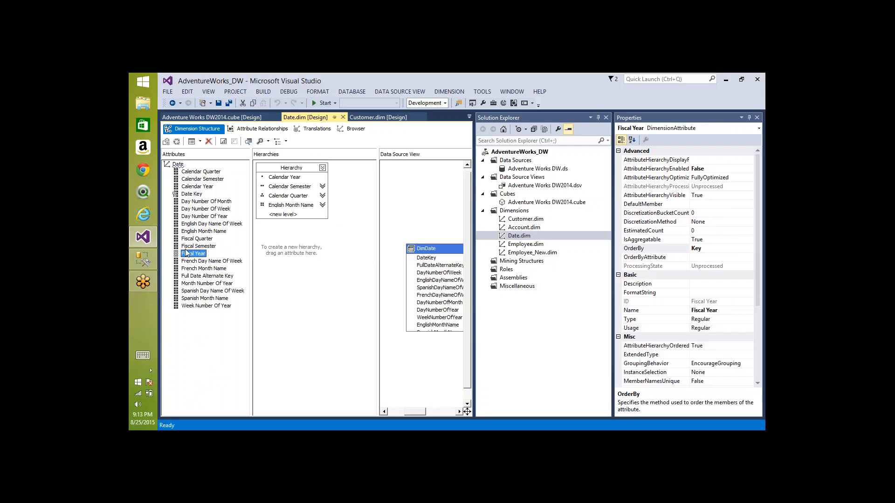
- Set the OrderBy property of the English Month Name attribute to AttributeKey
{"action": "left_click", "coordinate": [199, 232]}
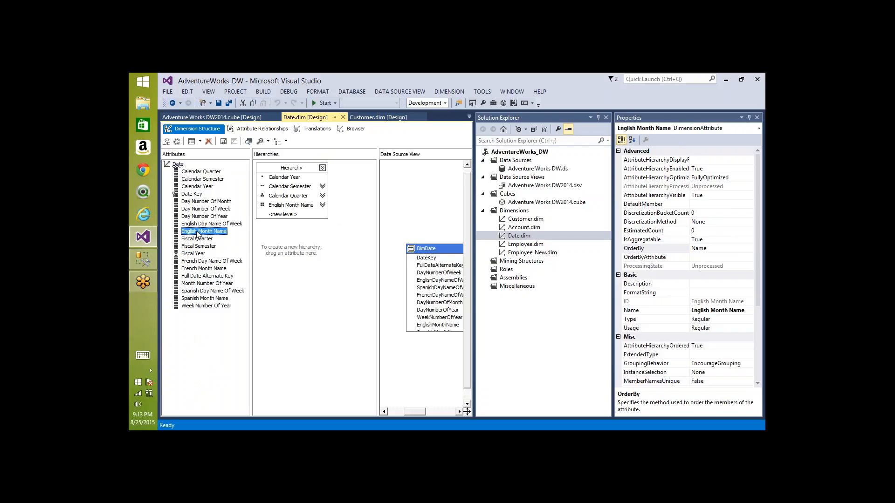
{"action": "left_click", "coordinate": [706, 248]}
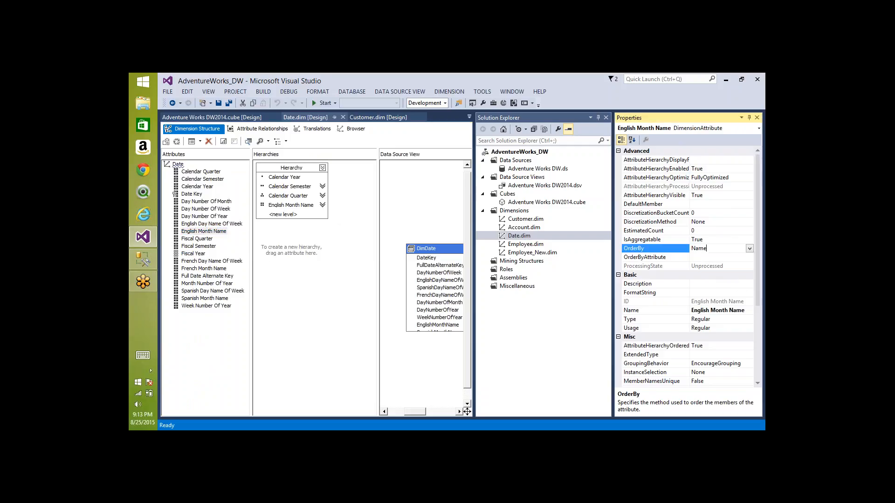
{"action": "left_click", "coordinate": [749, 249]}
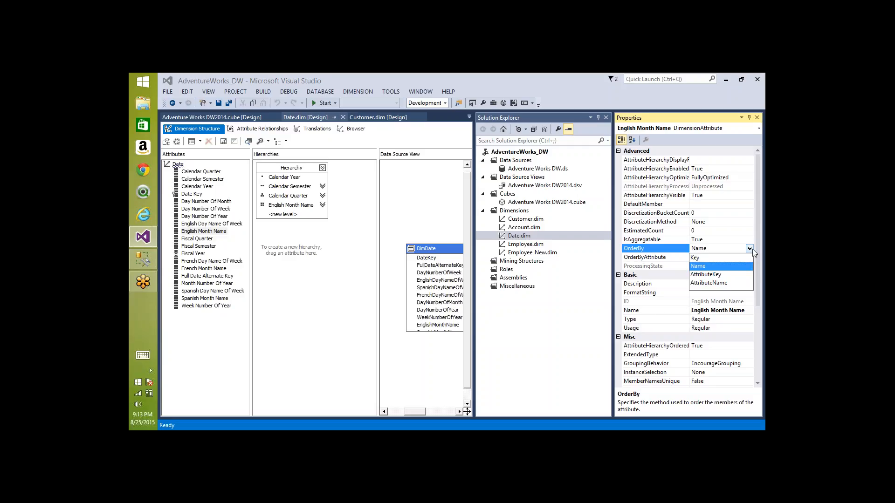
{"action": "left_click", "coordinate": [715, 275]}
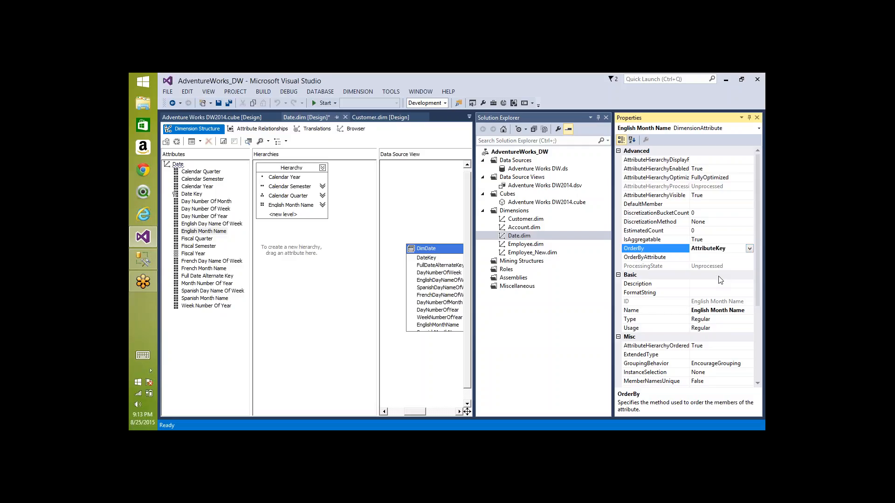
{"action": "left_click", "coordinate": [722, 259]}
{"action": "left_click", "coordinate": [711, 249]}
{"action": "left_click", "coordinate": [750, 249]}
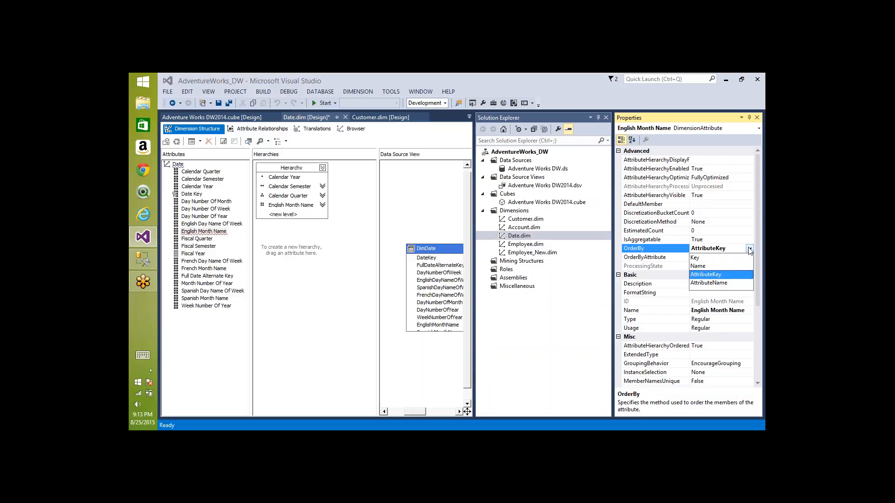
{"action": "left_click", "coordinate": [749, 251]}
- Set the OrderByAttribute property of English Month Name to Calendar Quarter
{"action": "left_click", "coordinate": [644, 258]}
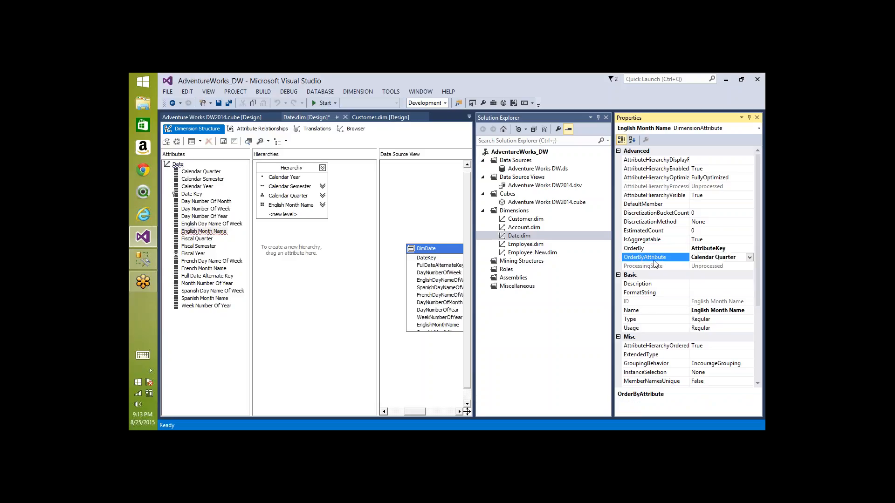
{"action": "left_click", "coordinate": [749, 258]}
{"action": "left_click", "coordinate": [727, 267]}
{"action": "left_click", "coordinate": [750, 258]}
{"action": "left_click", "coordinate": [703, 276]}
- Build and deploy the project, and run Process Full on the Date dimension
{"action": "left_click", "coordinate": [177, 142]}
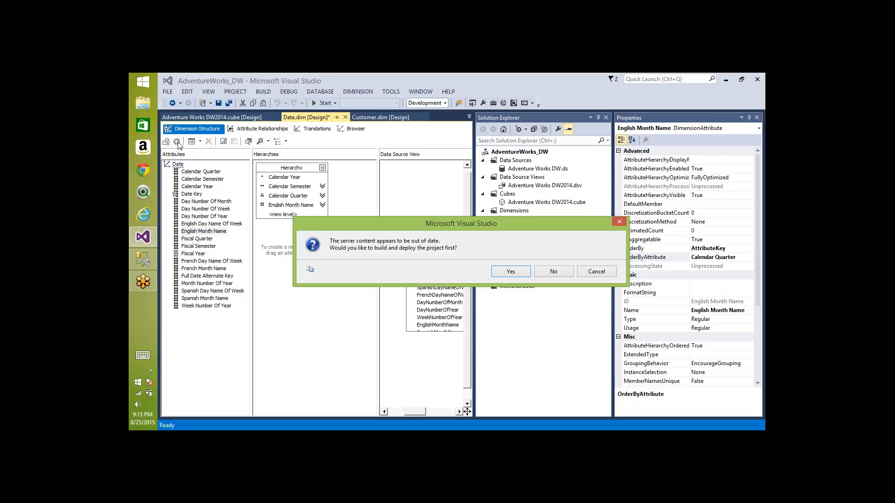
{"action": "key", "text": "Return"}
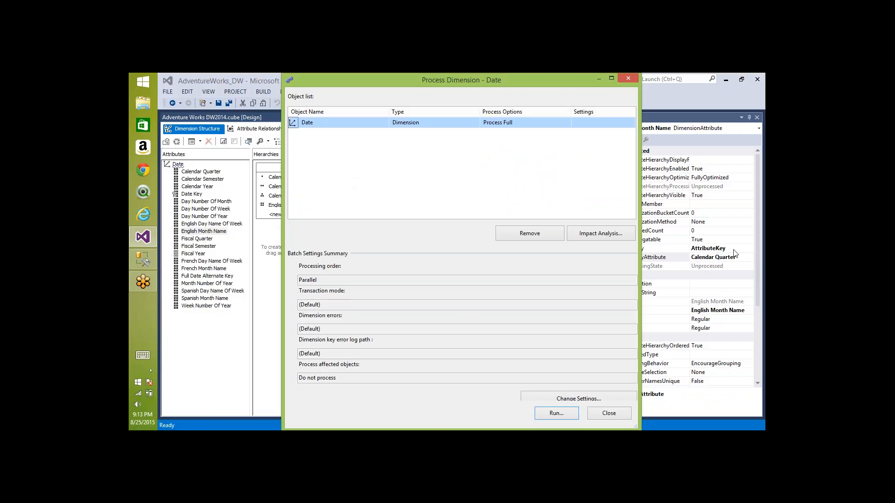
{"action": "left_click", "coordinate": [565, 411]}
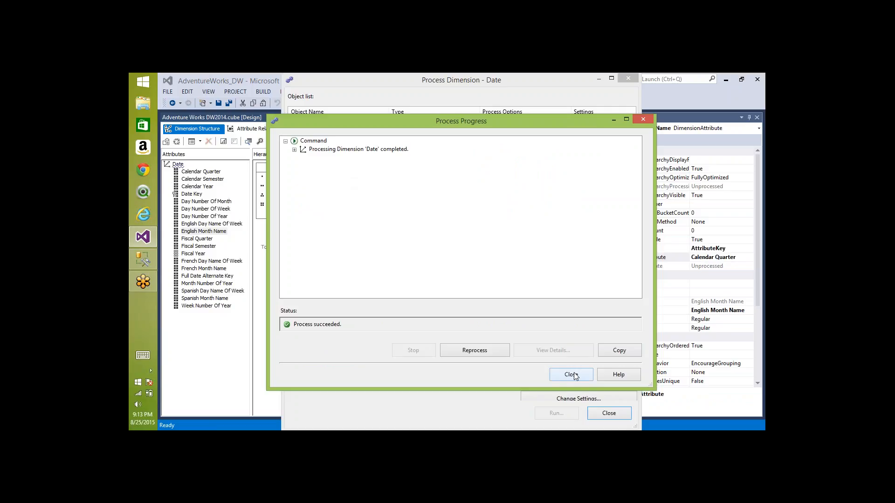
{"action": "left_click", "coordinate": [574, 376]}
{"action": "left_click", "coordinate": [608, 415]}
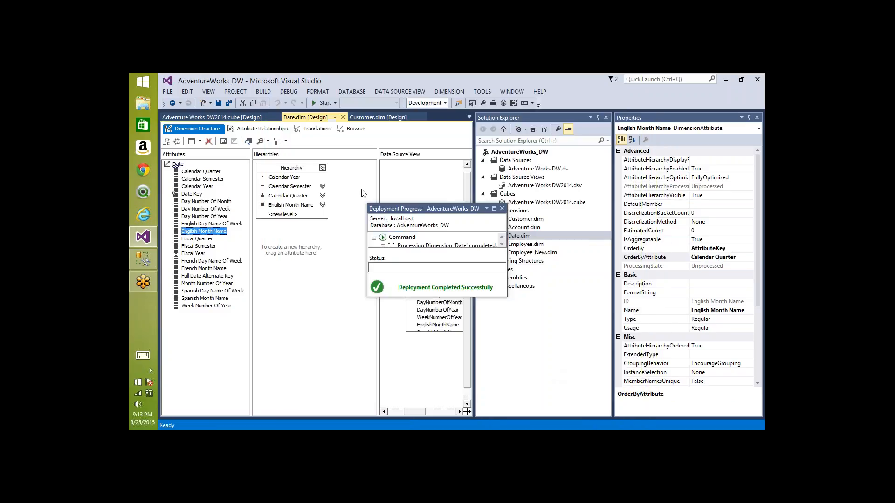
- Reconnect the Date dimension browser and examine the sort order of the English Month Name members
{"action": "left_click", "coordinate": [353, 129]}
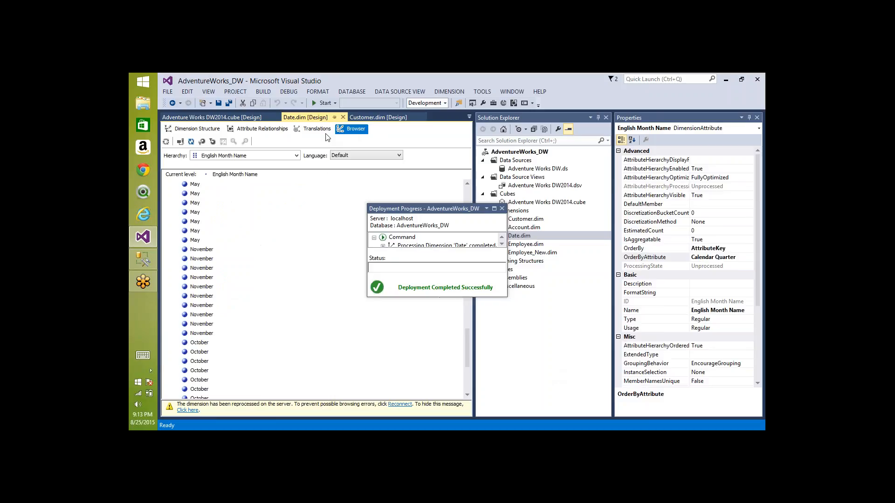
{"action": "left_click", "coordinate": [181, 143]}
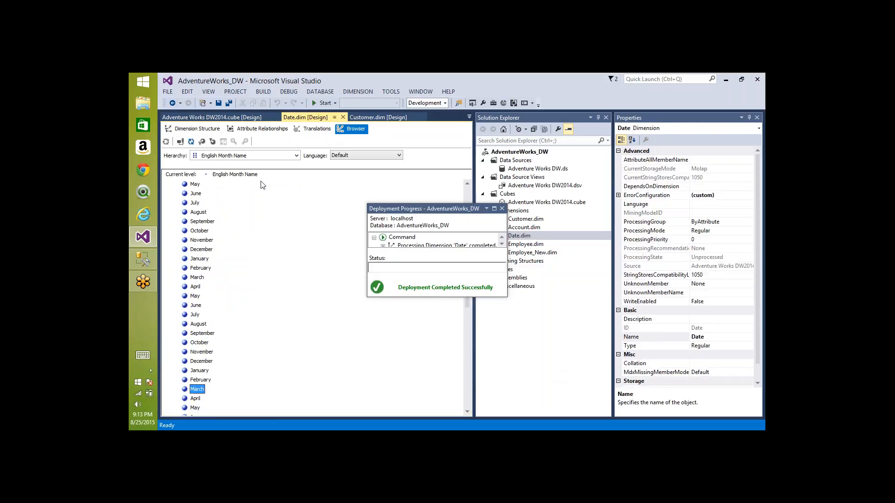
{"action": "left_click", "coordinate": [195, 204]}
{"action": "left_click", "coordinate": [202, 216]}
{"action": "left_click", "coordinate": [203, 223]}
{"action": "left_click", "coordinate": [196, 238]}
{"action": "left_click", "coordinate": [208, 247]}
{"action": "left_click", "coordinate": [202, 259]}
{"action": "left_click", "coordinate": [199, 277]}
{"action": "left_click", "coordinate": [193, 184]}
{"action": "left_click", "coordinate": [194, 203]}
{"action": "left_click", "coordinate": [198, 231]}
{"action": "left_click", "coordinate": [202, 259]}
{"action": "left_click", "coordinate": [195, 296]}
{"action": "left_click", "coordinate": [198, 324]}
{"action": "left_click", "coordinate": [201, 352]}
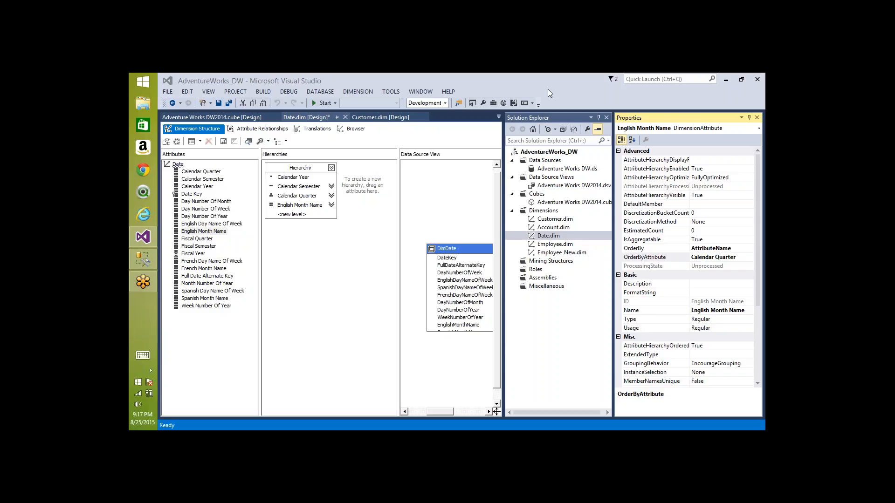
{"action": "left_click", "coordinate": [197, 291]}
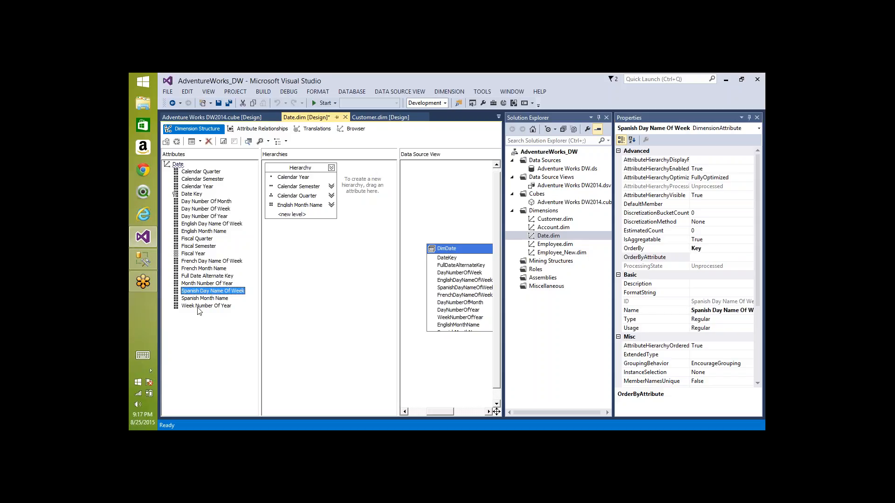
{"action": "left_click", "coordinate": [197, 307], "text": "shift"}
{"action": "left_click", "coordinate": [208, 276]}
{"action": "left_click", "coordinate": [204, 306], "text": "shift"}
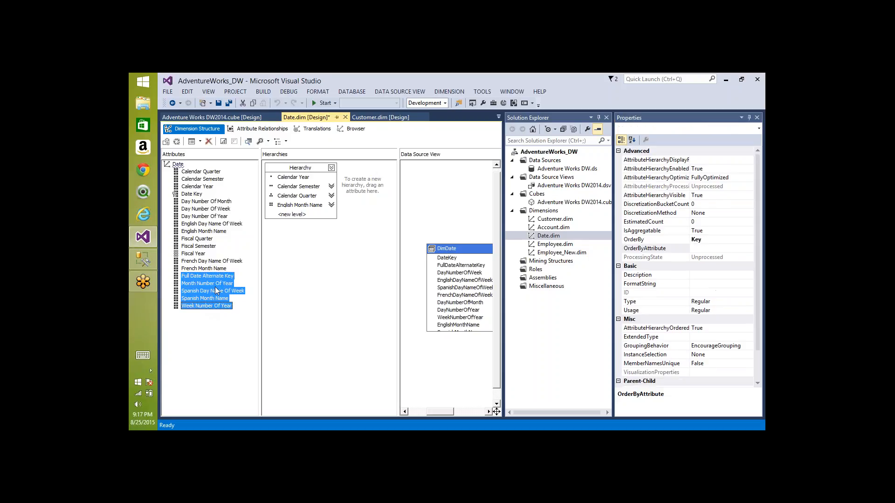
{"action": "right_click", "coordinate": [216, 290]}
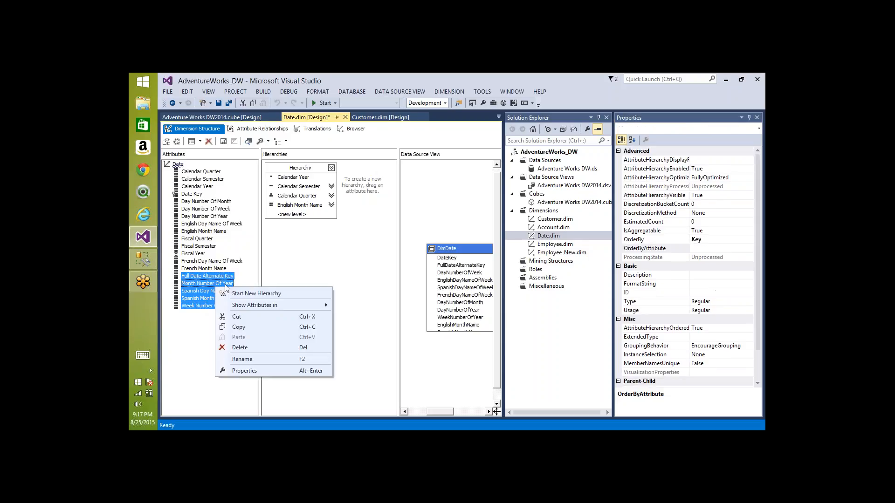
{"action": "left_click", "coordinate": [350, 247]}
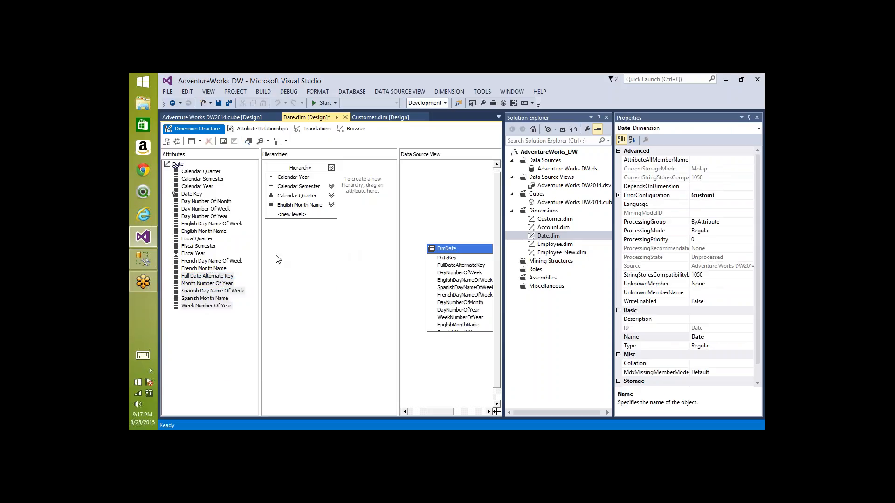
- Set the OrderBy property of the Fiscal Year attribute to AttributeName
{"action": "left_click", "coordinate": [198, 254]}
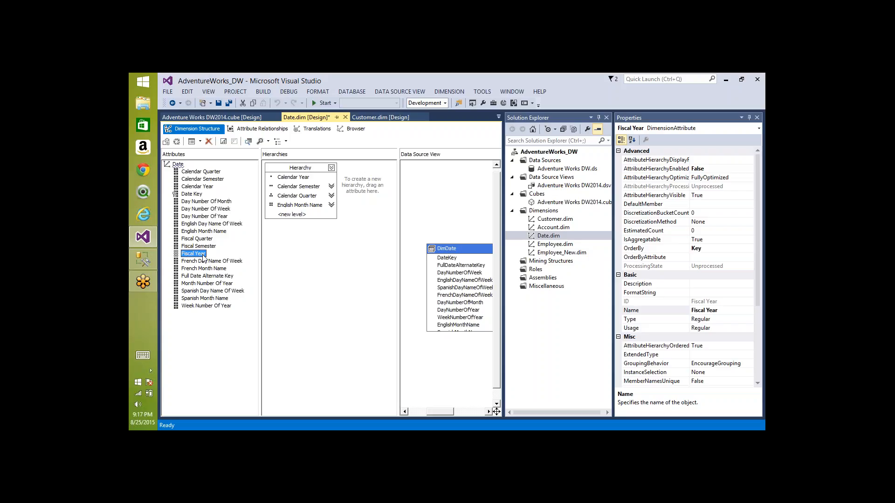
{"action": "left_click", "coordinate": [699, 258]}
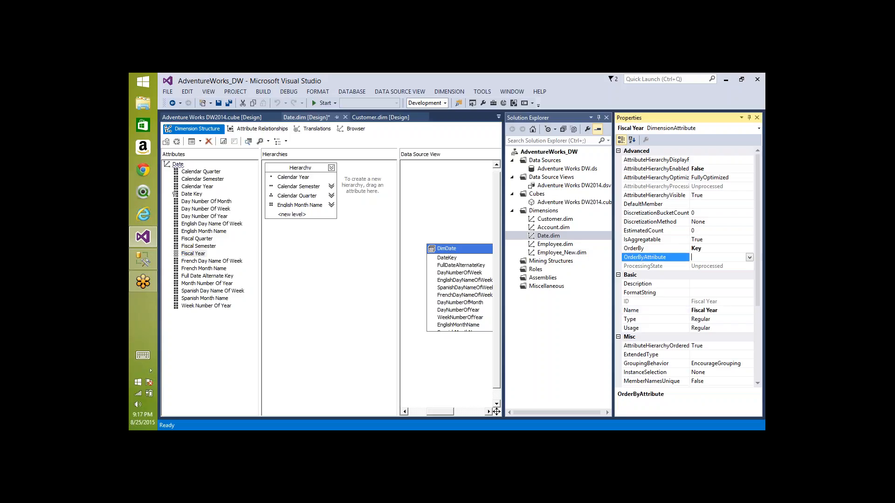
{"action": "left_click", "coordinate": [746, 250]}
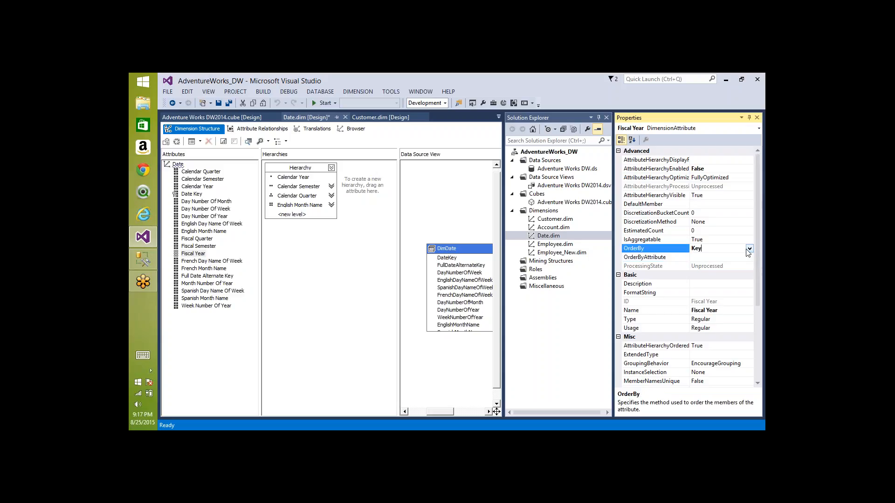
{"action": "left_click", "coordinate": [748, 250]}
{"action": "left_click", "coordinate": [720, 271]}
{"action": "left_click", "coordinate": [749, 249]}
{"action": "left_click", "coordinate": [705, 283]}
- Check which attributes the OrderByAttribute property offers for Fiscal Year
{"action": "left_click", "coordinate": [710, 258]}
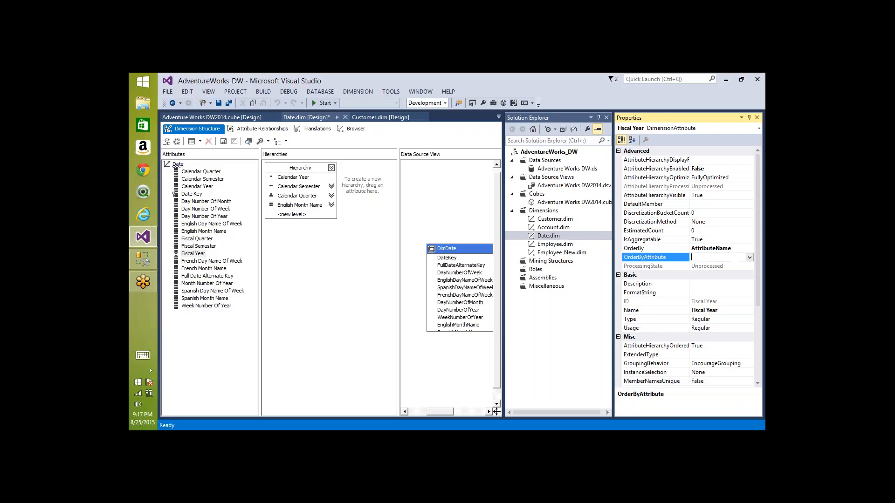
{"action": "left_click", "coordinate": [749, 257]}
{"action": "left_click", "coordinate": [749, 257]}
{"action": "left_click", "coordinate": [748, 258]}
{"action": "left_click", "coordinate": [749, 258]}
{"action": "left_click", "coordinate": [749, 249]}
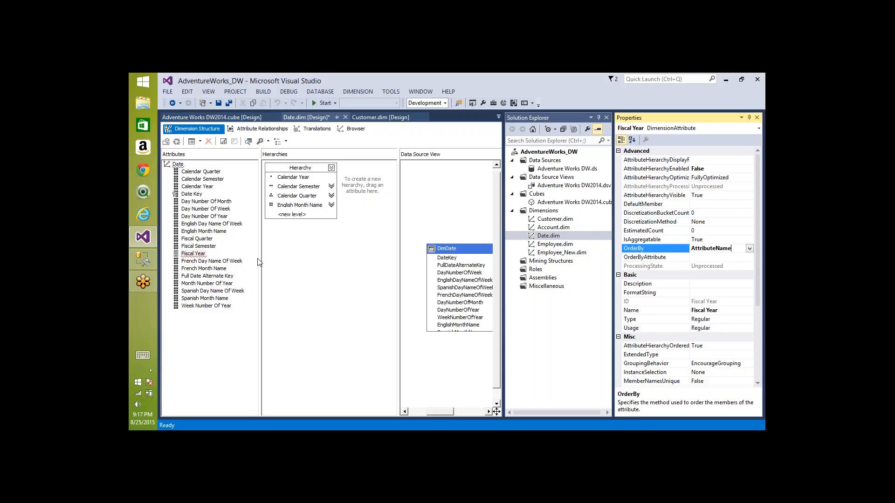
- Set the OrderByAttribute property of the English Month Name attribute to Fiscal Year
{"action": "left_click", "coordinate": [204, 231]}
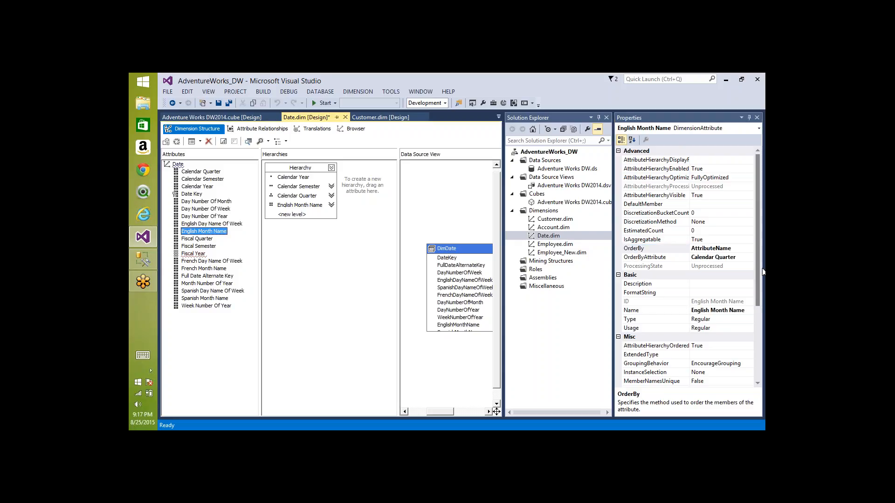
{"action": "left_click", "coordinate": [749, 258]}
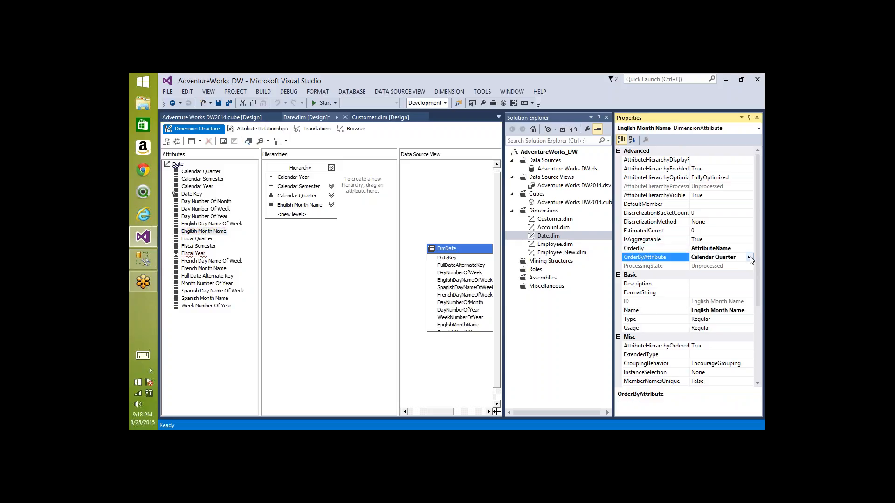
{"action": "left_click", "coordinate": [749, 258]}
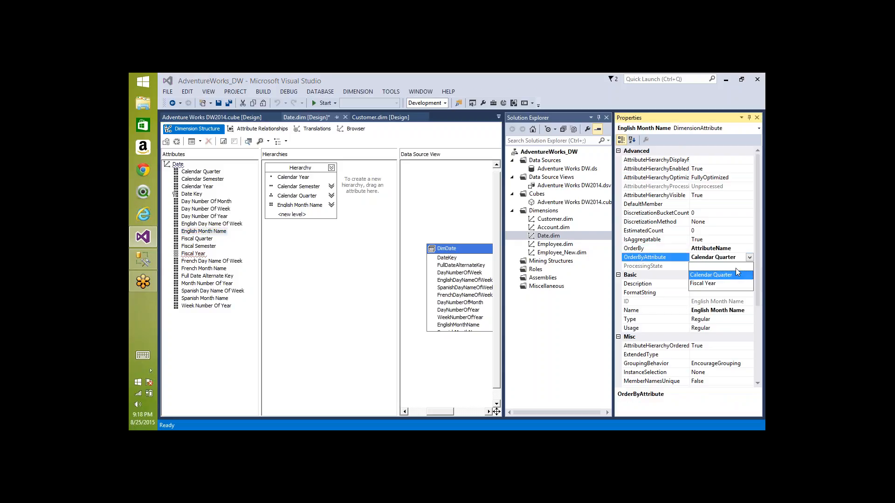
{"action": "left_click", "coordinate": [708, 284]}
- Examine how English Month Name relates to Fiscal Year and Calendar Quarter in the attribute relationships, and return to the dimension structure
{"action": "left_click", "coordinate": [260, 129]}
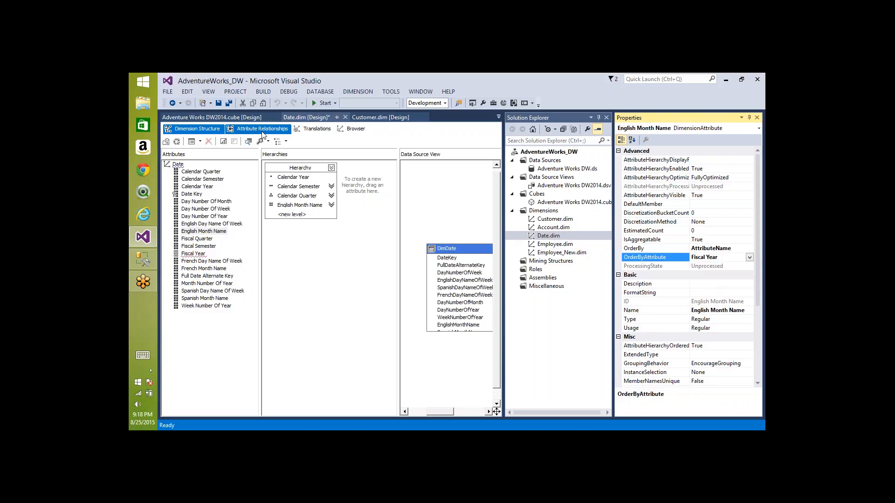
{"action": "left_click", "coordinate": [323, 169]}
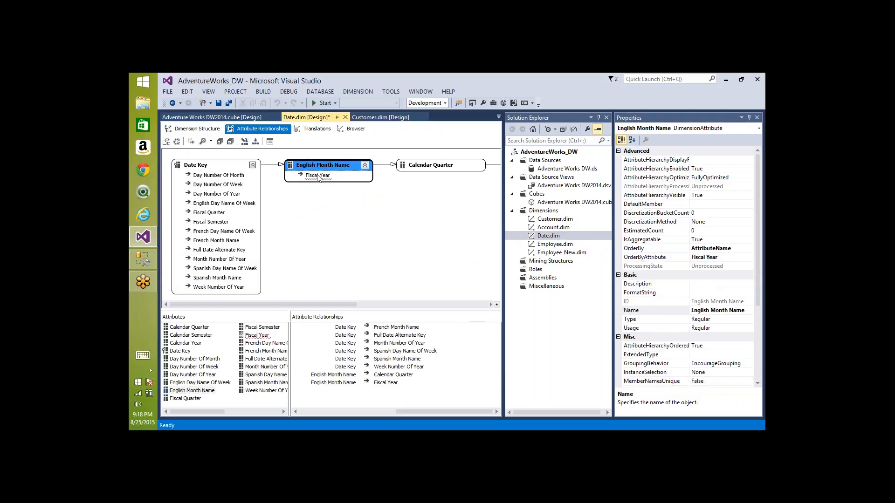
{"action": "left_click", "coordinate": [325, 178]}
{"action": "left_click", "coordinate": [418, 166]}
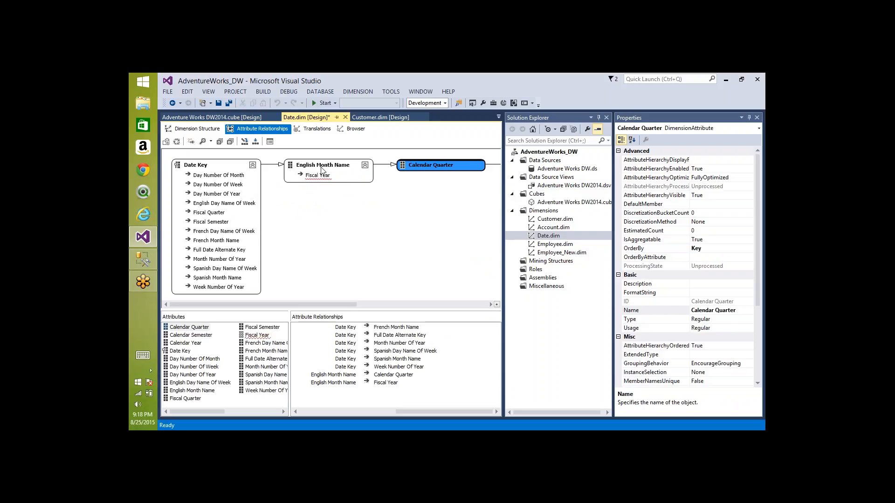
{"action": "left_click", "coordinate": [193, 130]}
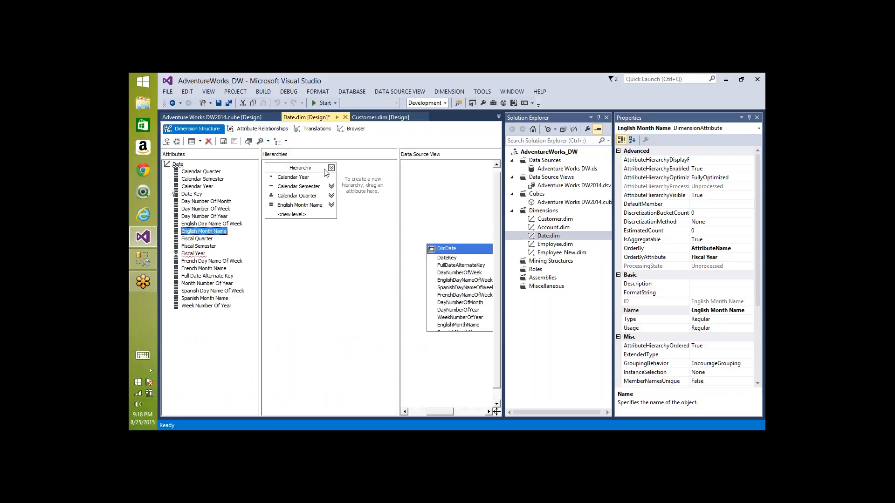
- Check which attributes OrderByAttribute offers for English Month Name, and review the ordering properties of the Fiscal Year attribute
{"action": "left_click", "coordinate": [739, 258]}
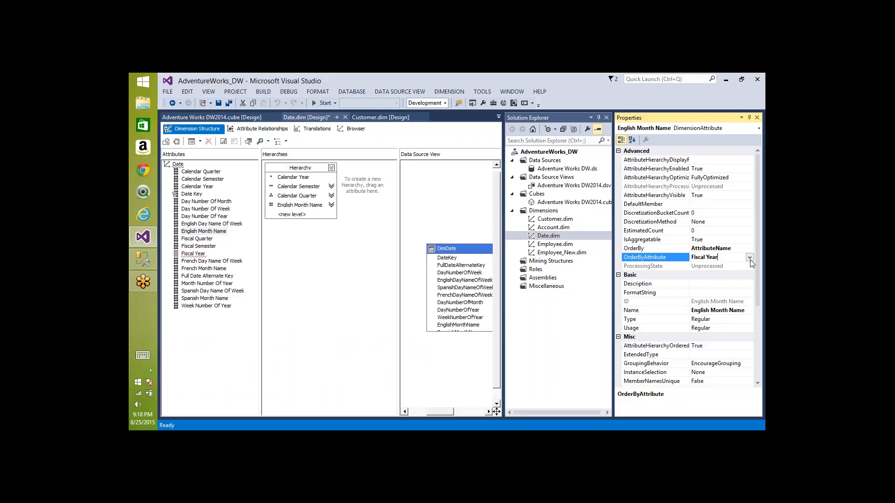
{"action": "left_click", "coordinate": [749, 258]}
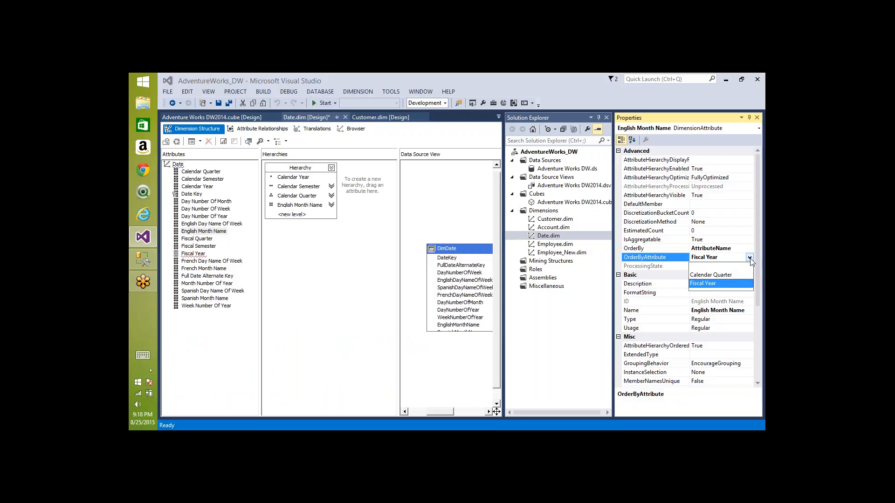
{"action": "left_click", "coordinate": [706, 284]}
{"action": "left_click", "coordinate": [192, 254]}
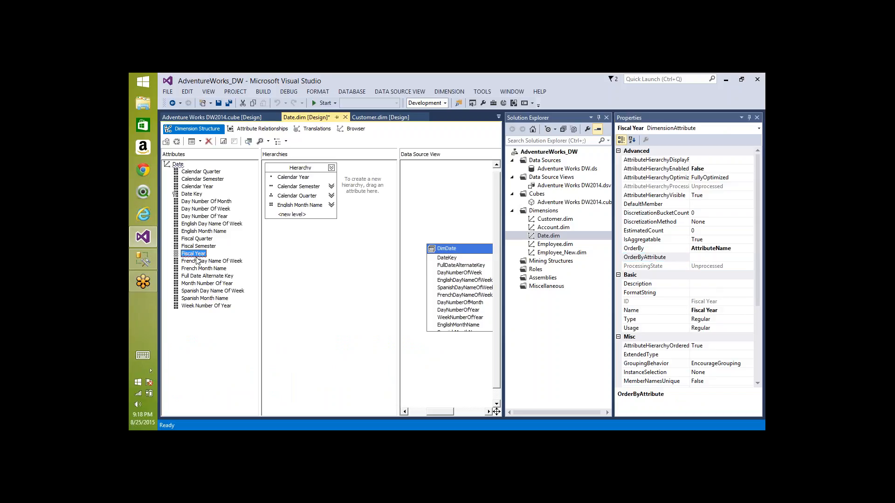
{"action": "mouse_move", "coordinate": [198, 258]}
{"action": "left_click", "coordinate": [216, 262]}
{"action": "left_click", "coordinate": [200, 255]}
{"action": "key", "text": "F4"}
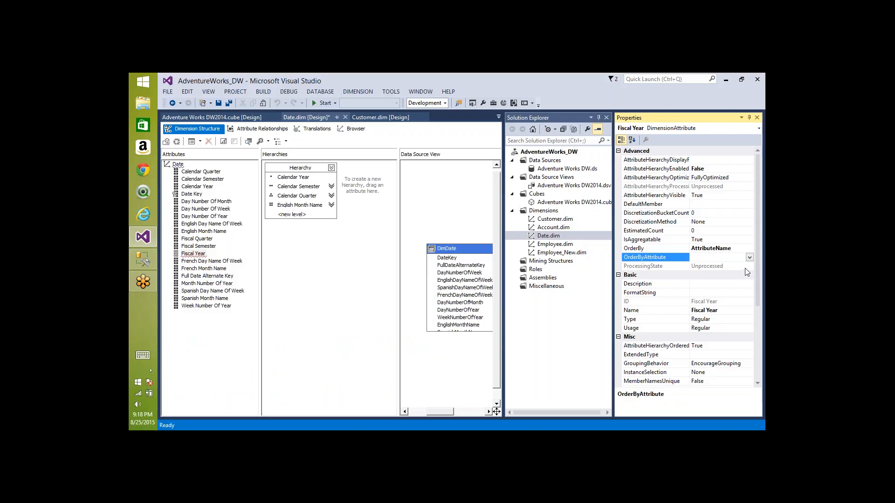
- Set the OrderBy property of Fiscal Year to Key and check the OrderByAttribute setting of English Month Name
{"action": "left_click", "coordinate": [196, 261]}
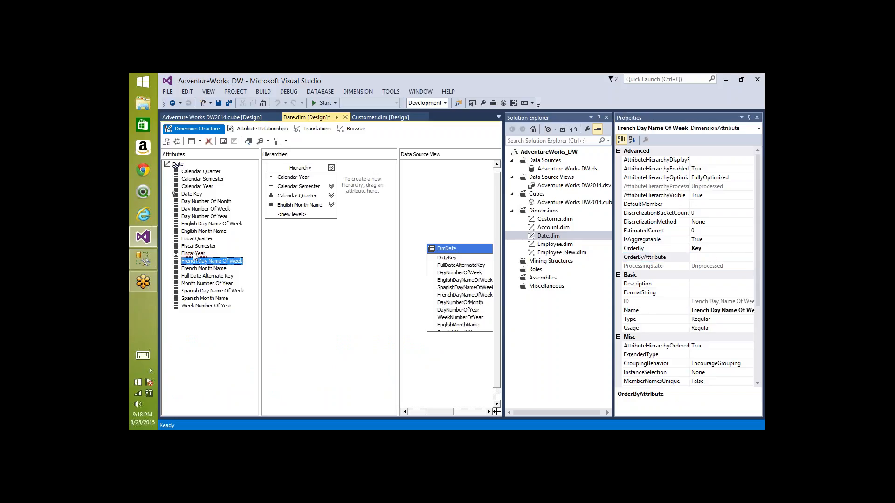
{"action": "left_click", "coordinate": [193, 254]}
{"action": "left_click", "coordinate": [746, 251]}
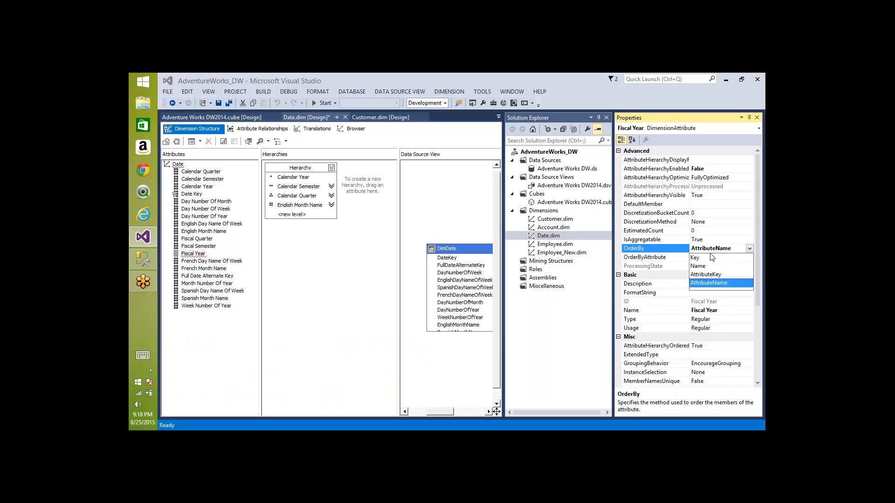
{"action": "left_click", "coordinate": [696, 262]}
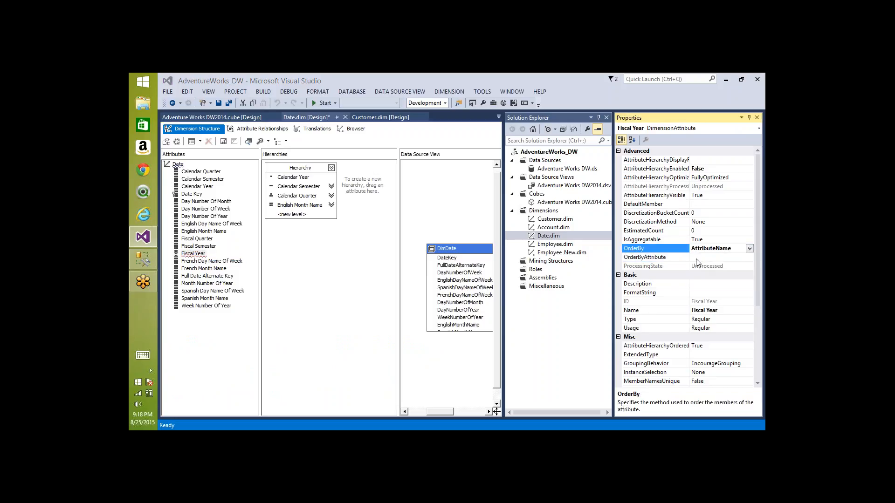
{"action": "left_click", "coordinate": [200, 233]}
{"action": "left_click", "coordinate": [748, 258]}
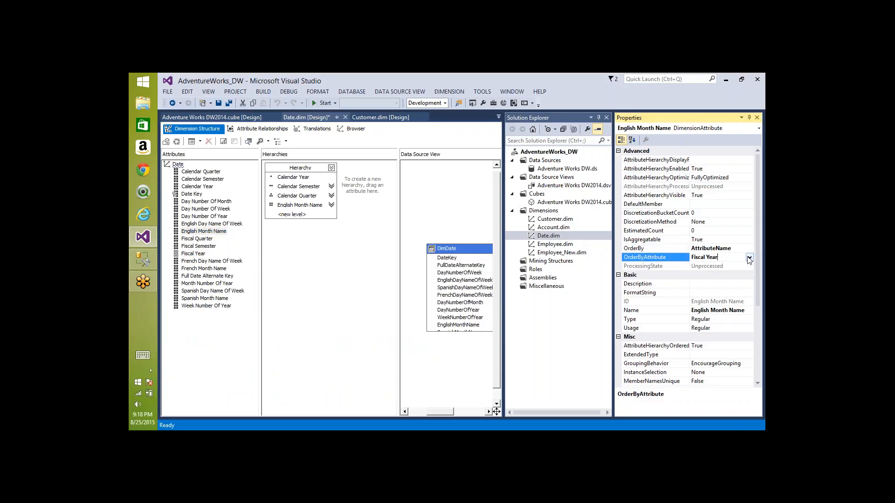
- Set the OrderBy property of the Fiscal Year attribute to AttributeName
{"action": "left_click", "coordinate": [192, 253]}
{"action": "left_click", "coordinate": [748, 248]}
{"action": "left_click", "coordinate": [749, 249]}
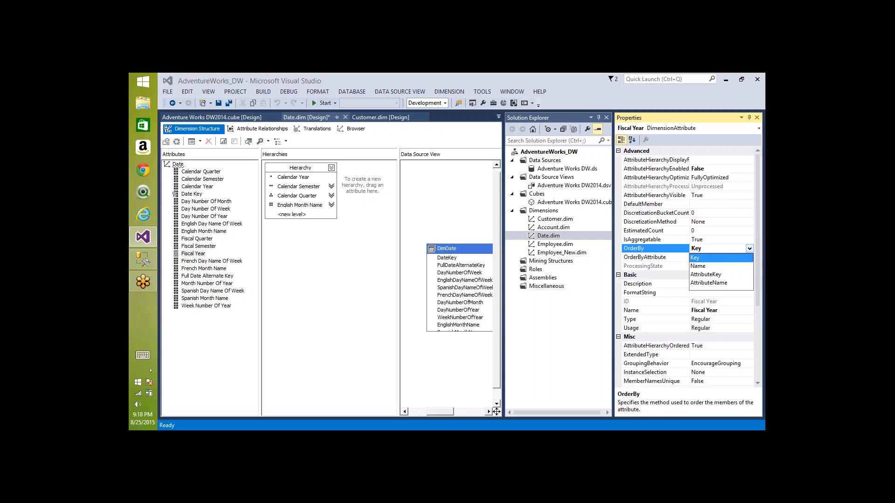
{"action": "left_click", "coordinate": [726, 283]}
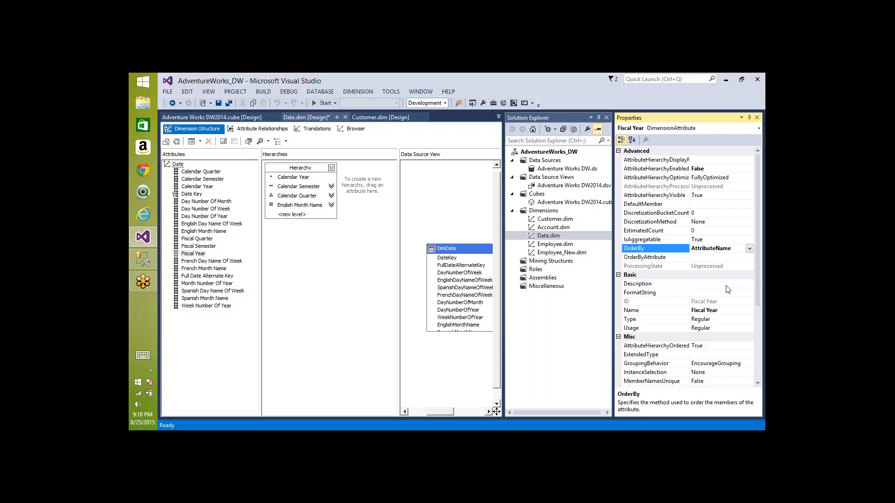
- Set the OrderBy property of the Fiscal Year attribute to Key and check the ordering properties of English Month Name
{"action": "left_click", "coordinate": [196, 267]}
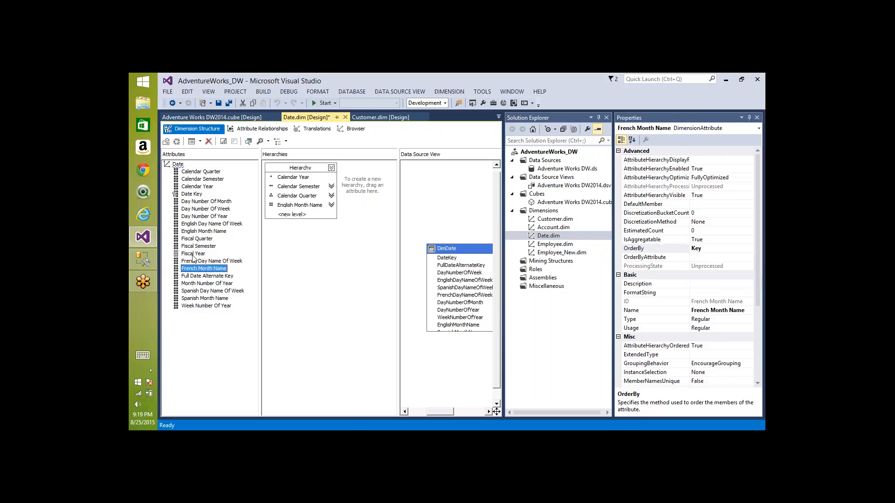
{"action": "left_click", "coordinate": [200, 253]}
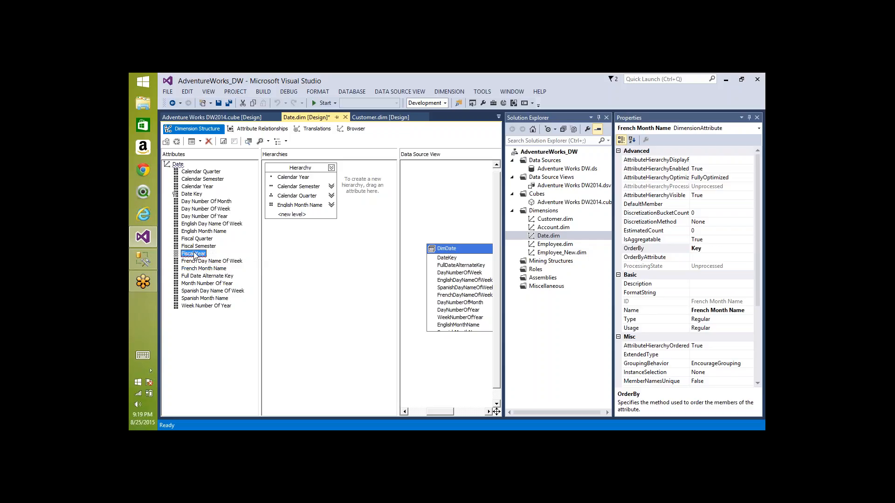
{"action": "left_click", "coordinate": [712, 258]}
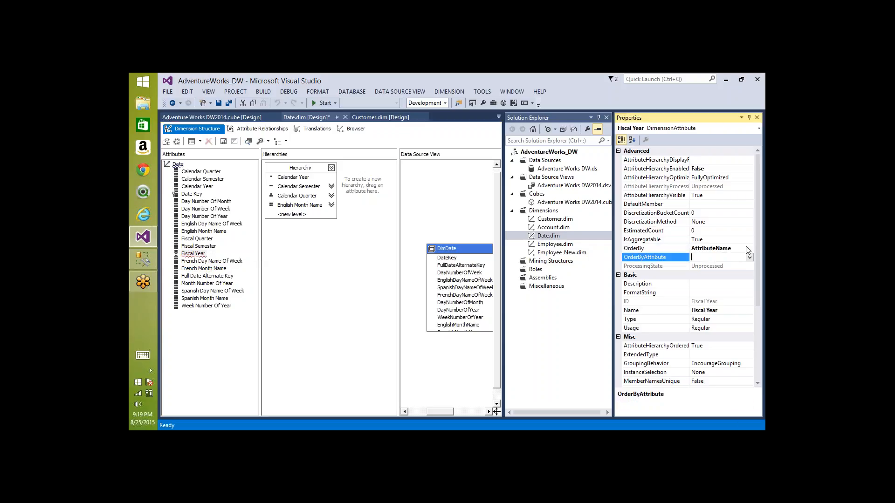
{"action": "left_click", "coordinate": [749, 249]}
{"action": "left_click", "coordinate": [749, 248]}
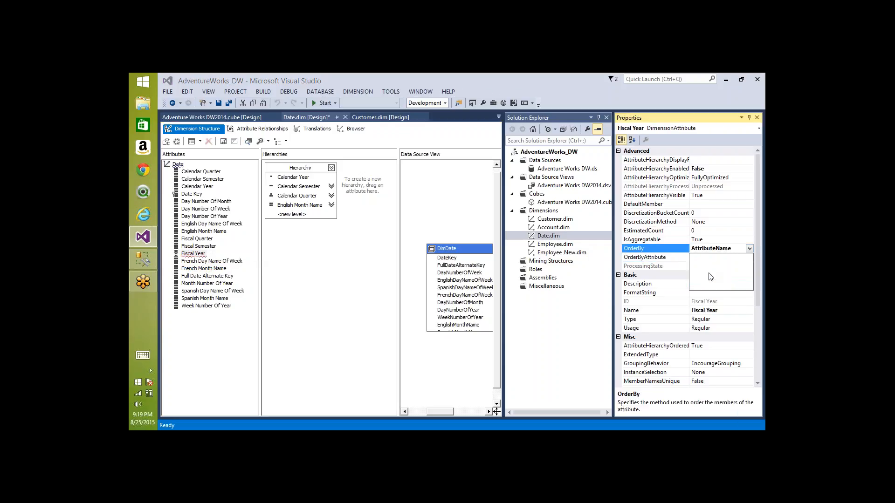
{"action": "left_click", "coordinate": [710, 274]}
{"action": "left_click", "coordinate": [701, 259]}
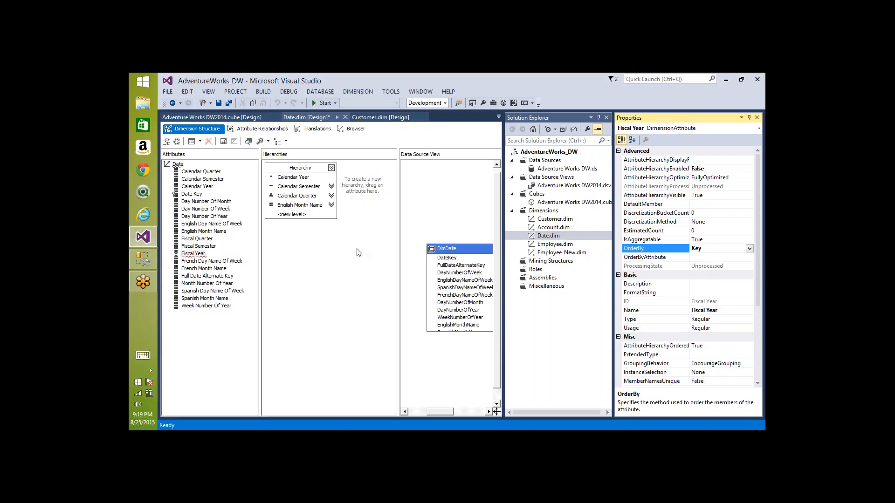
{"action": "left_click", "coordinate": [198, 261]}
{"action": "left_click", "coordinate": [195, 254]}
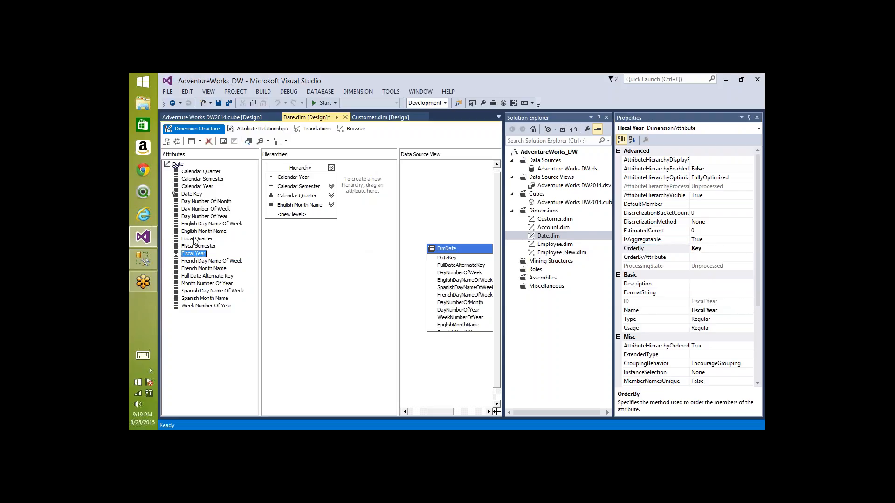
{"action": "left_click", "coordinate": [201, 232]}
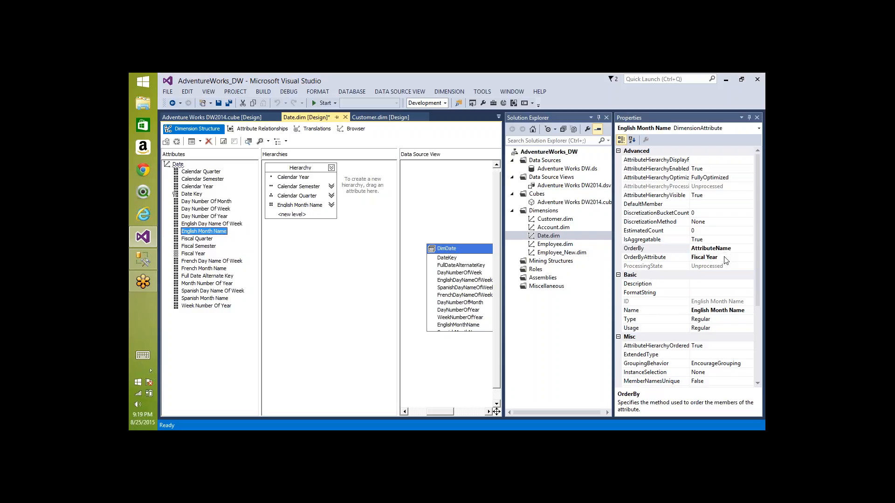
- Save and deploy the changes, and run a full process of the Date dimension
{"action": "left_click", "coordinate": [178, 142]}
{"action": "key", "text": "Return"}
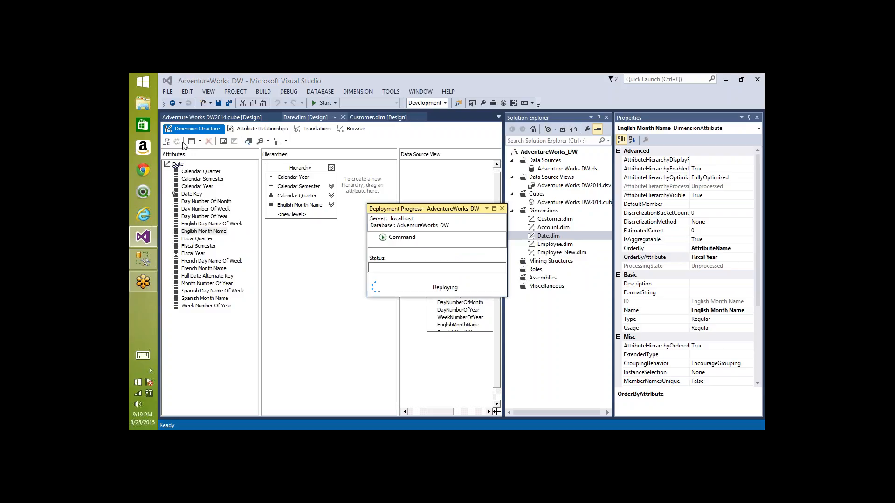
{"action": "key", "text": "Return"}
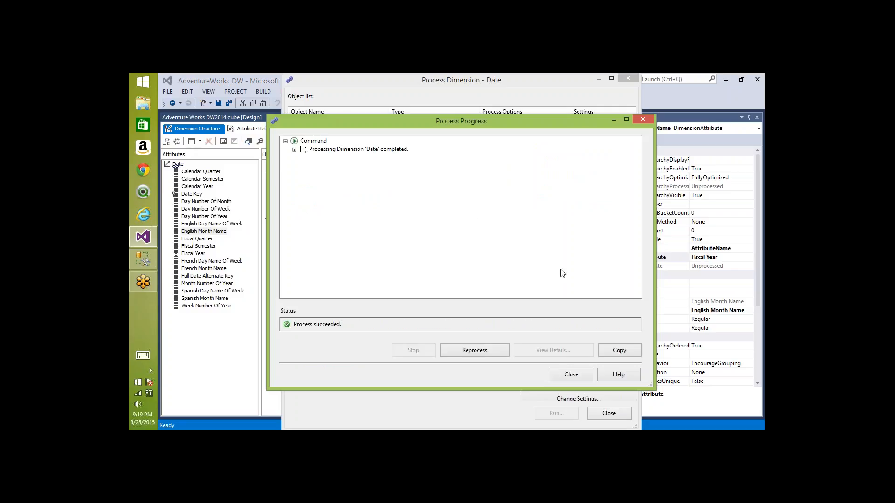
{"action": "left_click", "coordinate": [539, 87]}
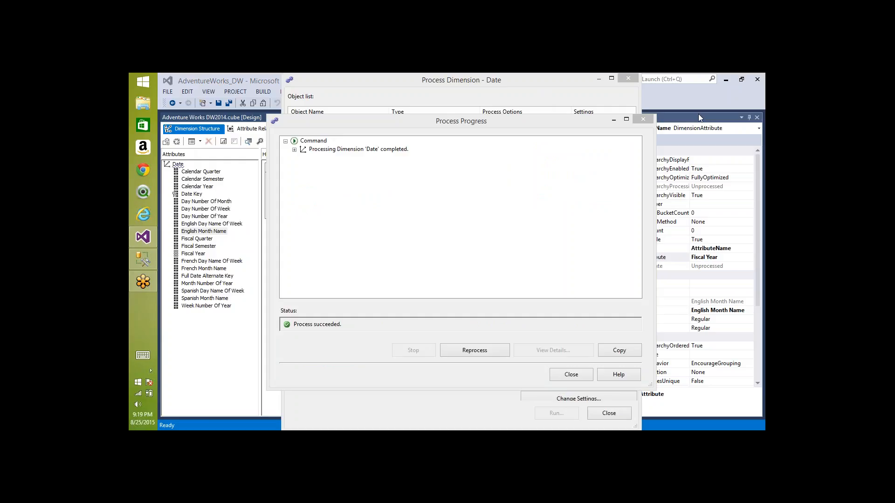
{"action": "left_click", "coordinate": [566, 377]}
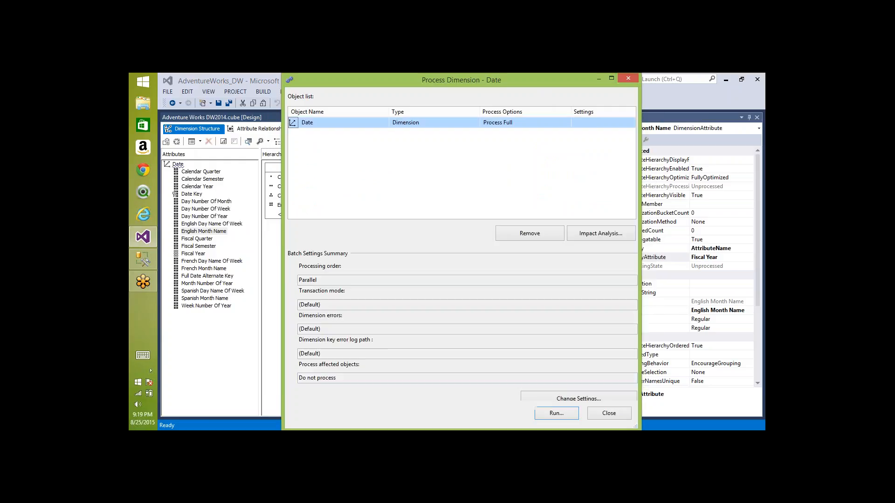
{"action": "left_click", "coordinate": [608, 414]}
- Reconnect the dimension browser, examine the member order of the English Month Name hierarchy, and return to the Fiscal Year attribute in the structure
{"action": "left_click", "coordinate": [354, 128]}
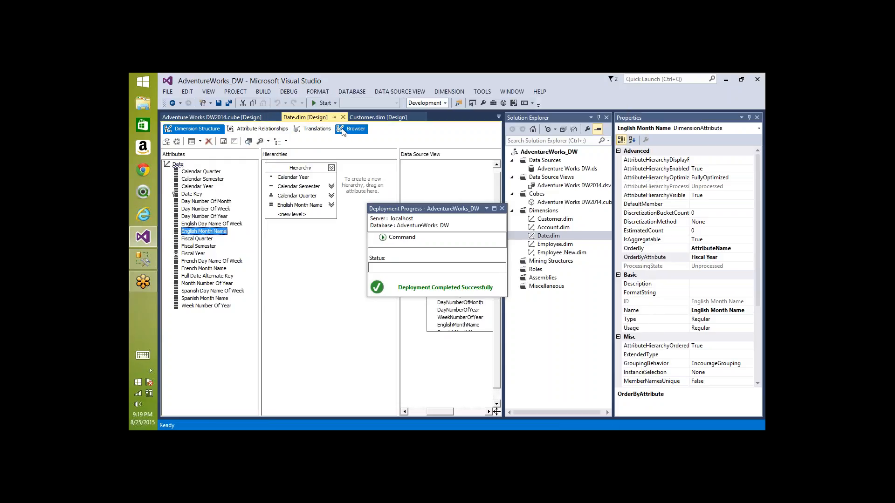
{"action": "left_click", "coordinate": [180, 142]}
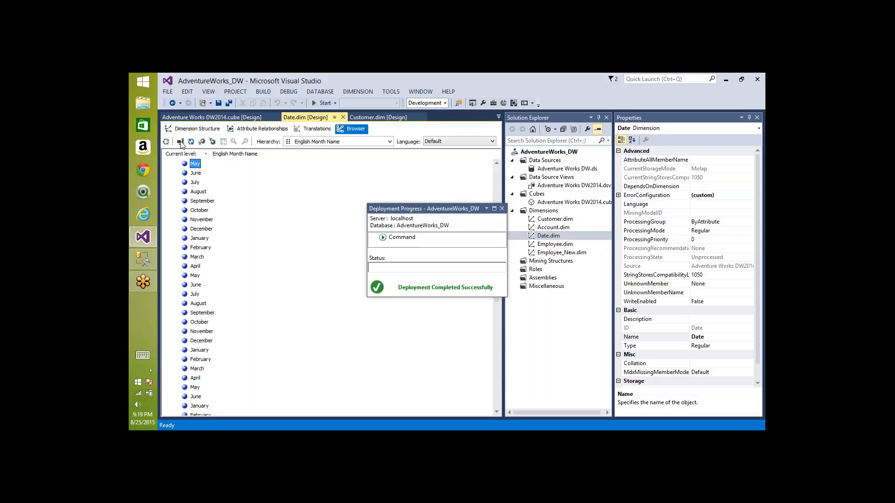
{"action": "left_click", "coordinate": [180, 142]}
{"action": "left_click", "coordinate": [197, 173]}
{"action": "left_click", "coordinate": [196, 182]}
{"action": "left_click", "coordinate": [198, 201]}
{"action": "left_click", "coordinate": [198, 217]}
{"action": "left_click", "coordinate": [181, 126]}
{"action": "left_click", "coordinate": [193, 253]}
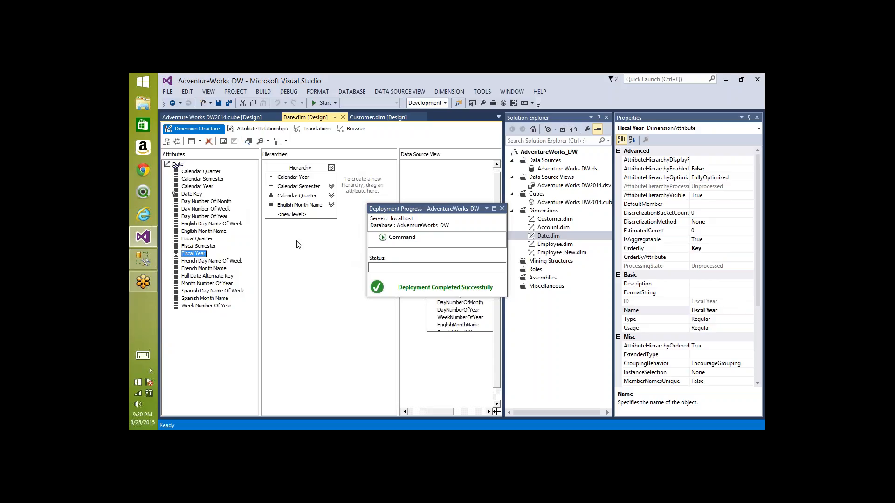
- Delete the Full Date Alternate Key, Month Number Of Year, Spanish Day Name Of Week, Spanish Month Name and Week Number Of Year attributes
{"action": "left_click_drag", "start_coordinate": [201, 275], "coordinate": [199, 308]}
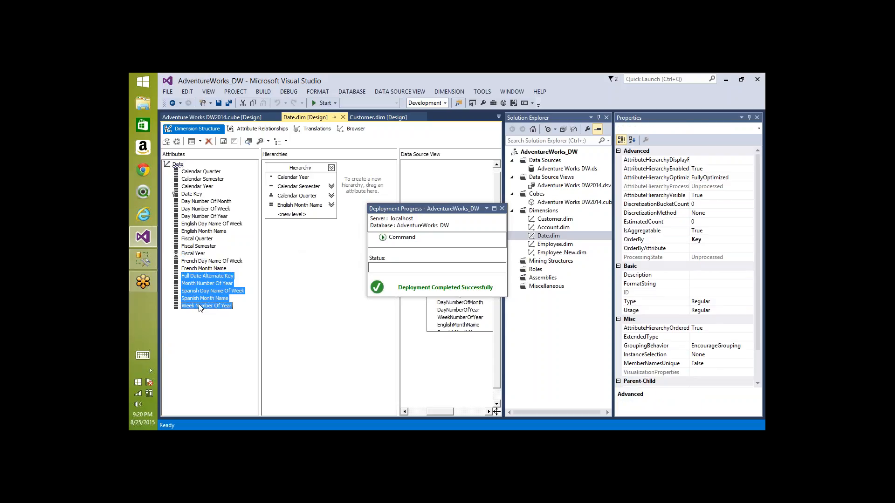
{"action": "key", "text": "Delete"}
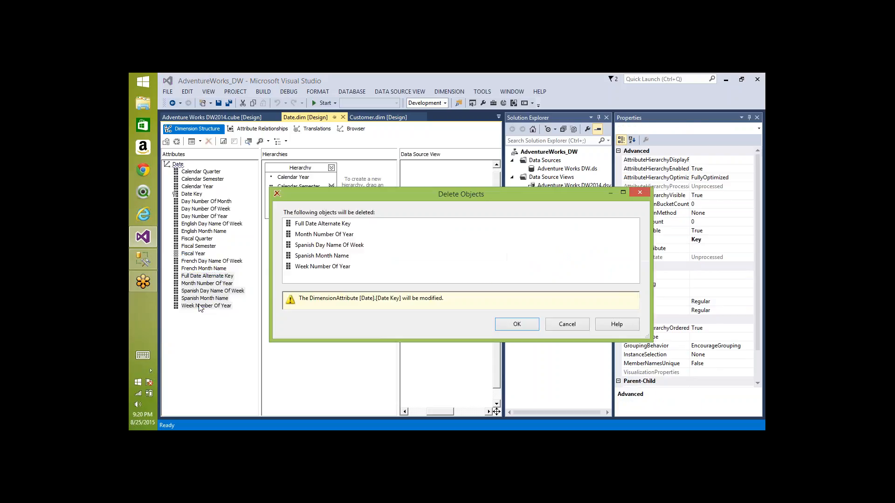
{"action": "key", "text": "Return"}
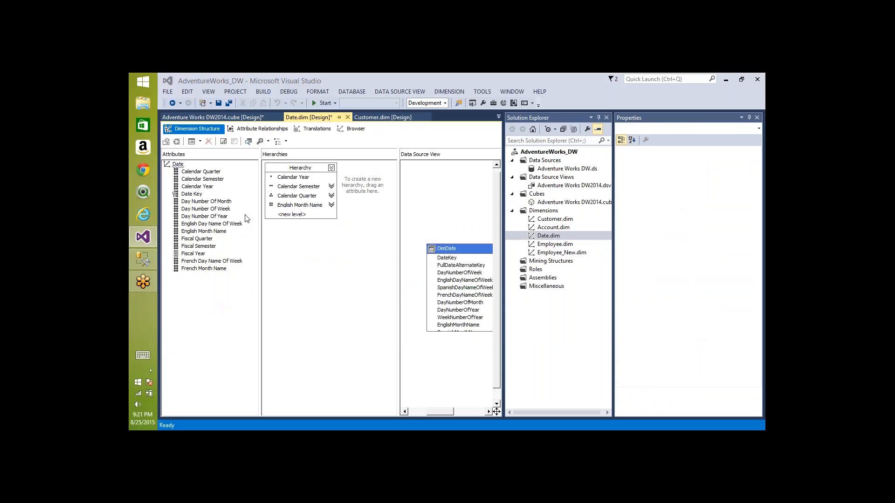
- Check which options the UnknownMember property of the Date dimension offers
{"action": "left_click", "coordinate": [191, 172]}
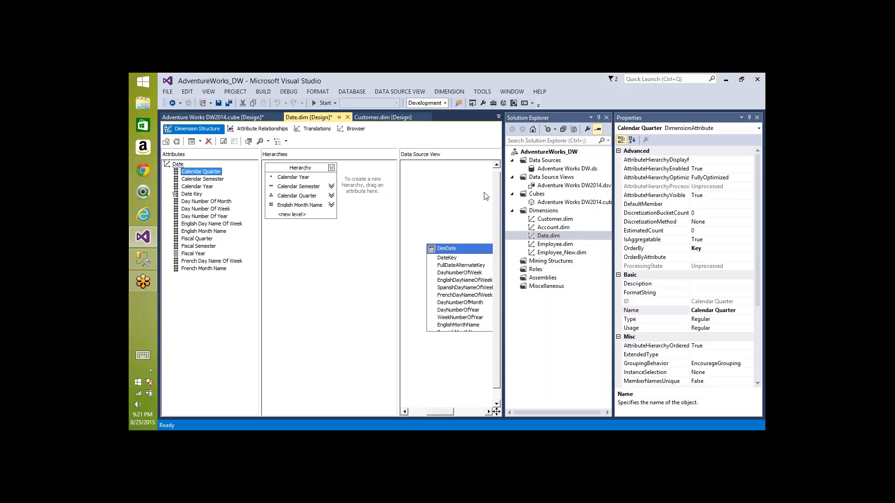
{"action": "left_click", "coordinate": [178, 164]}
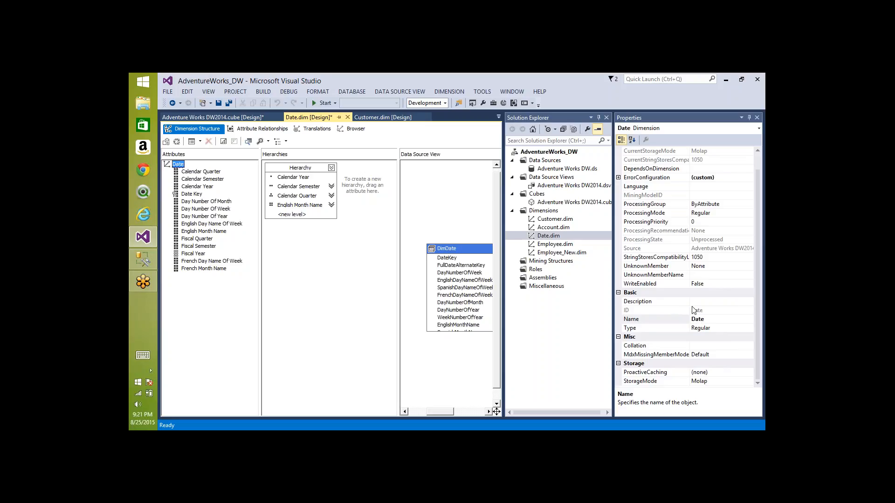
{"action": "left_click", "coordinate": [659, 266]}
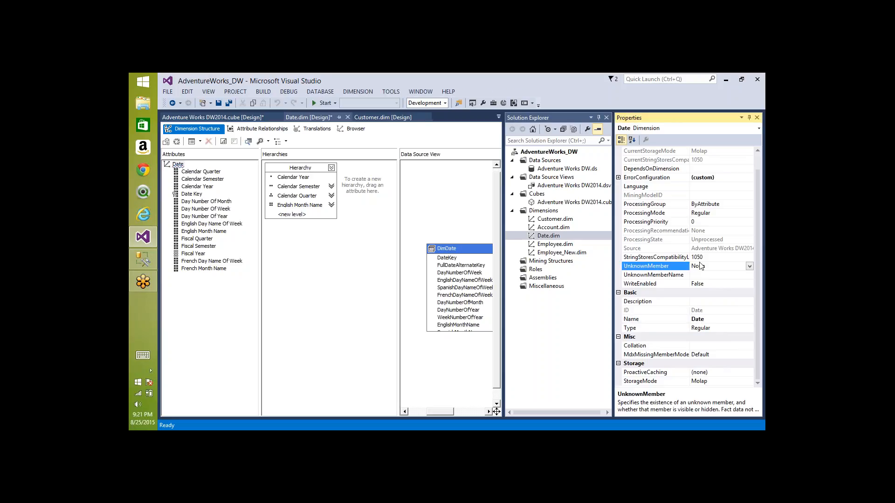
{"action": "left_click", "coordinate": [749, 266]}
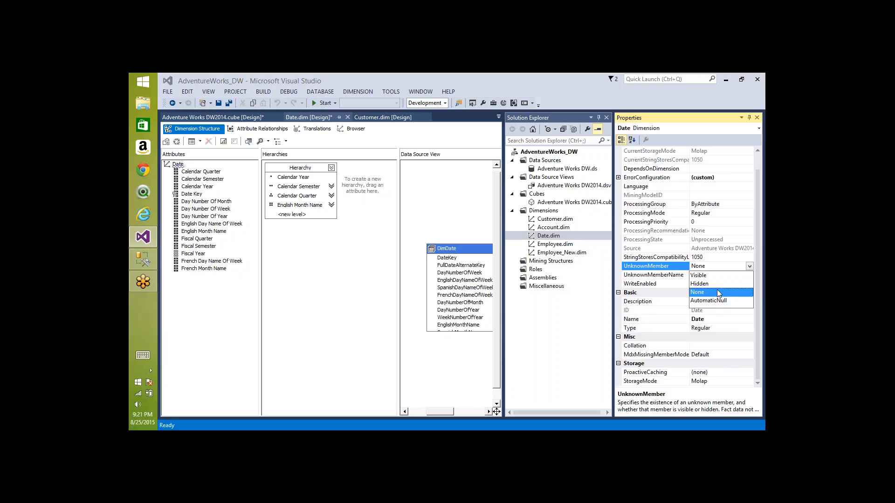
{"action": "left_click", "coordinate": [607, 86]}
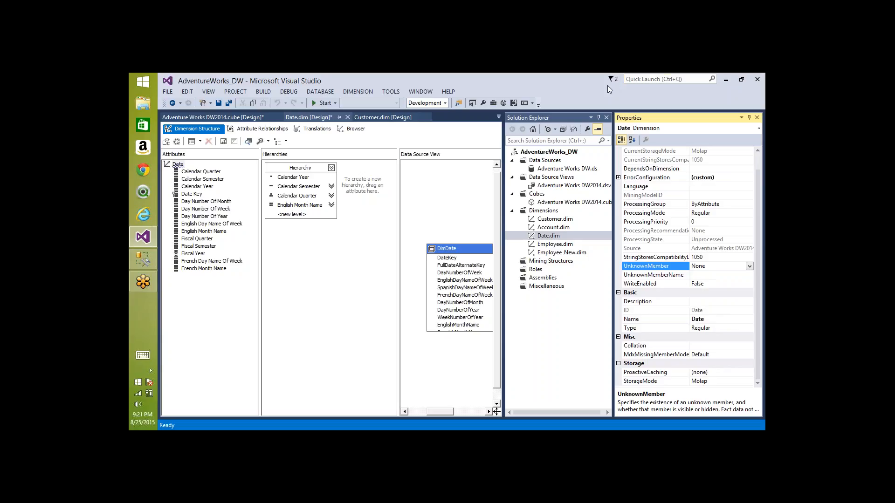
{"action": "left_click", "coordinate": [677, 147]}
{"action": "mouse_move", "coordinate": [241, 180]}
{"action": "left_mouse_down"}
{"action": "mouse_move", "coordinate": [204, 222]}
{"action": "mouse_move", "coordinate": [244, 162]}
{"action": "mouse_move", "coordinate": [216, 186]}
{"action": "left_mouse_up"}
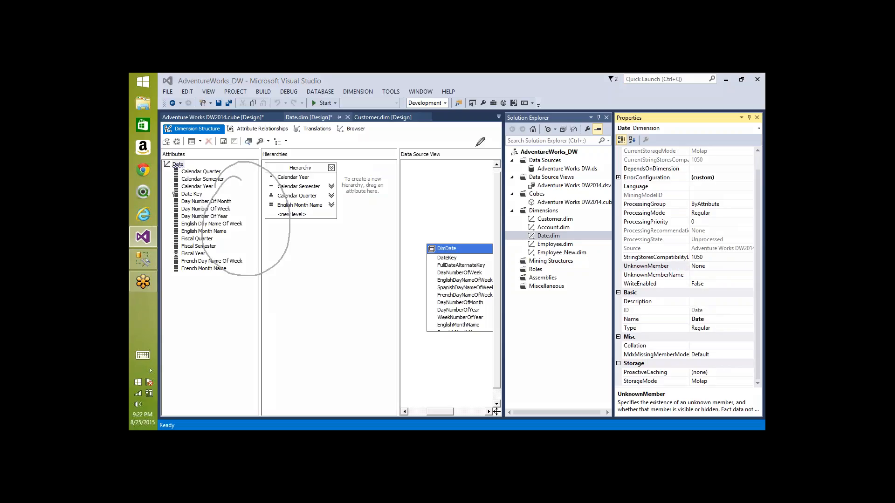
{"action": "mouse_move", "coordinate": [479, 139]}
{"action": "left_mouse_down"}
{"action": "mouse_move", "coordinate": [494, 275]}
{"action": "mouse_move", "coordinate": [465, 142]}
{"action": "left_mouse_up"}
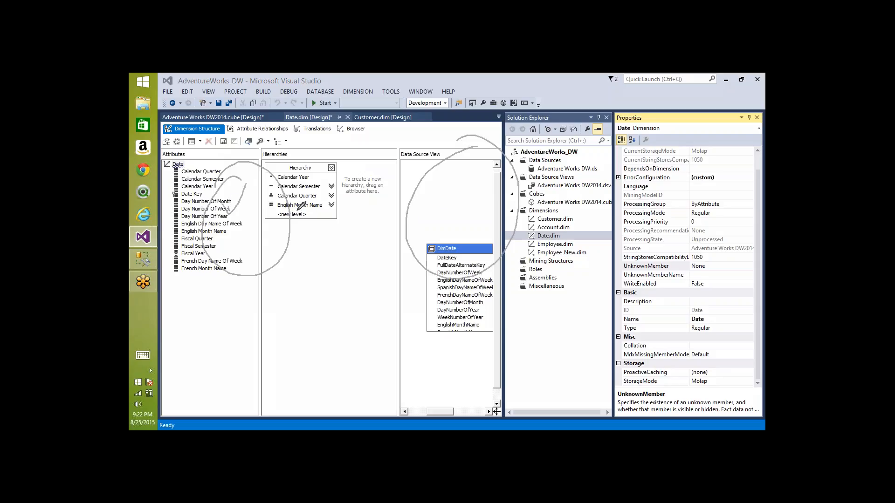
{"action": "mouse_move", "coordinate": [433, 198]}
{"action": "left_mouse_down"}
{"action": "mouse_move", "coordinate": [455, 182]}
{"action": "mouse_move", "coordinate": [441, 212]}
{"action": "mouse_move", "coordinate": [455, 198]}
{"action": "mouse_move", "coordinate": [455, 210]}
{"action": "left_mouse_up"}
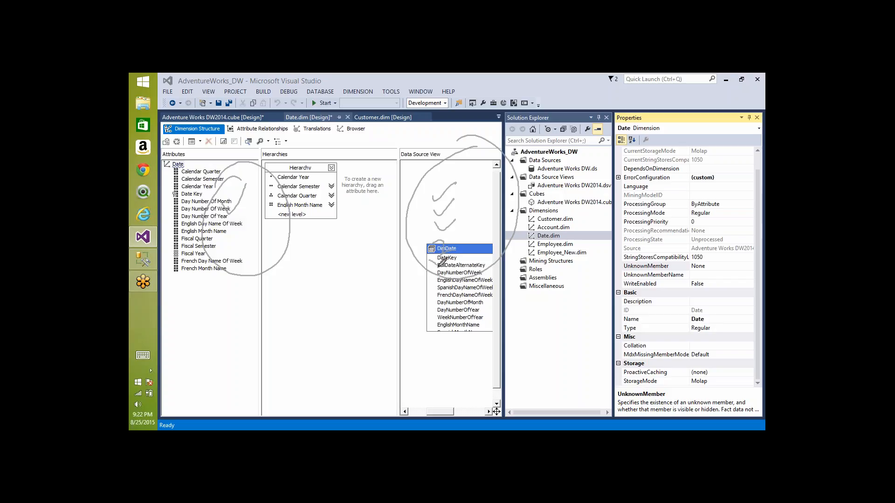
{"action": "left_click_drag", "start_coordinate": [378, 214], "coordinate": [289, 217]}
{"action": "left_click_drag", "start_coordinate": [289, 216], "coordinate": [324, 232]}
{"action": "left_click_drag", "start_coordinate": [367, 204], "coordinate": [374, 228]}
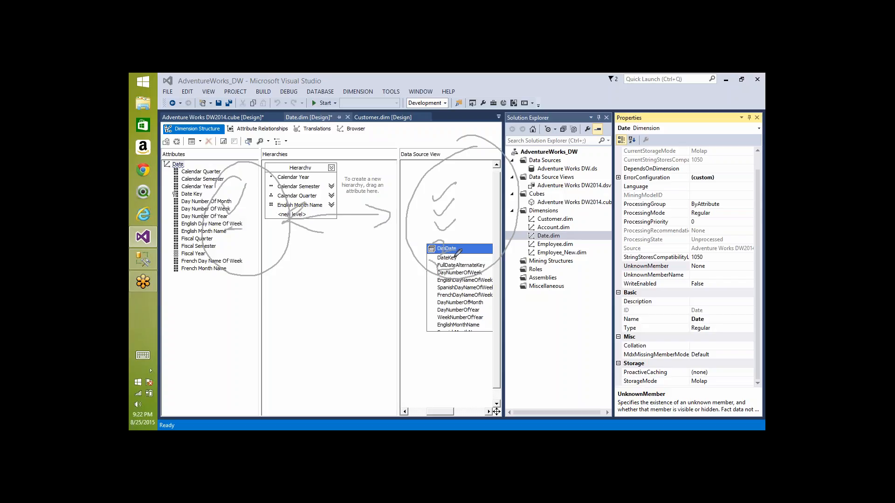
{"action": "mouse_move", "coordinate": [436, 243]}
{"action": "left_mouse_down"}
{"action": "mouse_move", "coordinate": [296, 319]}
{"action": "mouse_move", "coordinate": [259, 249]}
{"action": "mouse_move", "coordinate": [283, 254]}
{"action": "left_mouse_up"}
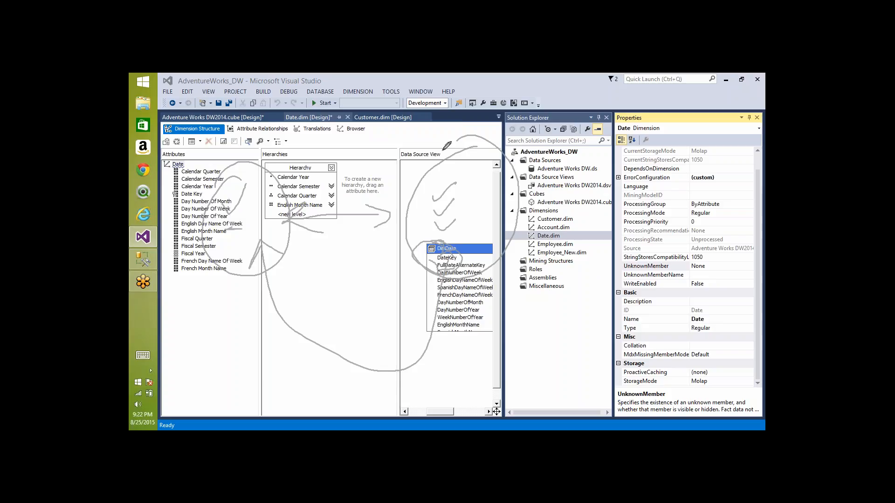
{"action": "mouse_move", "coordinate": [444, 148]}
{"action": "left_mouse_down"}
{"action": "mouse_move", "coordinate": [214, 117]}
{"action": "mouse_move", "coordinate": [205, 170]}
{"action": "left_mouse_up"}
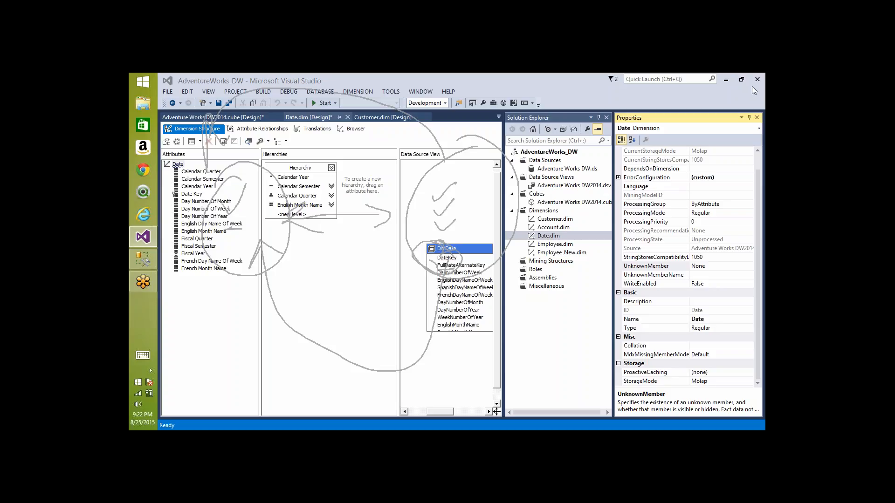
- Examine the Date dimension's ErrorConfiguration settings and check which options KeyNotFound offers
{"action": "left_click", "coordinate": [620, 178]}
{"action": "left_click", "coordinate": [618, 177]}
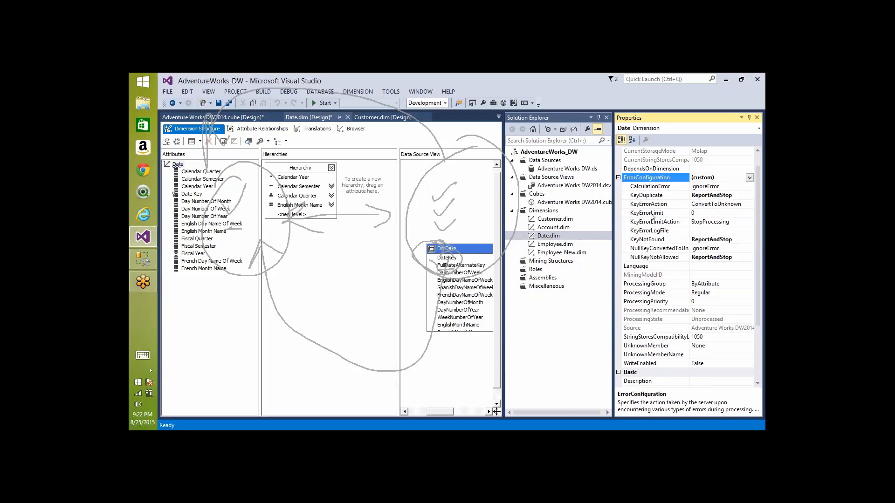
{"action": "left_click", "coordinate": [645, 239]}
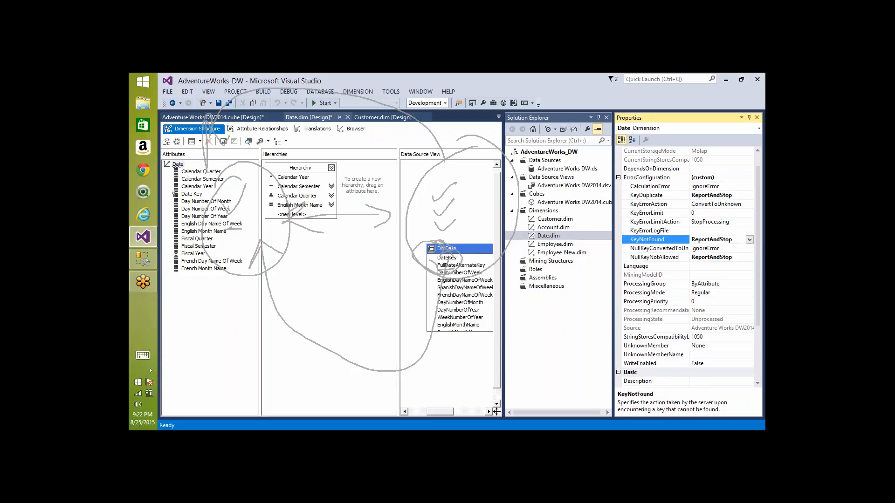
{"action": "left_click", "coordinate": [749, 240]}
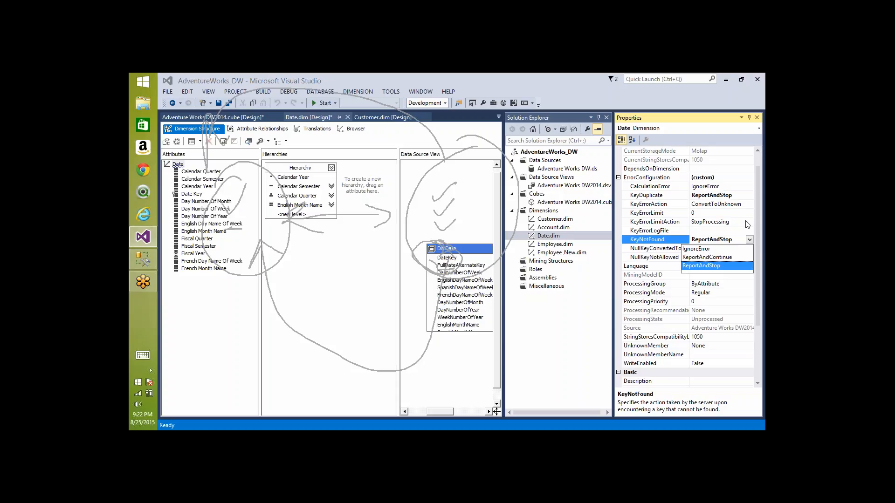
{"action": "left_click", "coordinate": [749, 239]}
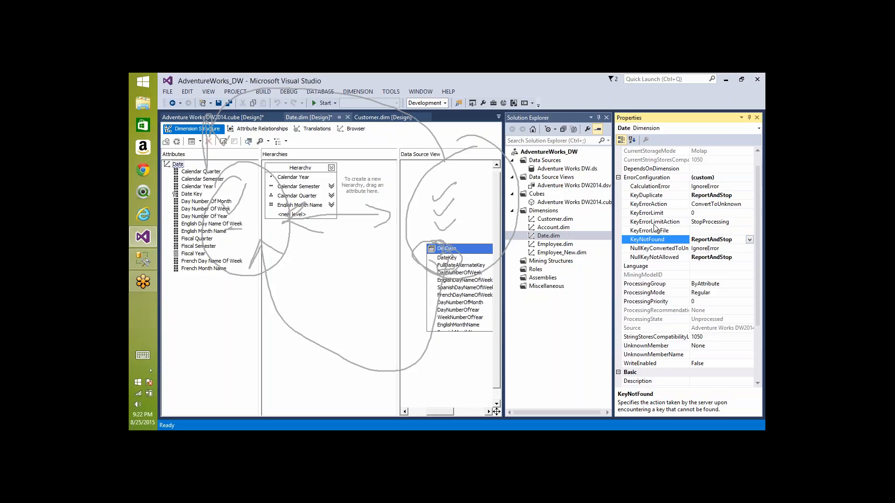
{"action": "left_click", "coordinate": [624, 180]}
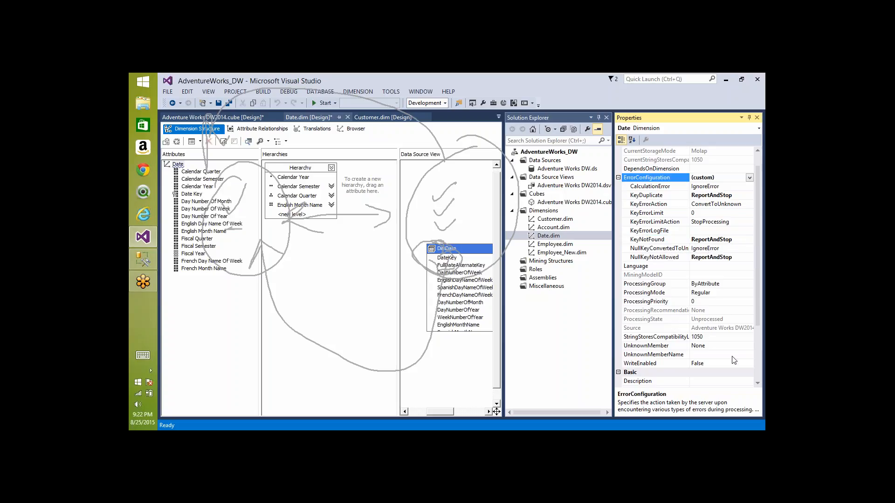
{"action": "left_click", "coordinate": [618, 178]}
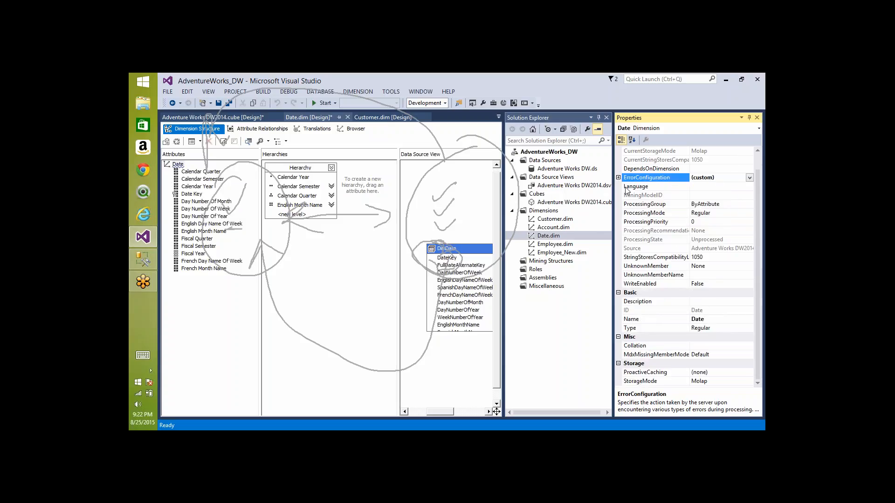
- Set the UnknownMember property of the Date dimension to Visible
{"action": "left_click", "coordinate": [720, 267]}
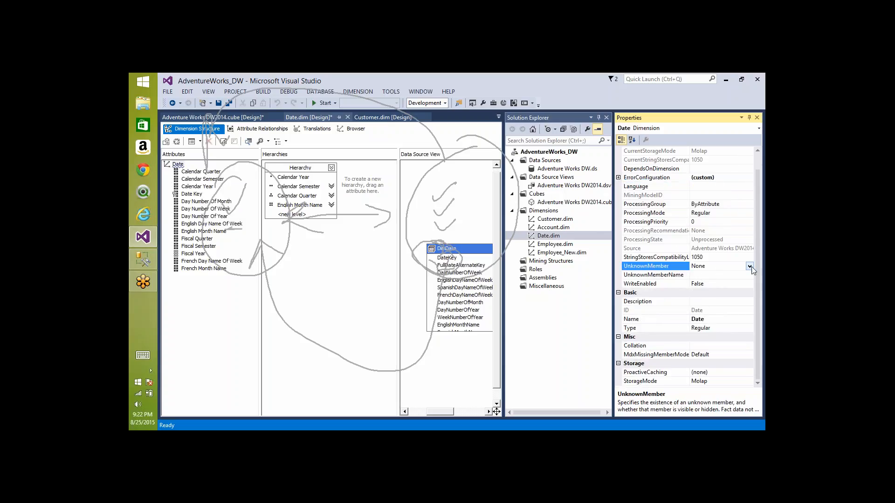
{"action": "left_click", "coordinate": [749, 266]}
{"action": "left_click", "coordinate": [699, 276]}
{"action": "left_click", "coordinate": [445, 250]}
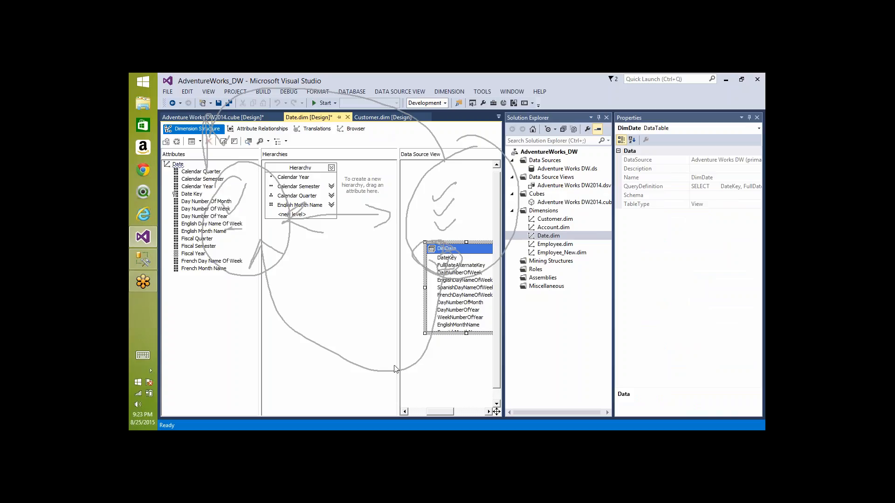
{"action": "left_click", "coordinate": [523, 102]}
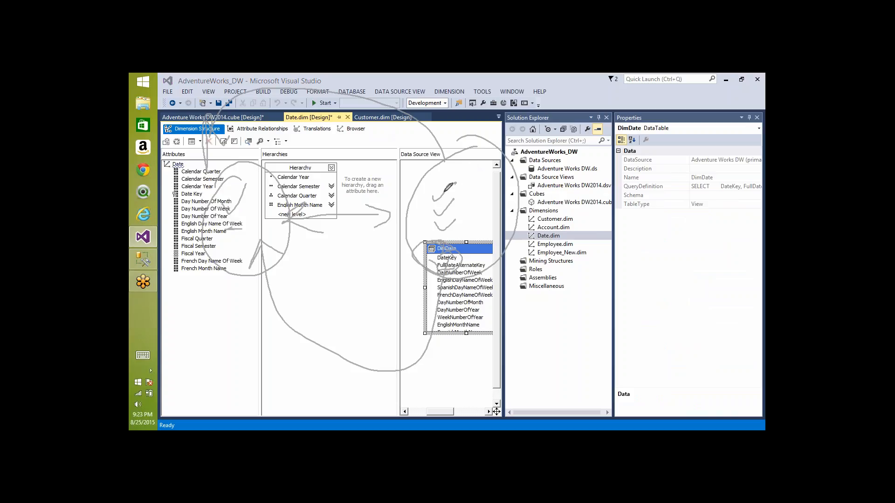
{"action": "left_click_drag", "start_coordinate": [646, 233], "coordinate": [732, 230]}
{"action": "left_click_drag", "start_coordinate": [659, 257], "coordinate": [747, 258]}
{"action": "left_click_drag", "start_coordinate": [671, 277], "coordinate": [738, 275]}
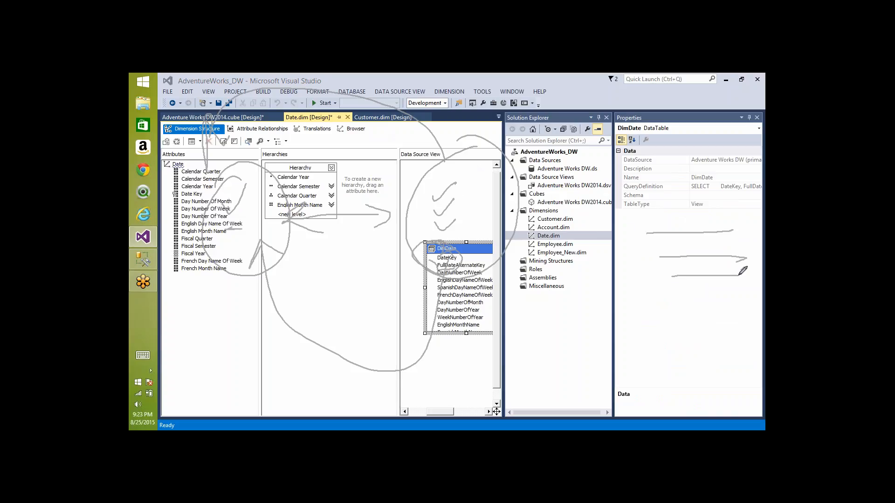
{"action": "left_click_drag", "start_coordinate": [665, 294], "coordinate": [742, 294]}
{"action": "left_click_drag", "start_coordinate": [657, 323], "coordinate": [736, 322]}
{"action": "left_click_drag", "start_coordinate": [648, 353], "coordinate": [734, 350]}
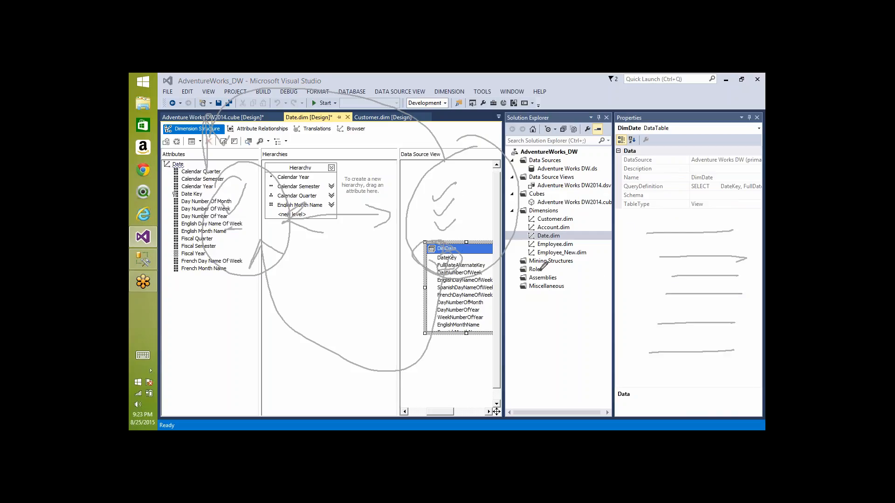
{"action": "mouse_move", "coordinate": [540, 273]}
{"action": "left_mouse_down"}
{"action": "mouse_move", "coordinate": [599, 273]}
{"action": "mouse_move", "coordinate": [599, 291]}
{"action": "left_mouse_up"}
{"action": "left_click_drag", "start_coordinate": [546, 254], "coordinate": [562, 292]}
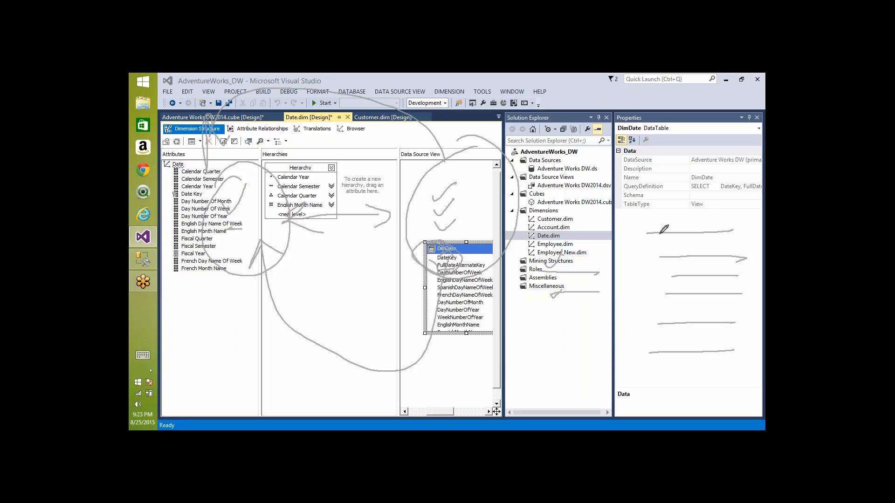
{"action": "left_click_drag", "start_coordinate": [656, 229], "coordinate": [671, 221]}
{"action": "mouse_move", "coordinate": [659, 255]}
{"action": "left_mouse_down"}
{"action": "mouse_move", "coordinate": [674, 245]}
{"action": "mouse_move", "coordinate": [683, 261]}
{"action": "mouse_move", "coordinate": [674, 301]}
{"action": "left_mouse_up"}
{"action": "left_click_drag", "start_coordinate": [650, 343], "coordinate": [652, 354]}
{"action": "left_click_drag", "start_coordinate": [652, 369], "coordinate": [662, 375]}
{"action": "left_click_drag", "start_coordinate": [656, 370], "coordinate": [656, 400]}
{"action": "left_click_drag", "start_coordinate": [655, 393], "coordinate": [662, 393]}
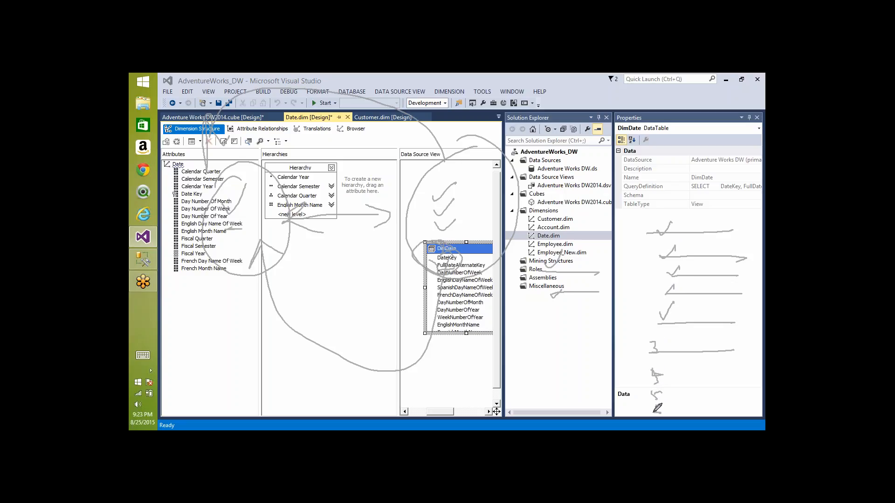
{"action": "mouse_move", "coordinate": [674, 335]}
{"action": "left_mouse_down"}
{"action": "mouse_move", "coordinate": [645, 335]}
{"action": "mouse_move", "coordinate": [658, 425]}
{"action": "mouse_move", "coordinate": [683, 347]}
{"action": "mouse_move", "coordinate": [650, 334]}
{"action": "mouse_move", "coordinate": [671, 335]}
{"action": "mouse_move", "coordinate": [696, 398]}
{"action": "left_mouse_up"}
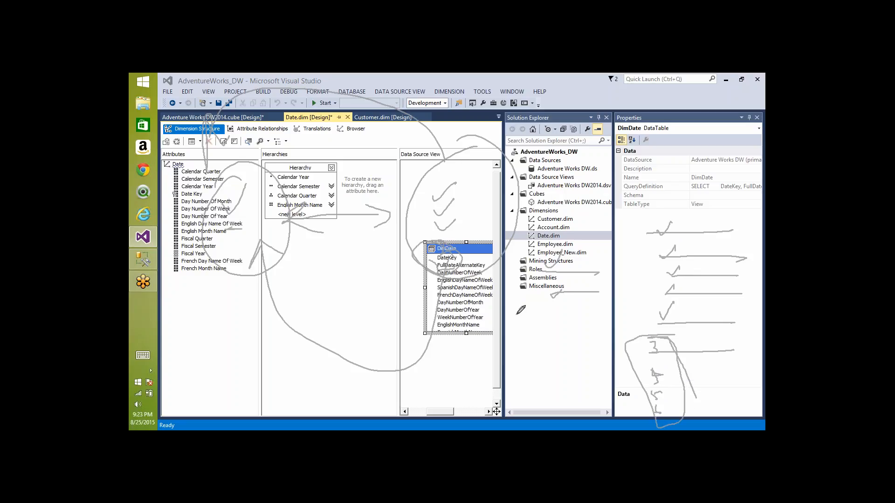
{"action": "mouse_move", "coordinate": [535, 301]}
{"action": "left_mouse_down"}
{"action": "mouse_move", "coordinate": [605, 266]}
{"action": "mouse_move", "coordinate": [543, 298]}
{"action": "left_mouse_up"}
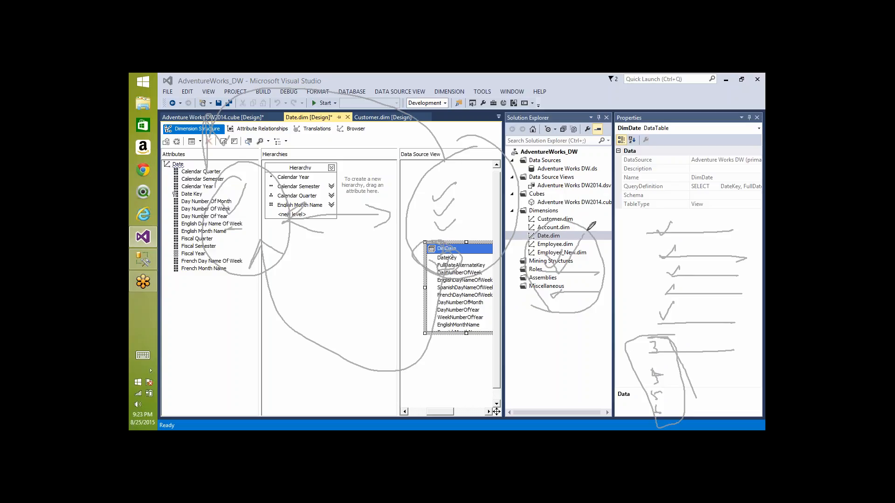
{"action": "mouse_move", "coordinate": [671, 220]}
{"action": "left_mouse_down"}
{"action": "mouse_move", "coordinate": [648, 218]}
{"action": "mouse_move", "coordinate": [660, 257]}
{"action": "mouse_move", "coordinate": [692, 247]}
{"action": "mouse_move", "coordinate": [659, 222]}
{"action": "left_mouse_up"}
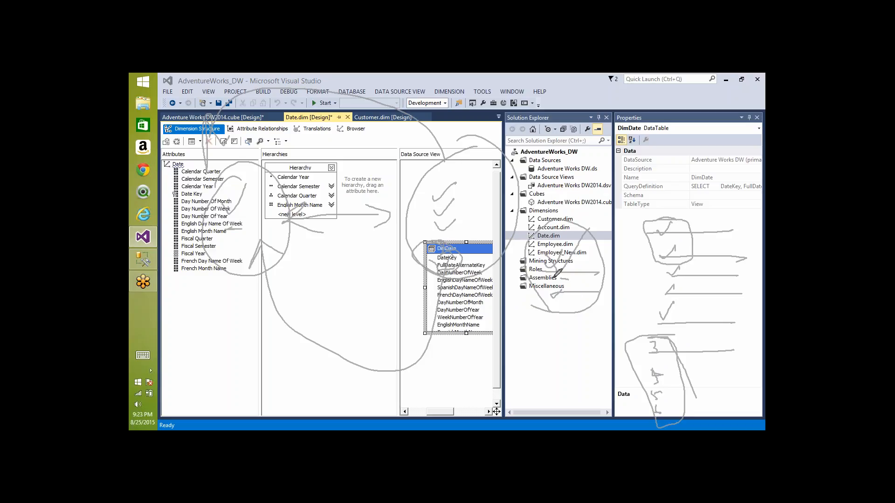
{"action": "mouse_move", "coordinate": [558, 272]}
{"action": "left_mouse_down"}
{"action": "mouse_move", "coordinate": [541, 306]}
{"action": "mouse_move", "coordinate": [594, 280]}
{"action": "left_mouse_up"}
{"action": "left_click_drag", "start_coordinate": [683, 259], "coordinate": [685, 267]}
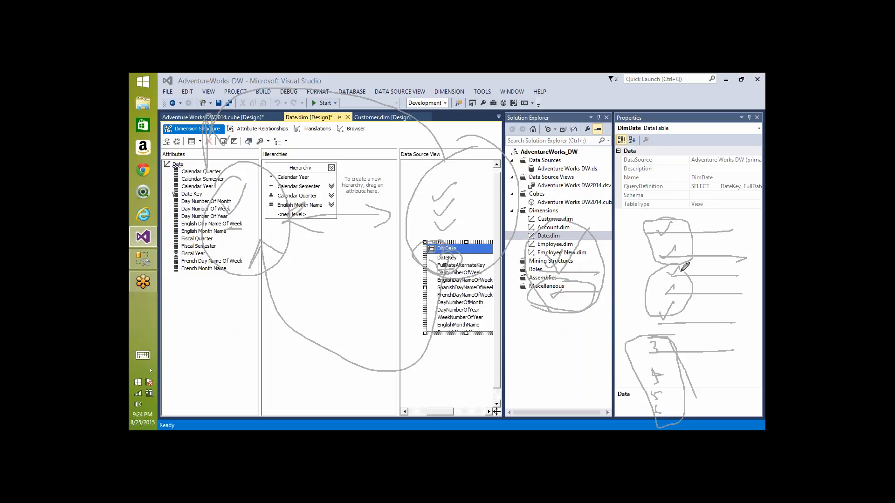
{"action": "left_click_drag", "start_coordinate": [616, 347], "coordinate": [627, 427]}
{"action": "mouse_move", "coordinate": [539, 328]}
{"action": "left_mouse_down"}
{"action": "mouse_move", "coordinate": [543, 336]}
{"action": "mouse_move", "coordinate": [567, 326]}
{"action": "mouse_move", "coordinate": [574, 335]}
{"action": "mouse_move", "coordinate": [611, 320]}
{"action": "left_mouse_up"}
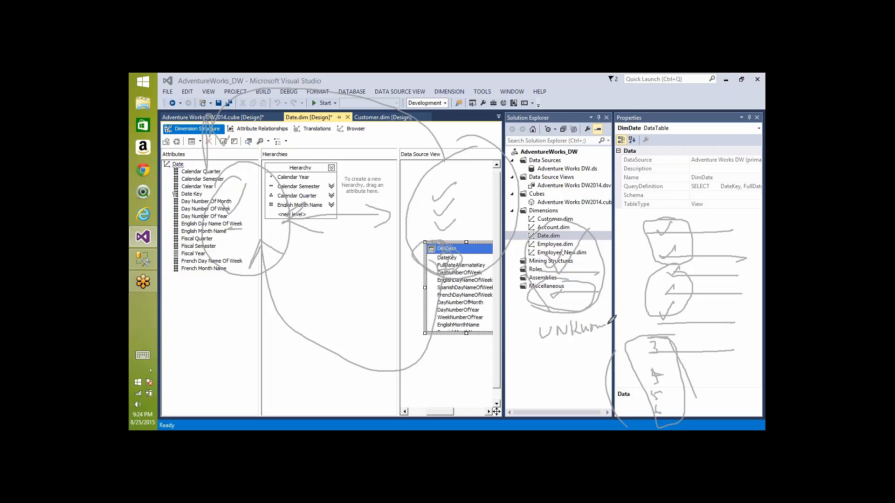
{"action": "left_click", "coordinate": [732, 340]}
{"action": "mouse_move", "coordinate": [736, 353]}
{"action": "left_mouse_down"}
{"action": "mouse_move", "coordinate": [737, 377]}
{"action": "mouse_move", "coordinate": [625, 325]}
{"action": "mouse_move", "coordinate": [642, 333]}
{"action": "left_mouse_up"}
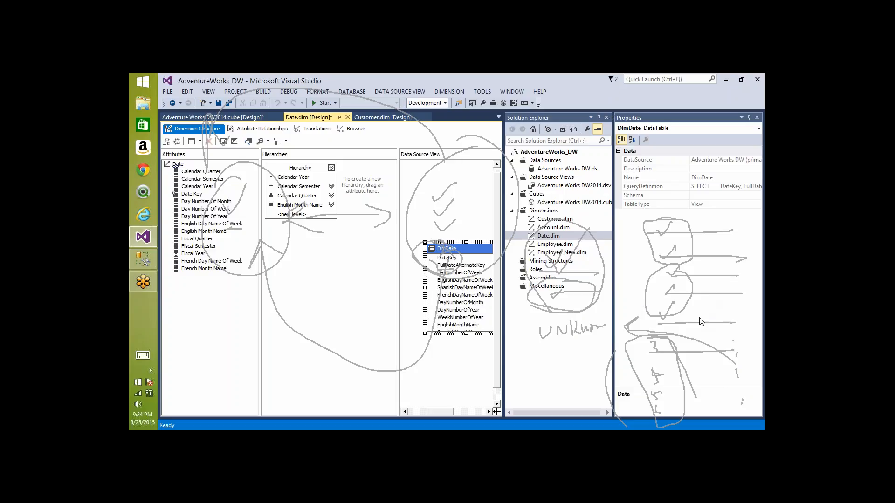
{"action": "left_click", "coordinate": [748, 148]}
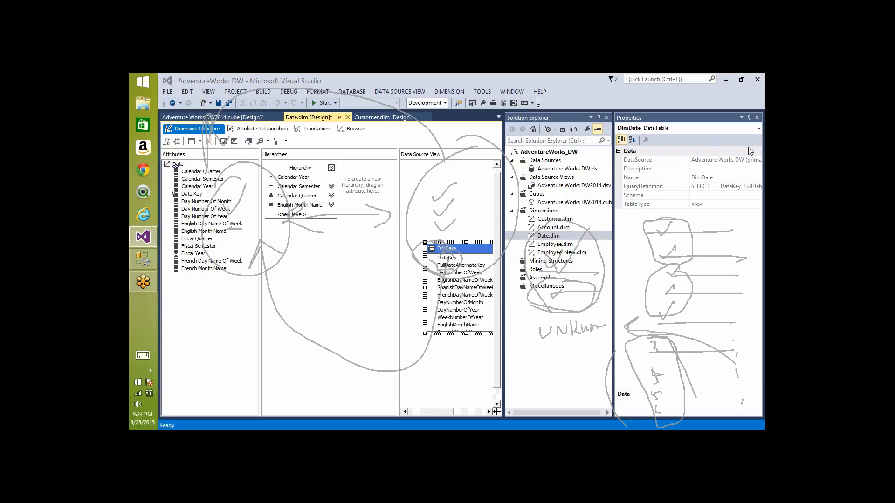
{"action": "left_click", "coordinate": [716, 156]}
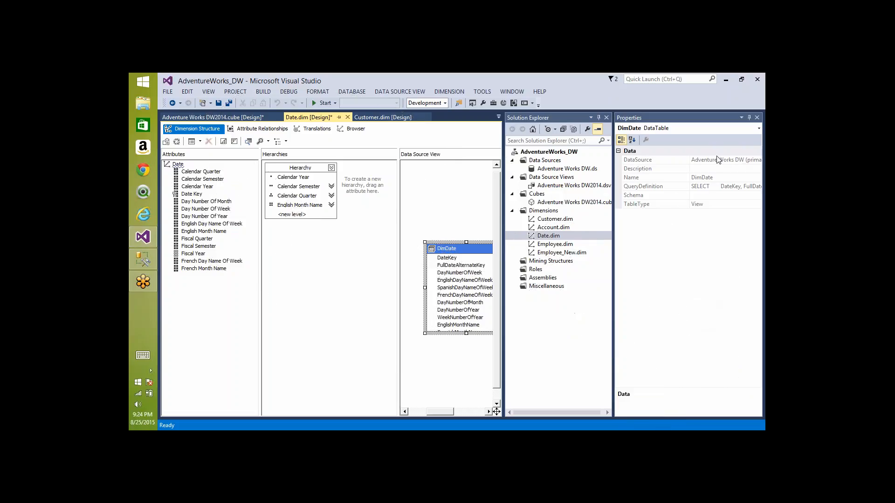
- Reselect the Date dimension, review the options of its UnknownMember property and keep Visible
{"action": "left_click", "coordinate": [638, 230]}
{"action": "left_click", "coordinate": [176, 165]}
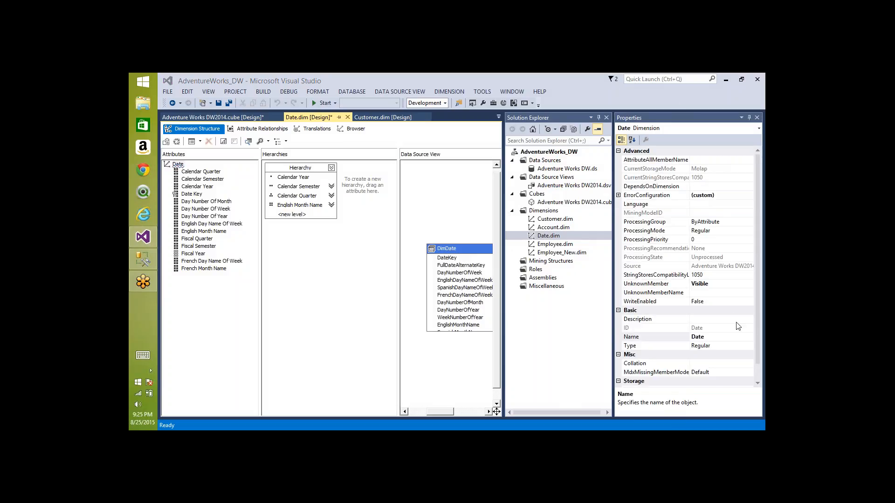
{"action": "left_click", "coordinate": [714, 284]}
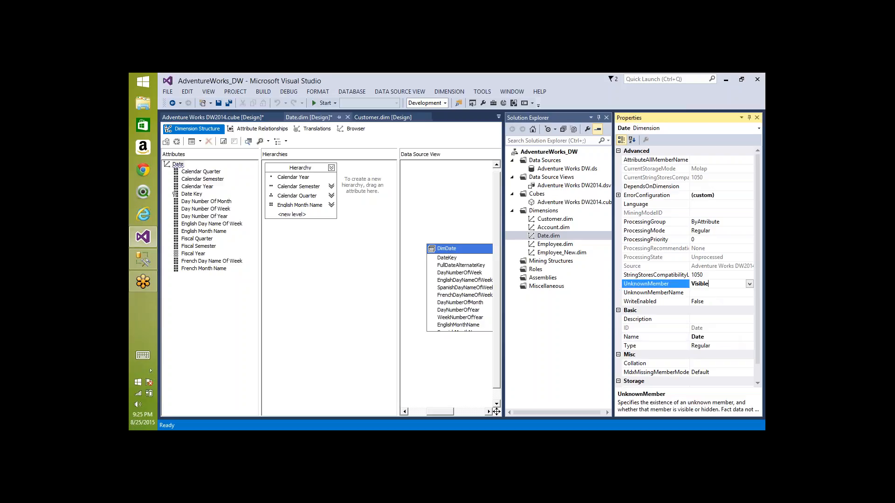
{"action": "left_click", "coordinate": [750, 284]}
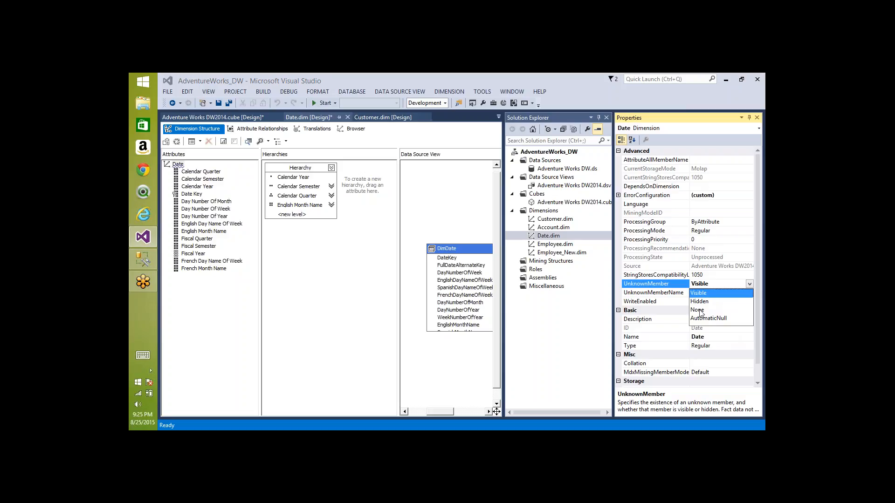
{"action": "left_click", "coordinate": [707, 292]}
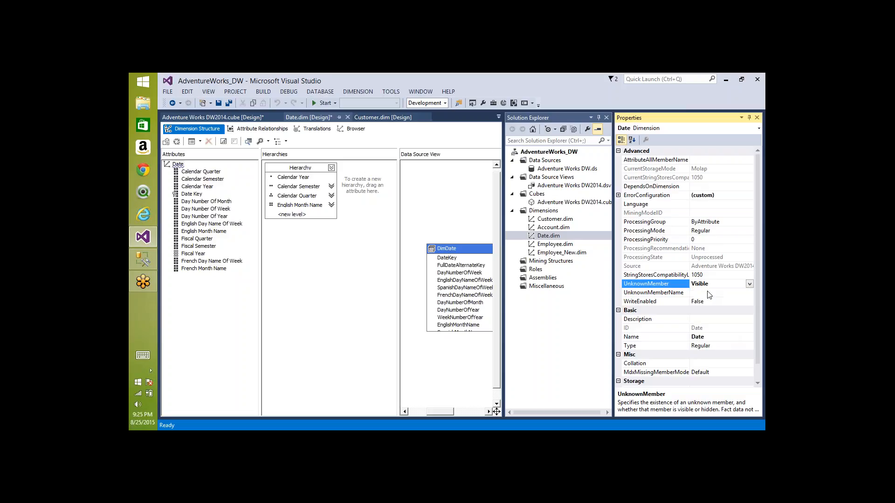
- Try No Dates Found and Unknown Products as the Date dimension's UnknownMemberName, and clear the value
{"action": "left_click", "coordinate": [708, 293]}
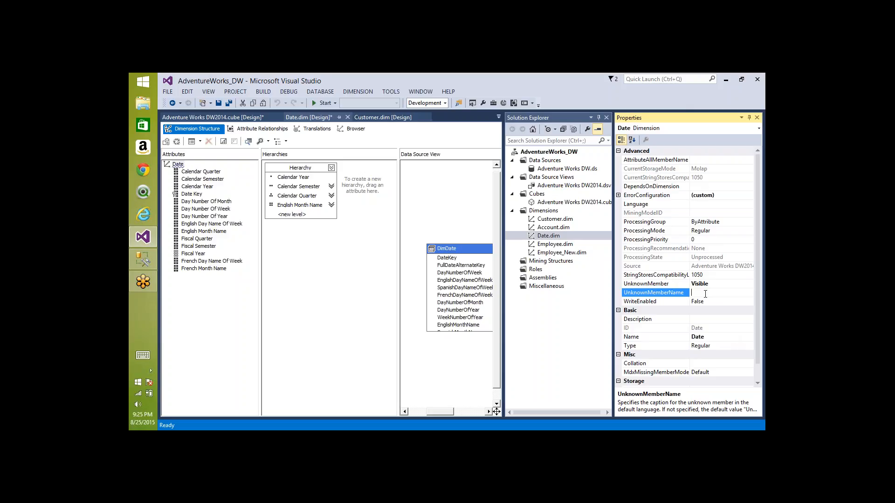
{"action": "type", "text": "No Dates Found"}
{"action": "key", "text": "ctrl+shift+Left"}
{"action": "key", "text": "ctrl+shift+Left"}
{"action": "key", "text": "ctrl+shift+Left"}
{"action": "type", "text": "Unknown Products"}
{"action": "key", "text": "ctrl+a"}
{"action": "key", "text": "BackSpace"}
- Review the Date dimension's error-handling settings along with its UnknownMember and UnknownMemberName properties
{"action": "left_click", "coordinate": [622, 198]}
{"action": "left_click", "coordinate": [618, 195]}
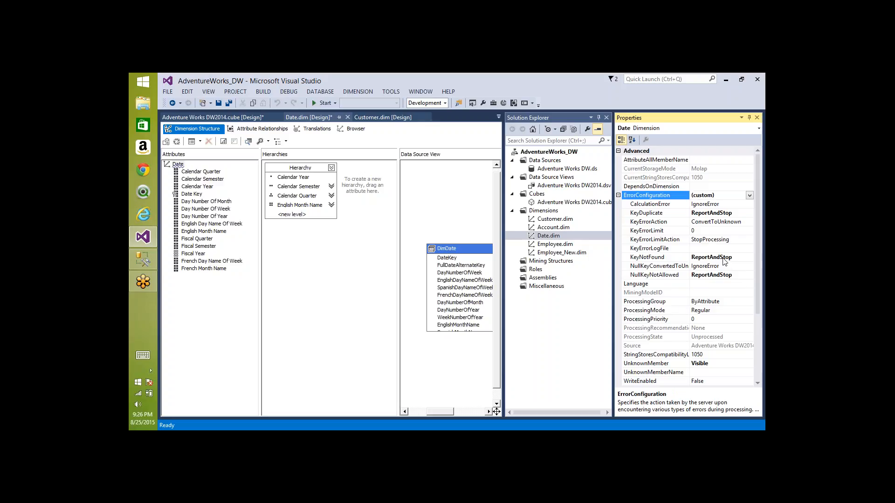
{"action": "left_click", "coordinate": [618, 195]}
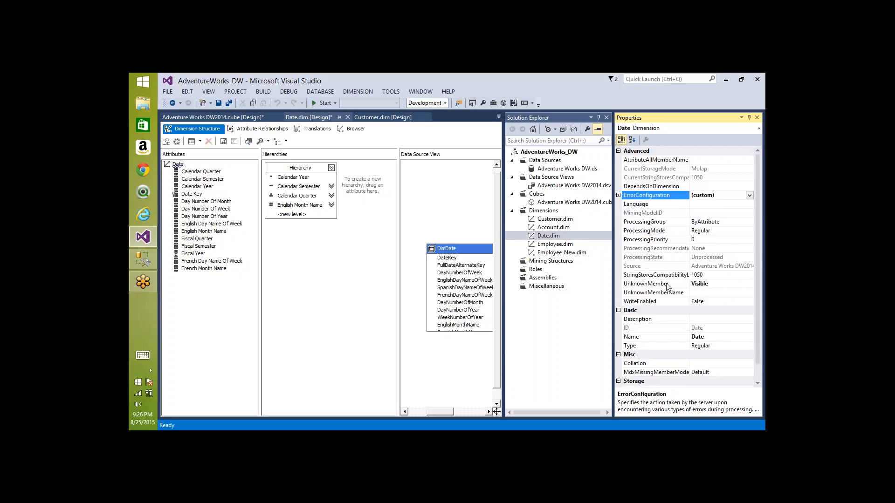
{"action": "left_click", "coordinate": [708, 284]}
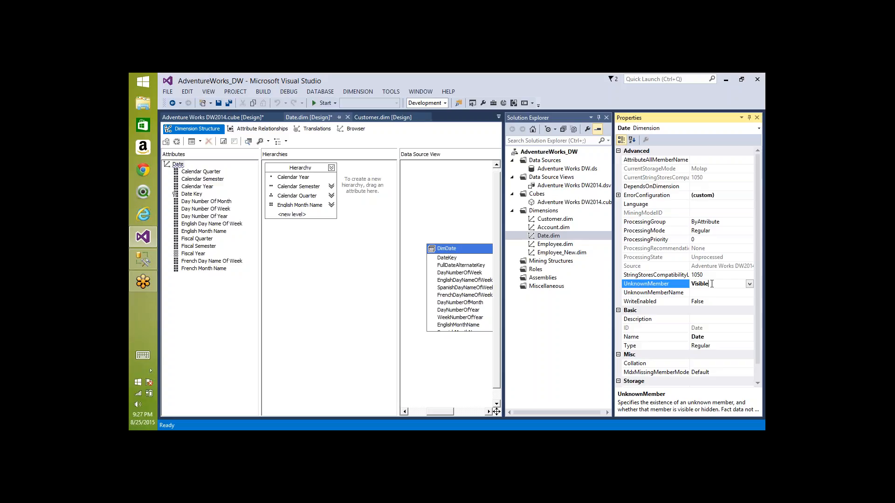
{"action": "left_click", "coordinate": [708, 293]}
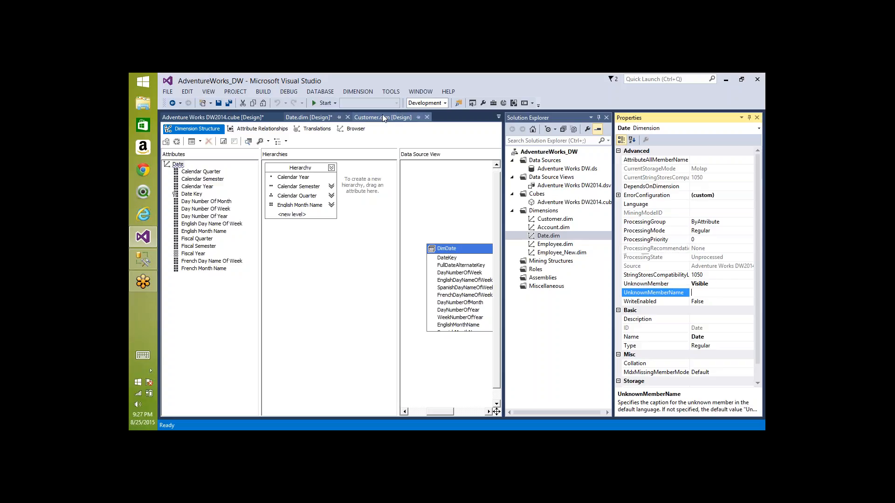
- Open the Employee dimension and browse its Employee Hier hierarchy to examine the Unknown member
{"action": "double_click", "coordinate": [555, 245]}
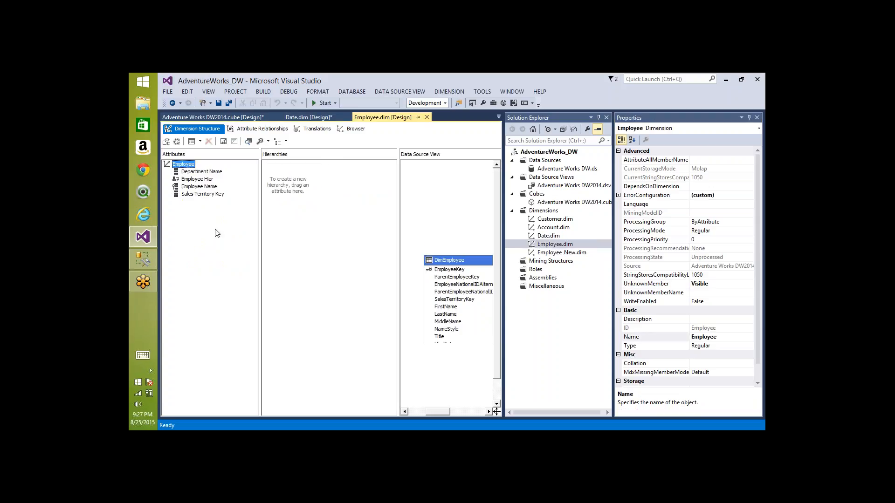
{"action": "left_click", "coordinate": [213, 224]}
{"action": "left_click", "coordinate": [351, 129]}
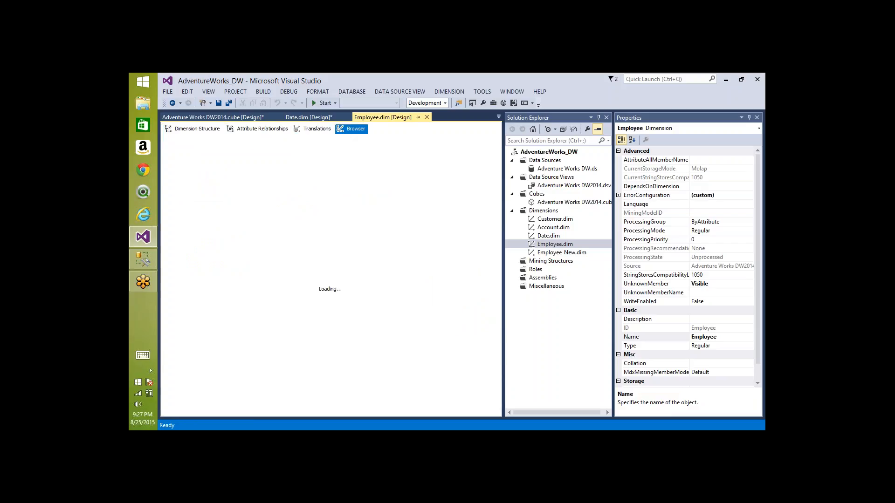
{"action": "left_click", "coordinate": [201, 182]}
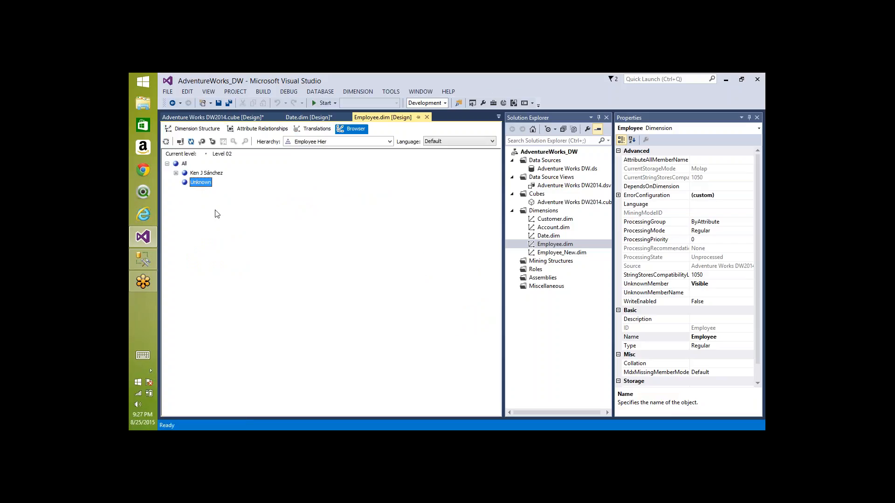
{"action": "left_click", "coordinate": [197, 173]}
- Set the Employee dimension's UnknownMemberName property to Unknown Parent
{"action": "left_click", "coordinate": [188, 130]}
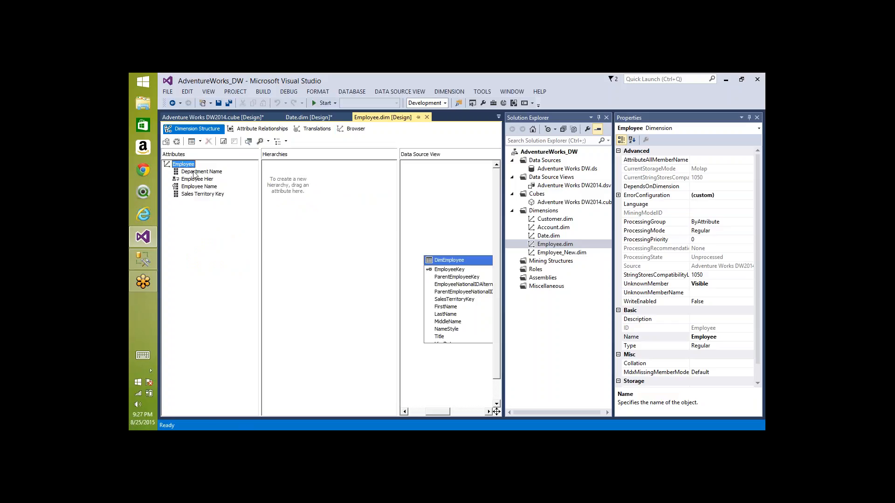
{"action": "left_click", "coordinate": [715, 287]}
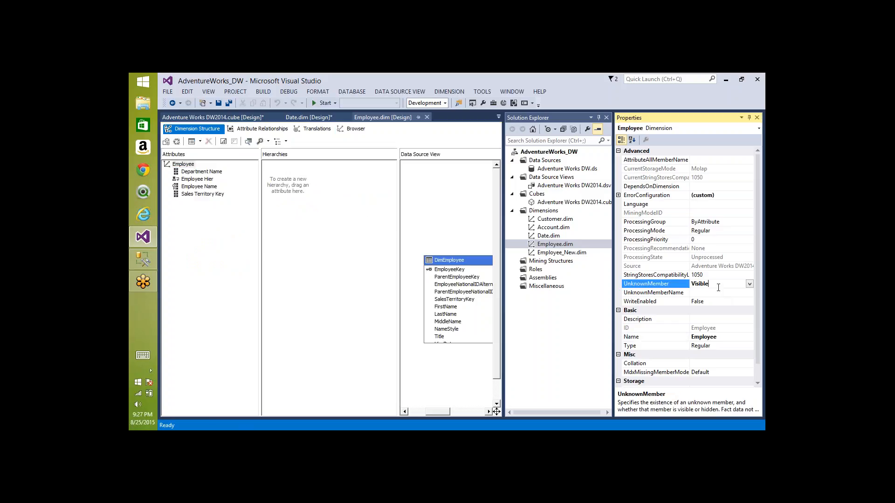
{"action": "left_click", "coordinate": [708, 295]}
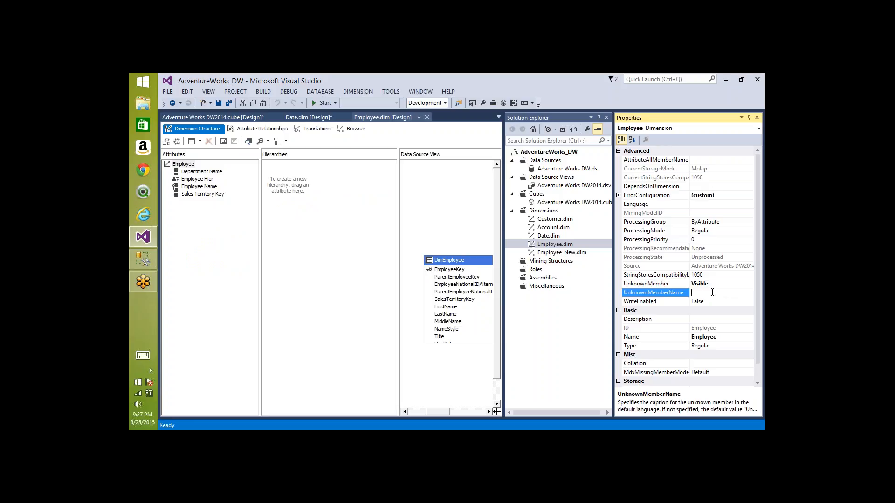
{"action": "type", "text": "Unknown Parent"}
{"action": "key", "text": "Return"}
- Deploy the project and process the Employee dimension with Process Update
{"action": "left_click", "coordinate": [177, 144]}
{"action": "key", "text": "Return"}
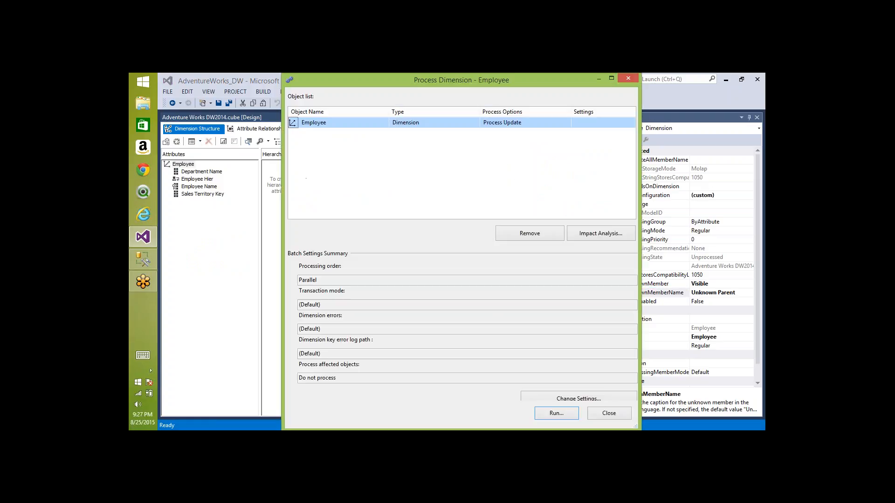
{"action": "left_click", "coordinate": [557, 413]}
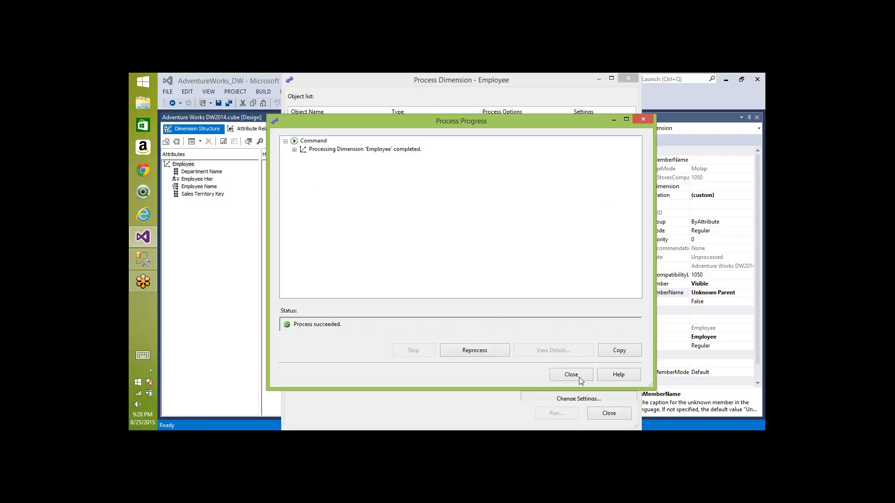
{"action": "left_click", "coordinate": [579, 376]}
{"action": "left_click", "coordinate": [606, 411]}
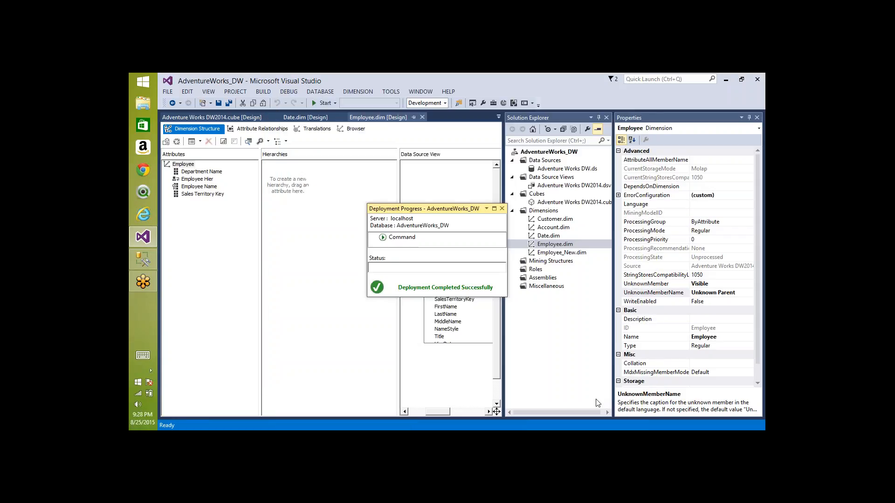
- Browse the Employee Hier members to check the unknown member's caption, return to the dimension structure and dismiss the deployment progress
{"action": "left_click", "coordinate": [352, 128]}
{"action": "left_click", "coordinate": [208, 182]}
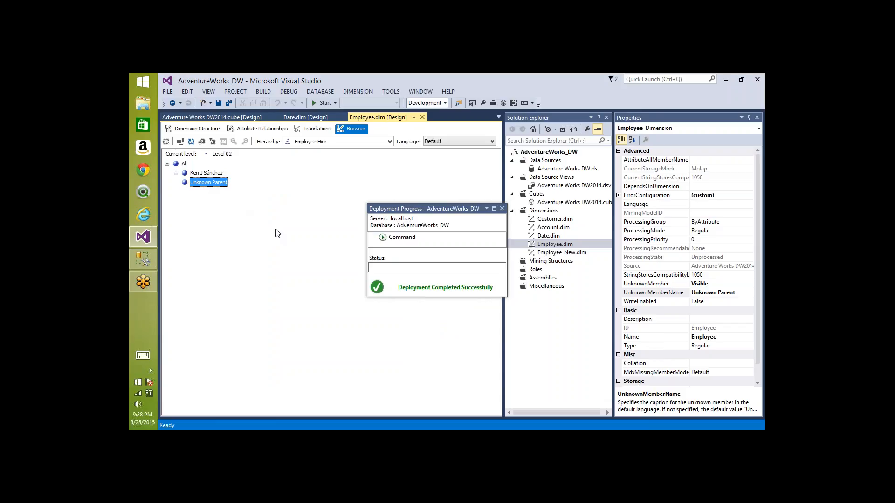
{"action": "left_click", "coordinate": [175, 133]}
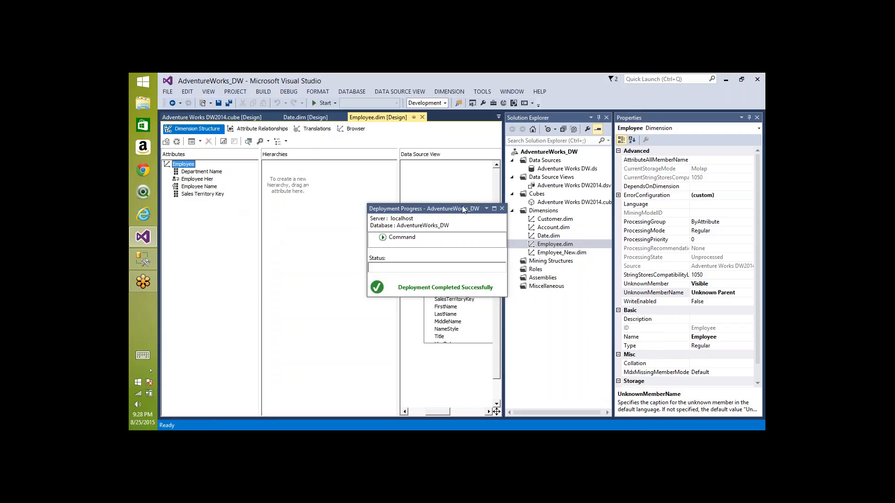
{"action": "left_click", "coordinate": [501, 211]}
{"action": "left_click", "coordinate": [501, 209]}
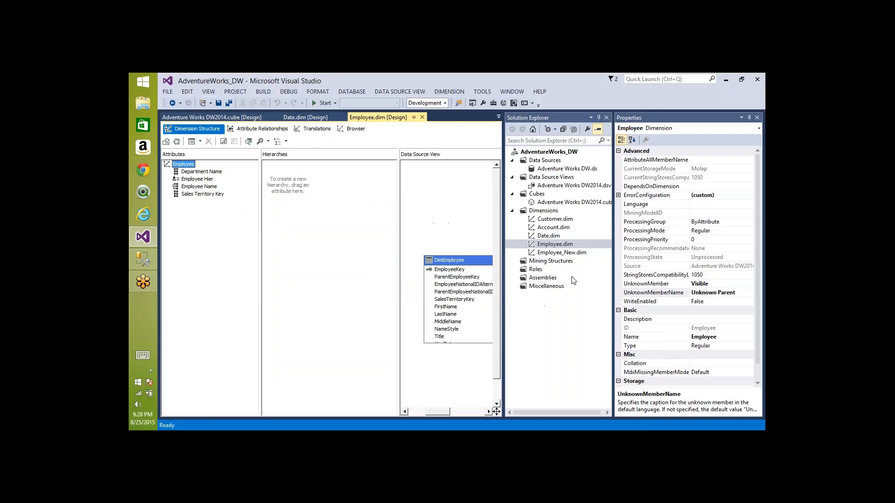
- Open the Employee_New dimension, review the options of its UnknownMember property and keep None
{"action": "double_click", "coordinate": [559, 253]}
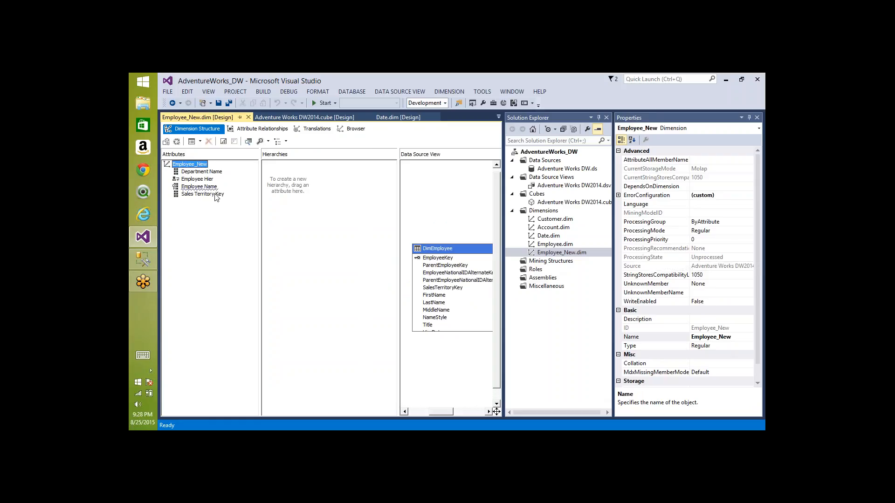
{"action": "left_click", "coordinate": [194, 165]}
{"action": "left_click", "coordinate": [713, 287]}
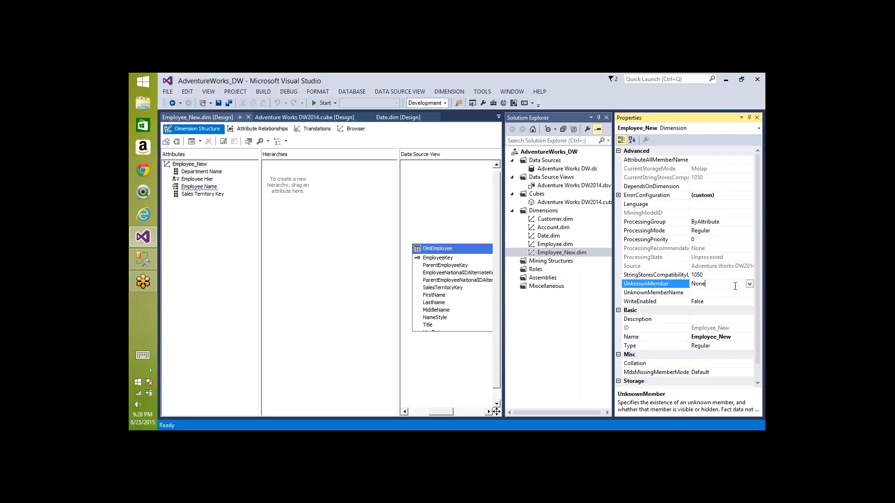
{"action": "left_click", "coordinate": [748, 284]}
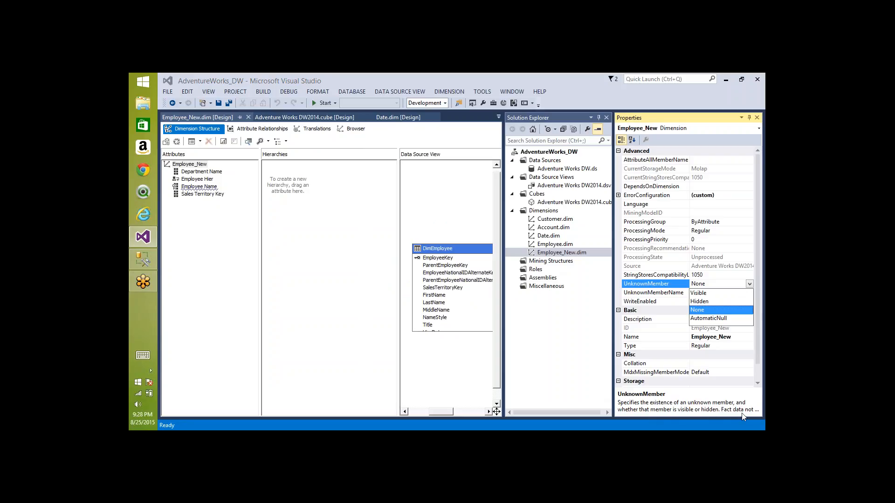
{"action": "left_click", "coordinate": [709, 310]}
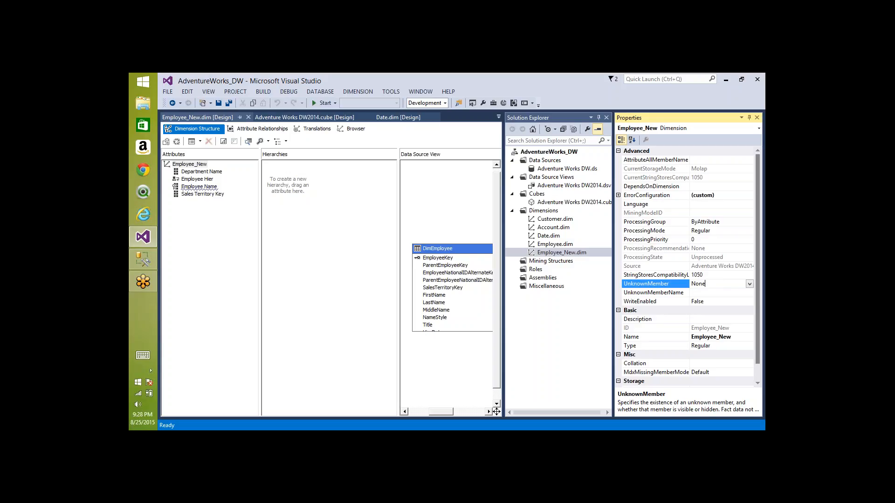
{"action": "left_click", "coordinate": [749, 284]}
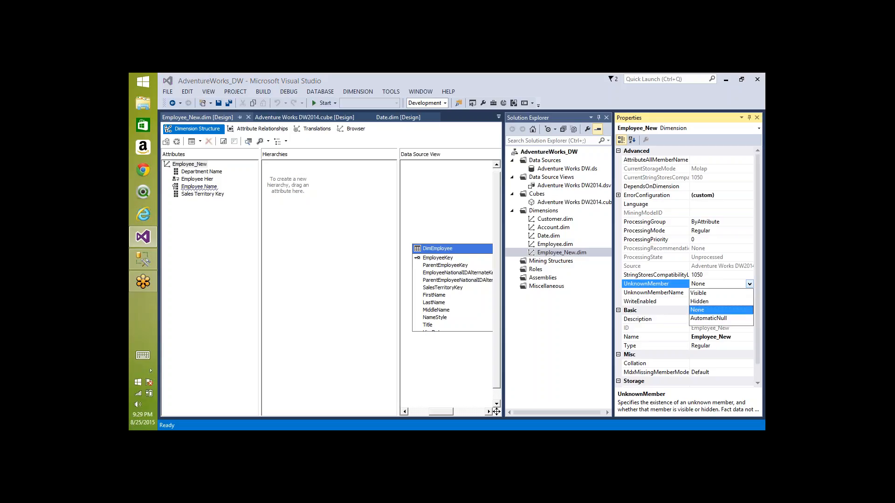
{"action": "left_click", "coordinate": [749, 284]}
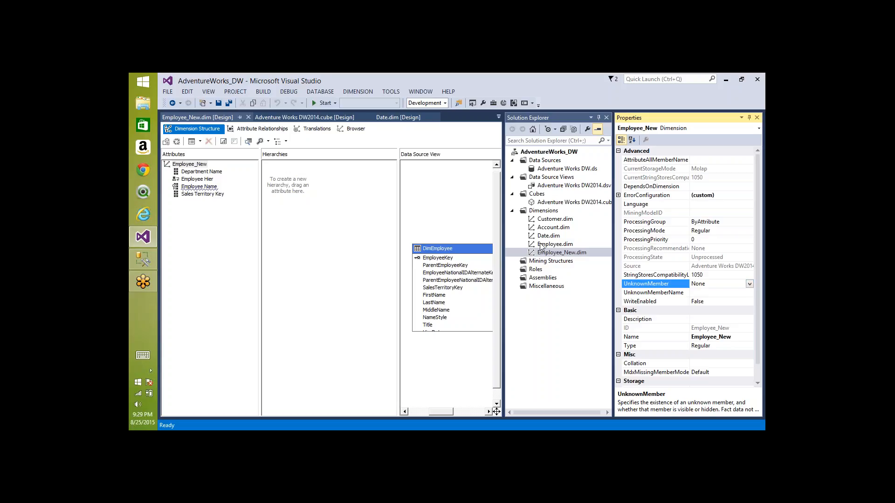
- Expand the ErrorConfiguration property of the Employee_New dimension and examine its individual error settings
{"action": "left_click", "coordinate": [552, 246]}
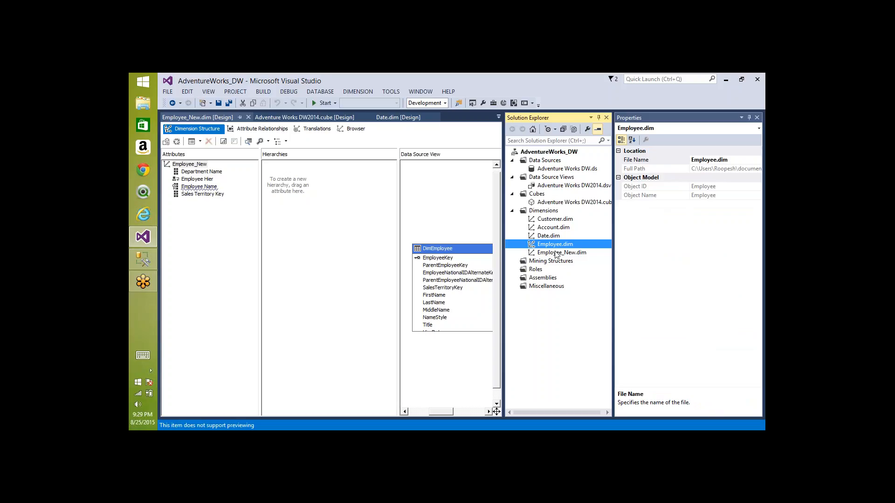
{"action": "left_click", "coordinate": [561, 255]}
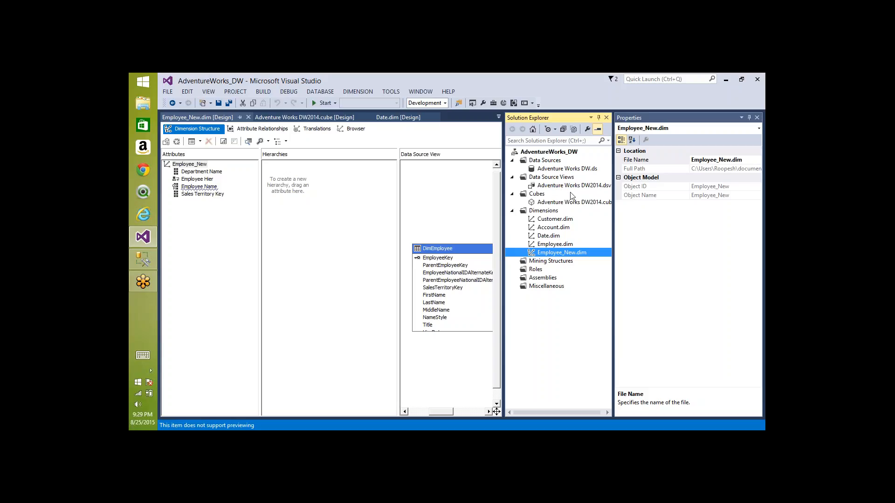
{"action": "left_click", "coordinate": [615, 83]}
{"action": "left_click", "coordinate": [290, 403]}
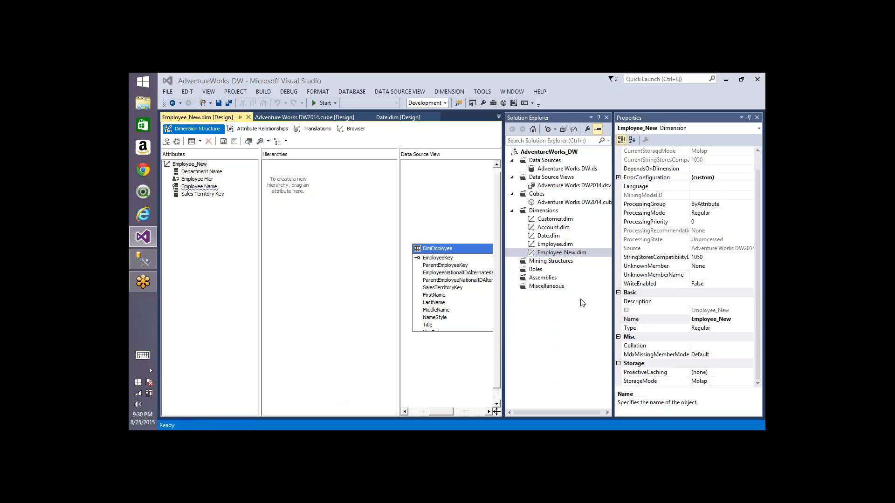
{"action": "left_click", "coordinate": [618, 179]}
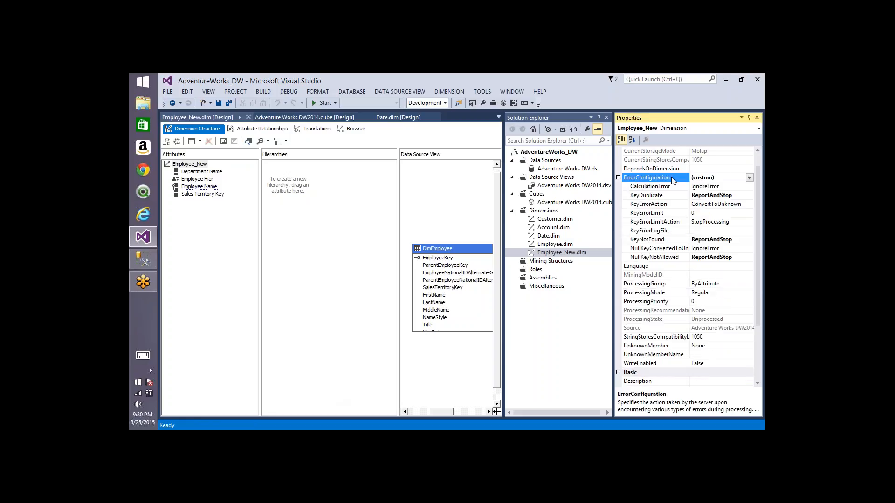
{"action": "left_click", "coordinate": [720, 177]}
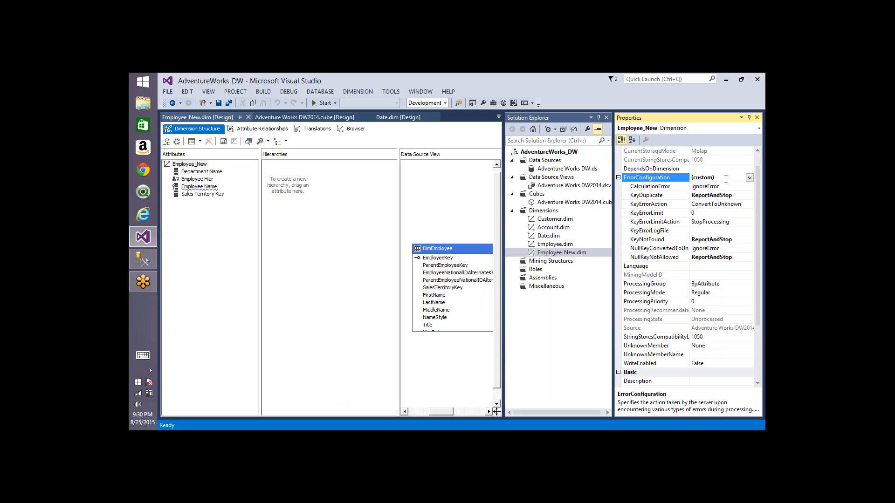
- Try IgnoreError as the KeyDuplicate setting of the Employee_New dimension and review its other options
{"action": "left_click", "coordinate": [652, 196]}
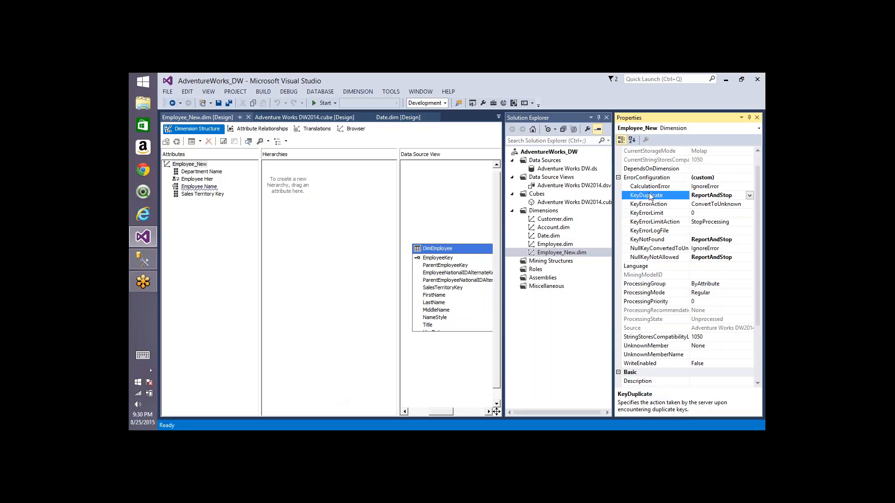
{"action": "left_click", "coordinate": [749, 195]}
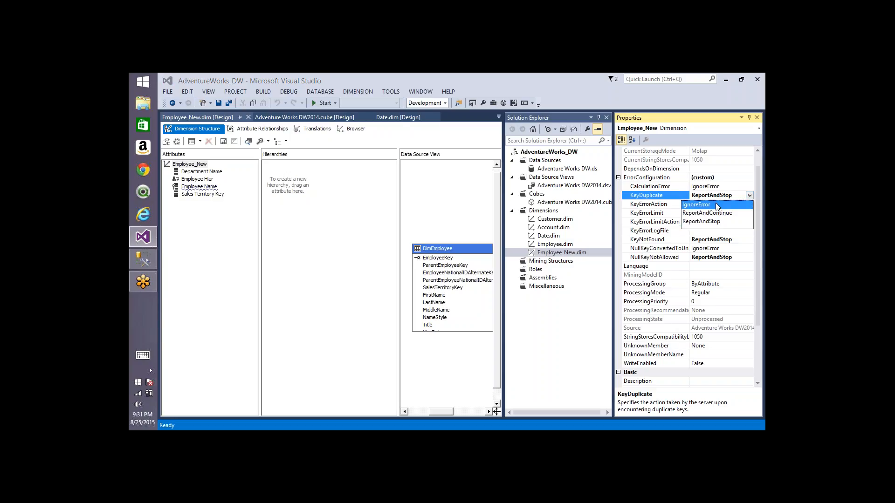
{"action": "left_click", "coordinate": [714, 204]}
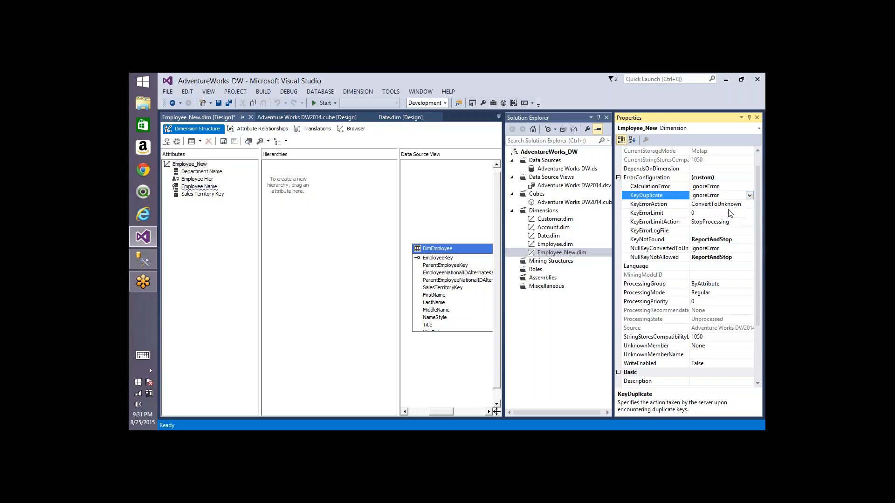
{"action": "left_click", "coordinate": [750, 196]}
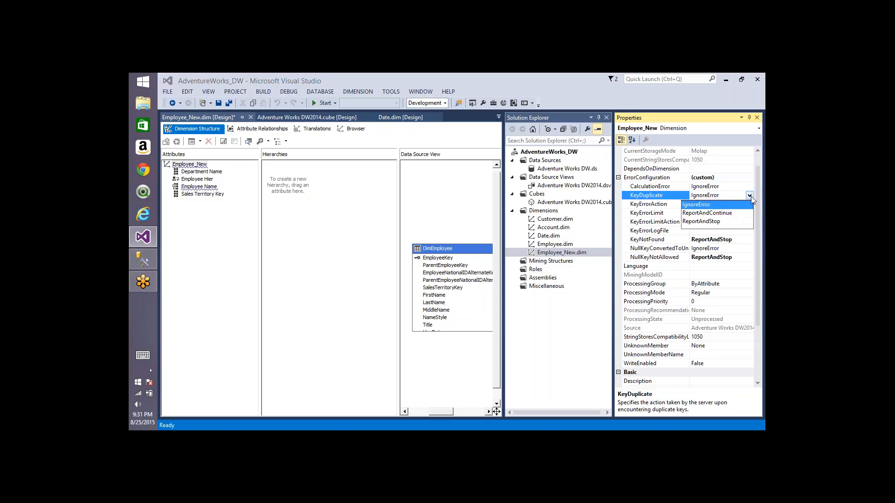
{"action": "left_click", "coordinate": [750, 196]}
- Review the CalculationError options of the Employee_New dimension and set KeyDuplicate to ReportAndStop
{"action": "left_click", "coordinate": [730, 187]}
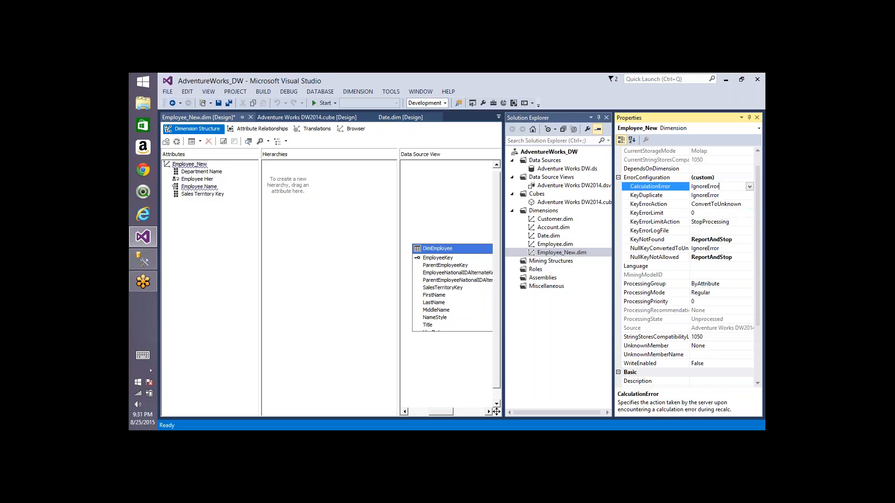
{"action": "left_click", "coordinate": [748, 186]}
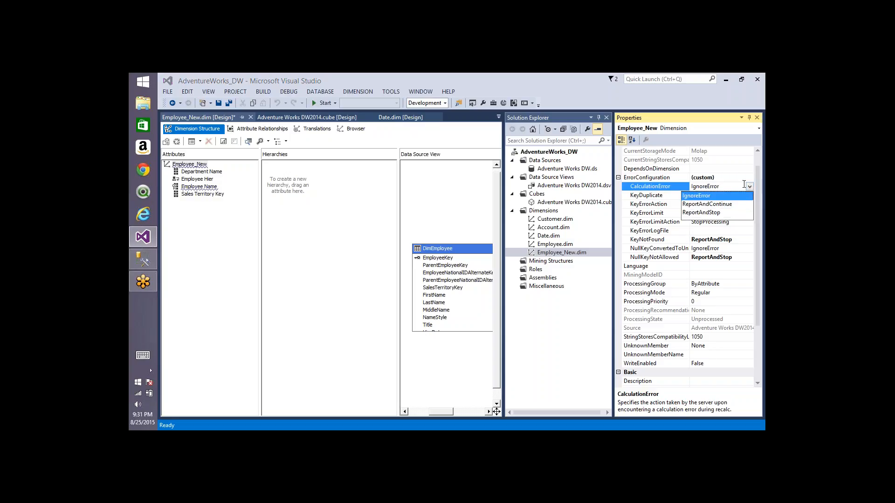
{"action": "left_click", "coordinate": [749, 187]}
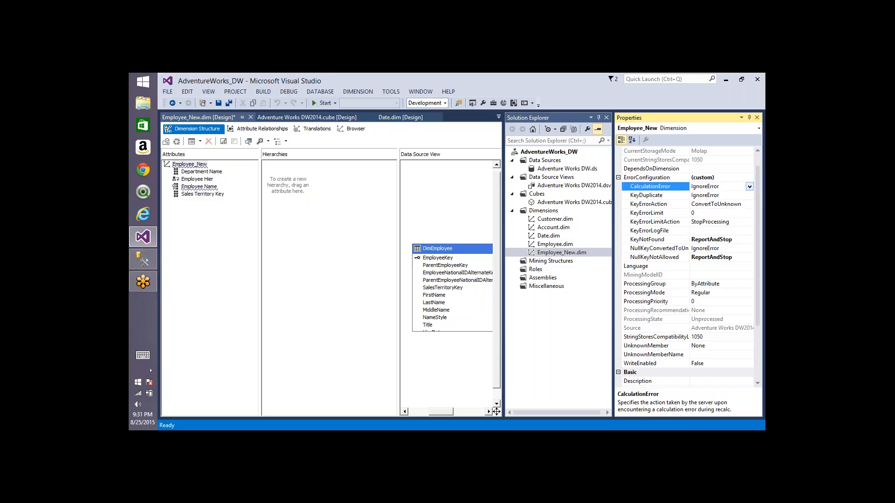
{"action": "left_click", "coordinate": [749, 187]}
{"action": "left_click", "coordinate": [720, 196]}
{"action": "left_click", "coordinate": [750, 196]}
{"action": "left_click", "coordinate": [750, 196]}
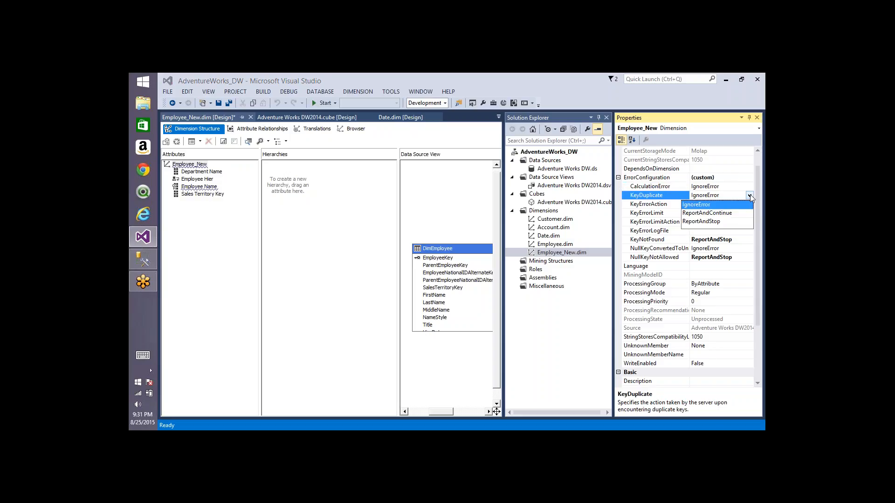
{"action": "left_click", "coordinate": [714, 222]}
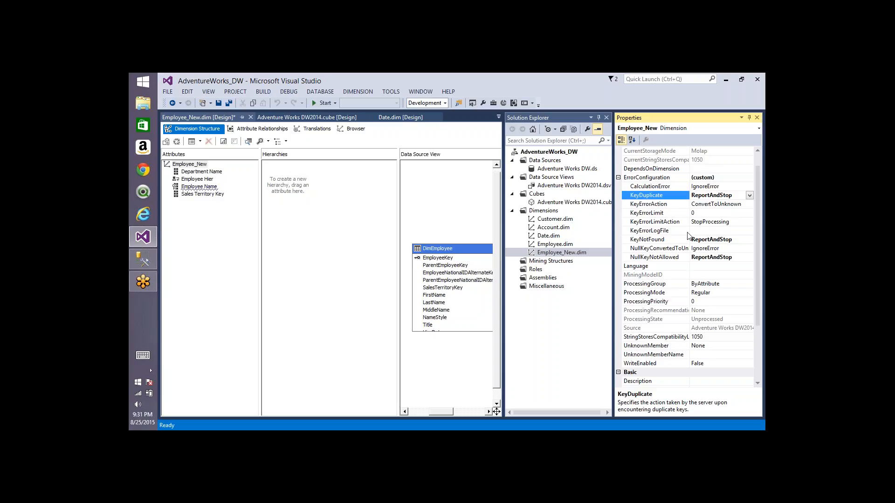
- Set KeyNotFound to IgnoreError for the Employee_New dimension and examine its KeyErrorAction and UnknownMember settings
{"action": "left_click", "coordinate": [655, 240]}
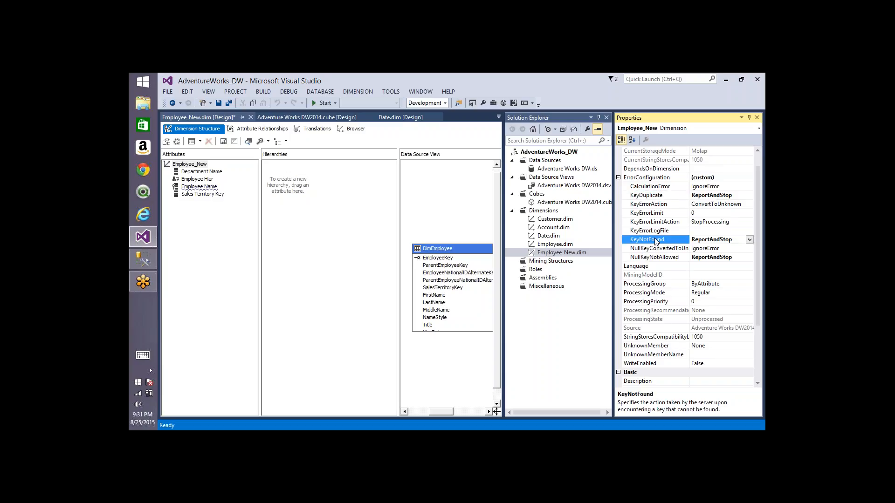
{"action": "left_click", "coordinate": [749, 240]}
{"action": "left_click", "coordinate": [699, 249]}
{"action": "left_click", "coordinate": [742, 205]}
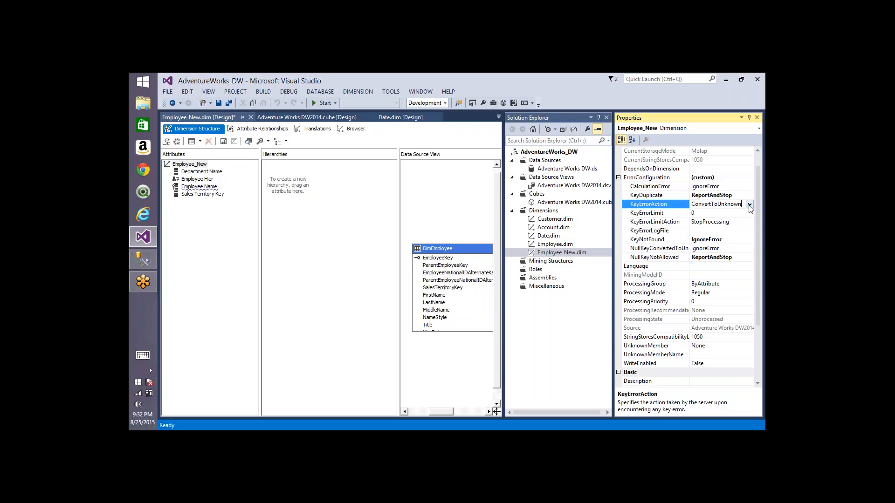
{"action": "left_click_drag", "start_coordinate": [742, 205], "coordinate": [692, 205]}
{"action": "left_click_drag", "start_coordinate": [759, 319], "coordinate": [755, 370]}
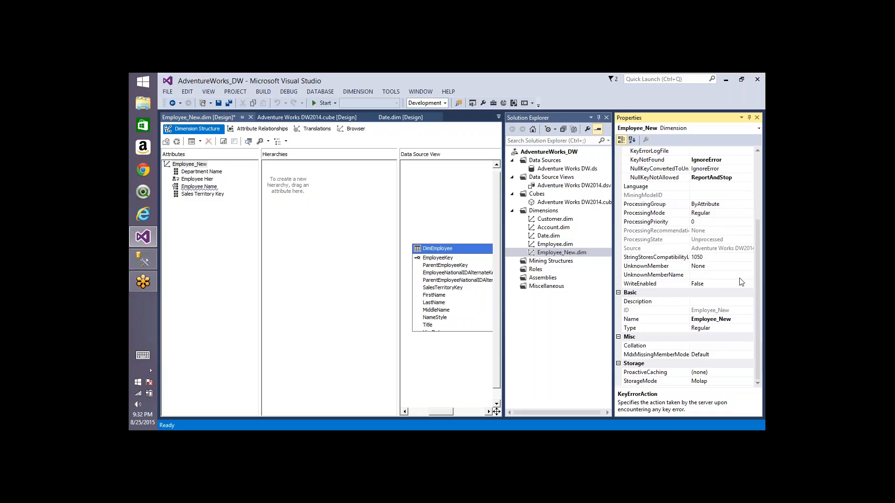
- Try DiscardRecord as the KeyErrorAction of the Employee_New dimension and return it to ConvertToUnknown
{"action": "left_click_drag", "start_coordinate": [756, 279], "coordinate": [758, 219]}
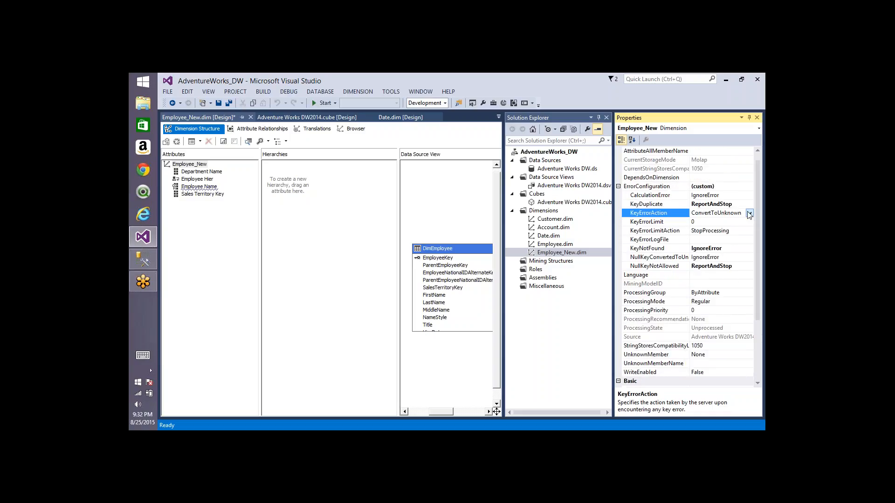
{"action": "left_click", "coordinate": [749, 213]}
{"action": "left_click", "coordinate": [704, 222]}
{"action": "left_click", "coordinate": [749, 213]}
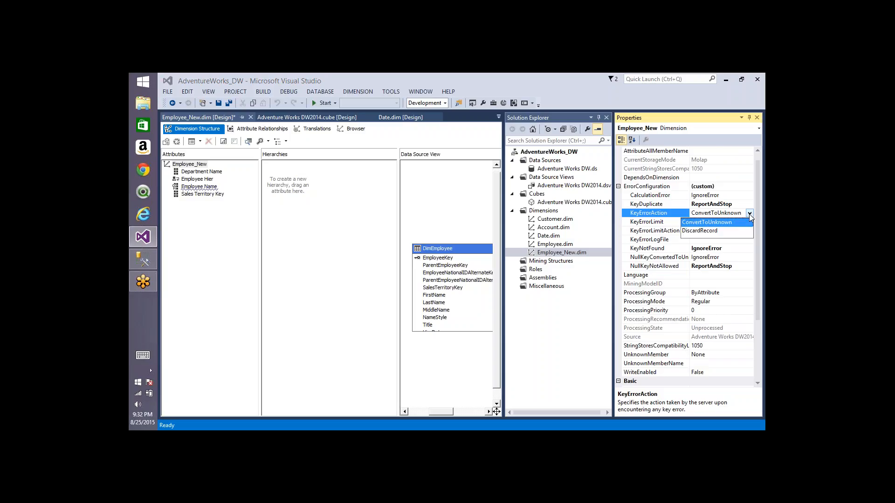
{"action": "left_click", "coordinate": [749, 214]}
{"action": "left_click", "coordinate": [748, 213]}
{"action": "left_click", "coordinate": [712, 231]}
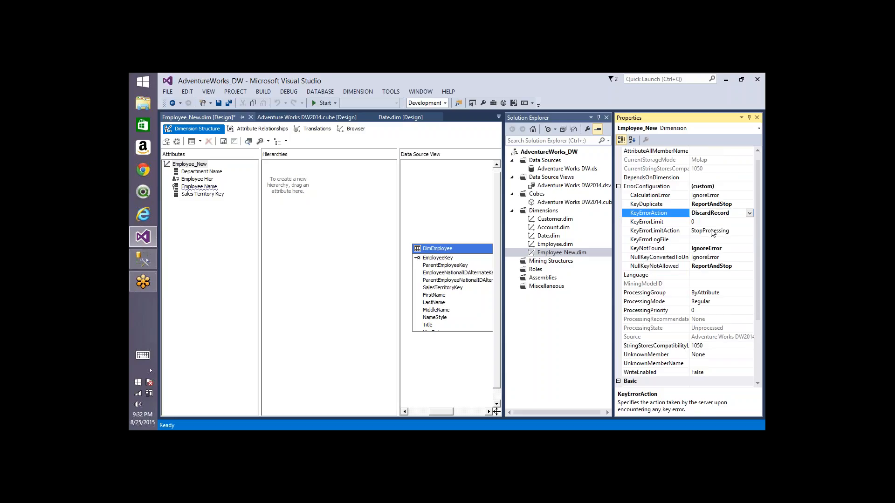
{"action": "left_click", "coordinate": [750, 213]}
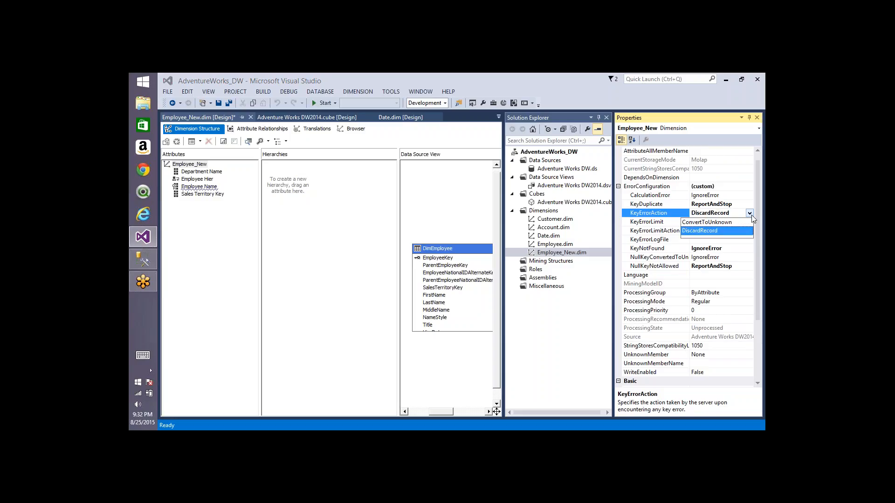
{"action": "left_click", "coordinate": [708, 222]}
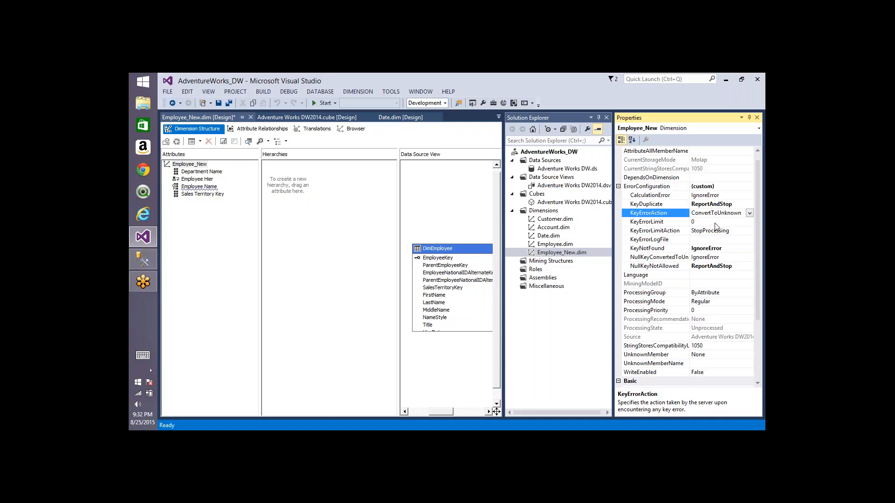
- Try 3 as the KeyErrorLimit of the Employee_New dimension and restore the original limit
{"action": "left_click", "coordinate": [715, 223]}
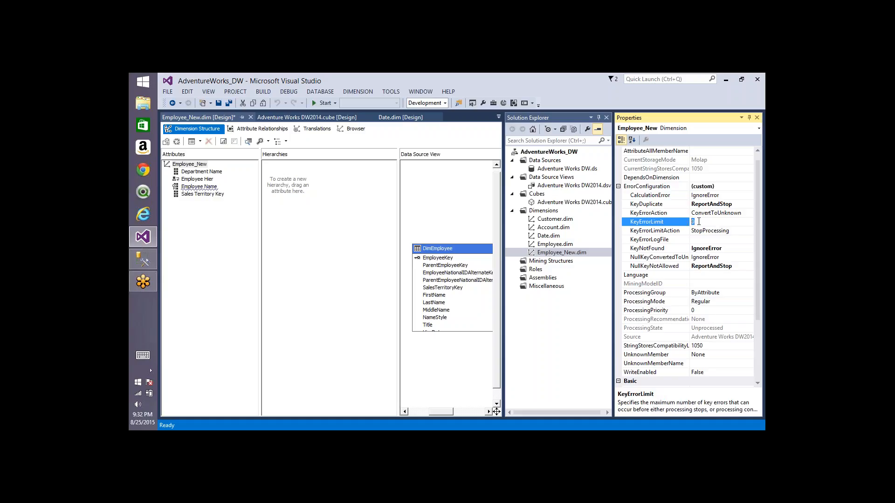
{"action": "left_click", "coordinate": [701, 222]}
{"action": "left_click_drag", "start_coordinate": [689, 217], "coordinate": [675, 222]}
{"action": "type", "text": "3"}
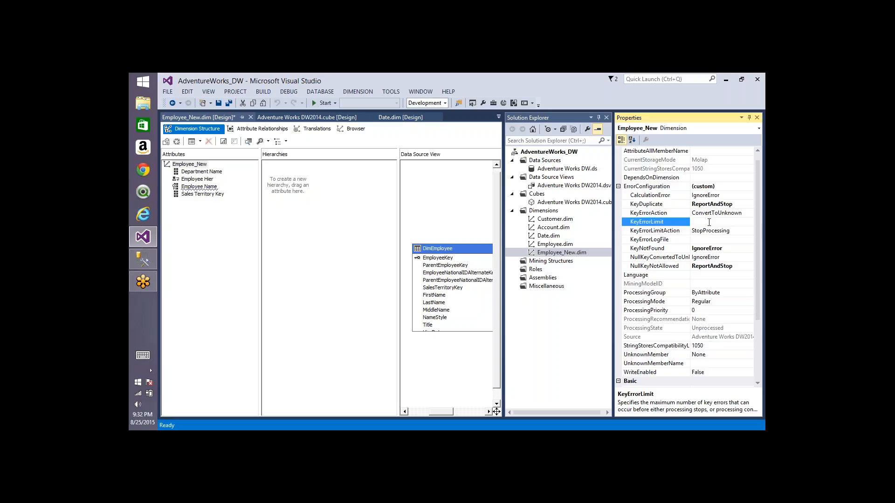
{"action": "left_click_drag", "start_coordinate": [698, 222], "coordinate": [687, 222]}
- Try StopLogging as the KeyErrorLimitAction of the Employee_New dimension and return it to StopProcessing
{"action": "left_click", "coordinate": [750, 231]}
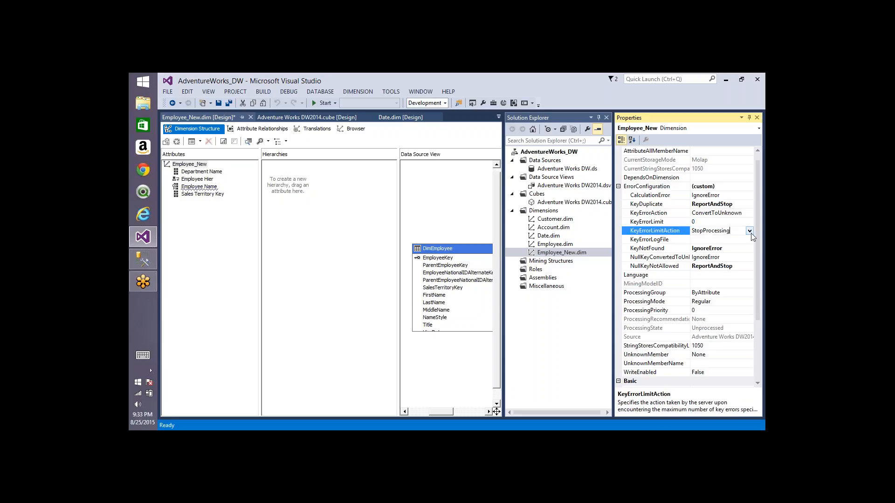
{"action": "left_click", "coordinate": [749, 231]}
{"action": "left_click", "coordinate": [710, 249]}
{"action": "left_click", "coordinate": [741, 208]}
{"action": "left_click", "coordinate": [741, 215]}
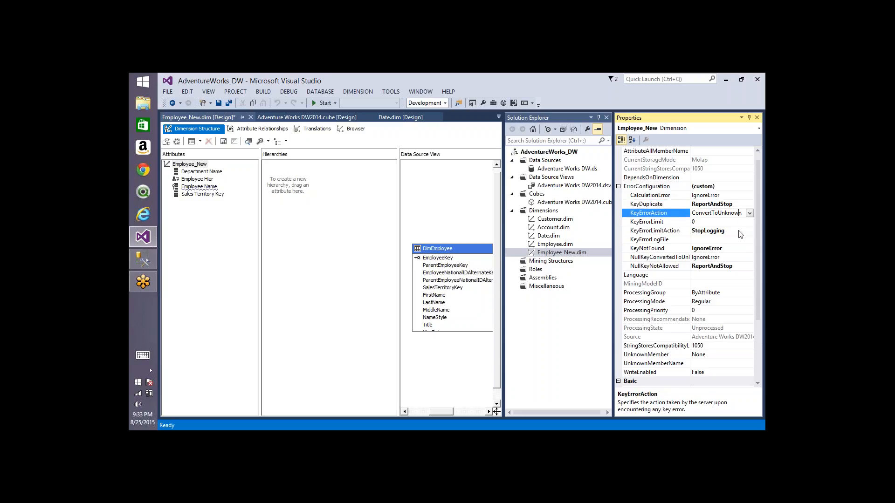
{"action": "left_click", "coordinate": [729, 245]}
{"action": "left_click", "coordinate": [733, 232]}
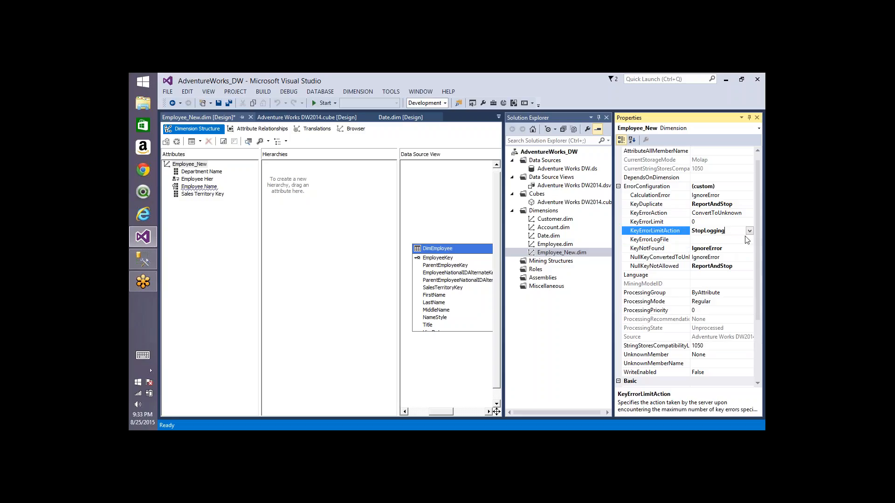
{"action": "left_click", "coordinate": [749, 230]}
{"action": "left_click", "coordinate": [713, 240]}
- Try 6 as the maximum number of key errors for the Employee_New dimension and reset the limit to 0
{"action": "left_click", "coordinate": [715, 222]}
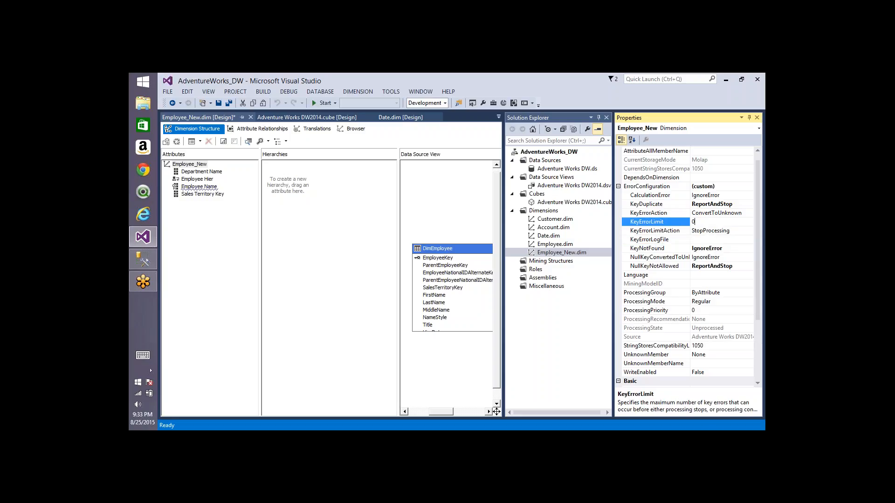
{"action": "key", "text": "BackSpace"}
{"action": "type", "text": "6"}
{"action": "type", "text": "0"}
{"action": "left_click", "coordinate": [735, 232]}
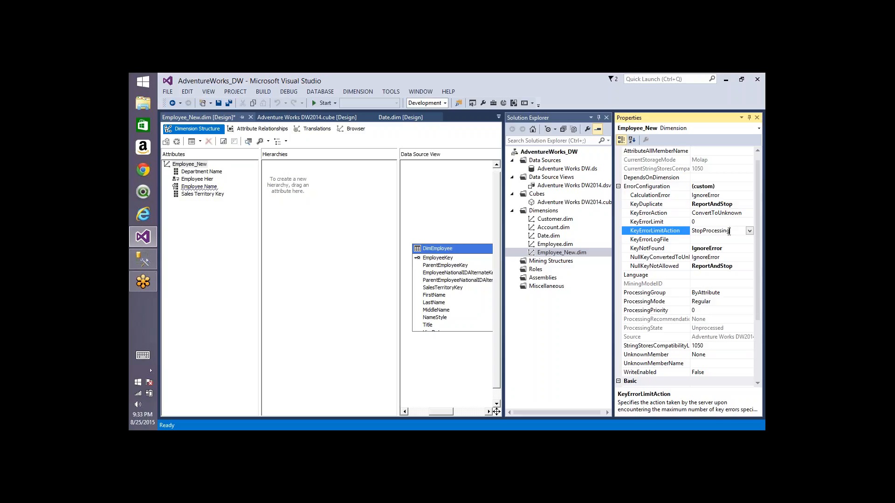
- Set KeyErrorLimitAction to StopLogging for the Employee_New dimension
{"action": "left_click", "coordinate": [721, 240]}
{"action": "left_click", "coordinate": [723, 231]}
{"action": "left_click", "coordinate": [749, 231]}
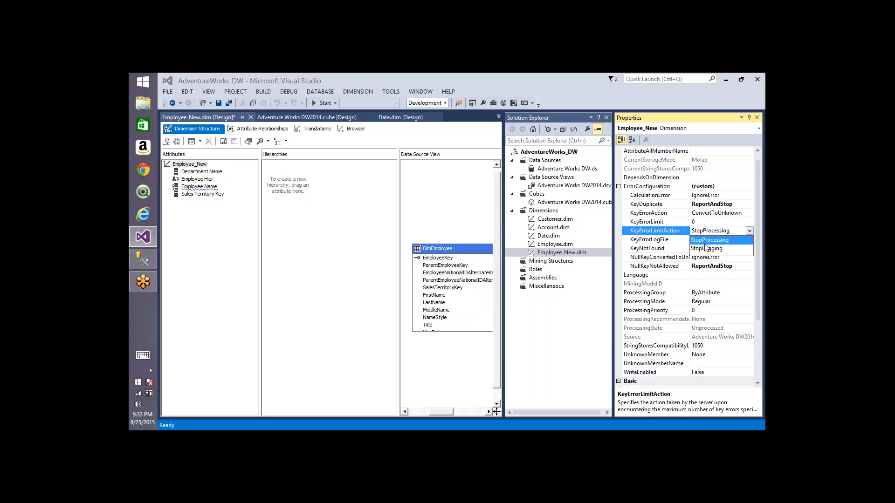
{"action": "left_click", "coordinate": [704, 248]}
- Examine the folder and file name choices for the KeyErrorLogFile property and leave without choosing a file
{"action": "left_click", "coordinate": [722, 241]}
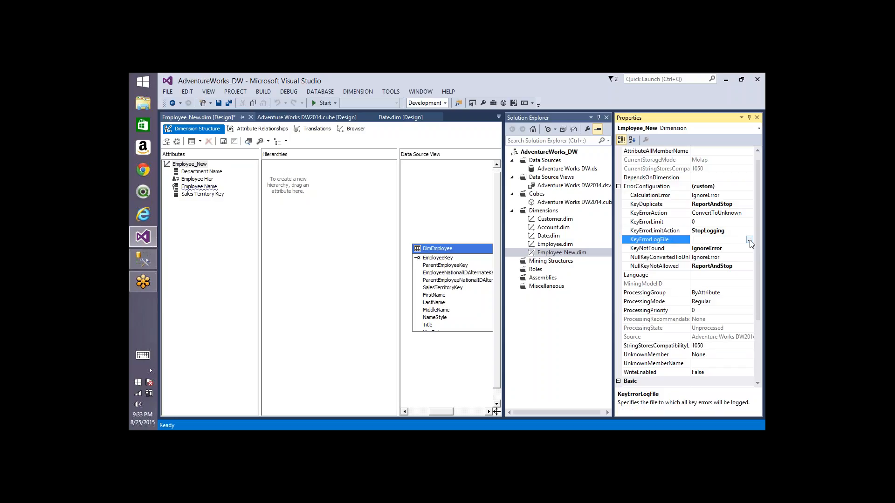
{"action": "left_click", "coordinate": [749, 240]}
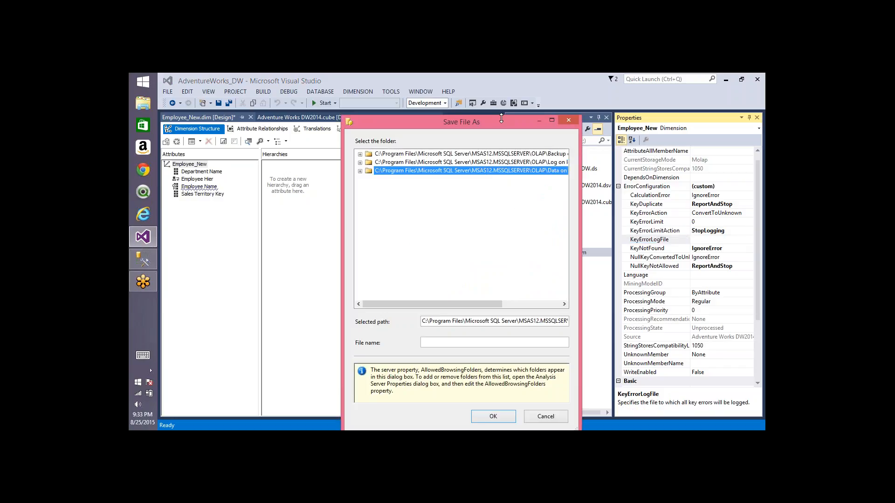
{"action": "left_click_drag", "start_coordinate": [501, 119], "coordinate": [604, 101]}
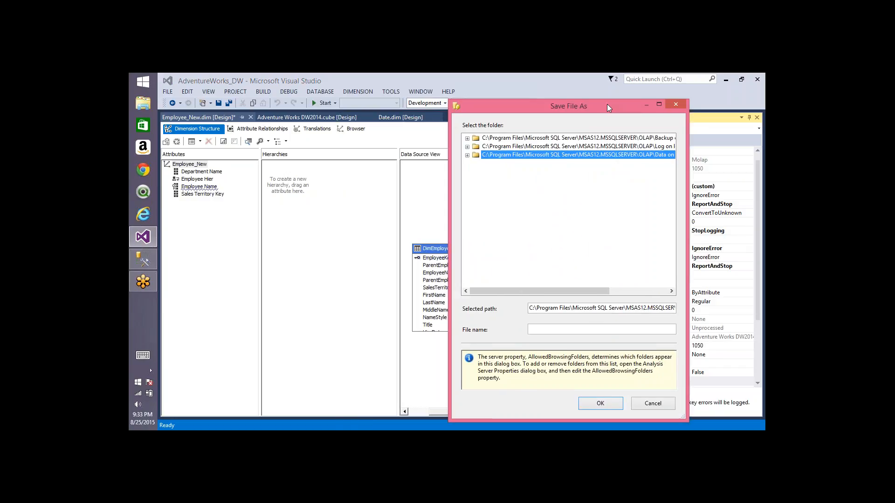
{"action": "left_click", "coordinate": [650, 401]}
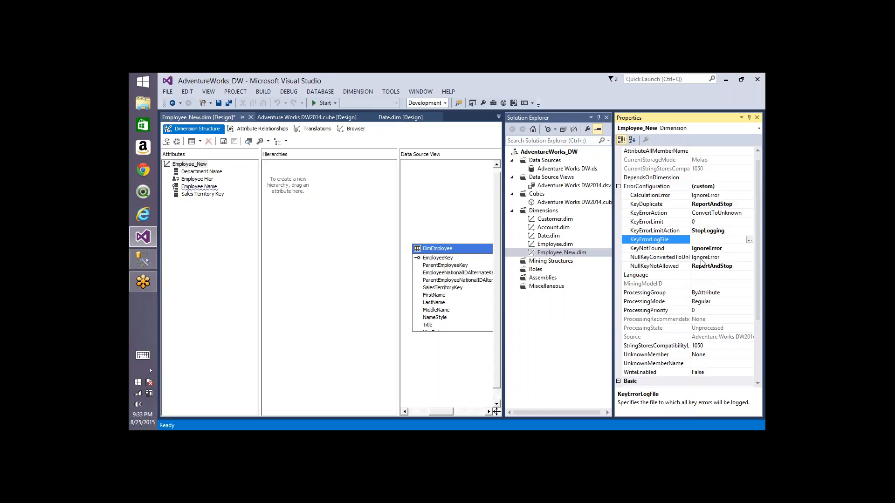
- Set KeyNotFound to ReportAndStop for the Employee_New dimension
{"action": "left_click", "coordinate": [722, 248]}
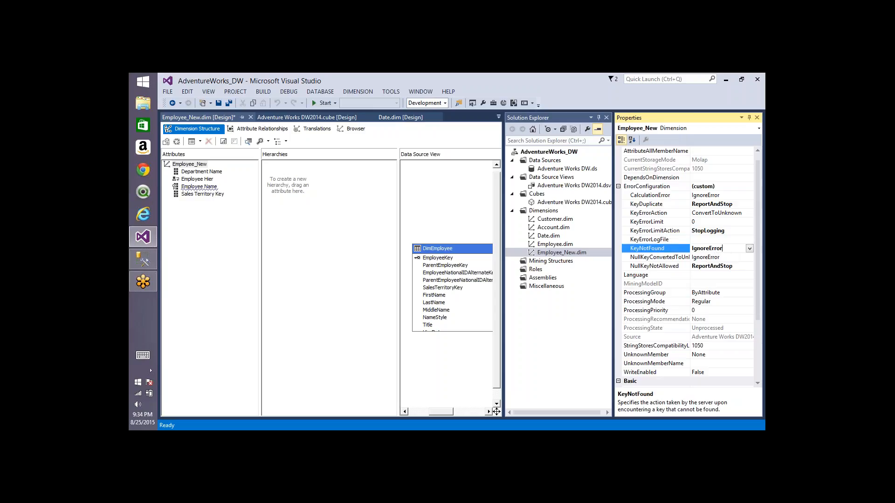
{"action": "left_click", "coordinate": [750, 249]}
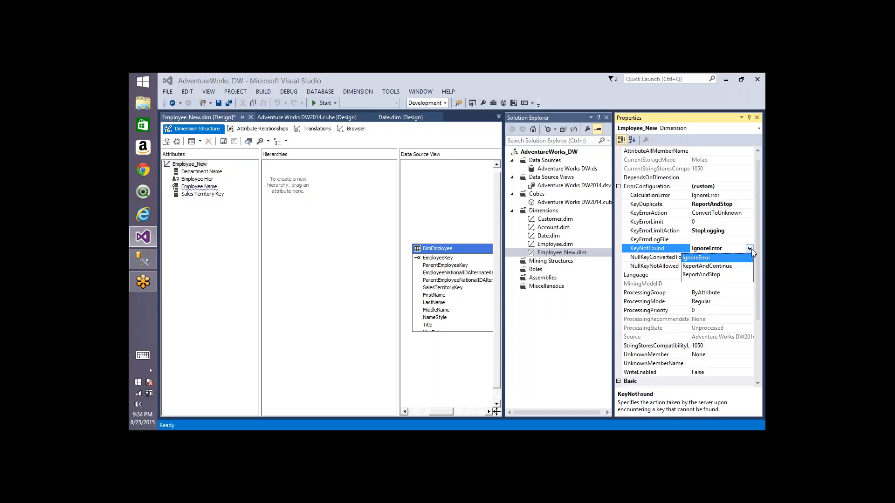
{"action": "left_click", "coordinate": [705, 274]}
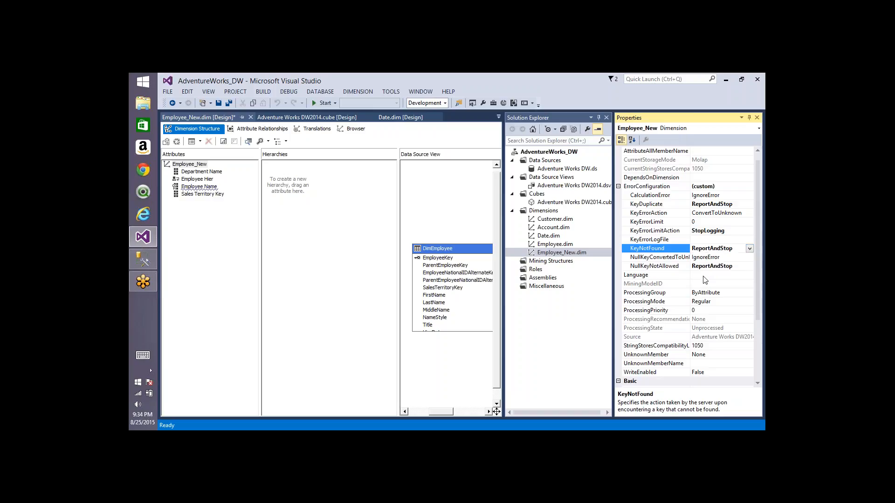
{"action": "left_click", "coordinate": [749, 249]}
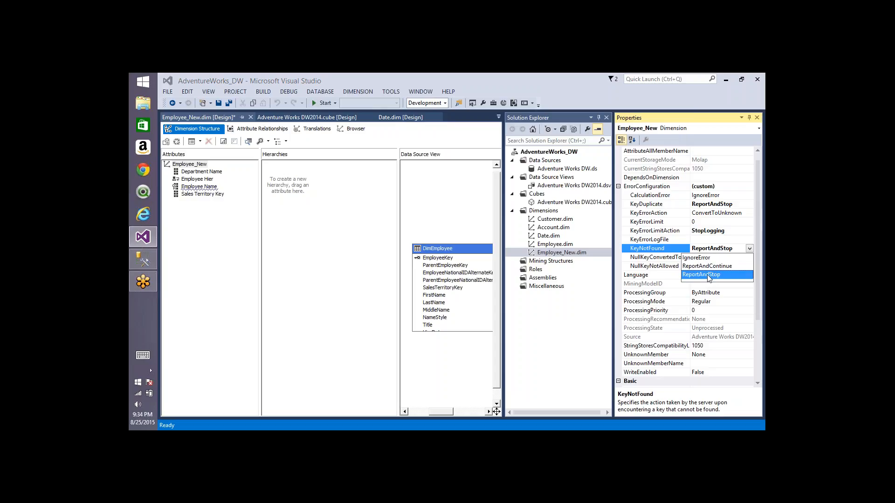
{"action": "left_click", "coordinate": [706, 279]}
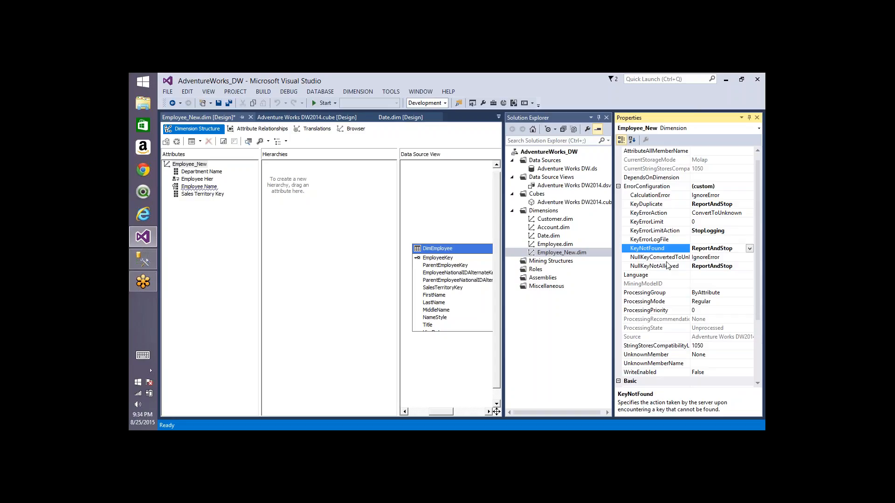
- Try ReportAndStop as the NullKeyConvertedToUnknown setting of the Employee_New dimension
{"action": "left_click", "coordinate": [736, 258]}
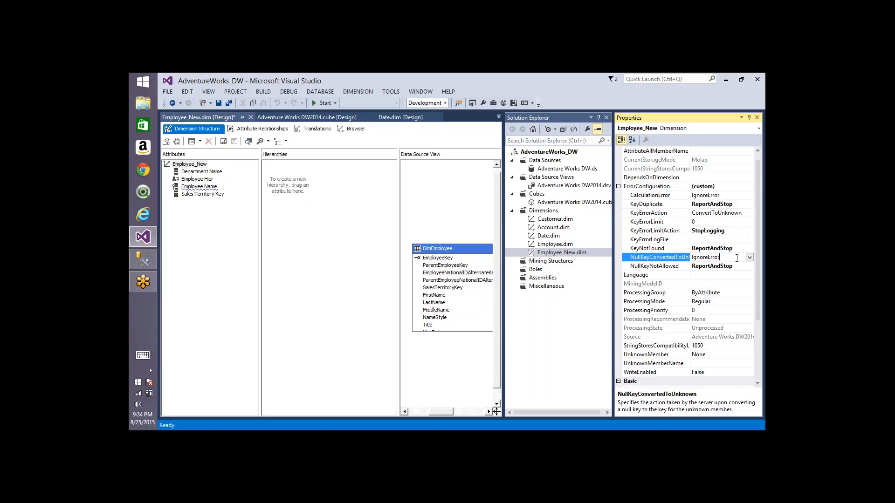
{"action": "left_click", "coordinate": [749, 257]}
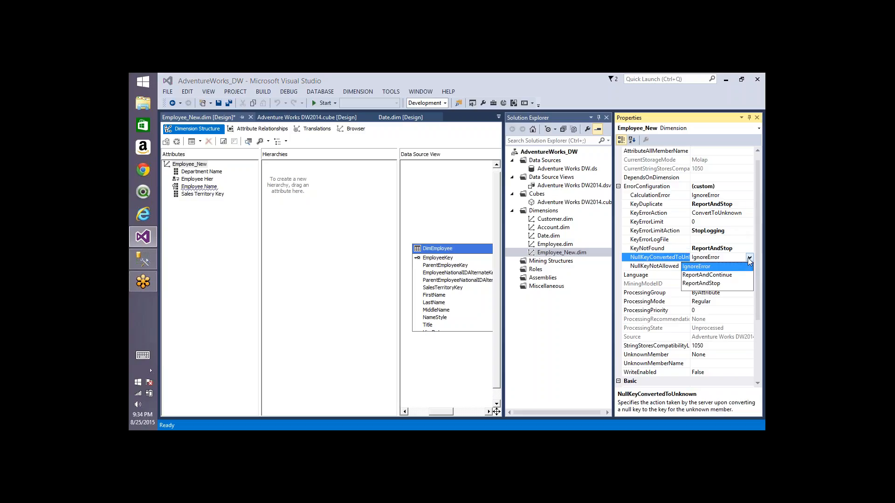
{"action": "left_click", "coordinate": [720, 283]}
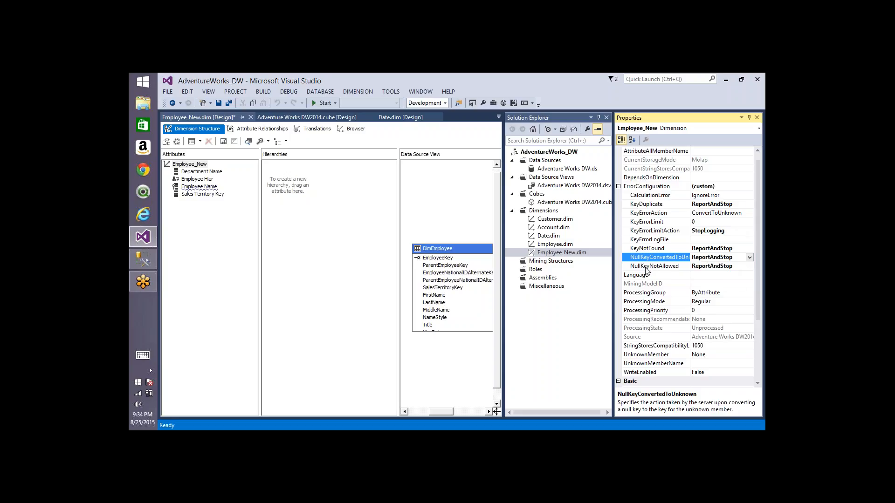
- Set NullKeyNotAllowed to IgnoreError for the Employee_New dimension
{"action": "left_click", "coordinate": [741, 266]}
{"action": "left_click", "coordinate": [749, 266]}
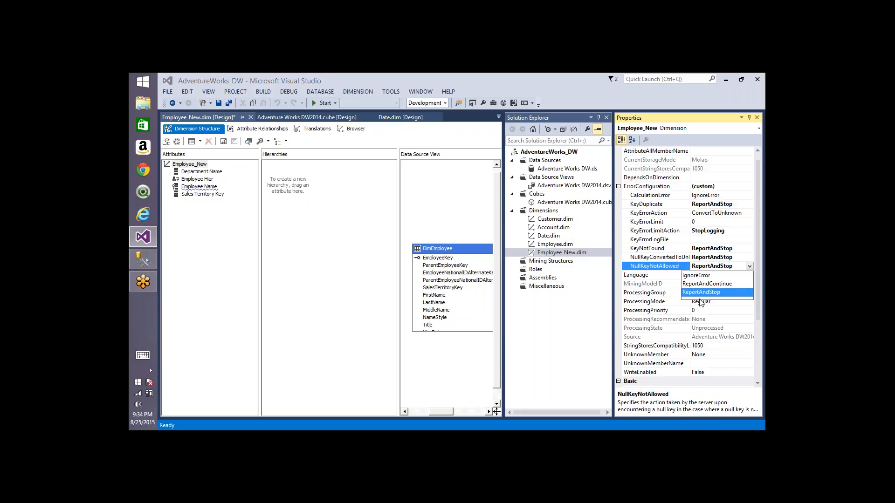
{"action": "left_click", "coordinate": [703, 276]}
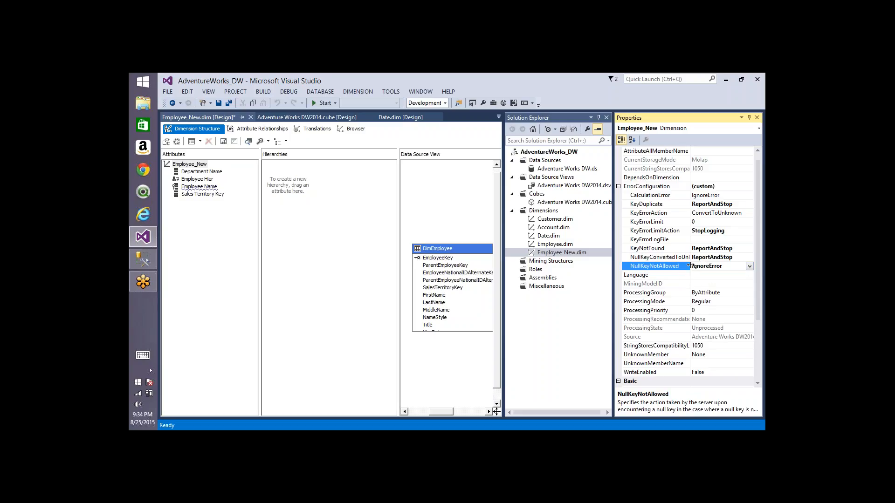
- Widen the property name column and set NullKeyConvertedToUnknown to IgnoreError for the Employee_New dimension
{"action": "left_click", "coordinate": [639, 258]}
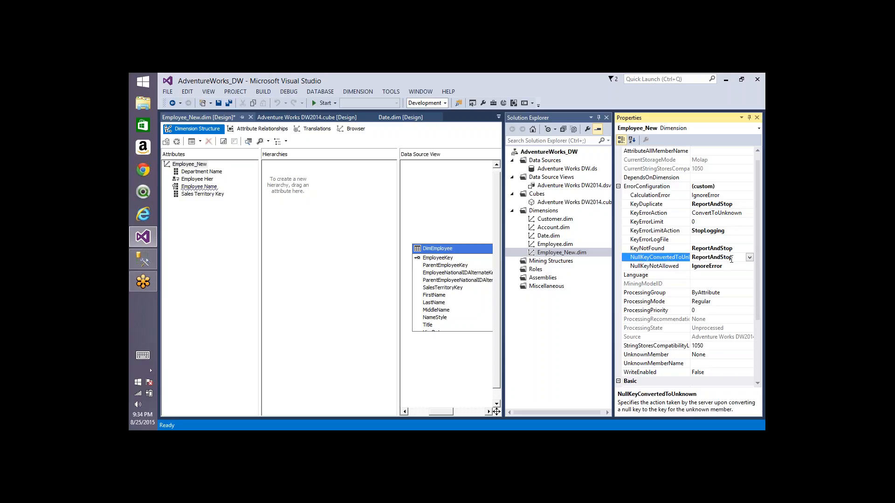
{"action": "left_click", "coordinate": [749, 258]}
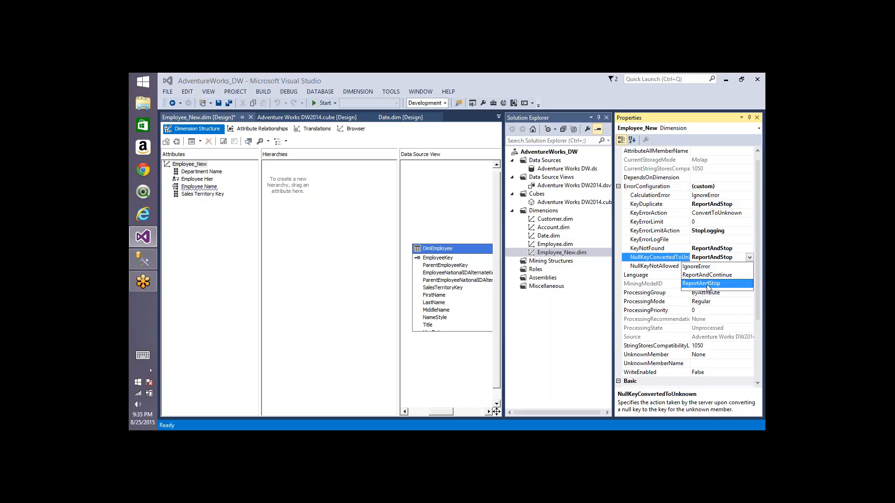
{"action": "left_click", "coordinate": [690, 149]}
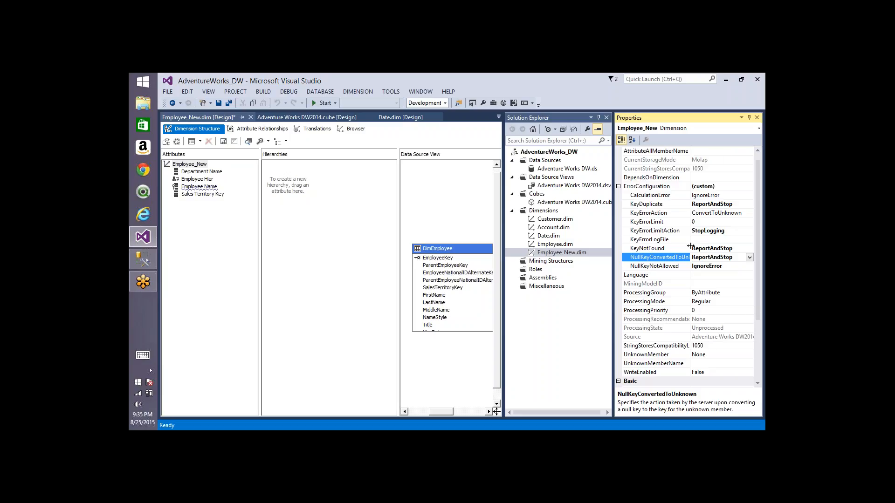
{"action": "left_click_drag", "start_coordinate": [691, 246], "coordinate": [713, 246]}
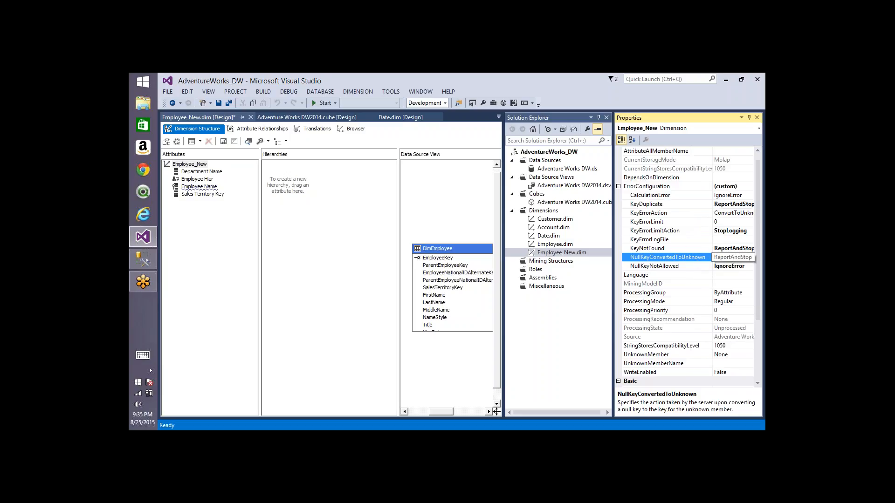
{"action": "left_click", "coordinate": [750, 258]}
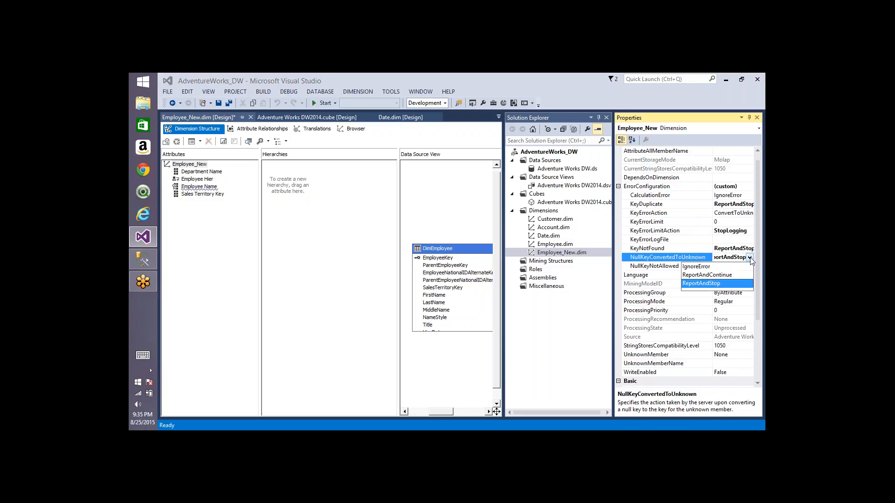
{"action": "left_click", "coordinate": [718, 266]}
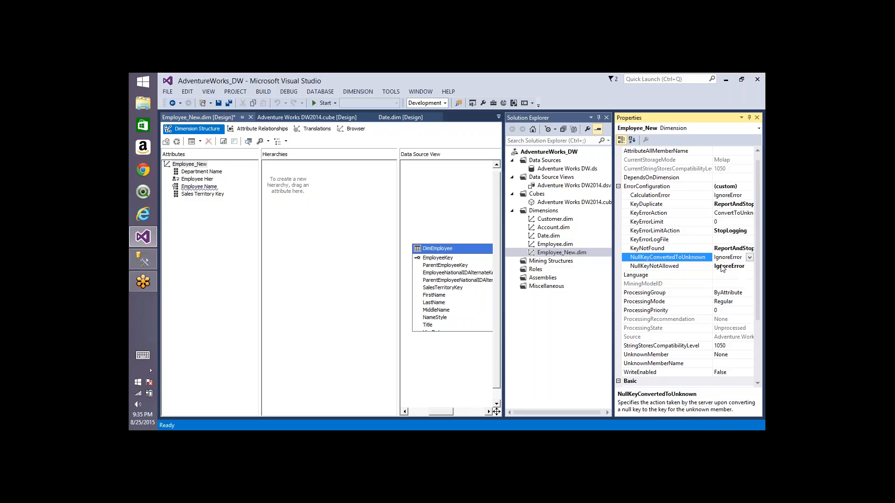
- Try ReportAndStop as the NullKeyNotAllowed setting of the Employee_New dimension and return it to IgnoreError
{"action": "left_click", "coordinate": [675, 270]}
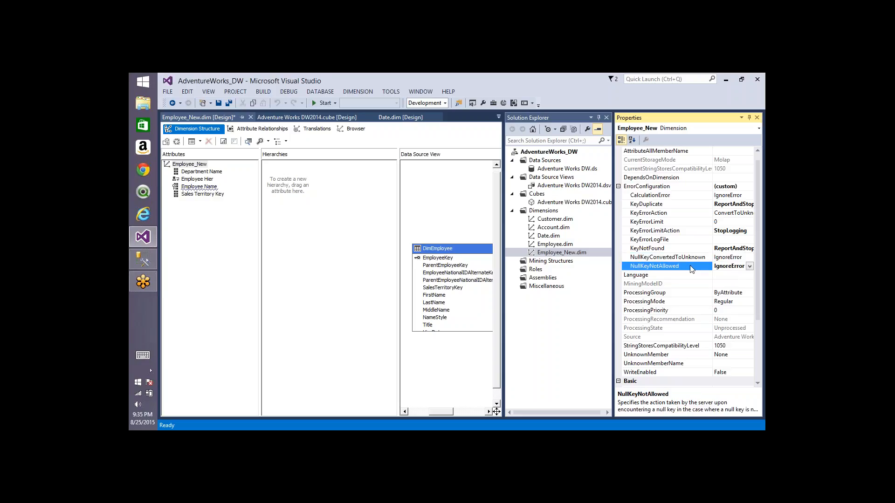
{"action": "left_click", "coordinate": [748, 266]}
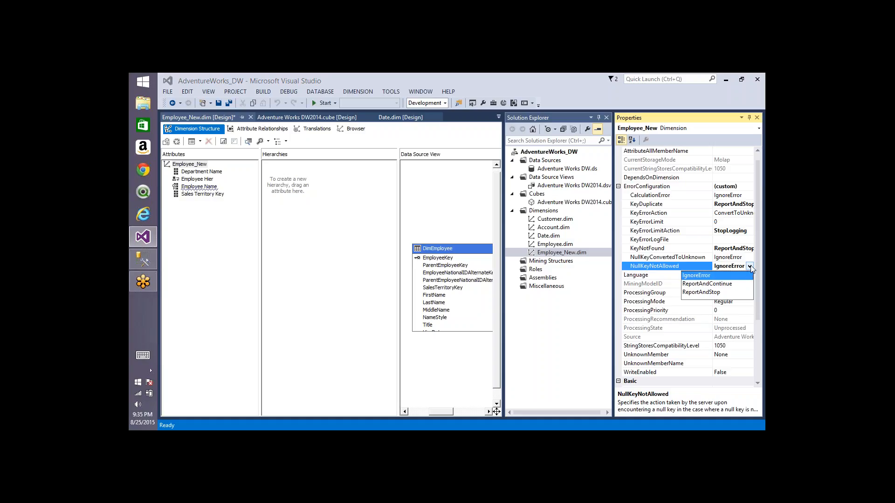
{"action": "left_click", "coordinate": [697, 292]}
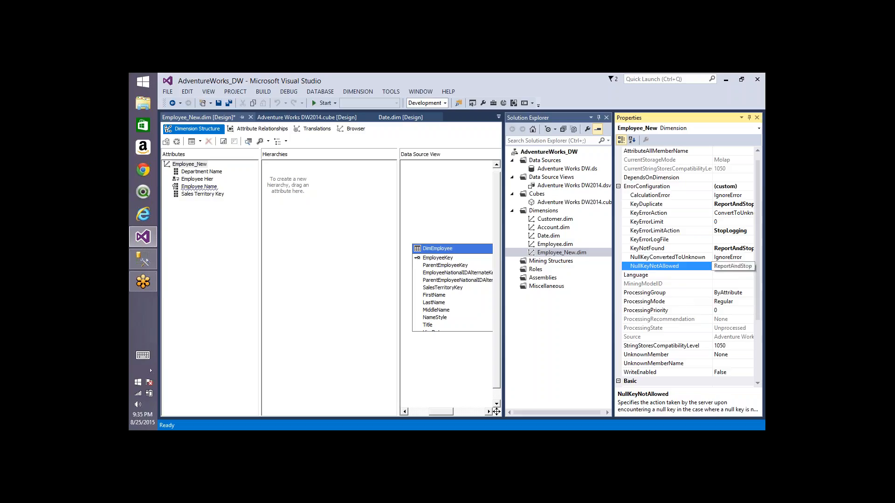
{"action": "left_click", "coordinate": [749, 266]}
{"action": "left_click", "coordinate": [698, 277]}
- Set NullKeyConvertedToUnknown to ReportAndStop for the Employee_New dimension after trying ReportAndContinue
{"action": "left_click", "coordinate": [706, 259]}
{"action": "left_click", "coordinate": [749, 258]}
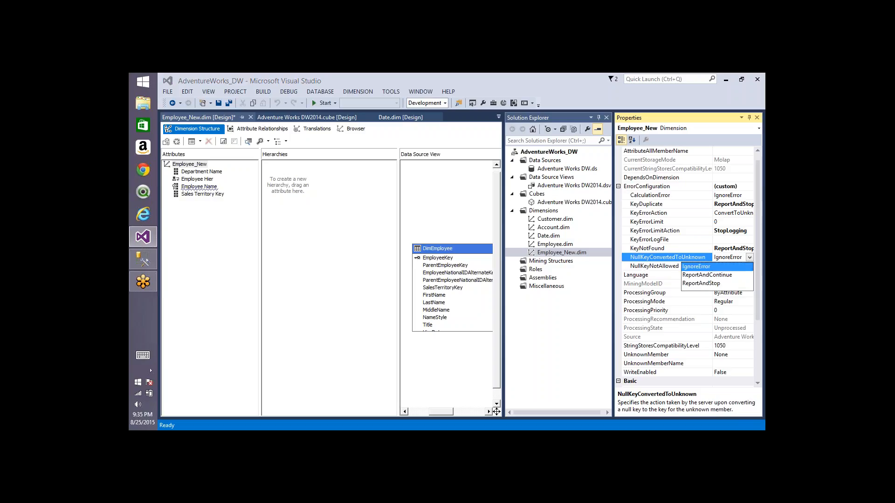
{"action": "left_click", "coordinate": [710, 276]}
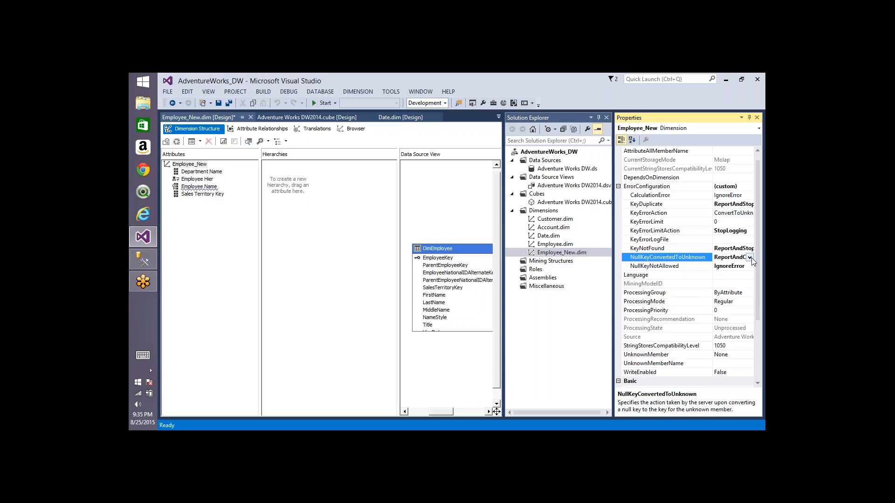
{"action": "left_click", "coordinate": [750, 258]}
{"action": "left_click", "coordinate": [709, 285]}
- Review the ErrorConfiguration settings of the Employee_New dimension once more and collapse the group
{"action": "left_click", "coordinate": [619, 186]}
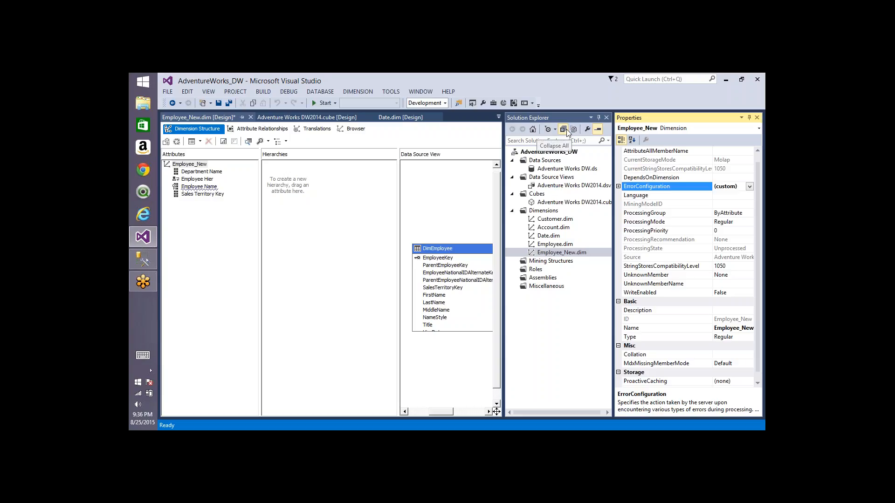
{"action": "left_click", "coordinate": [618, 186]}
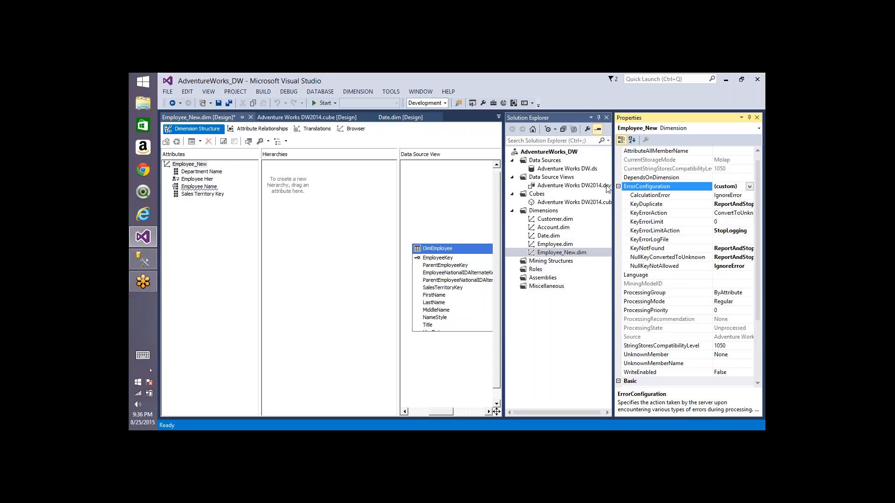
{"action": "left_click", "coordinate": [618, 187]}
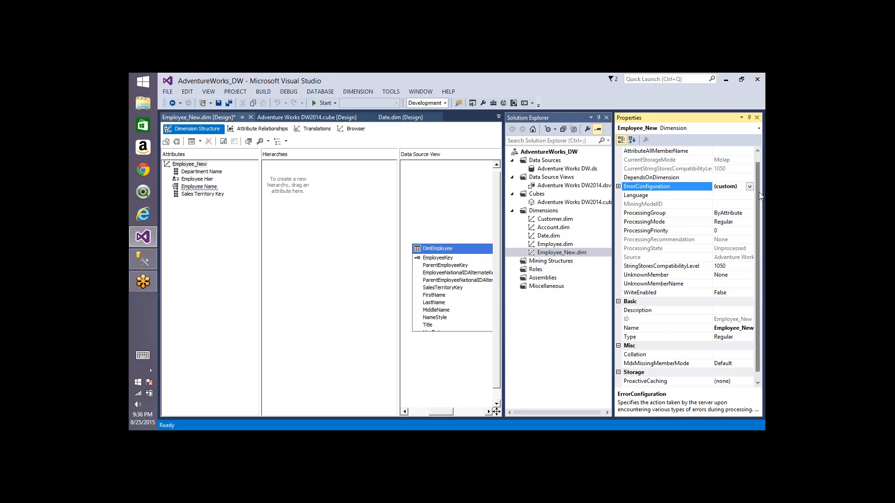
{"action": "left_click_drag", "start_coordinate": [758, 192], "coordinate": [761, 168]}
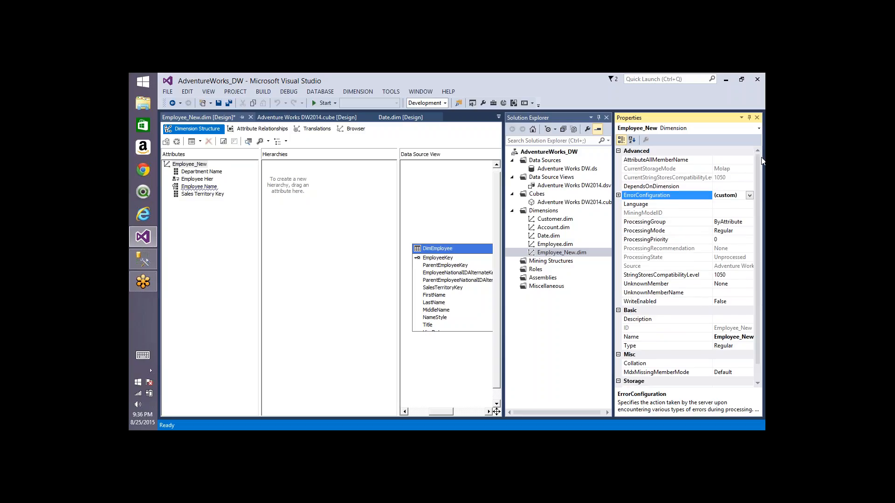